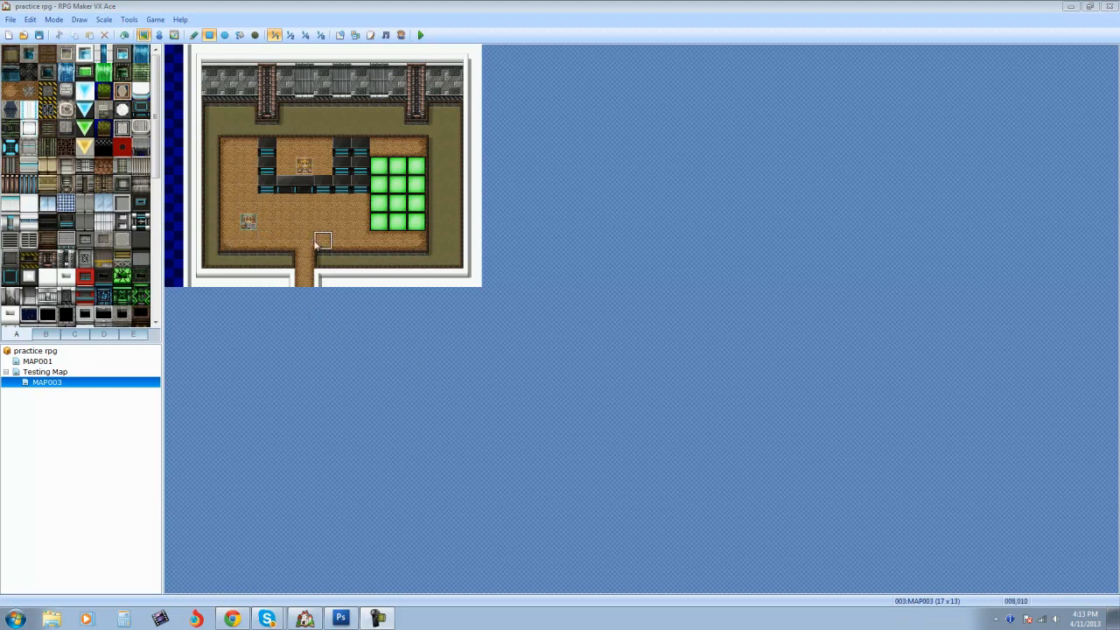
left_click(305, 183)
key("F9")
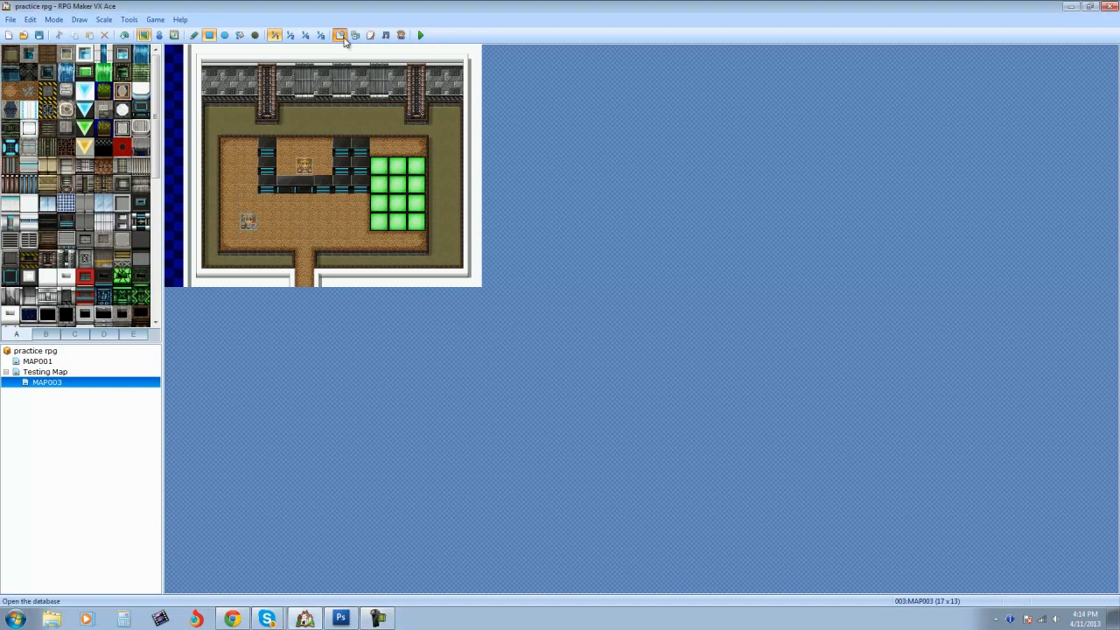
left_click(735, 501)
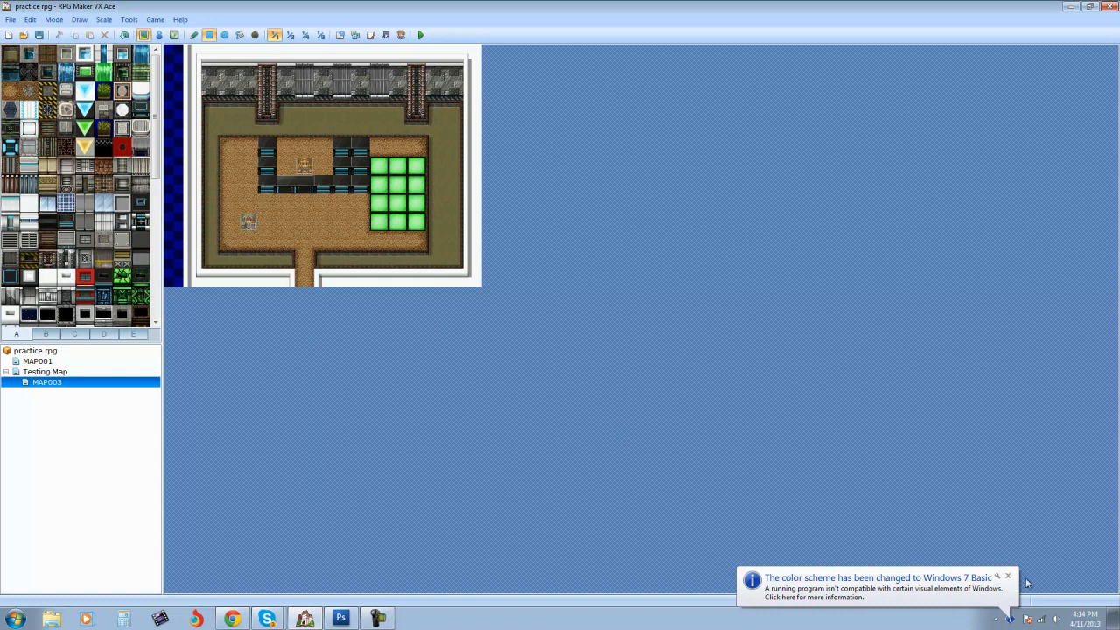
left_click(1008, 577)
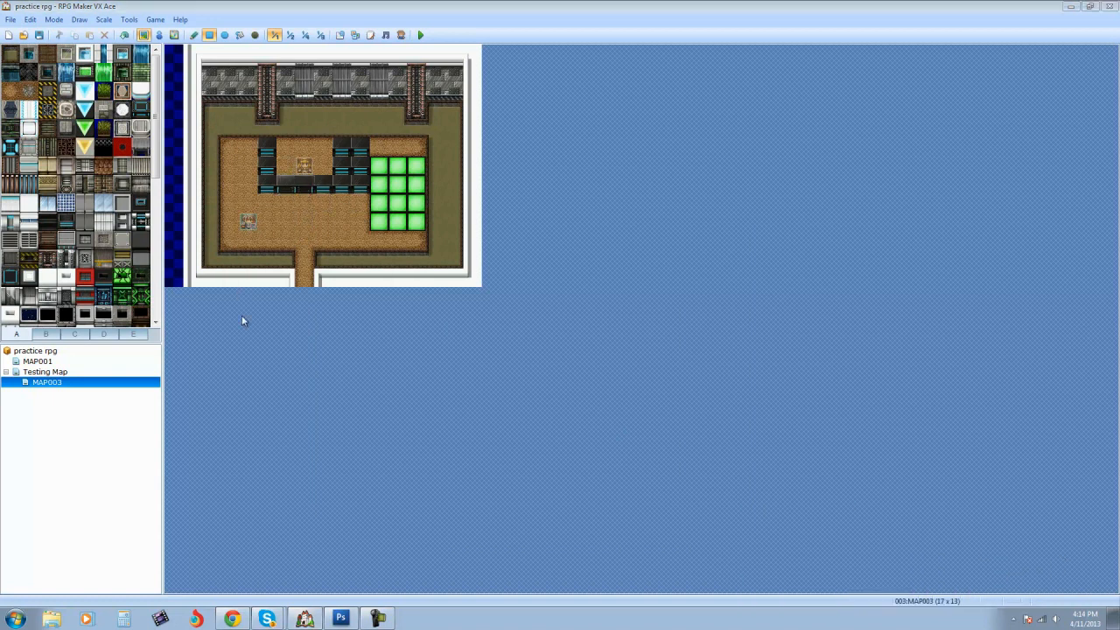
Step: Review the System options in the database, including the Transparent ON setting, along with the player's start tile on the map
left_click(304, 278)
left_click(159, 35)
left_click(253, 228)
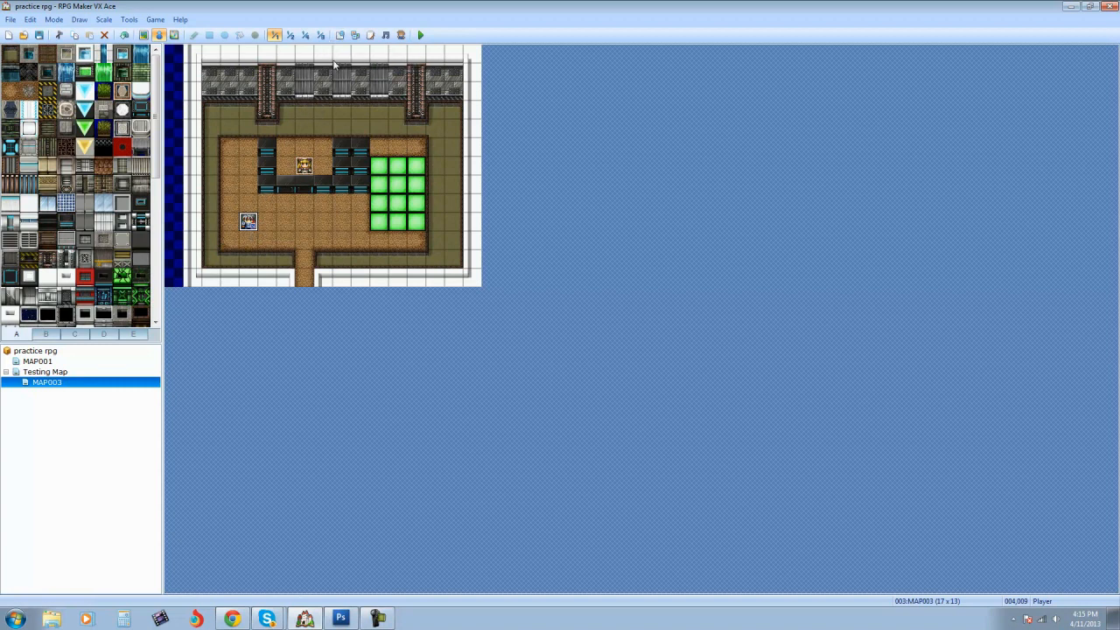
left_click(341, 35)
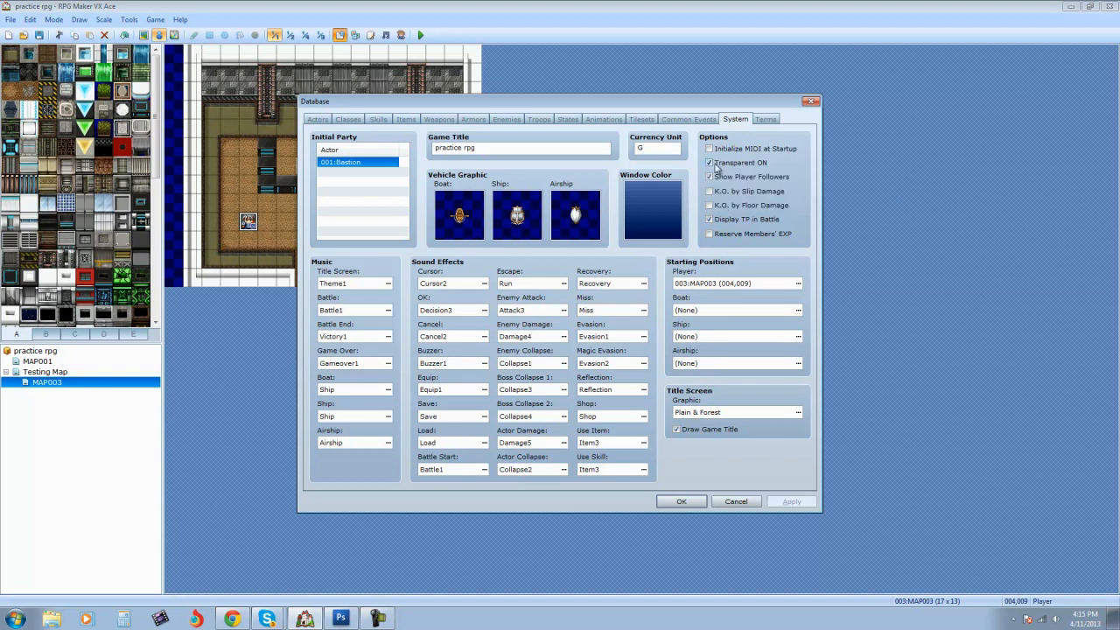
left_click(672, 503)
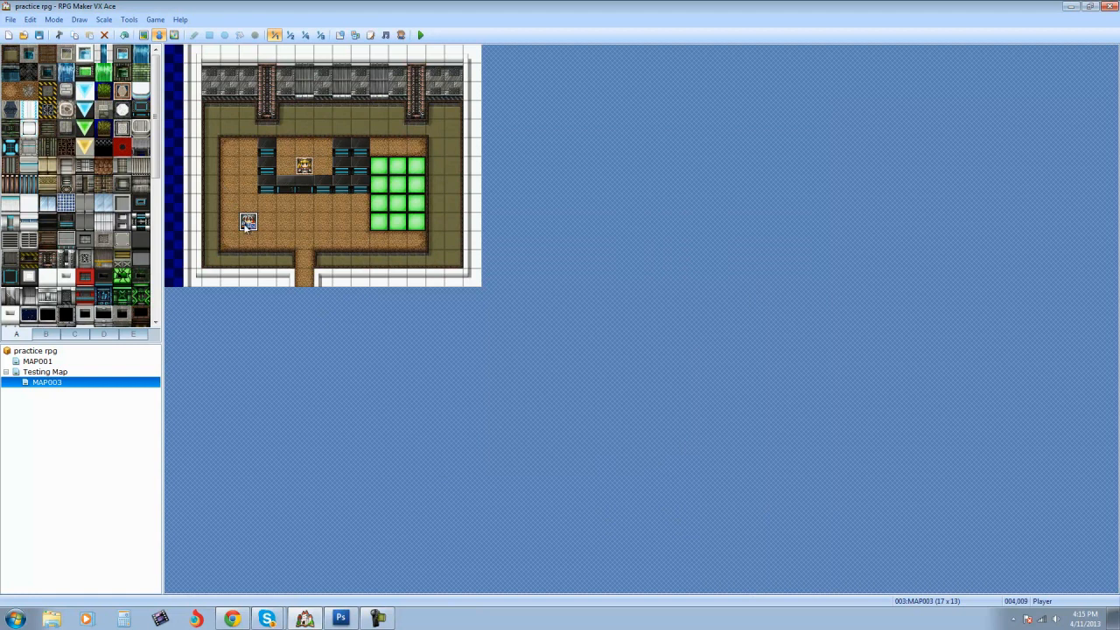
Step: Move the player's starting position on MAP003 to tile 006,009, below the counter
mouse_move(248, 223)
left_mouse_down()
mouse_move(292, 232)
mouse_move(268, 222)
left_mouse_up()
mouse_move(267, 224)
left_mouse_down()
mouse_move(336, 231)
mouse_move(251, 226)
mouse_move(316, 237)
mouse_move(256, 243)
mouse_move(302, 245)
mouse_move(325, 224)
mouse_move(348, 234)
mouse_move(340, 245)
mouse_move(255, 246)
mouse_move(305, 245)
mouse_move(359, 223)
mouse_move(265, 244)
left_mouse_up()
right_click(311, 227)
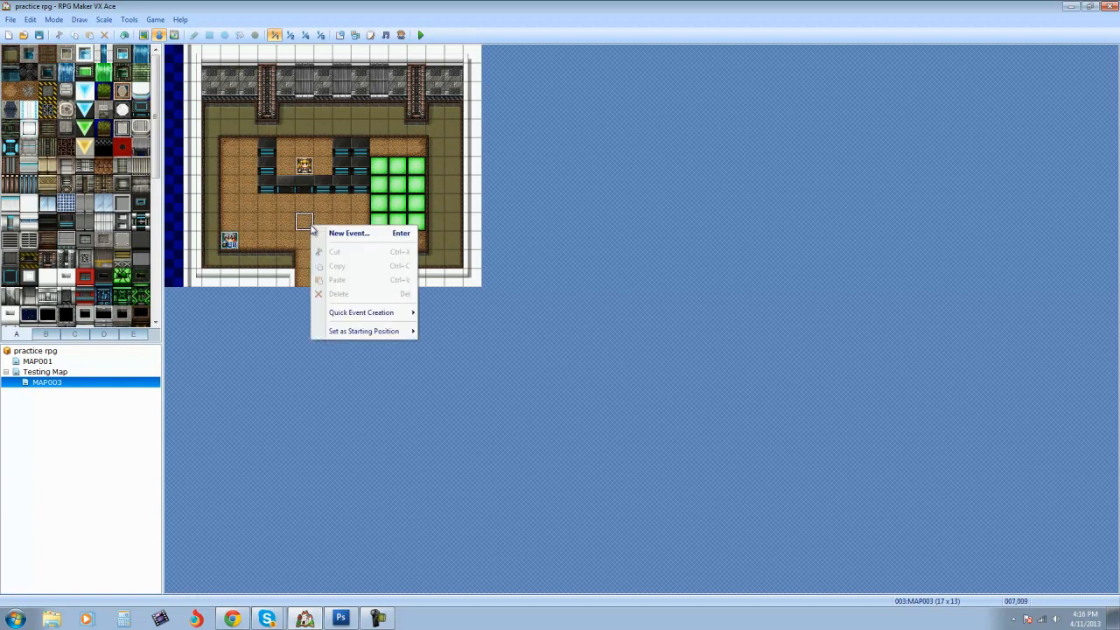
mouse_move(377, 336)
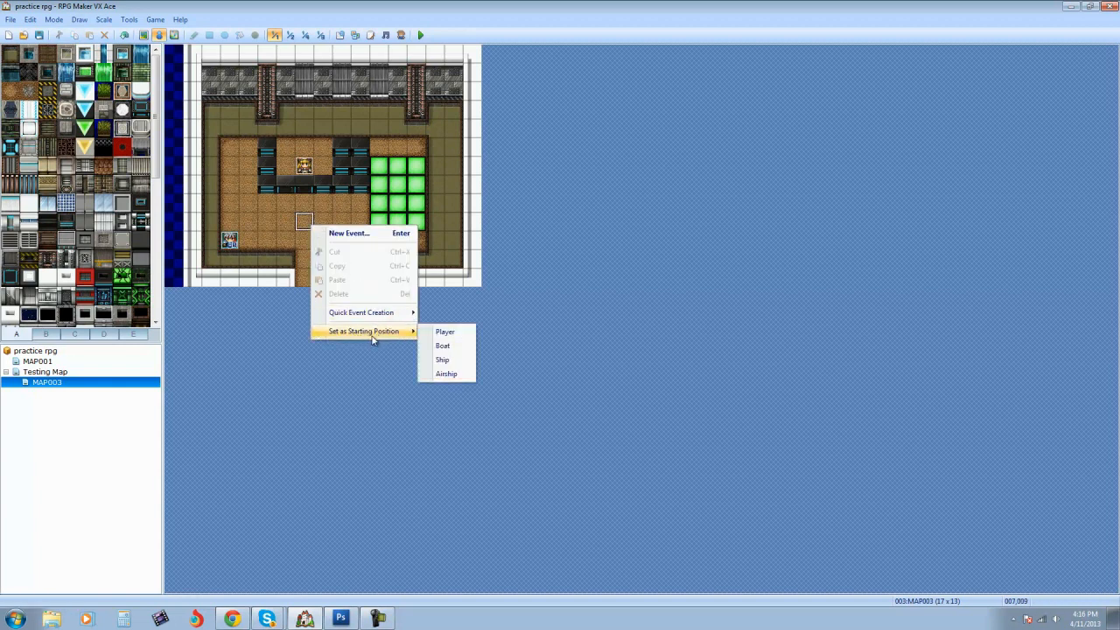
left_click(446, 332)
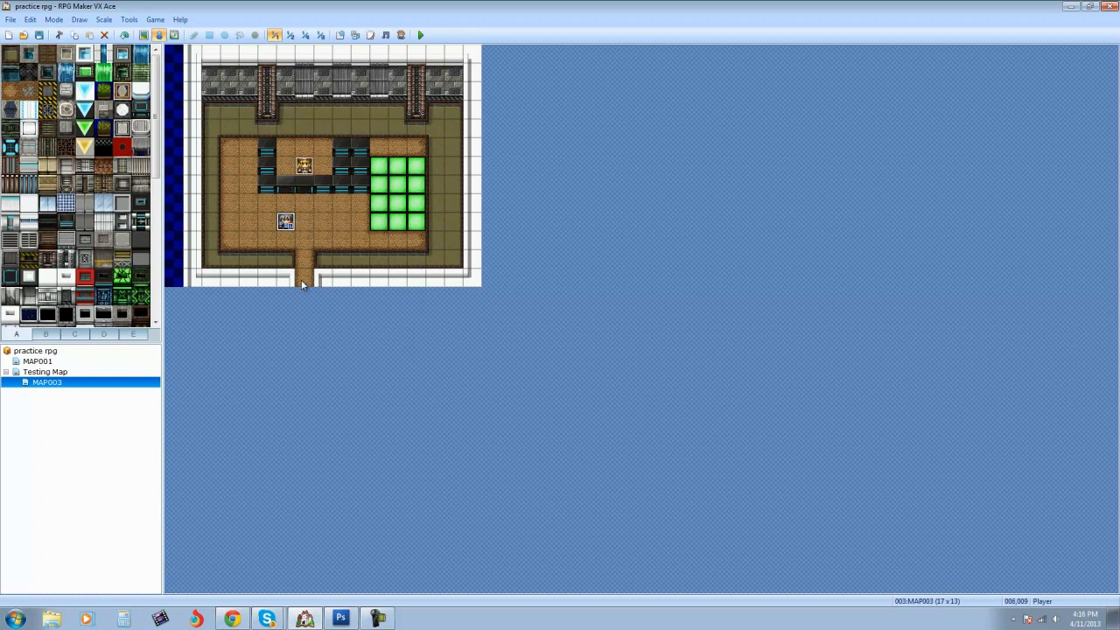
left_click_drag(286, 222, 305, 222)
left_click_drag(304, 222, 286, 222)
Step: Examine the Tilesets settings in the database for the Damage Floor option, with the Field tileset shown
left_click(144, 36)
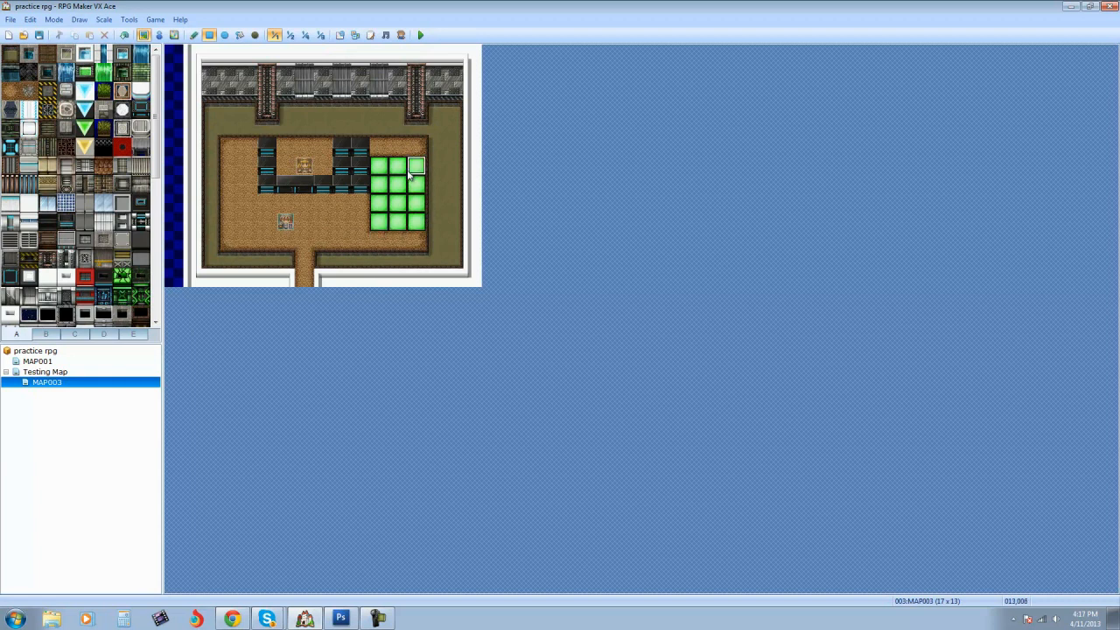
left_click(341, 35)
left_click(637, 119)
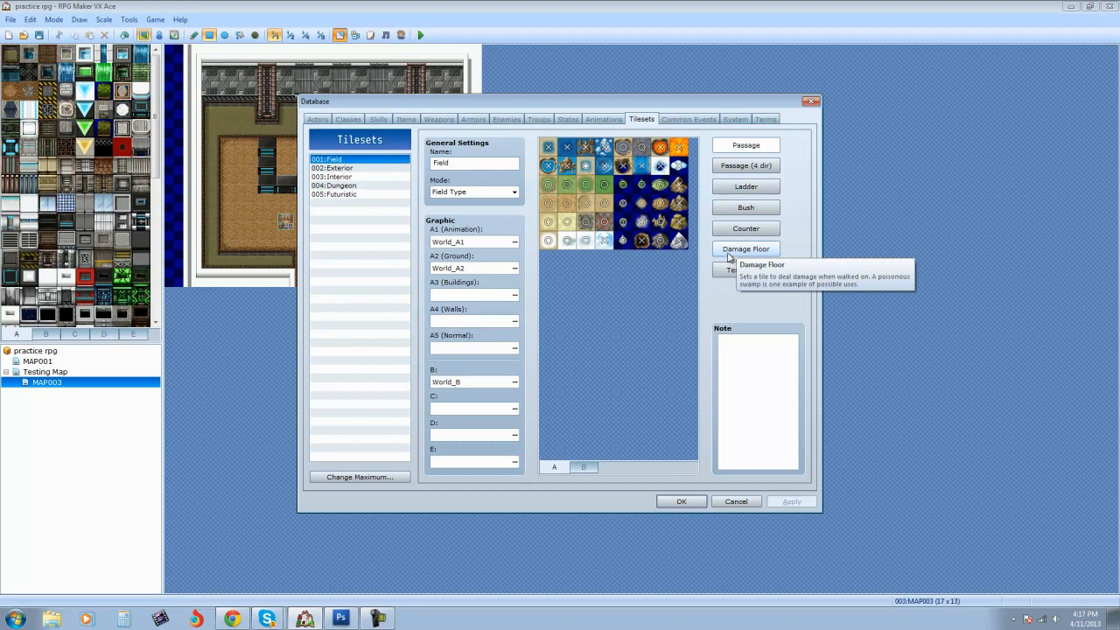
left_click_drag(545, 100, 619, 207)
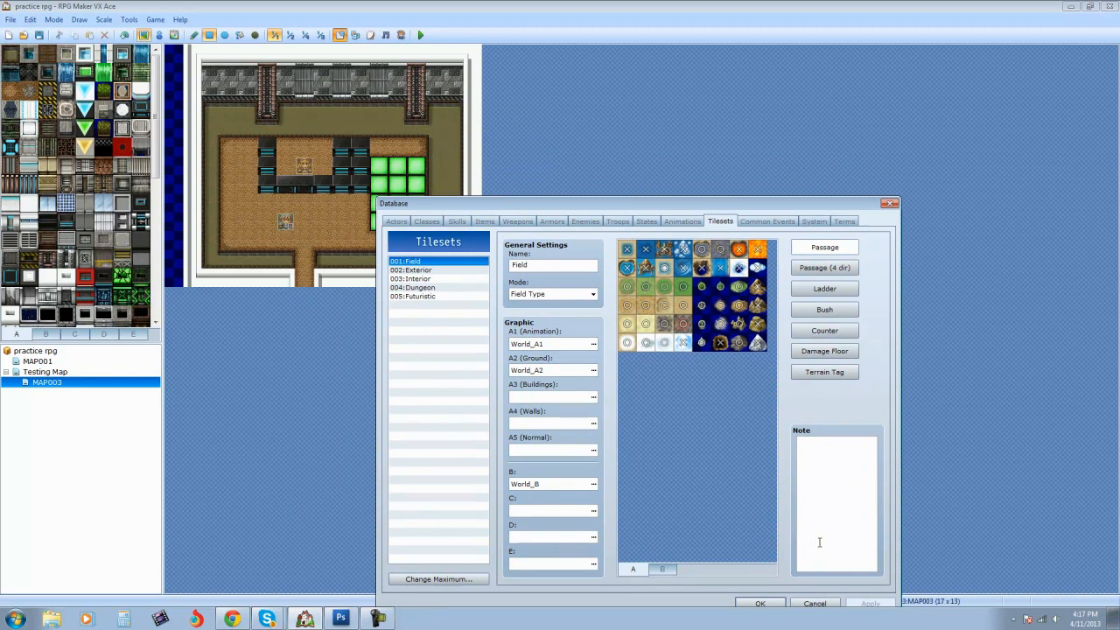
left_click_drag(779, 213, 798, 85)
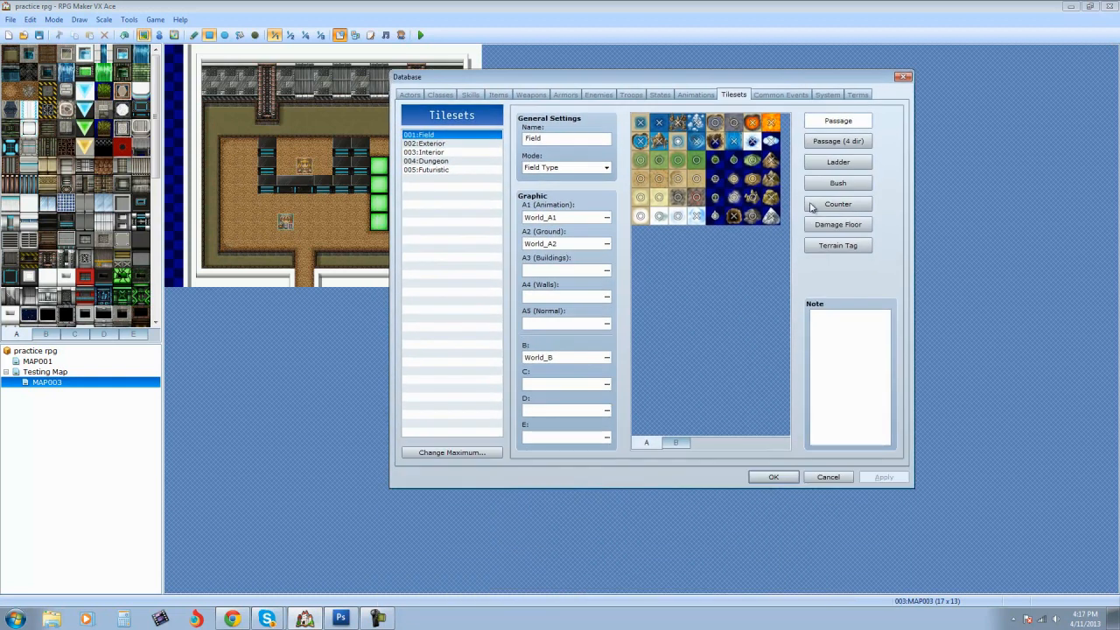
left_click(831, 477)
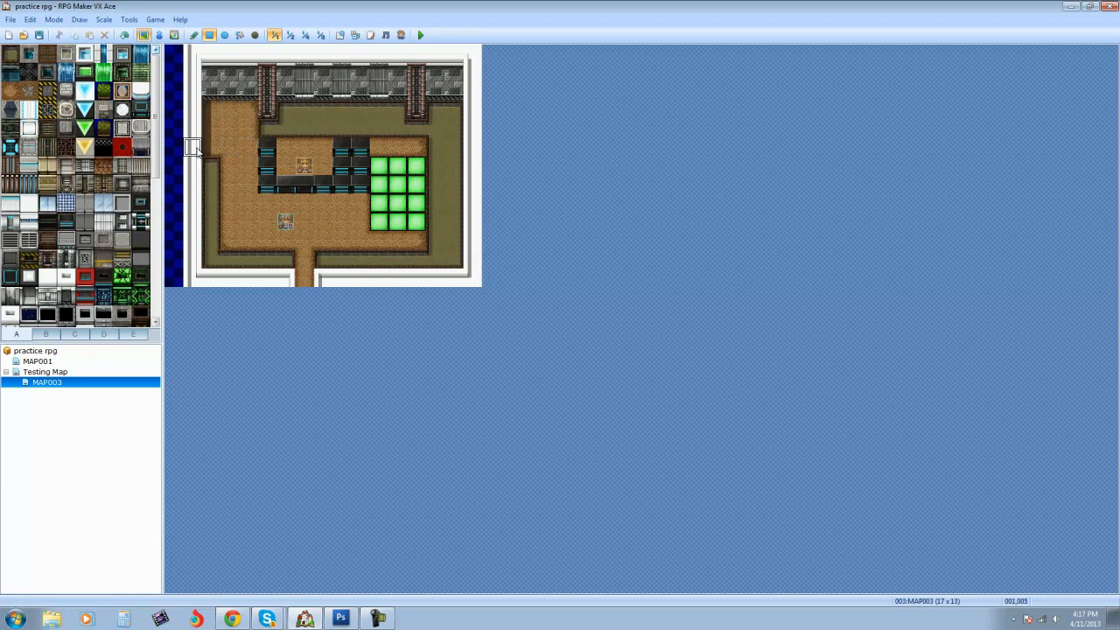
Step: Rework the room's upper-left corner with a wall block beside the dirt path that runs around it
mouse_move(201, 136)
left_mouse_down()
mouse_move(233, 133)
mouse_move(212, 161)
left_mouse_up()
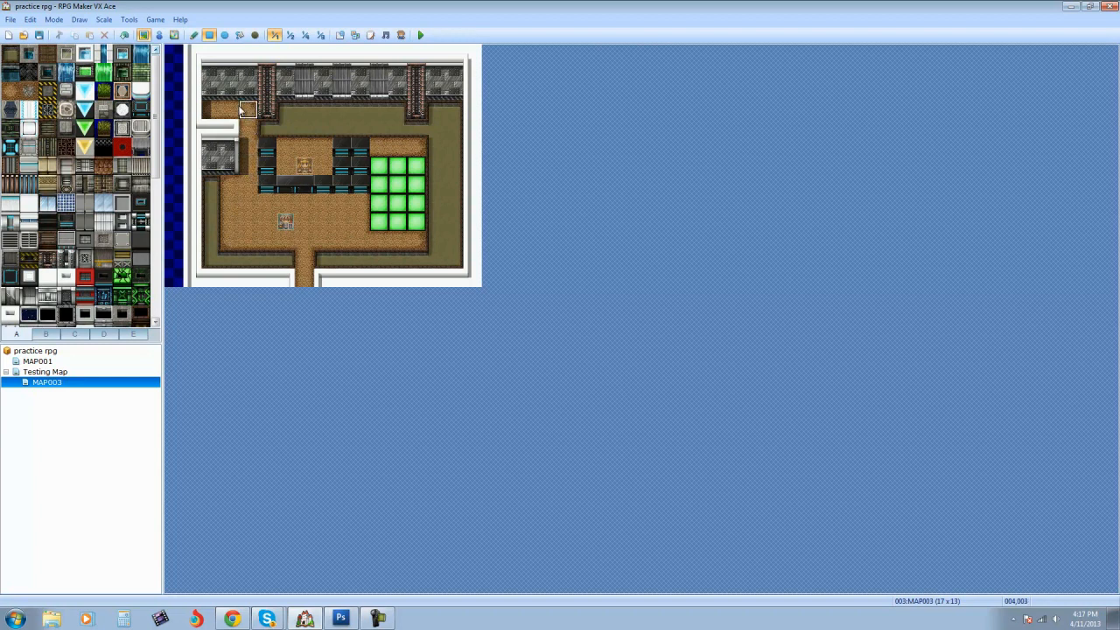
Step: Create a new event on the entrance tile 007,012 at the lower end of the dirt path
left_click(159, 35)
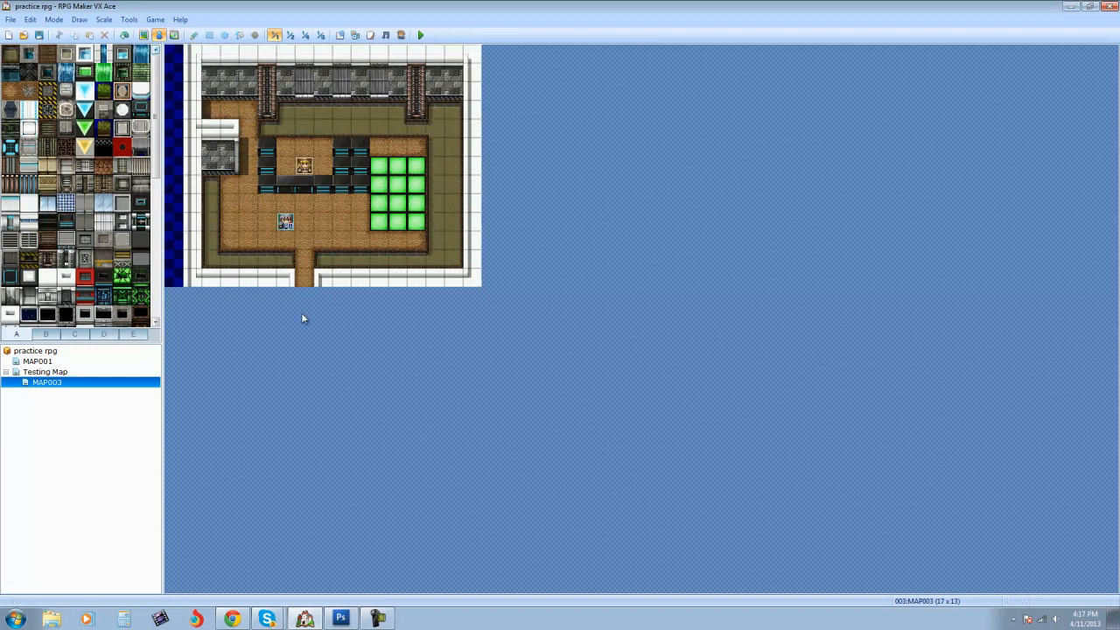
right_click(304, 280)
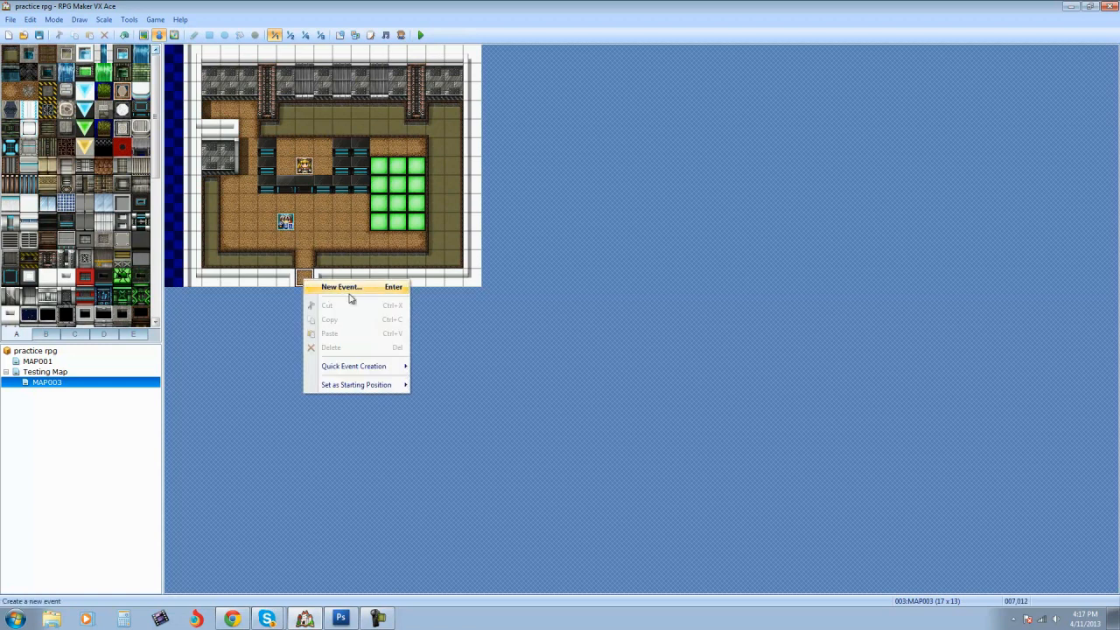
left_click(344, 291)
Step: Browse the character sheets and give the new event the last character on the Actor4 sheet as its graphic
double_click(367, 350)
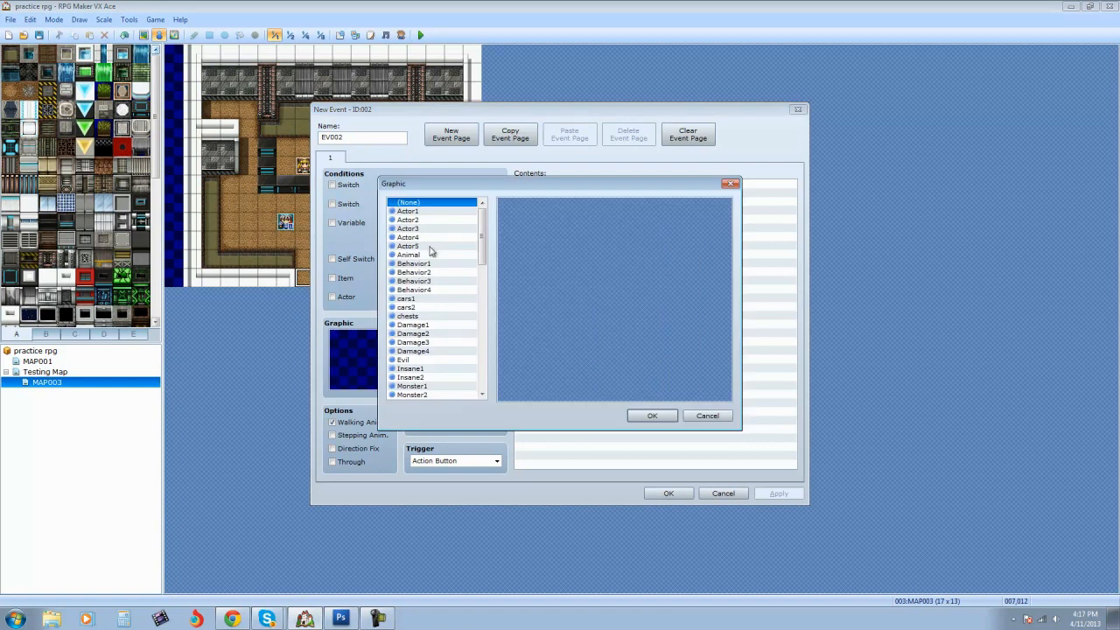
left_click(425, 290)
left_click(427, 281)
left_click(428, 272)
left_click(431, 264)
left_click(432, 254)
left_click(433, 247)
left_click(433, 239)
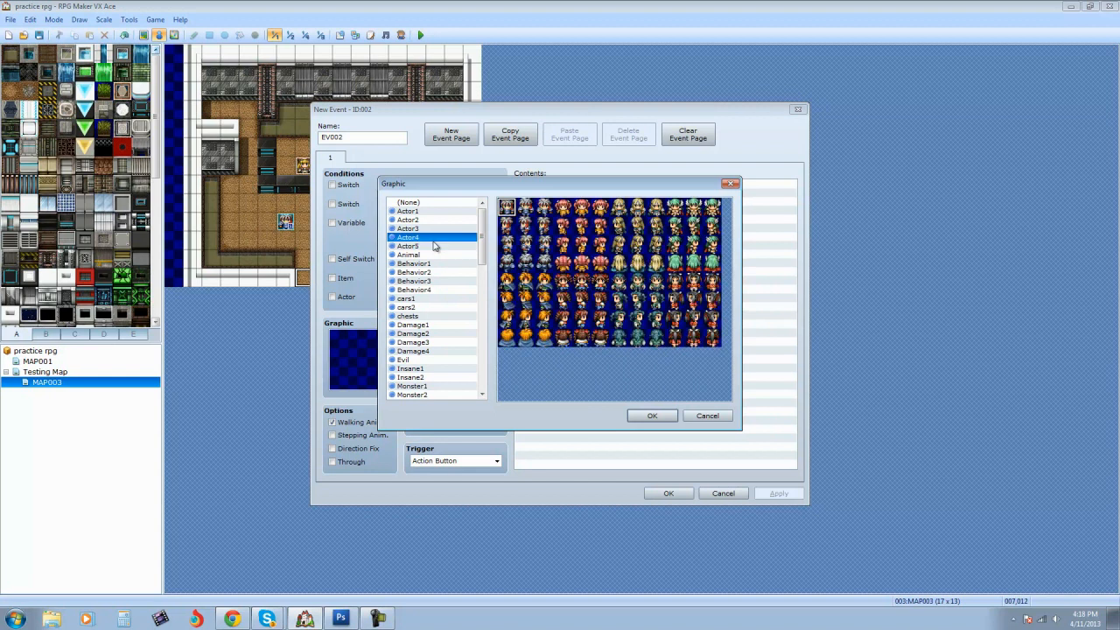
left_click(695, 343)
left_click(660, 419)
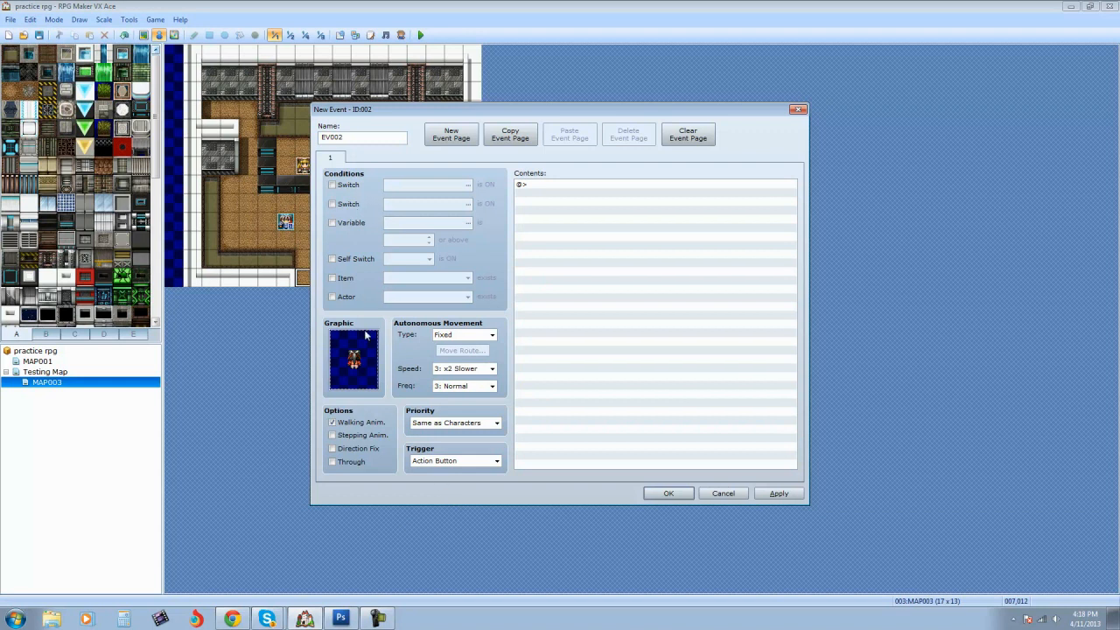
Step: Reset the new event's graphic to (None)
double_click(378, 370)
left_click(427, 203)
left_click(652, 416)
Step: Set the new event's trigger to Autorun, with the map kept in view beside its settings
left_click_drag(406, 115, 580, 134)
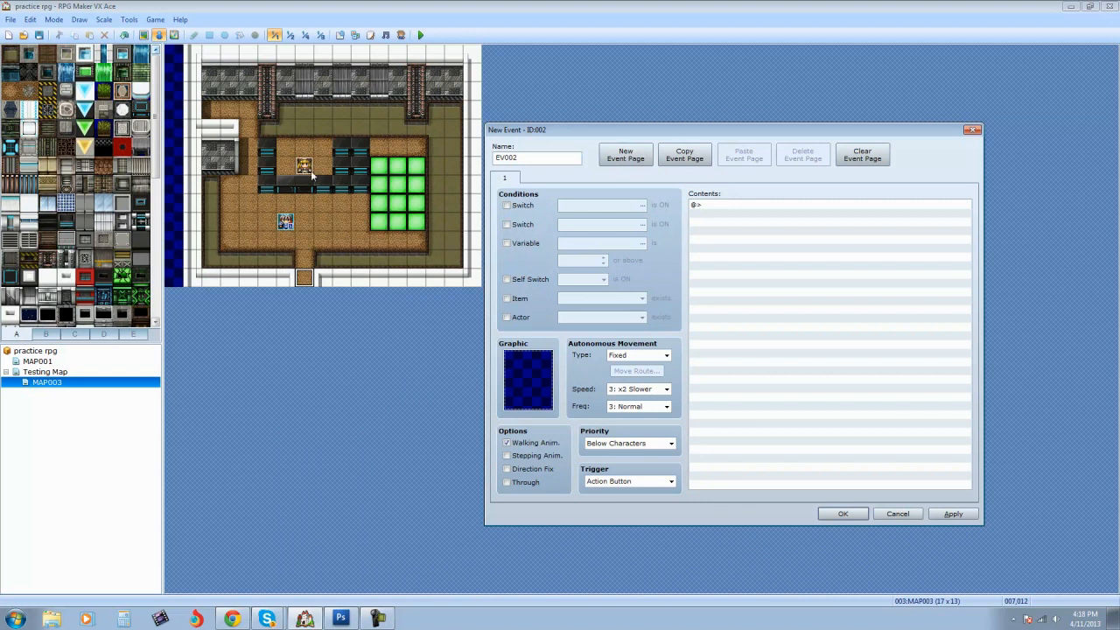
left_click_drag(613, 131, 617, 85)
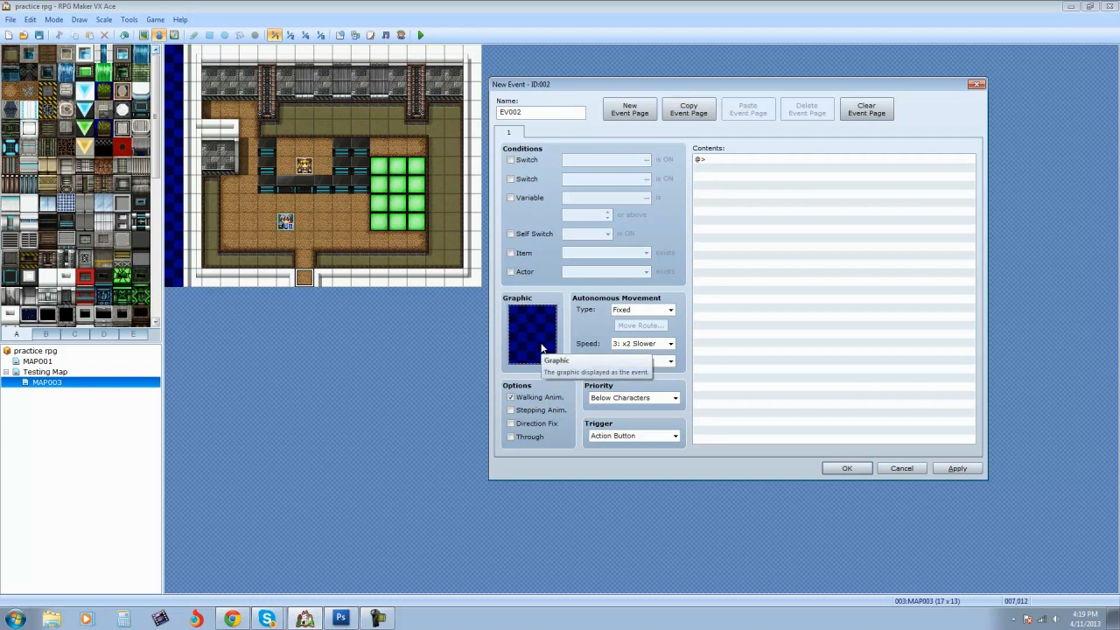
left_click(667, 436)
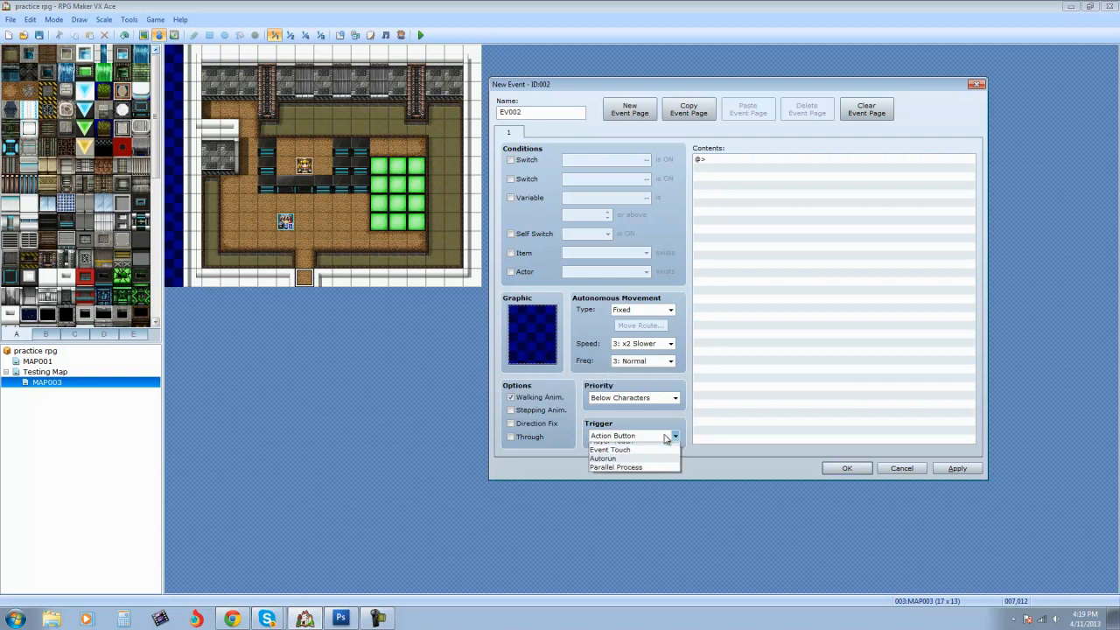
left_click(651, 438)
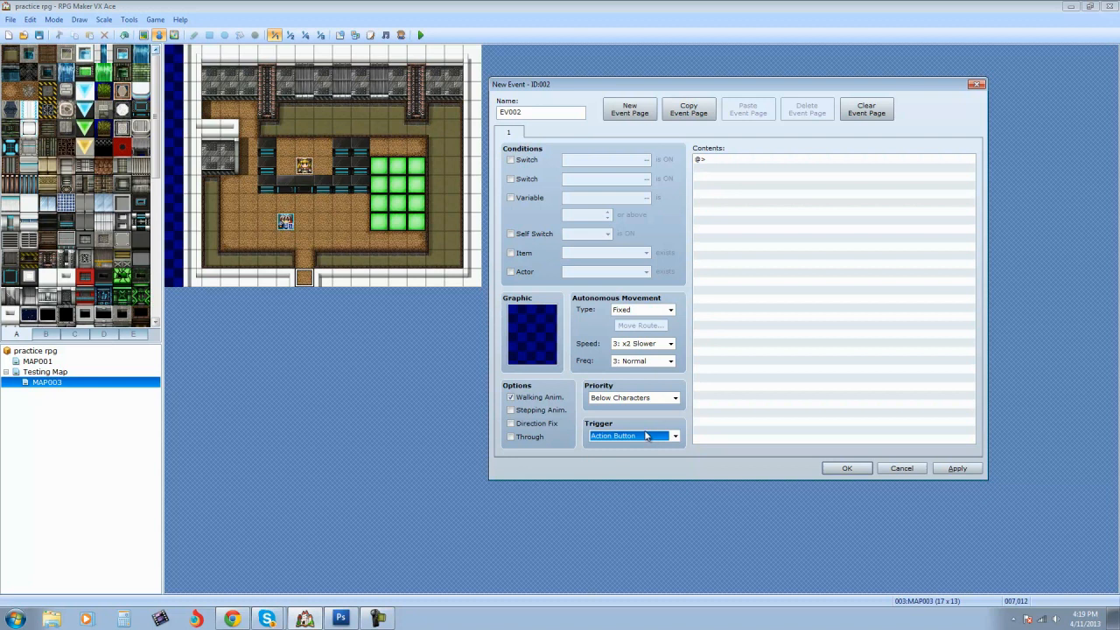
left_click(676, 437)
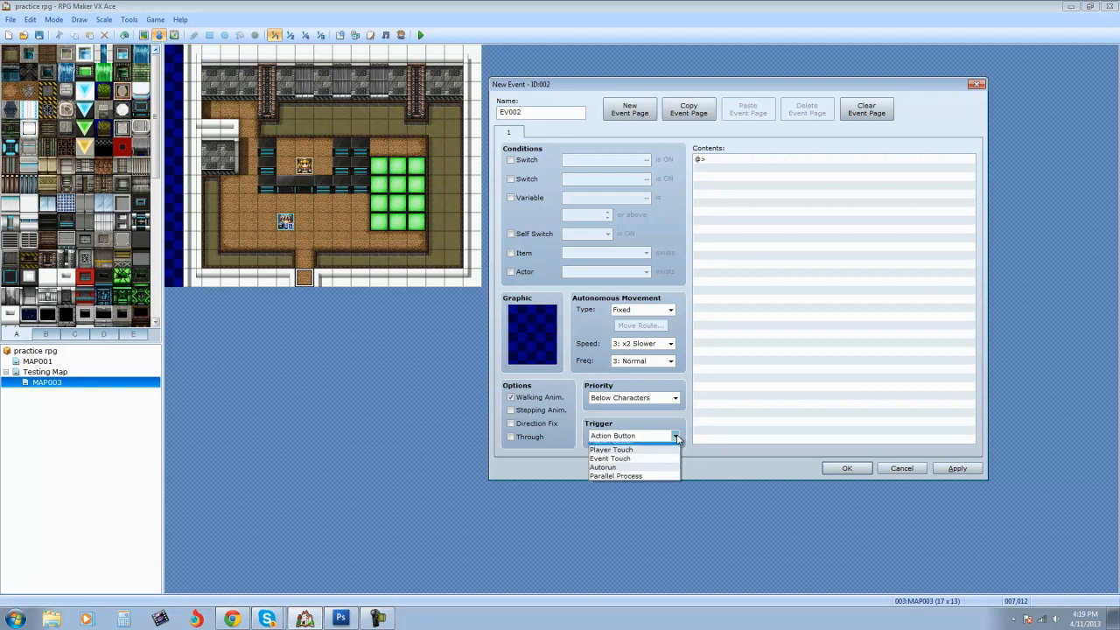
left_click(613, 467)
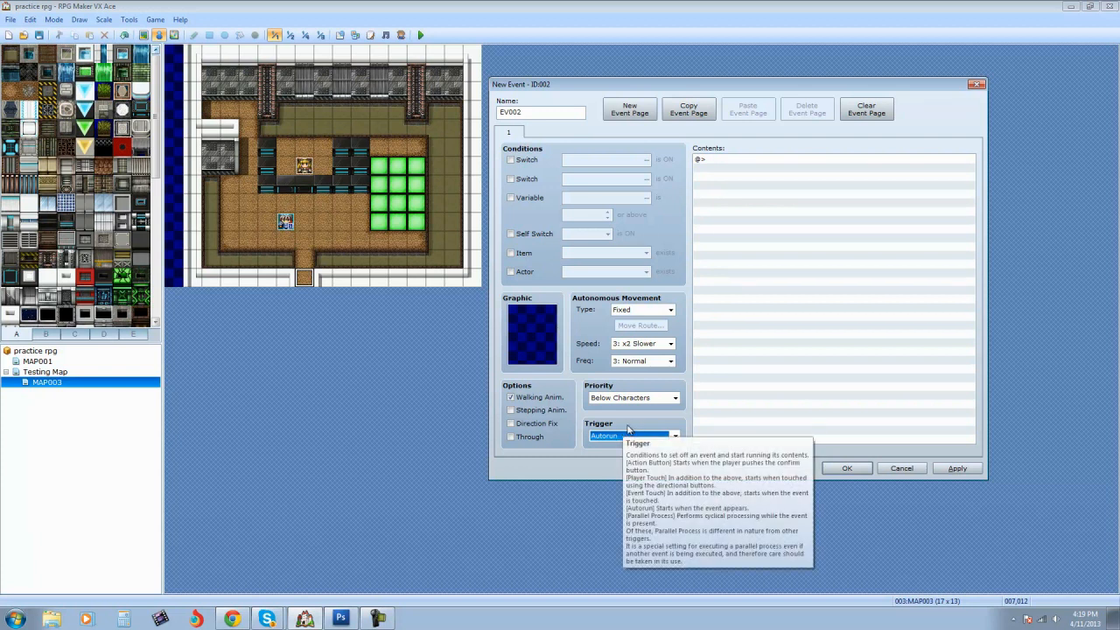
Step: Name the new entrance event "Cutscene girl" and save it to the map
double_click(529, 111)
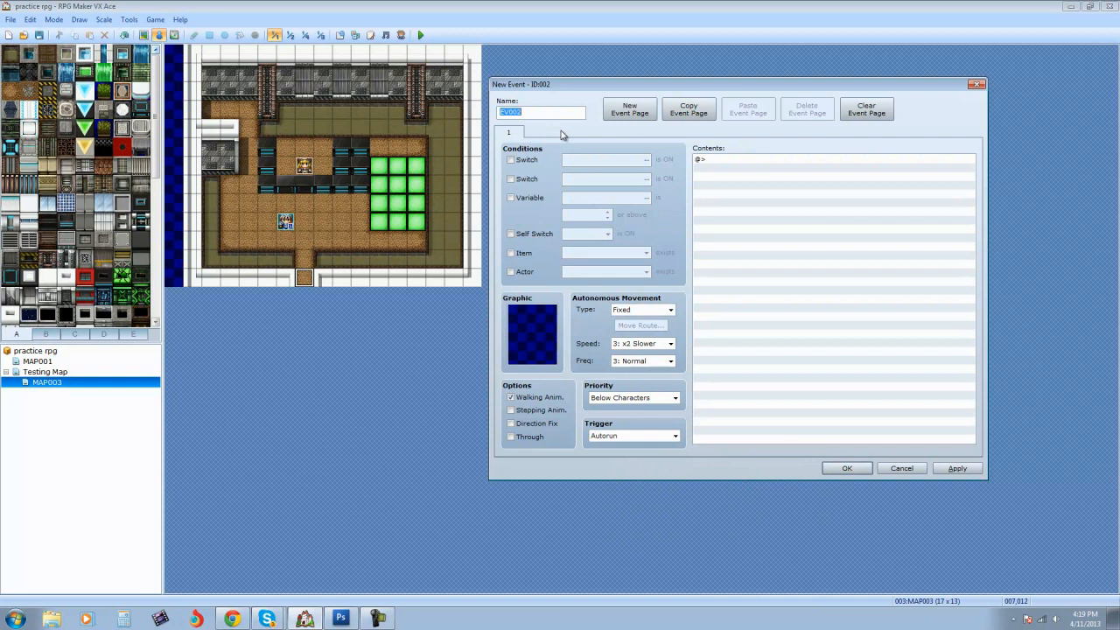
type("Cutscene girl")
left_click(863, 469)
Step: Rename the existing event behind the counter to "girl behind counter"
right_click(311, 167)
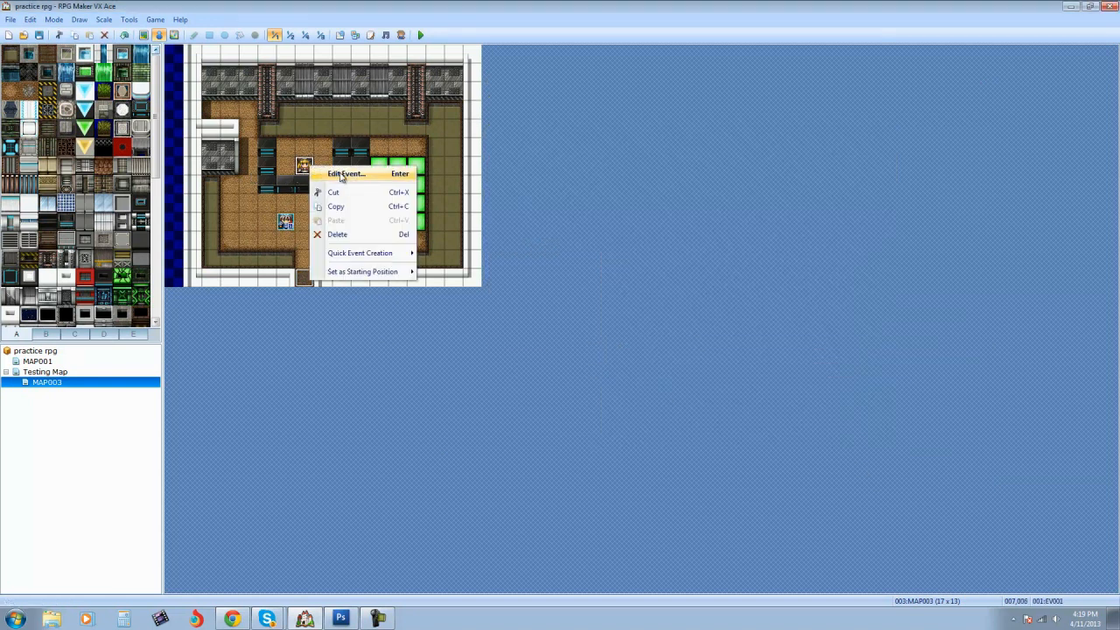
left_click(327, 174)
type("girl behind counter")
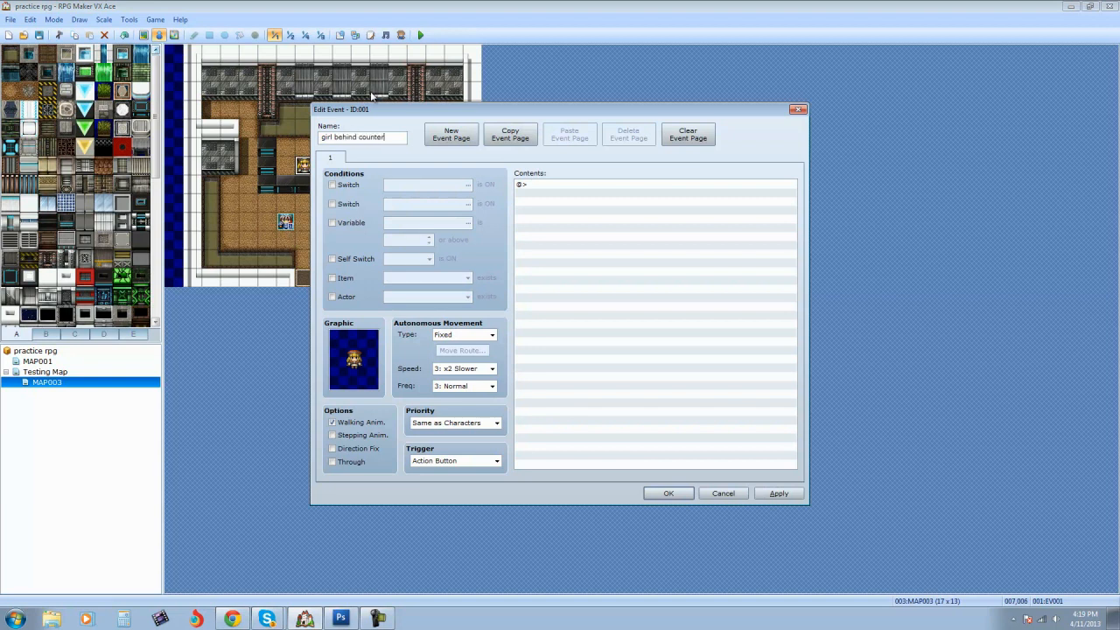
left_click(668, 493)
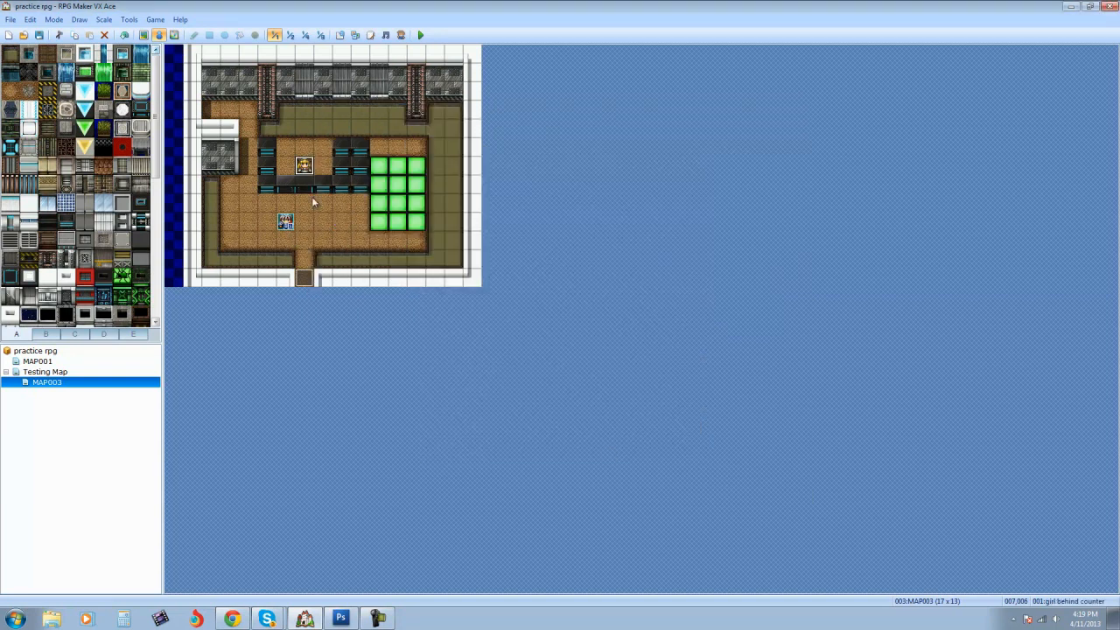
Step: Start a Set Move Route command in the "Cutscene girl" event, targeting the "girl behind counter" event
right_click(298, 278)
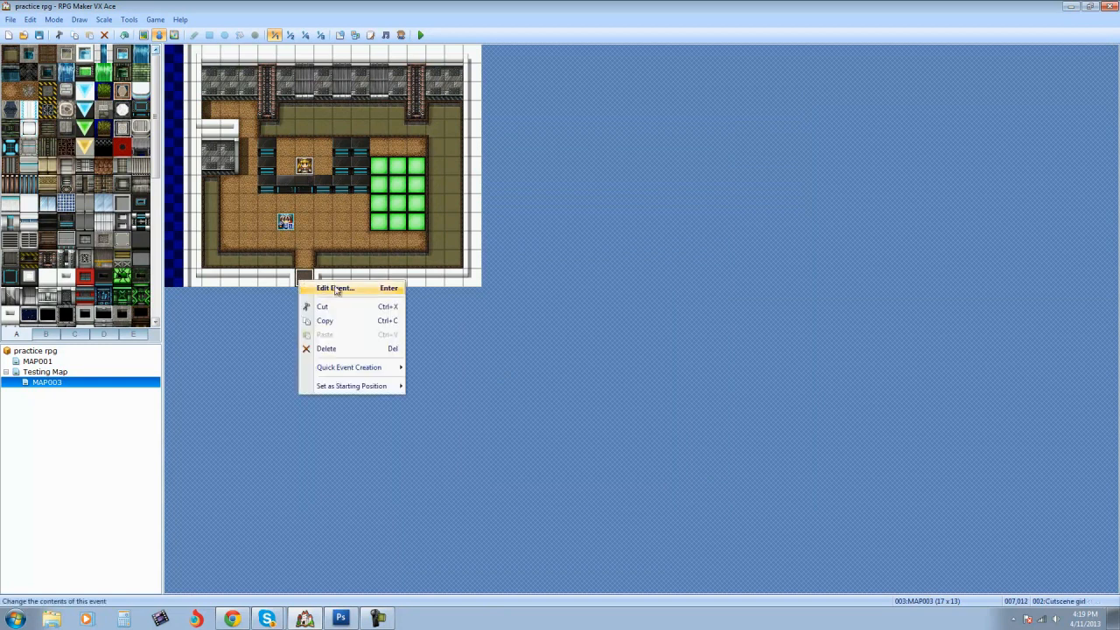
left_click(332, 291)
left_click_drag(518, 111, 707, 117)
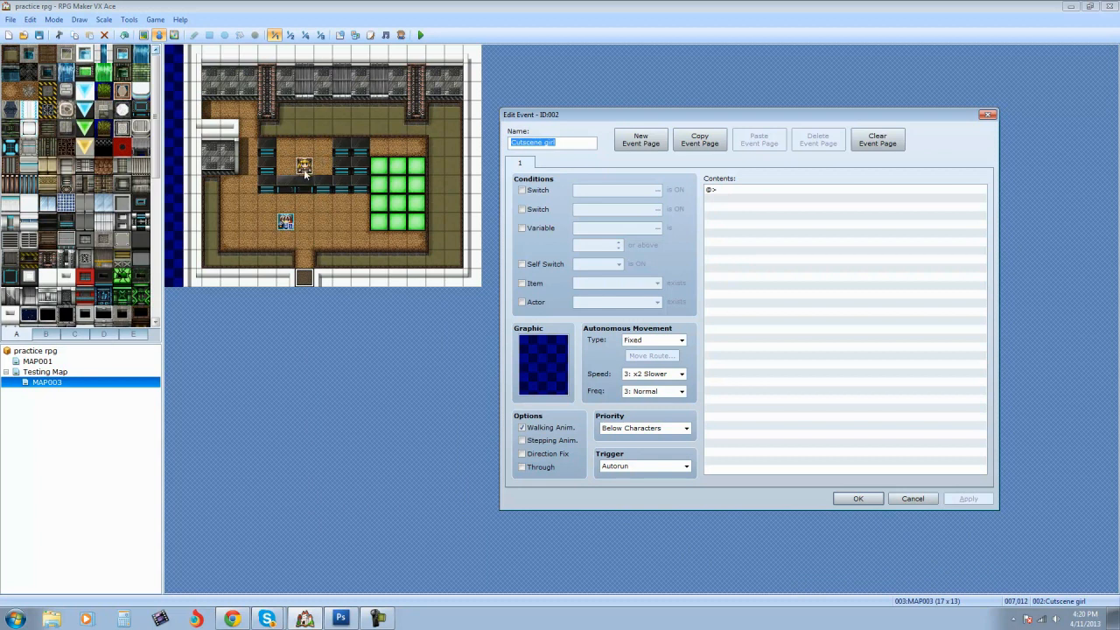
double_click(758, 192)
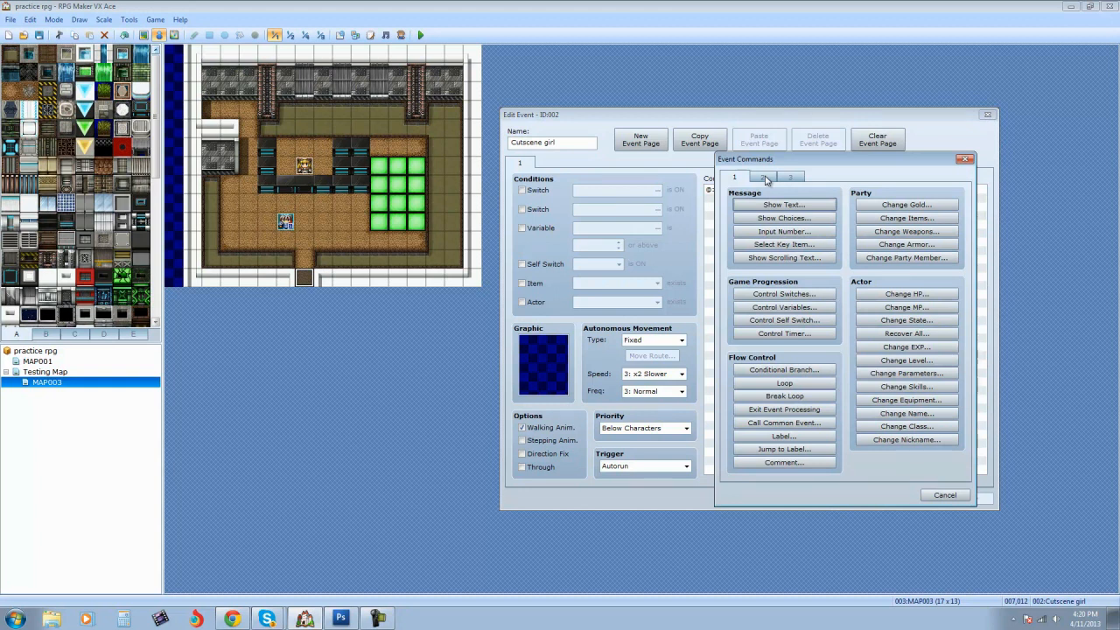
left_click(944, 496)
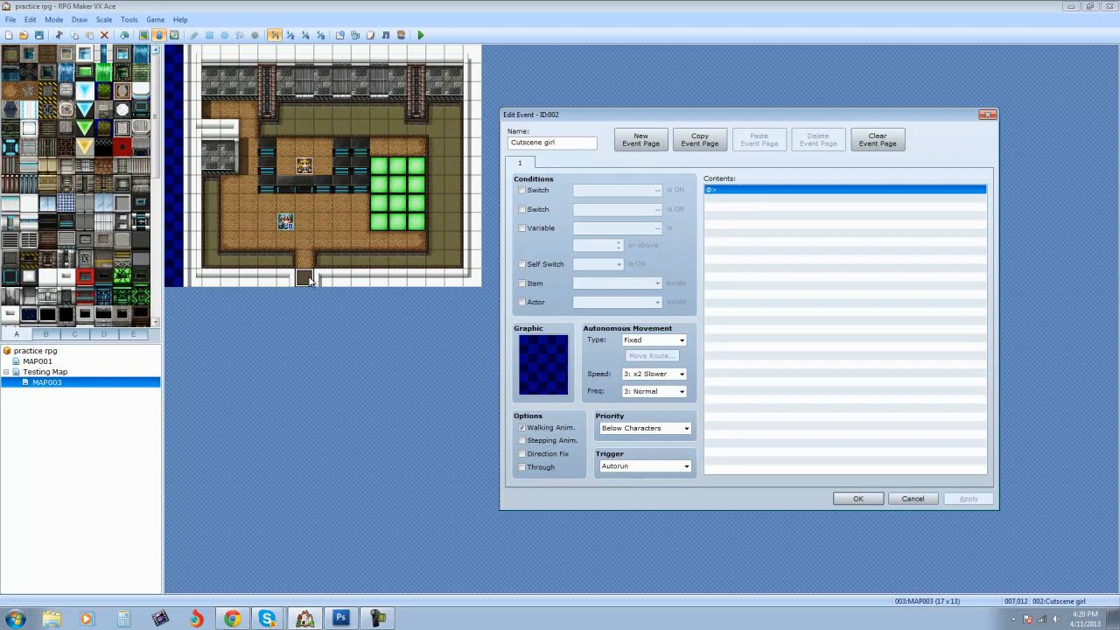
double_click(781, 190)
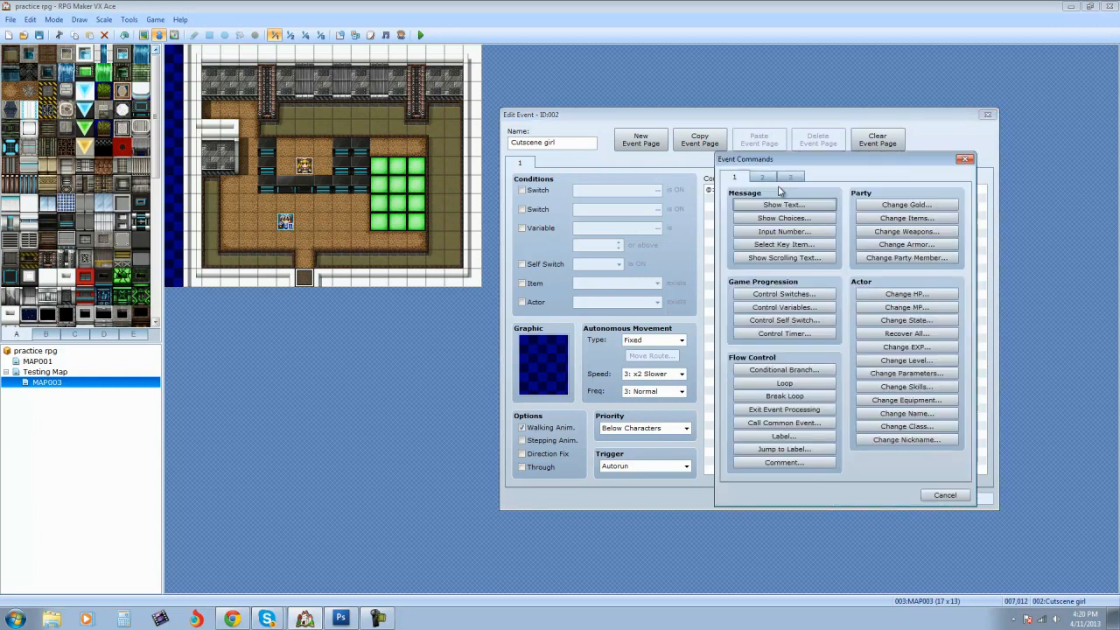
left_click(761, 176)
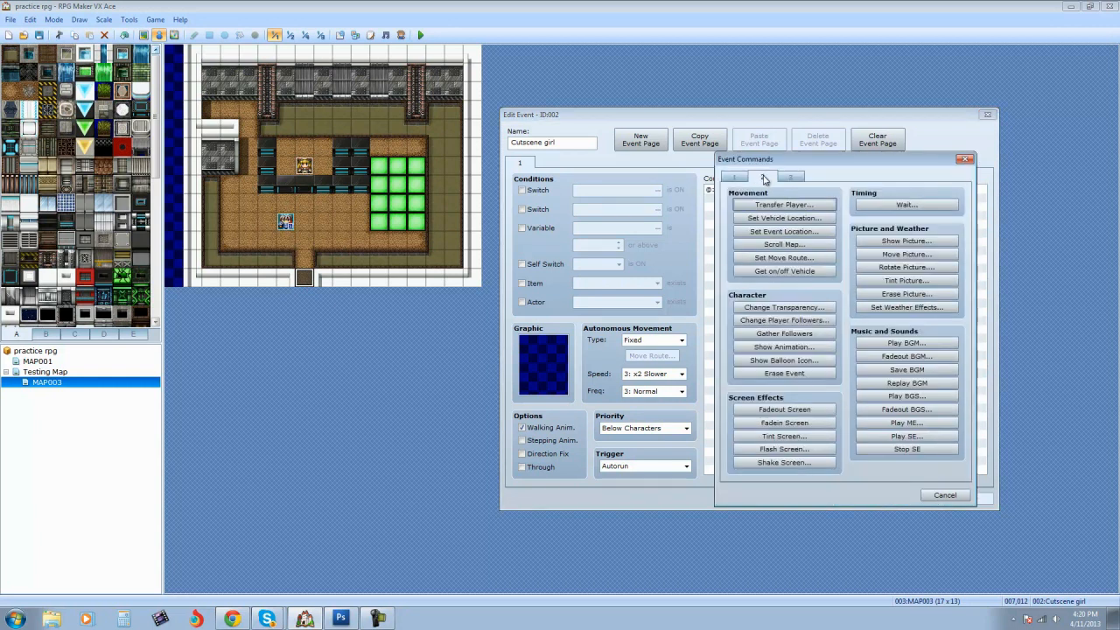
left_click(786, 258)
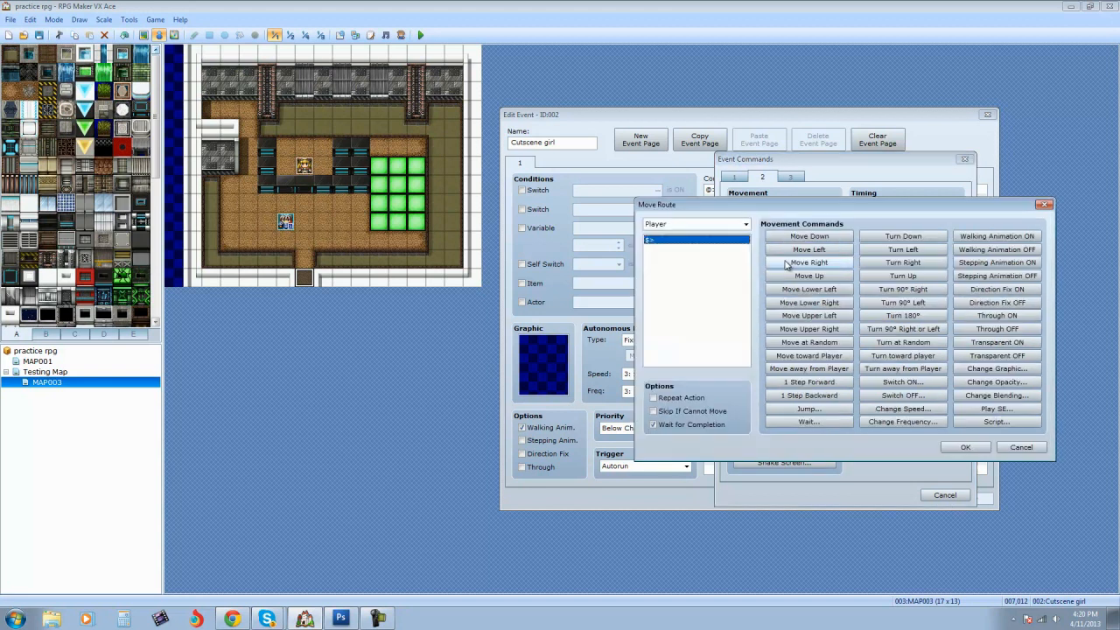
left_click_drag(825, 207, 744, 136)
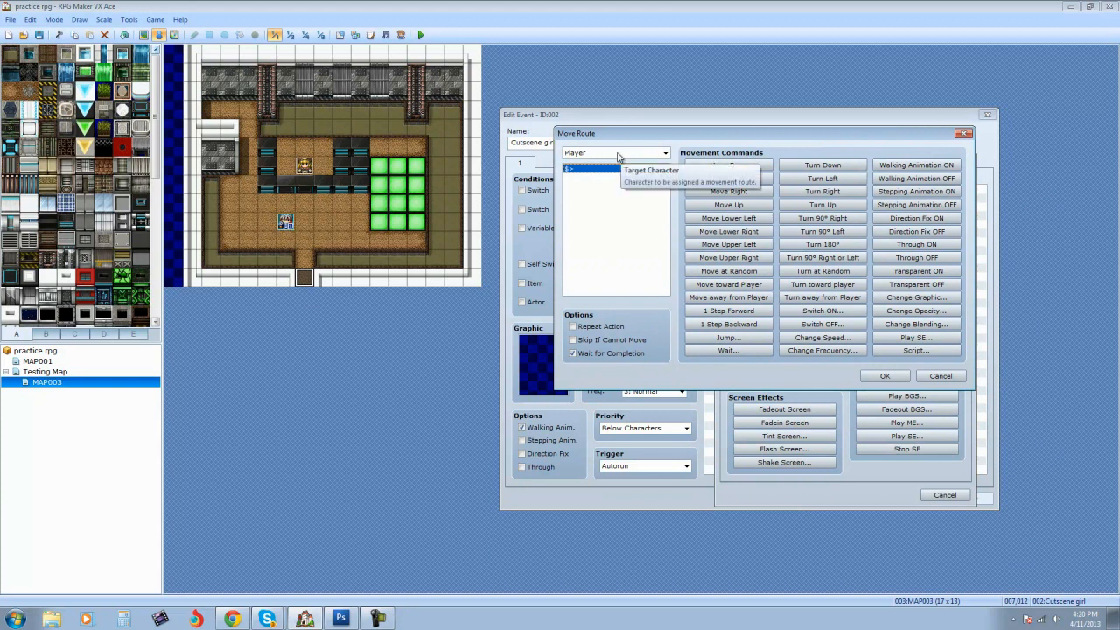
left_click(664, 154)
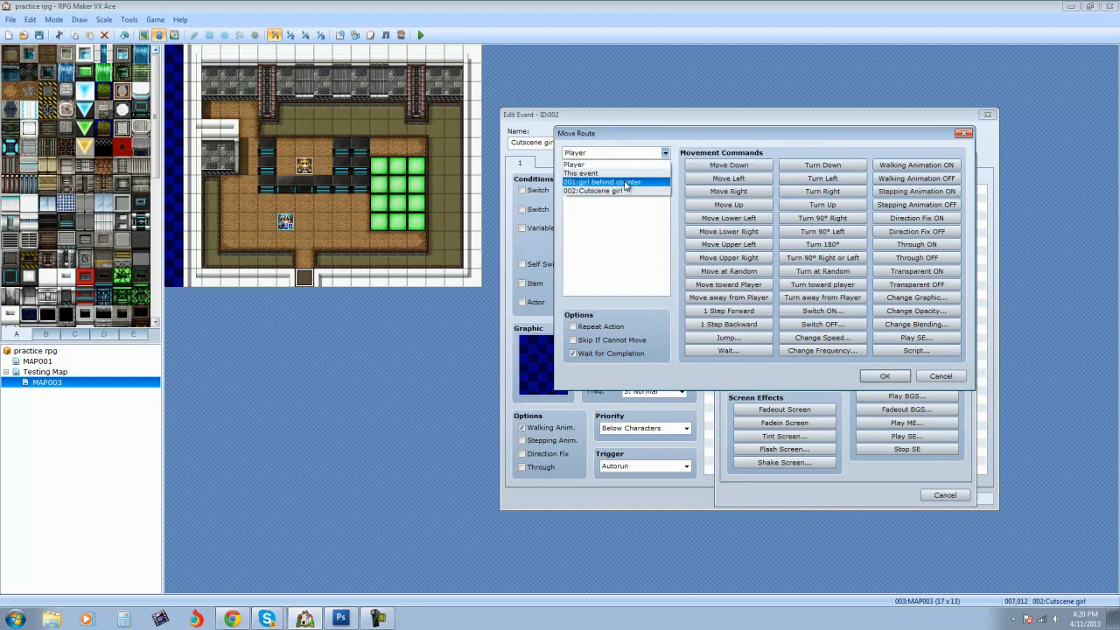
left_click(629, 183)
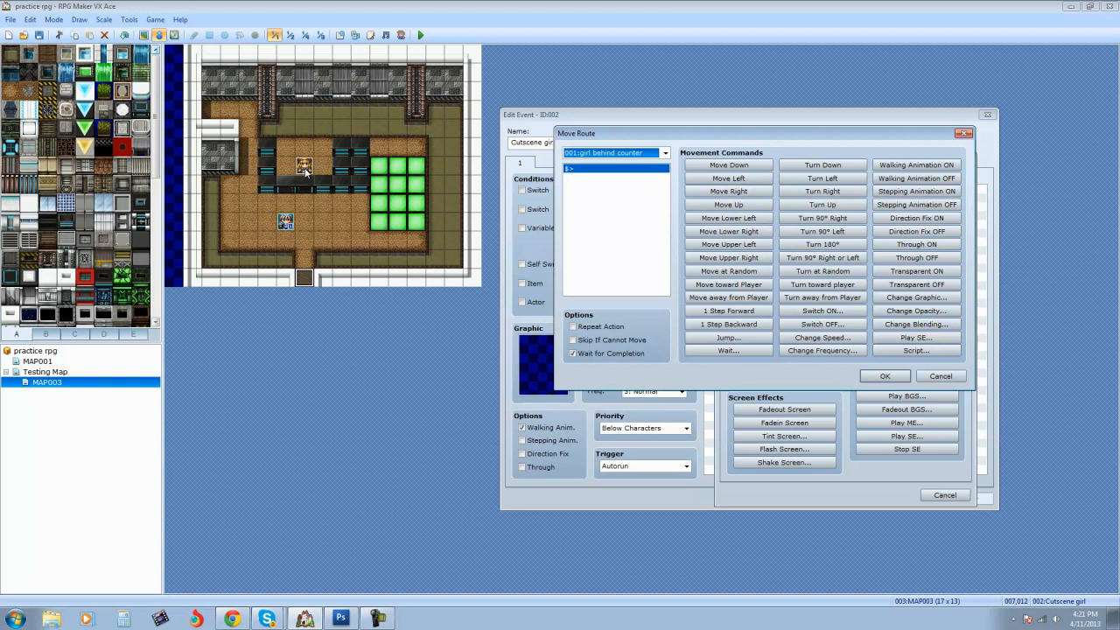
Step: Begin the move route with Move Left, Turn Up and a 60-frame wait
left_click(728, 178)
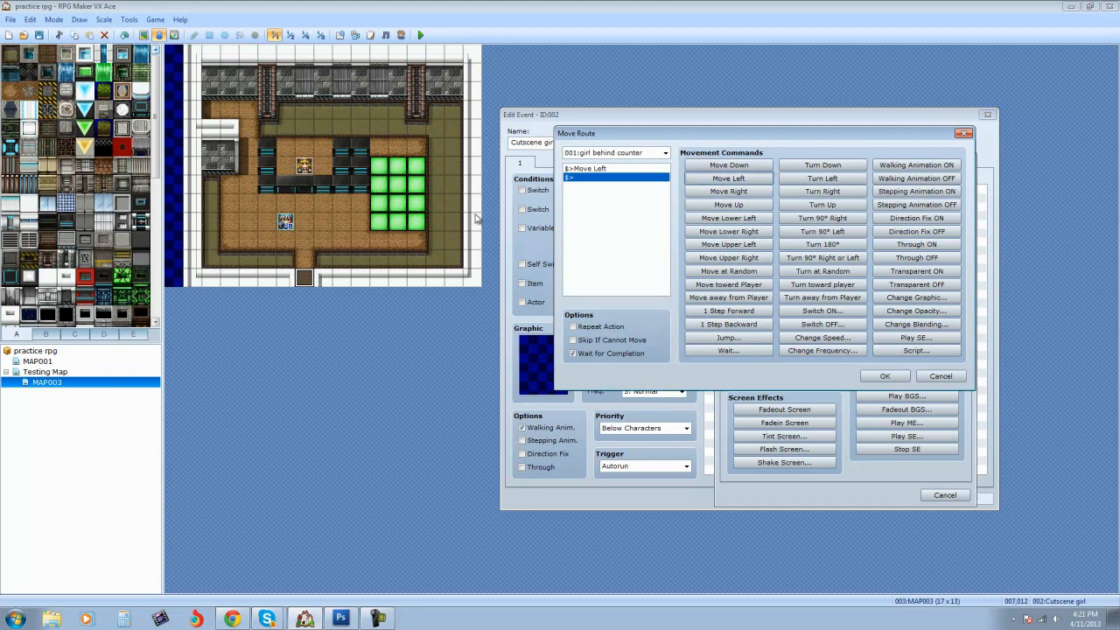
left_click(798, 205)
left_click(728, 350)
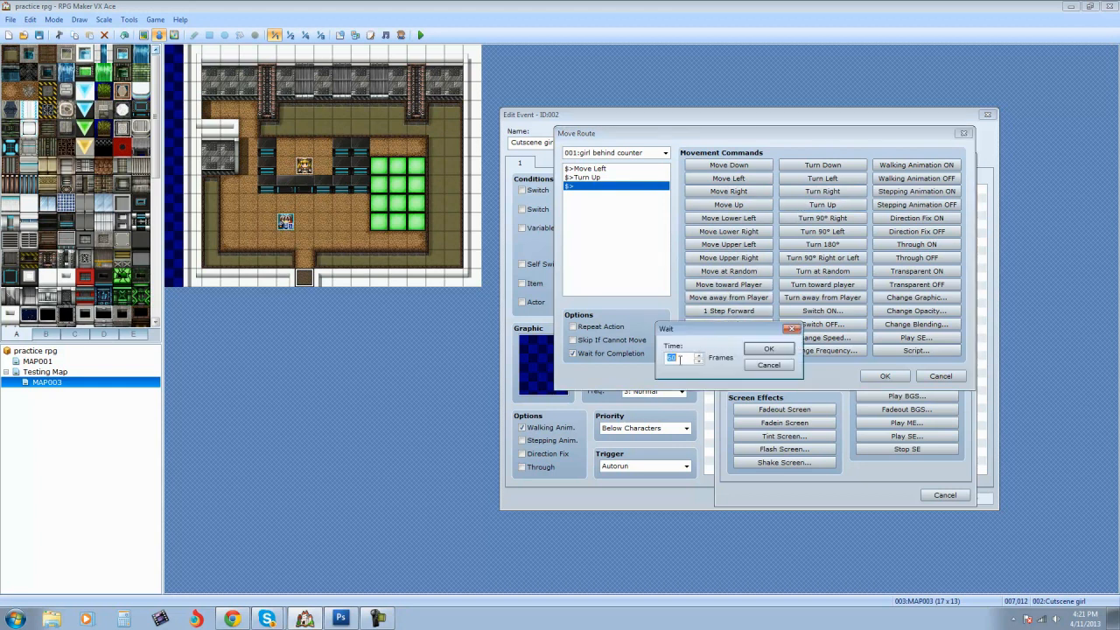
left_click(770, 348)
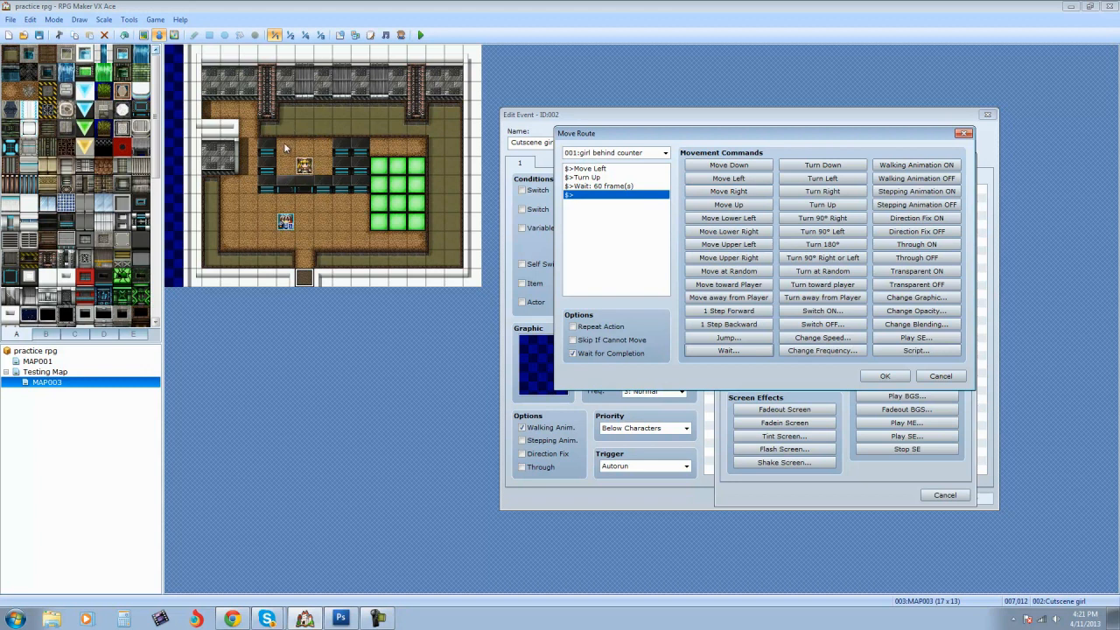
Step: Add the sequence Move Right, Turn Up and a 60-frame wait to the route twice
left_click(710, 190)
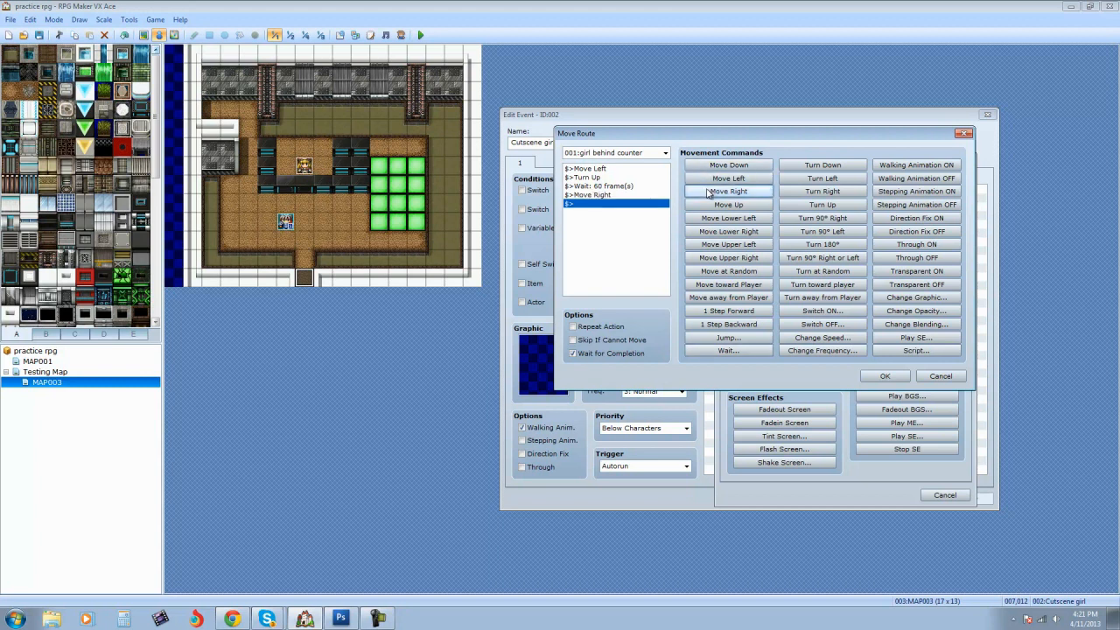
left_click(802, 207)
left_click(739, 351)
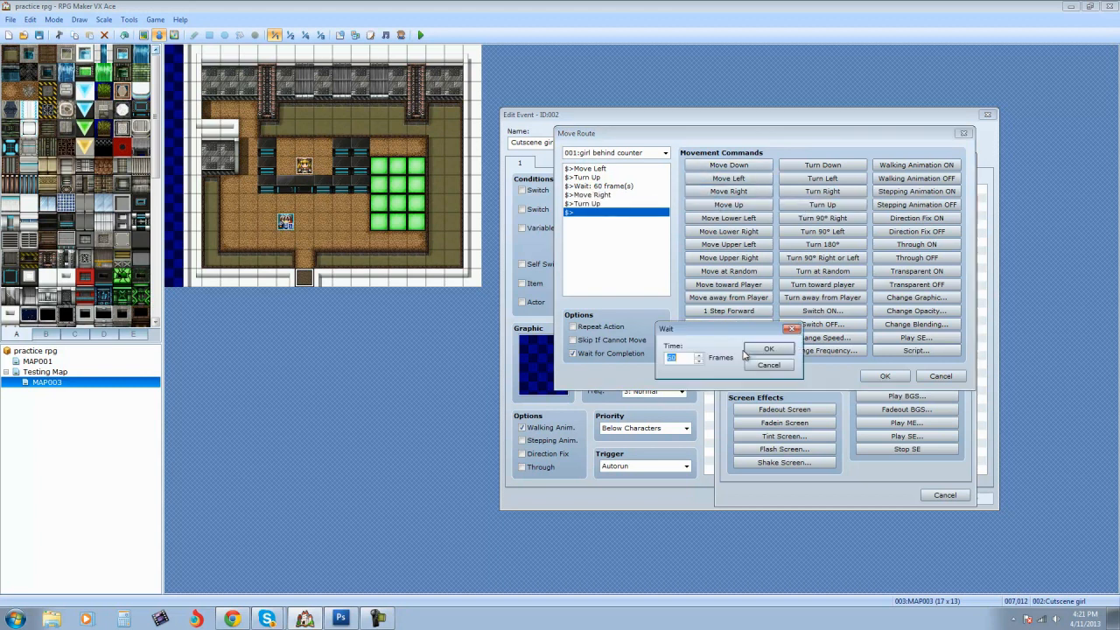
left_click(766, 353)
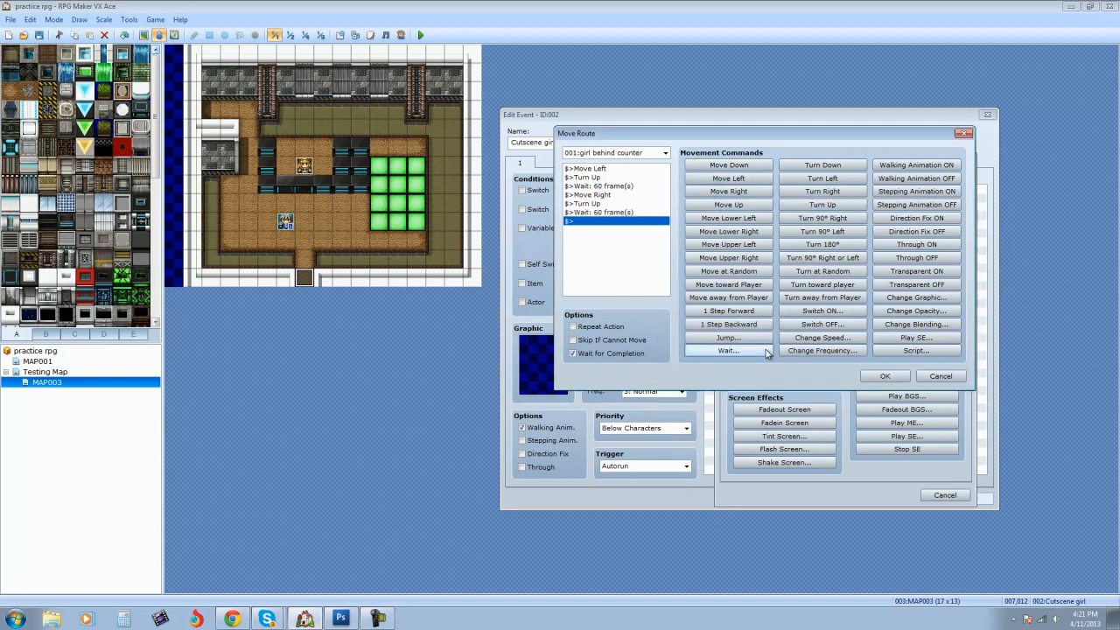
left_click(746, 194)
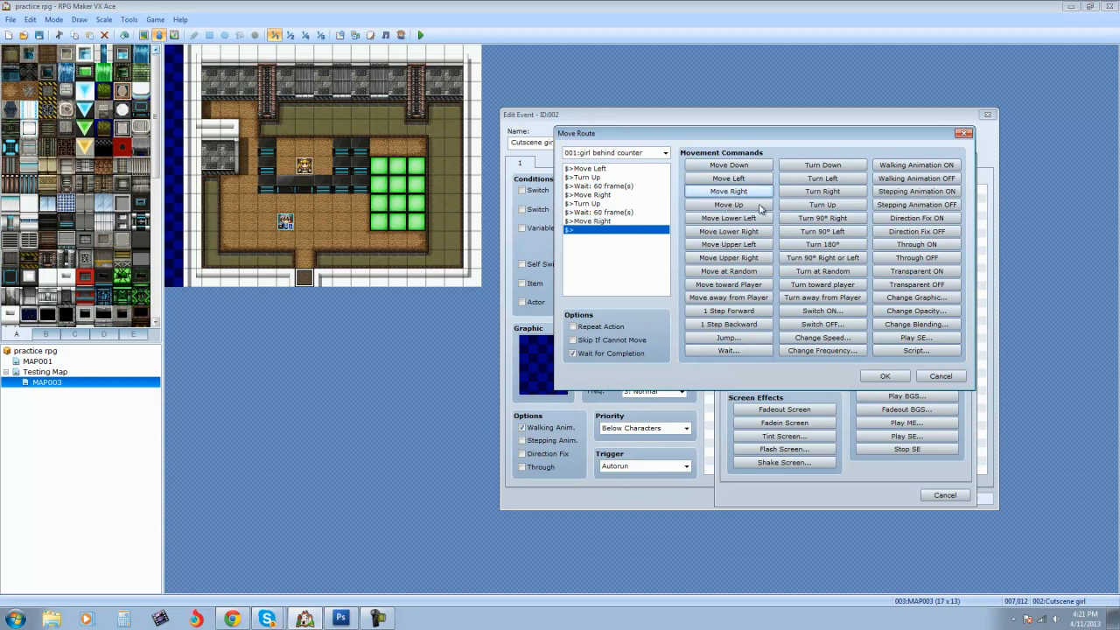
left_click(805, 212)
left_click(728, 350)
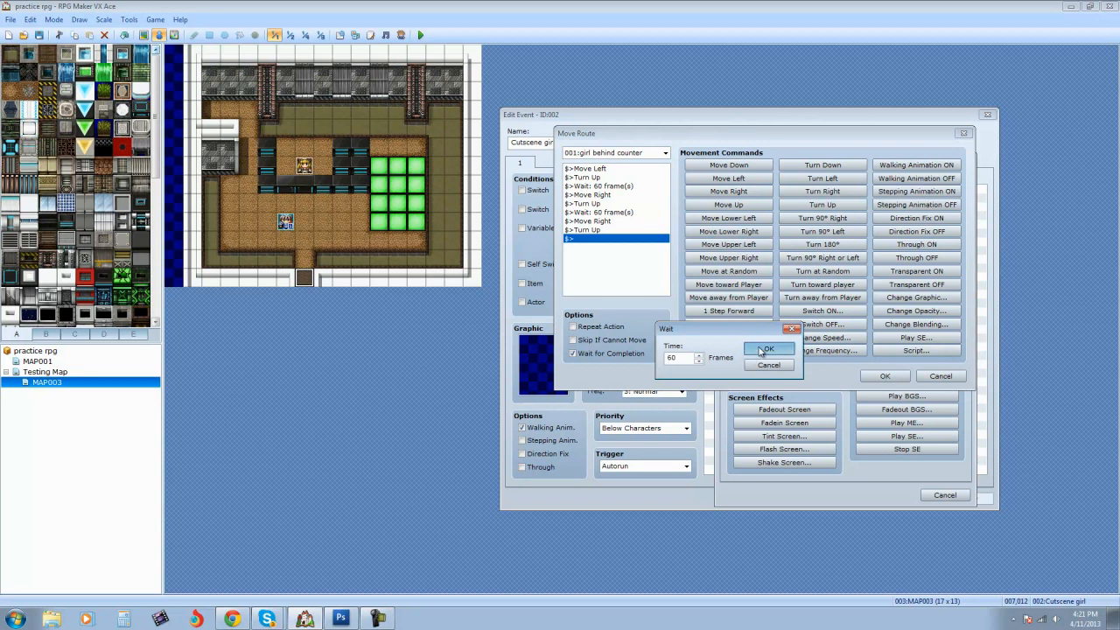
left_click(768, 352)
Step: End the route with Move Left, Turn Up and a 60-frame wait, and save the "Cutscene girl" event
left_click(748, 179)
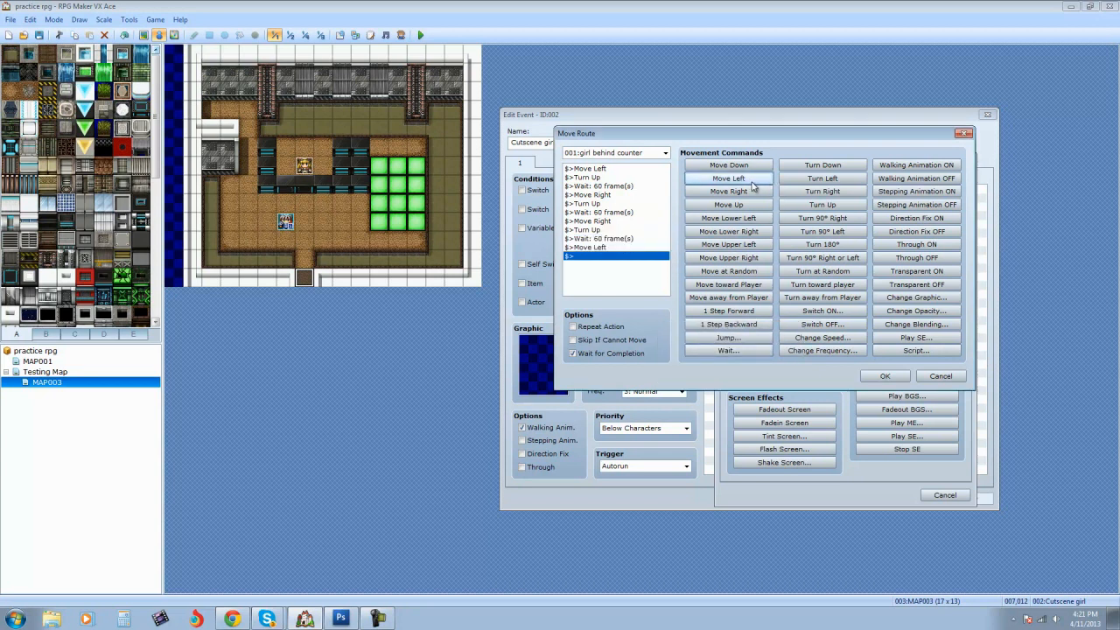
left_click(818, 207)
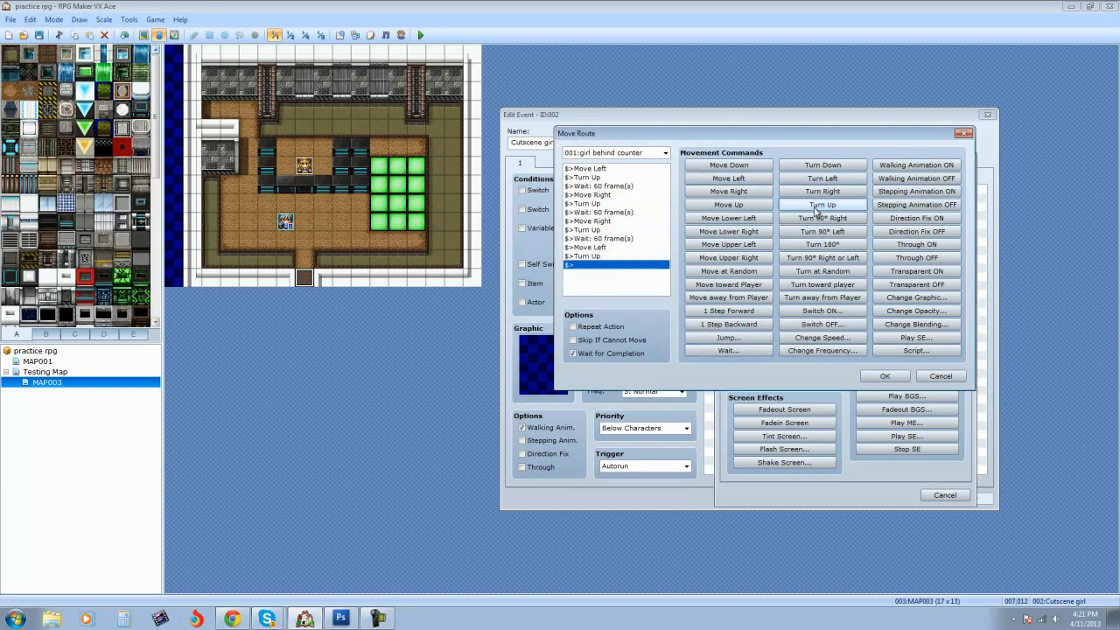
left_click(728, 350)
left_click(758, 351)
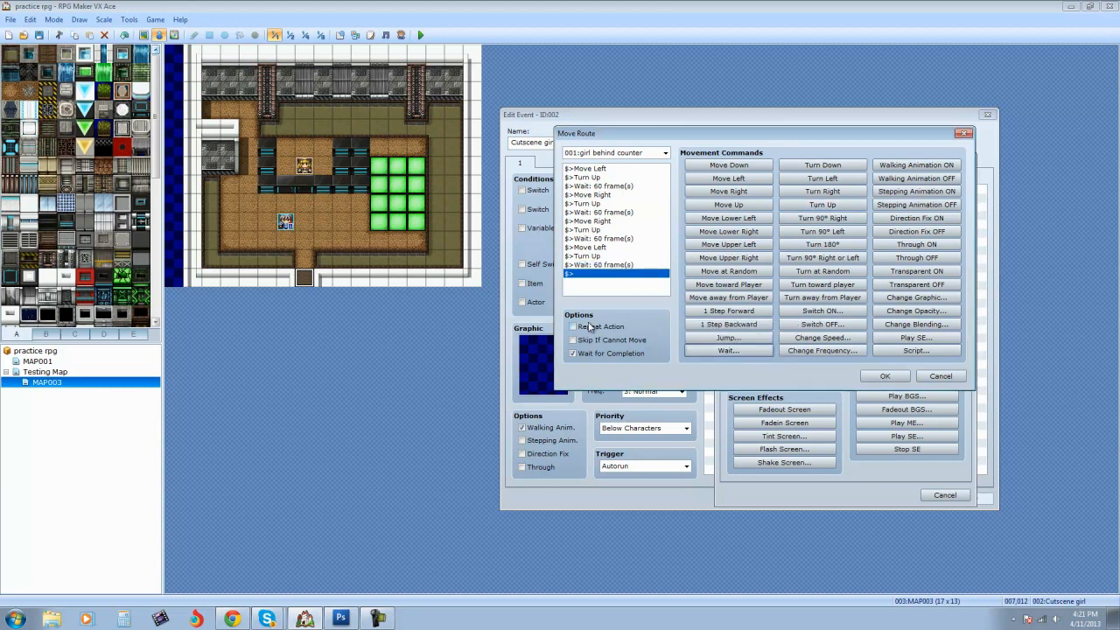
left_click(885, 375)
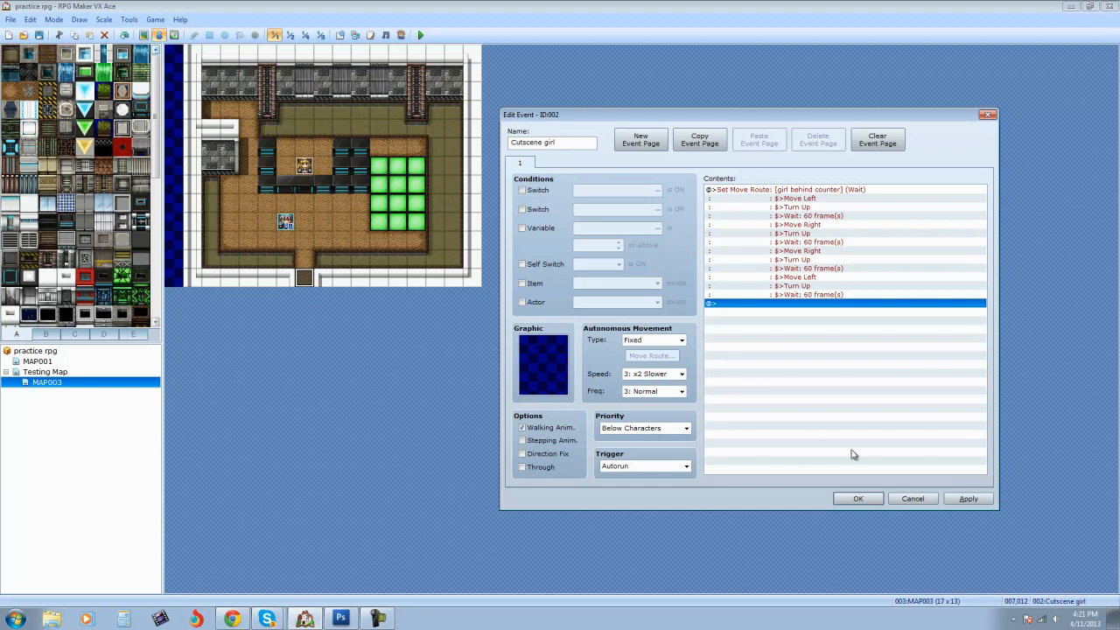
left_click(969, 499)
left_click(858, 499)
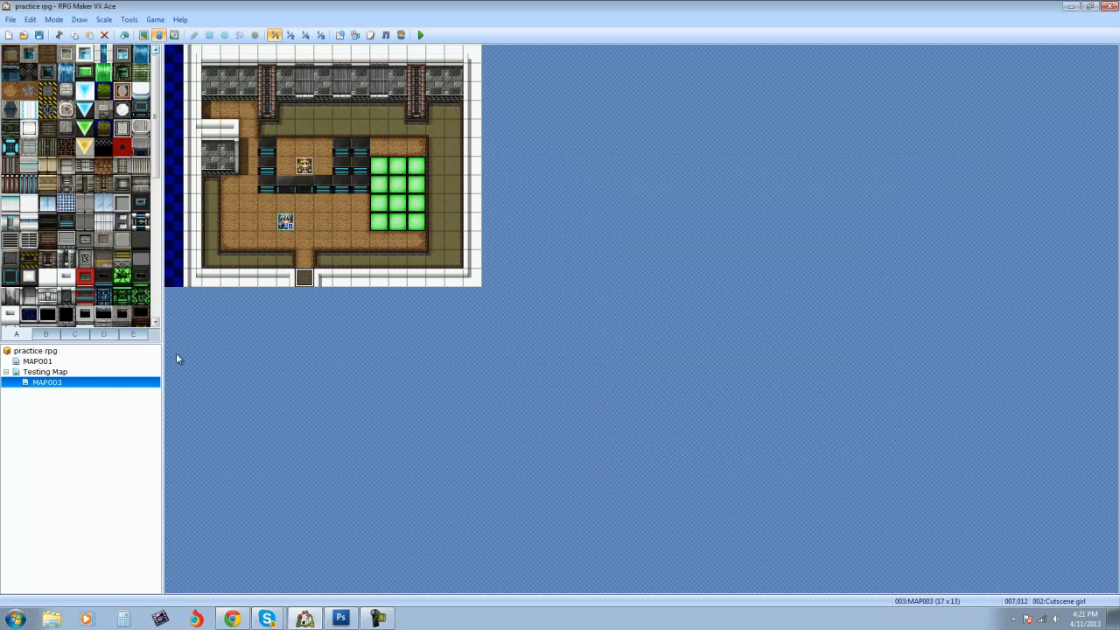
Step: Place the glass-door cabinet and a green locker side by side on the map, along the back edge of the area behind the counter
left_click(50, 336)
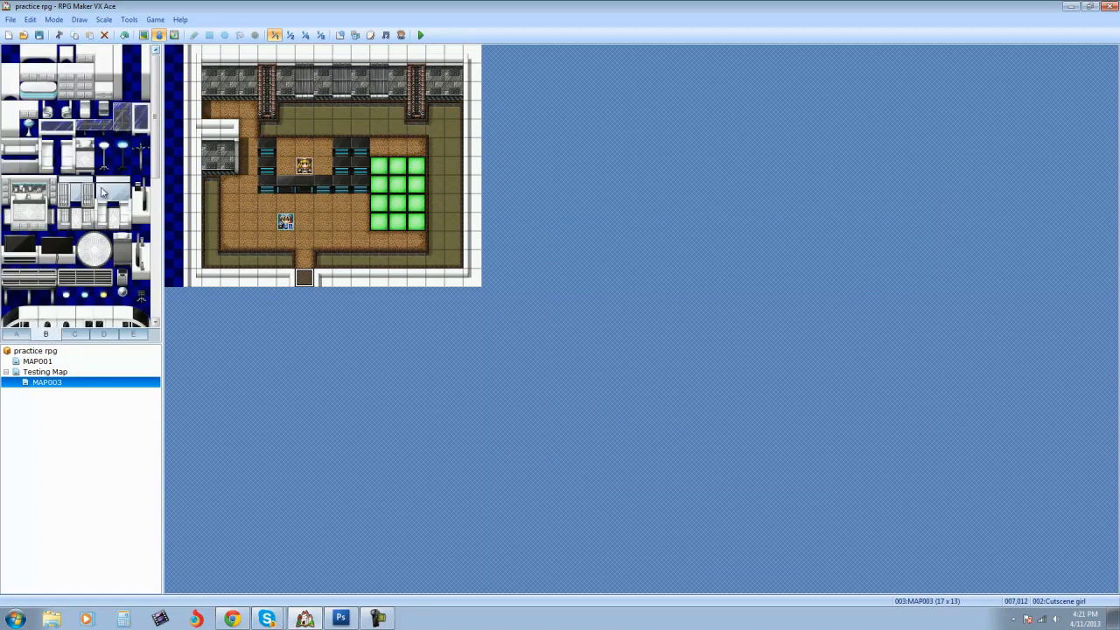
left_click_drag(155, 133, 165, 240)
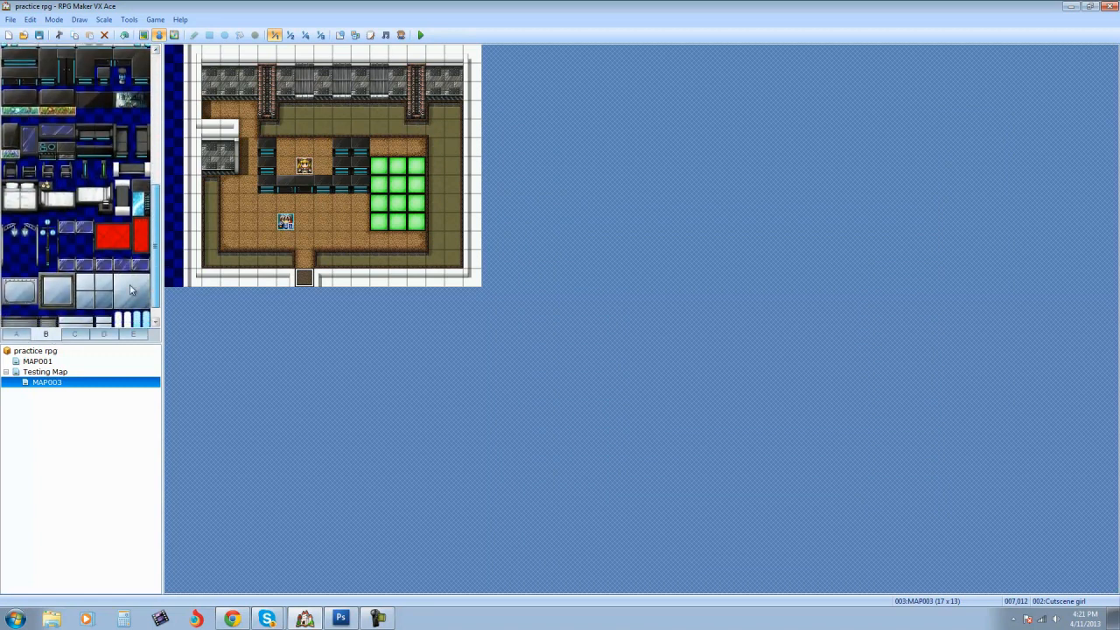
left_click(74, 336)
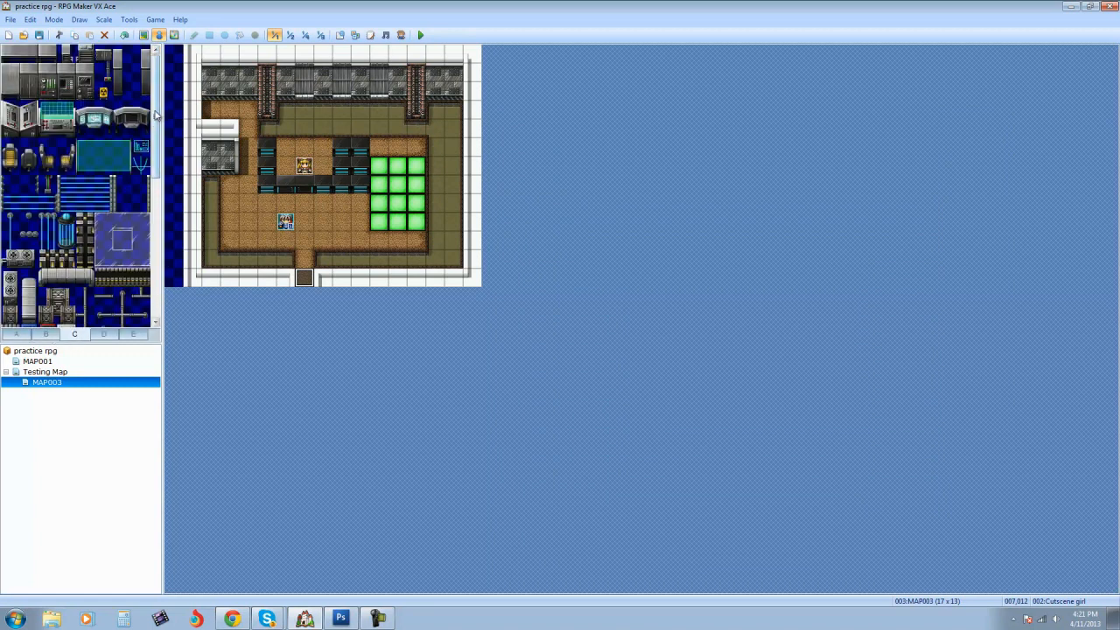
scroll(114, 320, "down", 5)
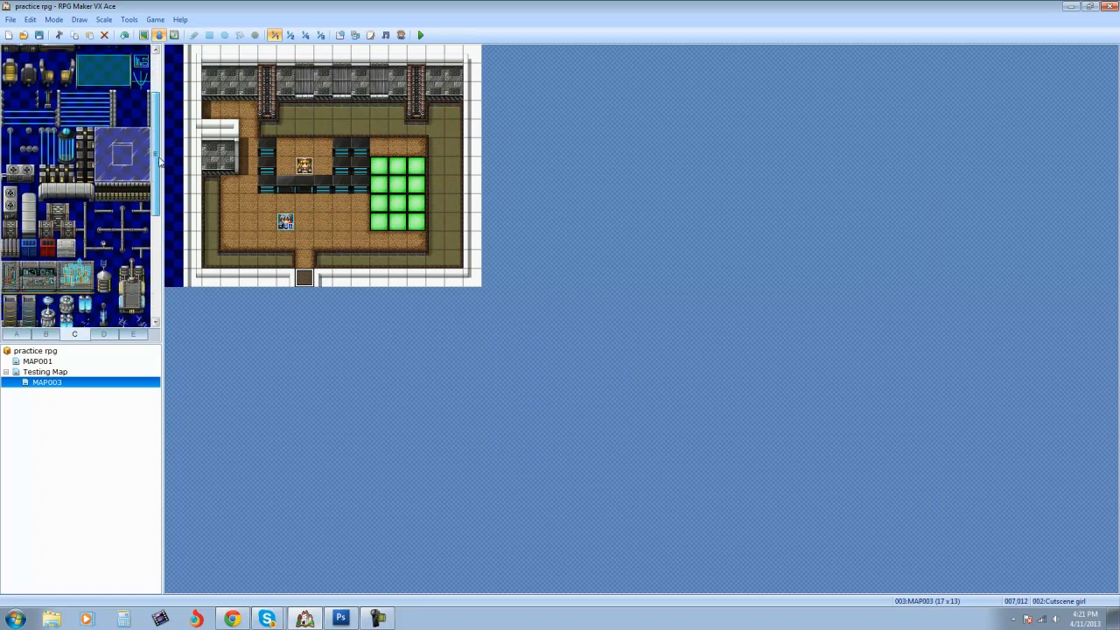
left_click(104, 336)
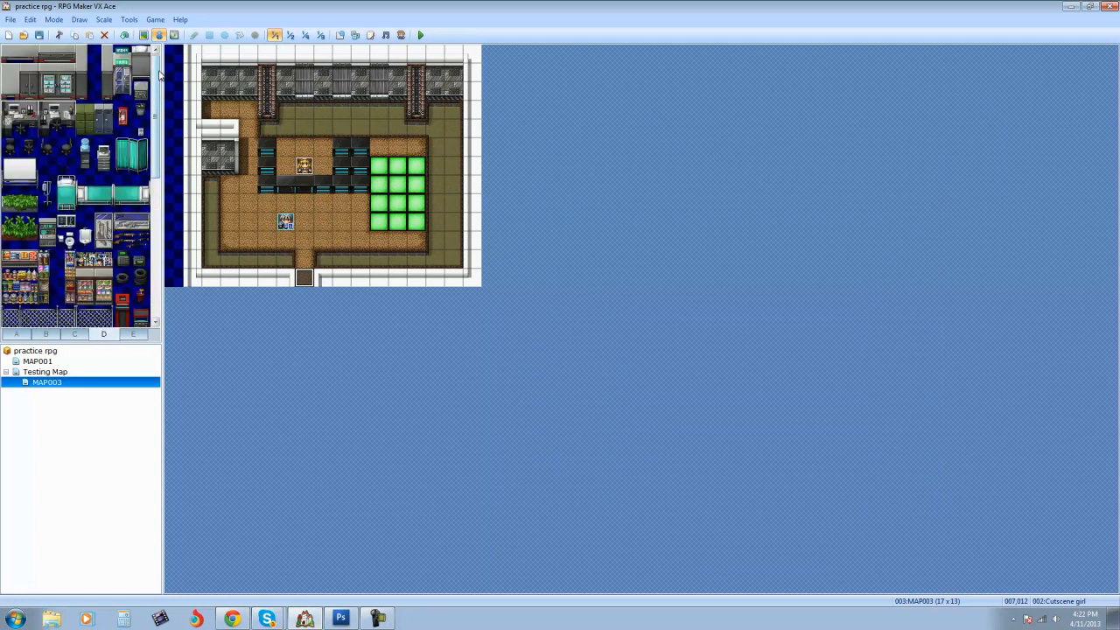
left_click_drag(48, 70, 68, 94)
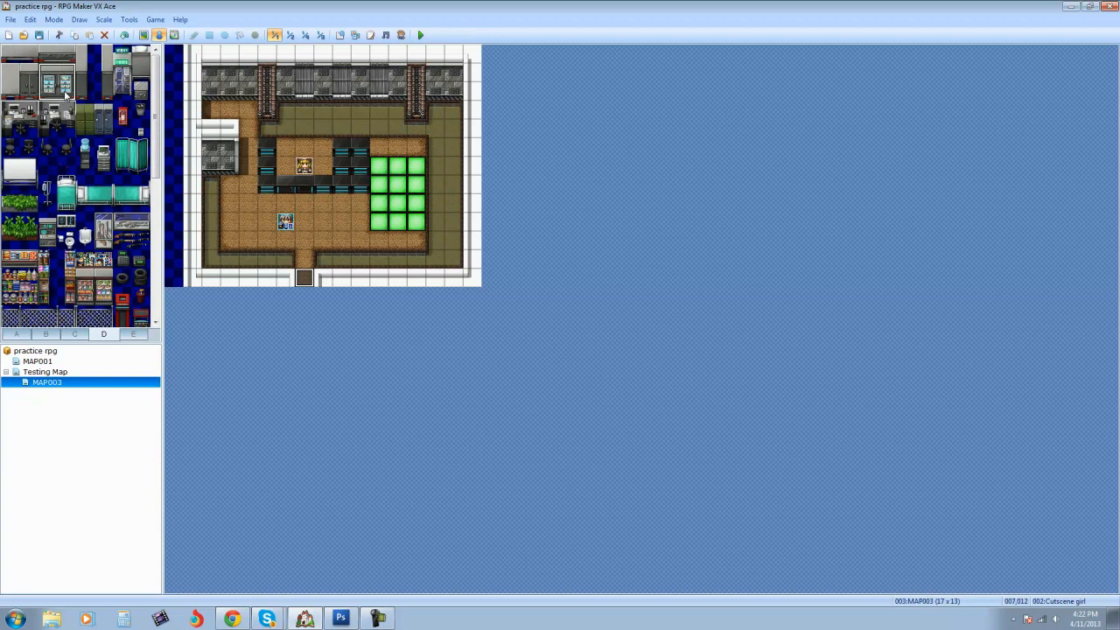
left_click(144, 35)
left_click(288, 129)
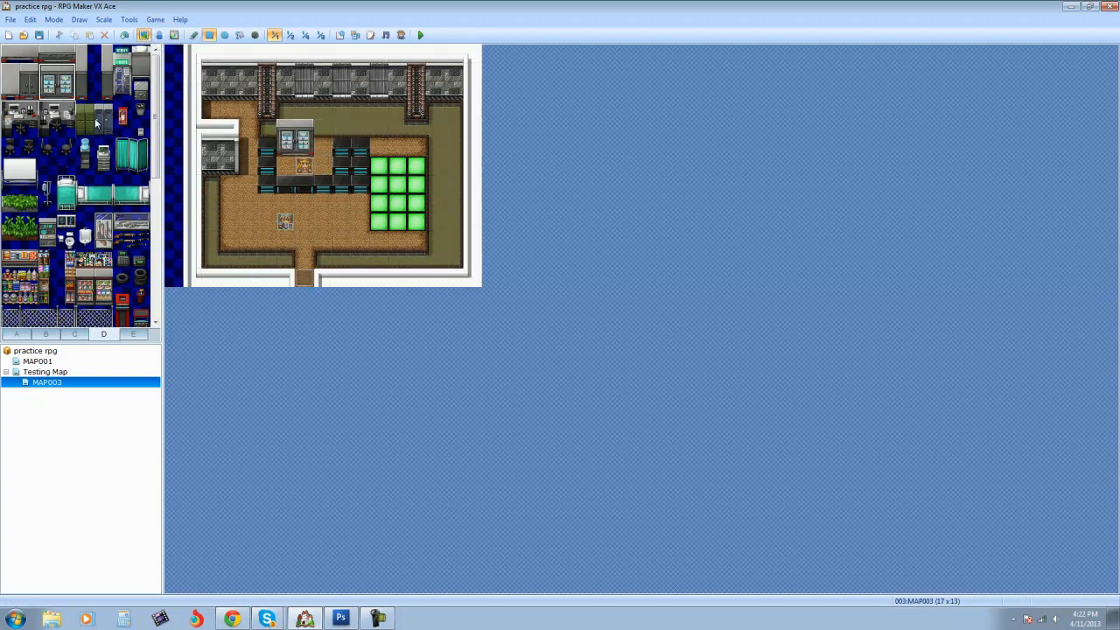
left_click_drag(88, 112, 90, 130)
left_click(323, 129)
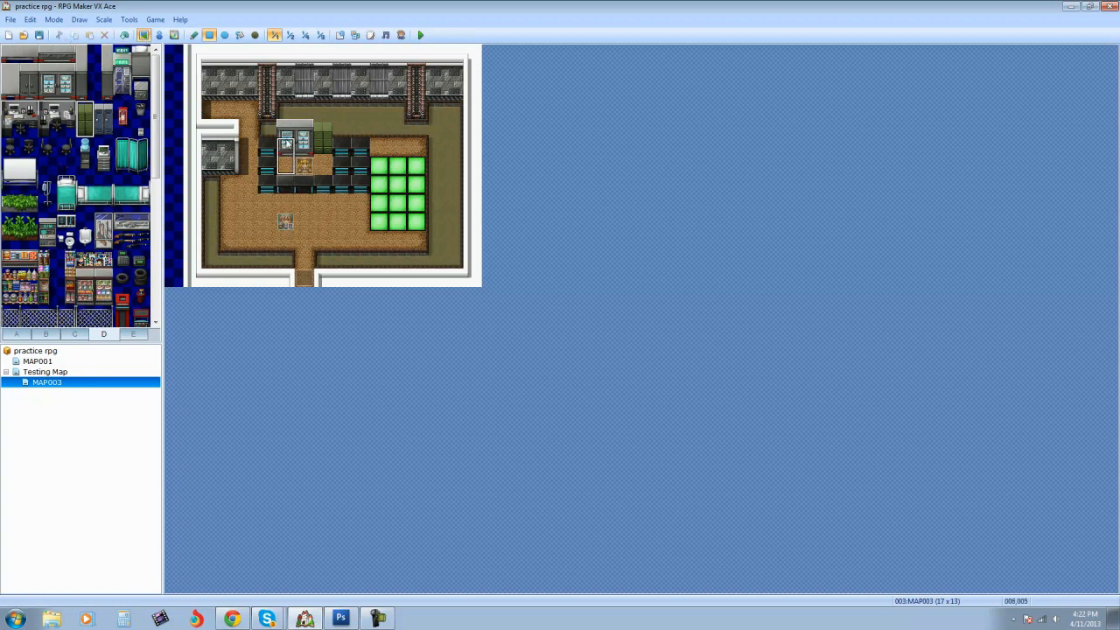
Step: Reopen the "Cutscene girl" event at the bottom doorway for editing and add a second event page
left_click(175, 35)
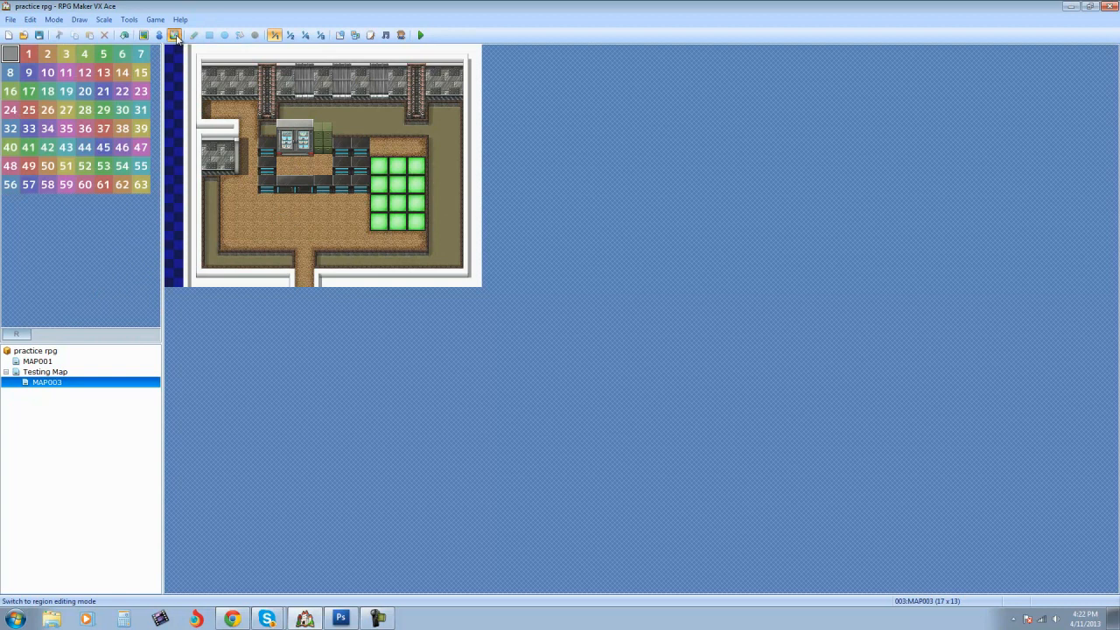
left_click(159, 35)
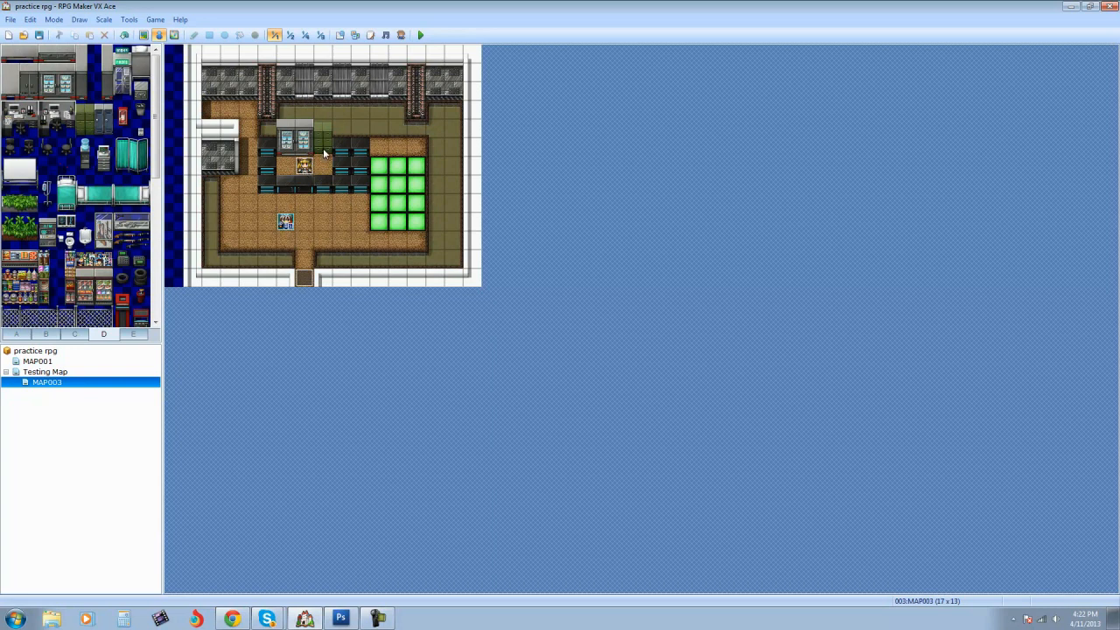
right_click(305, 280)
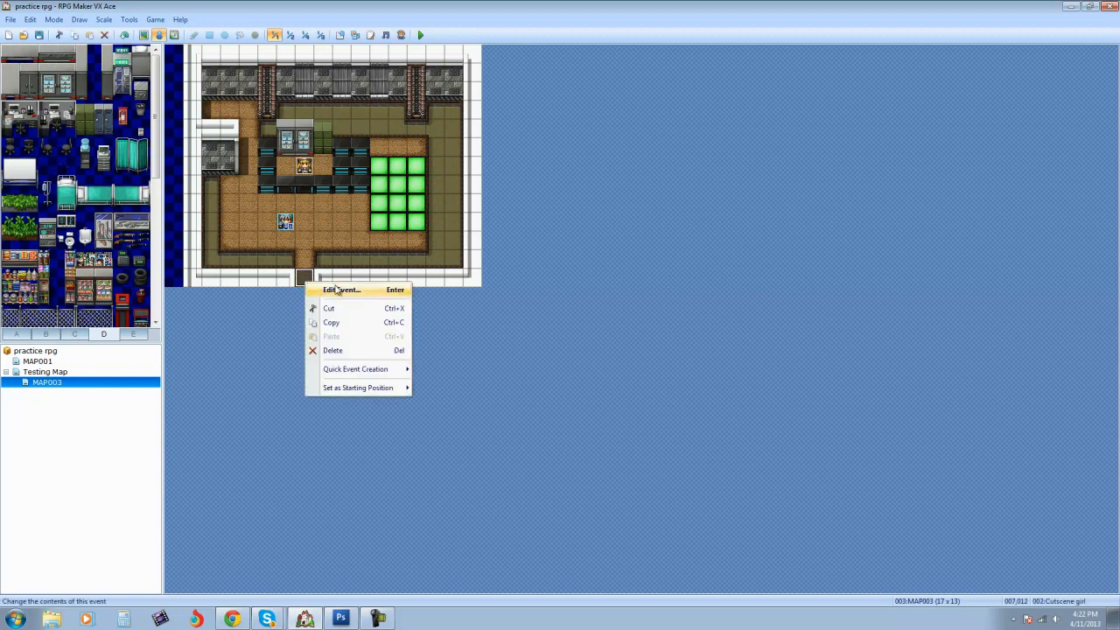
left_click(337, 290)
left_click_drag(517, 109, 658, 108)
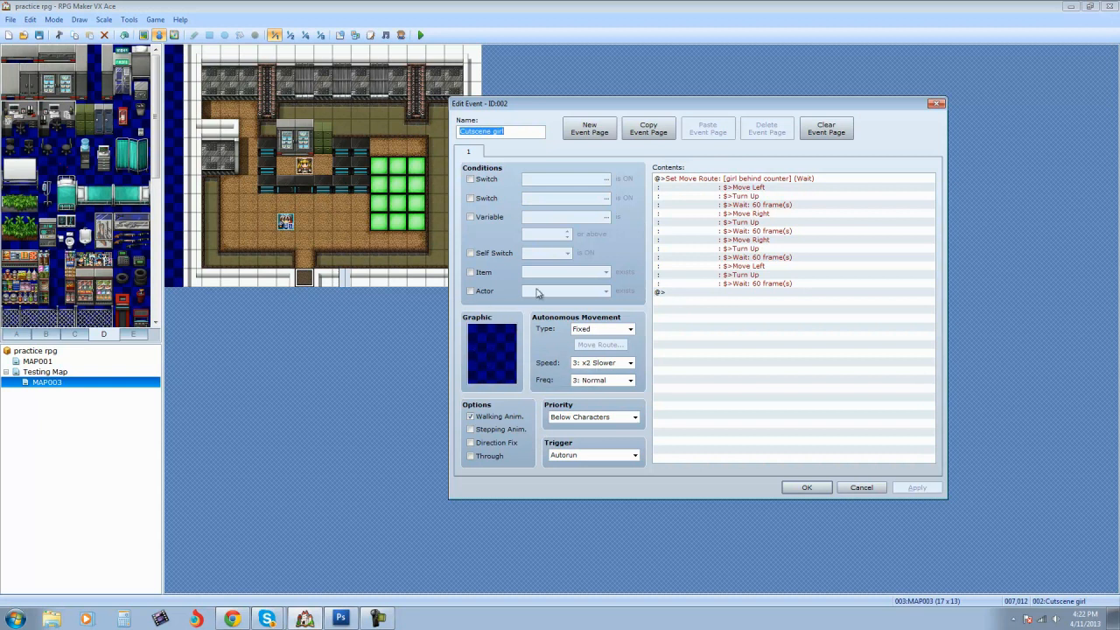
left_click(598, 135)
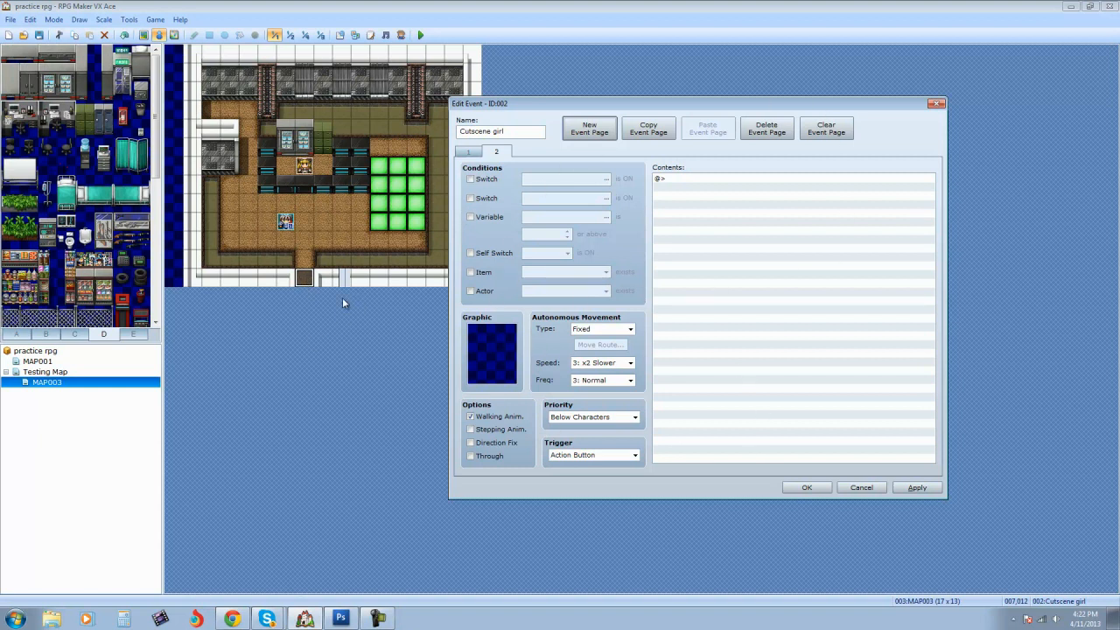
Step: Compare the move route and settings on the event's first page with those of the second page
left_click(469, 153)
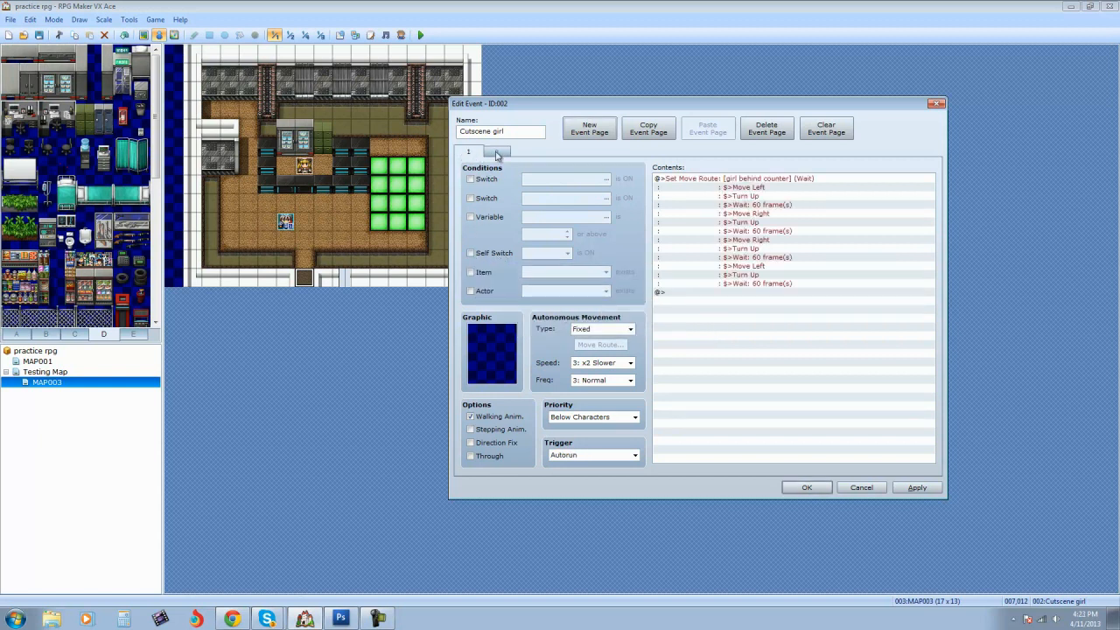
left_click(496, 152)
left_click(479, 153)
left_click(495, 152)
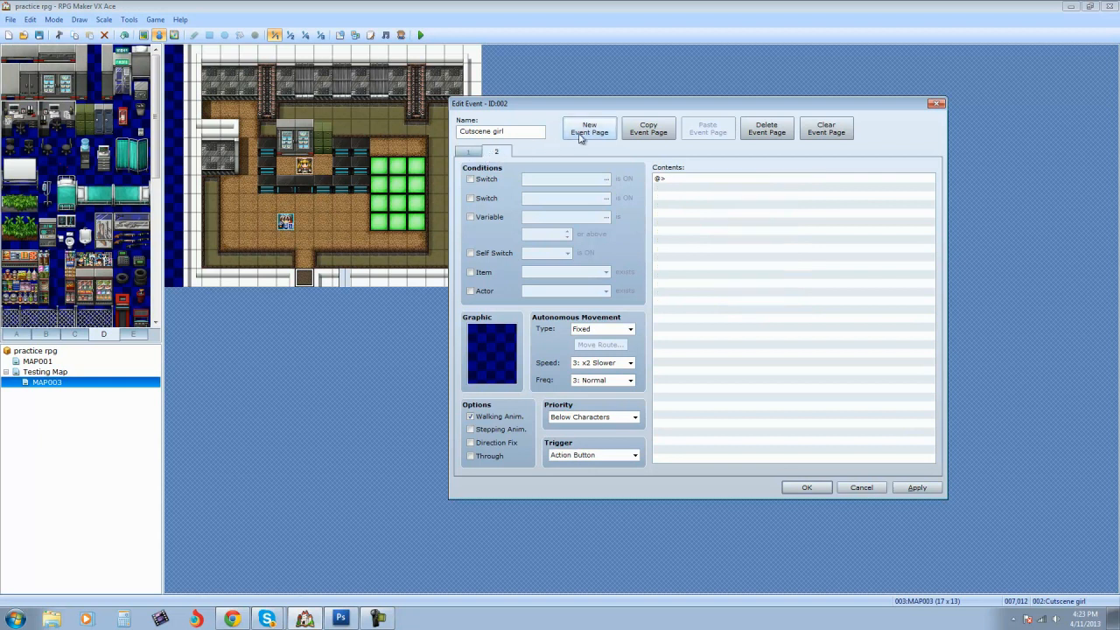
left_click(469, 154)
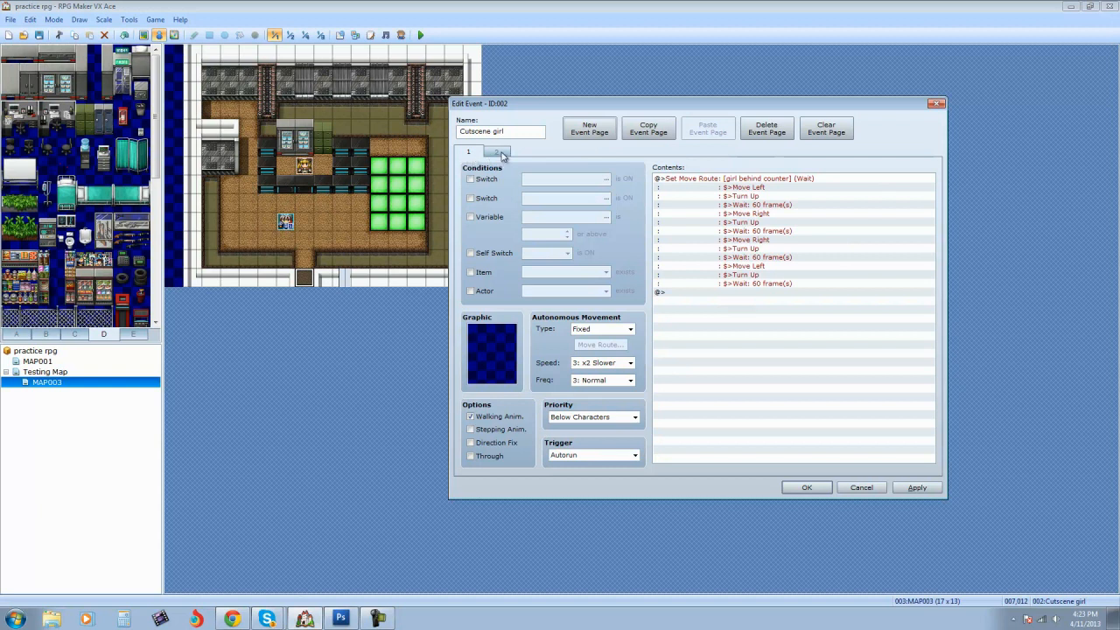
left_click(498, 153)
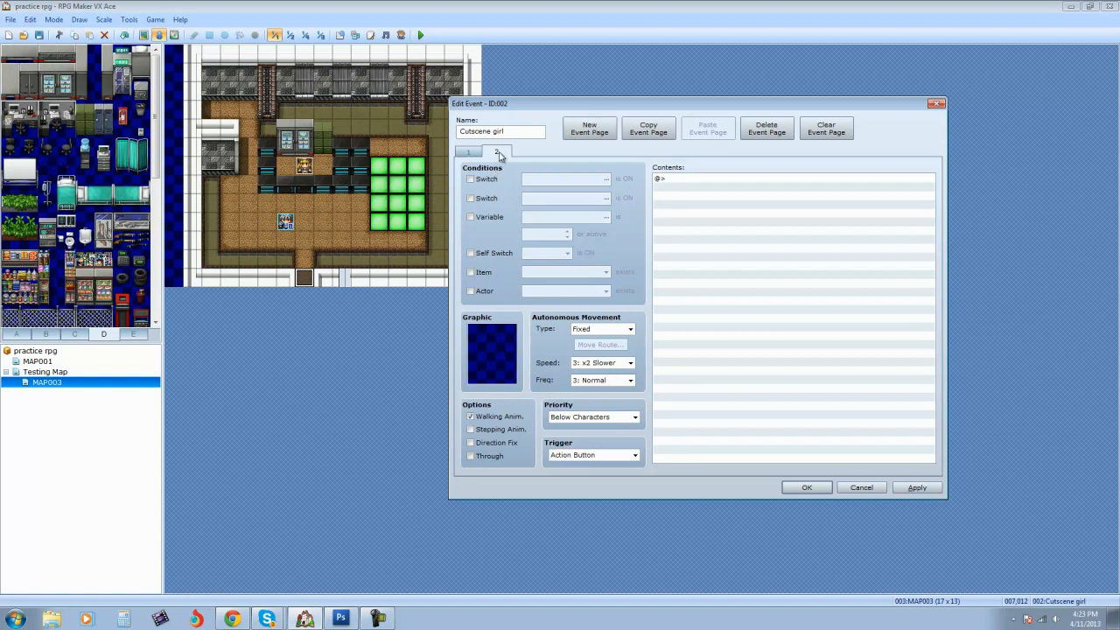
left_click(473, 155)
left_click(493, 155)
left_click(473, 155)
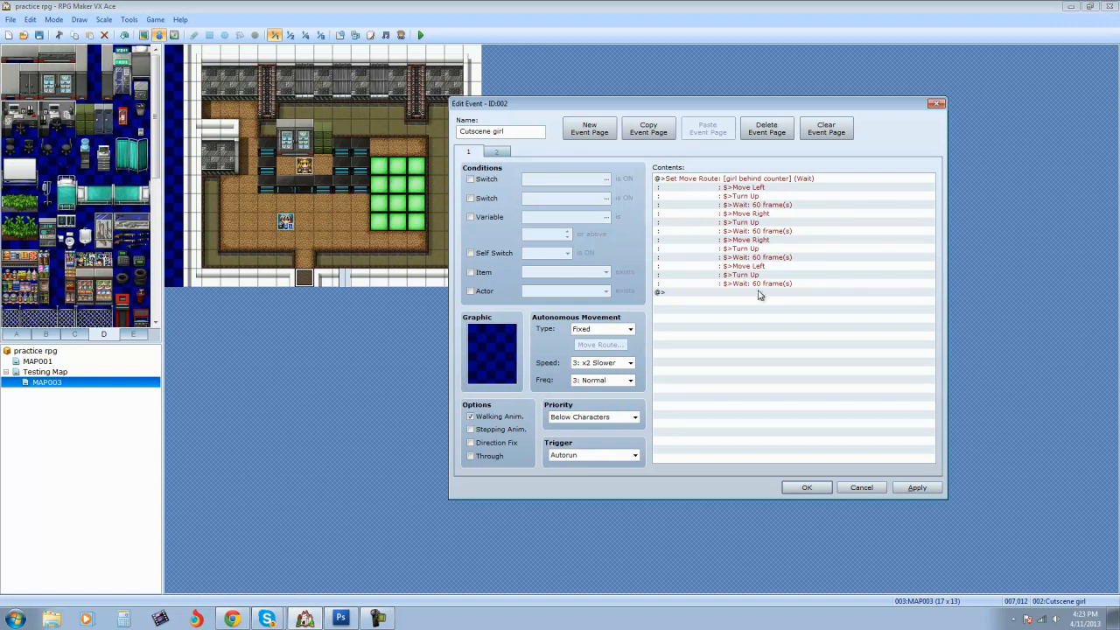
left_click(496, 153)
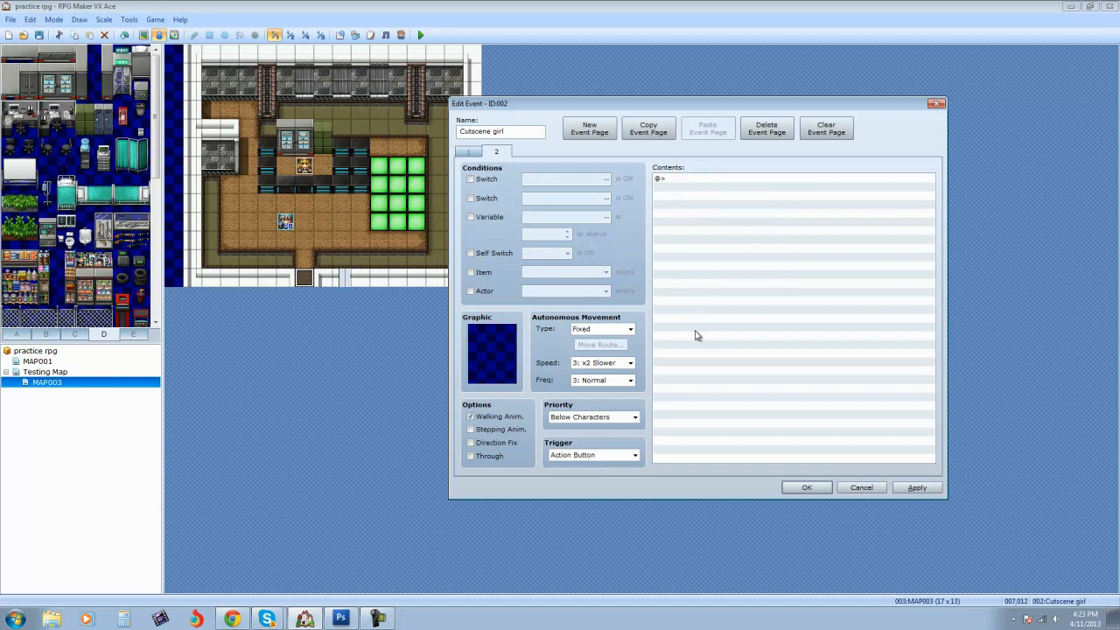
left_click(468, 152)
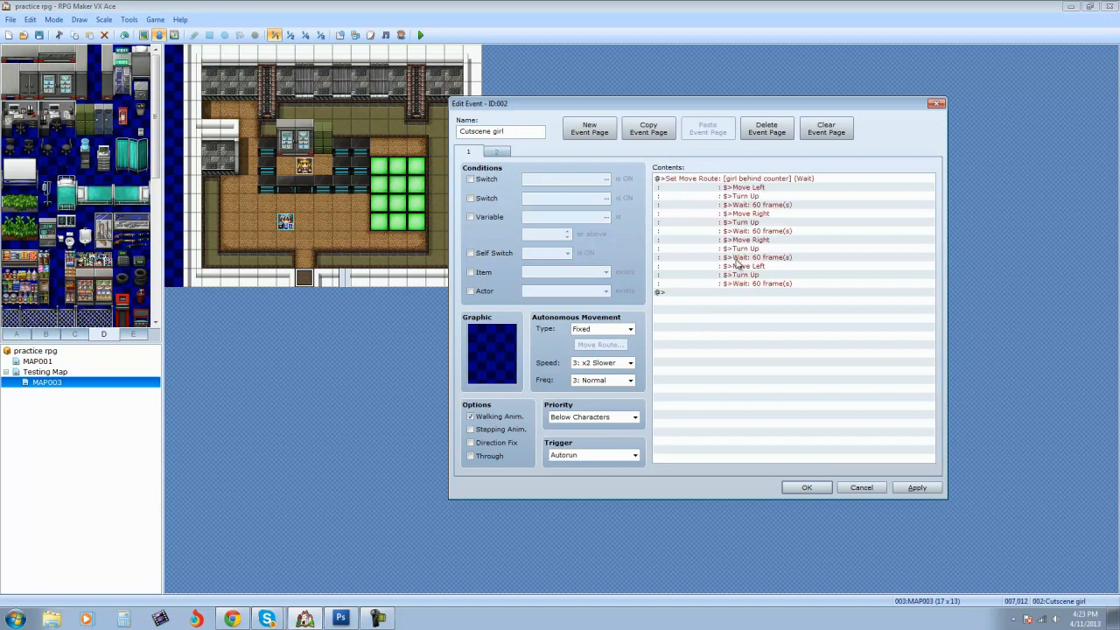
left_click(496, 152)
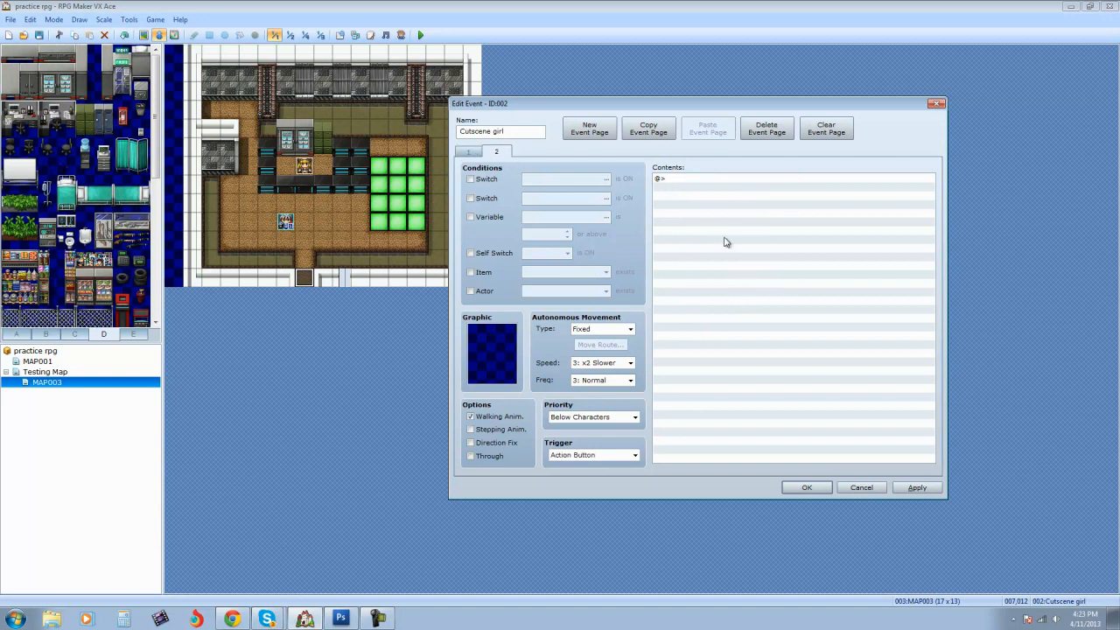
left_click(472, 155)
left_click(499, 153)
left_click(479, 155)
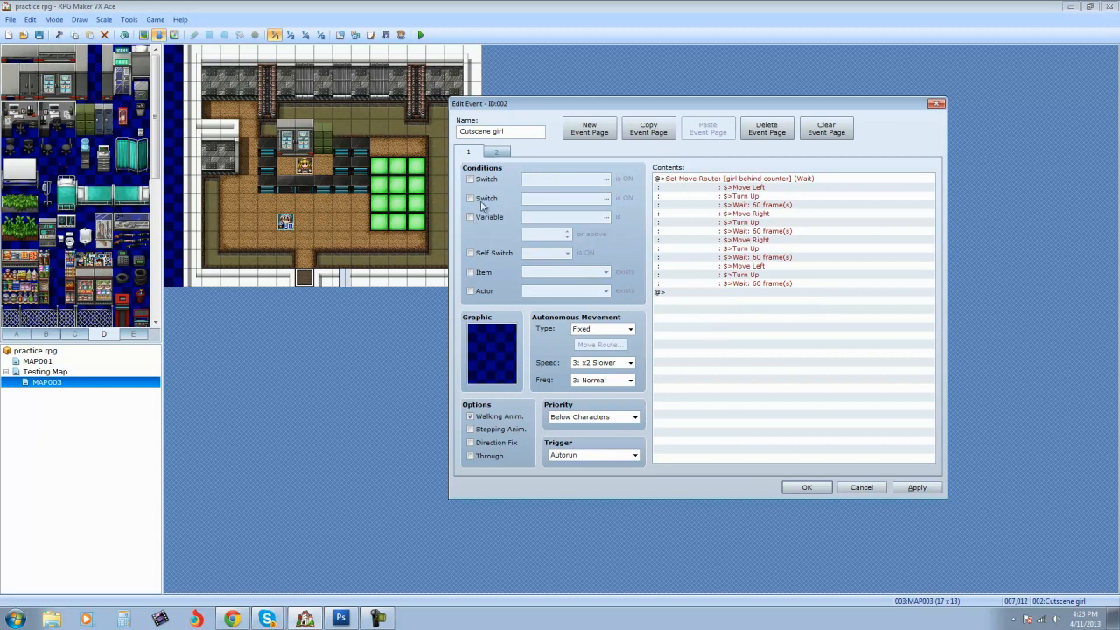
Step: Make the second event page conditional on Self Switch A being ON
left_click(496, 153)
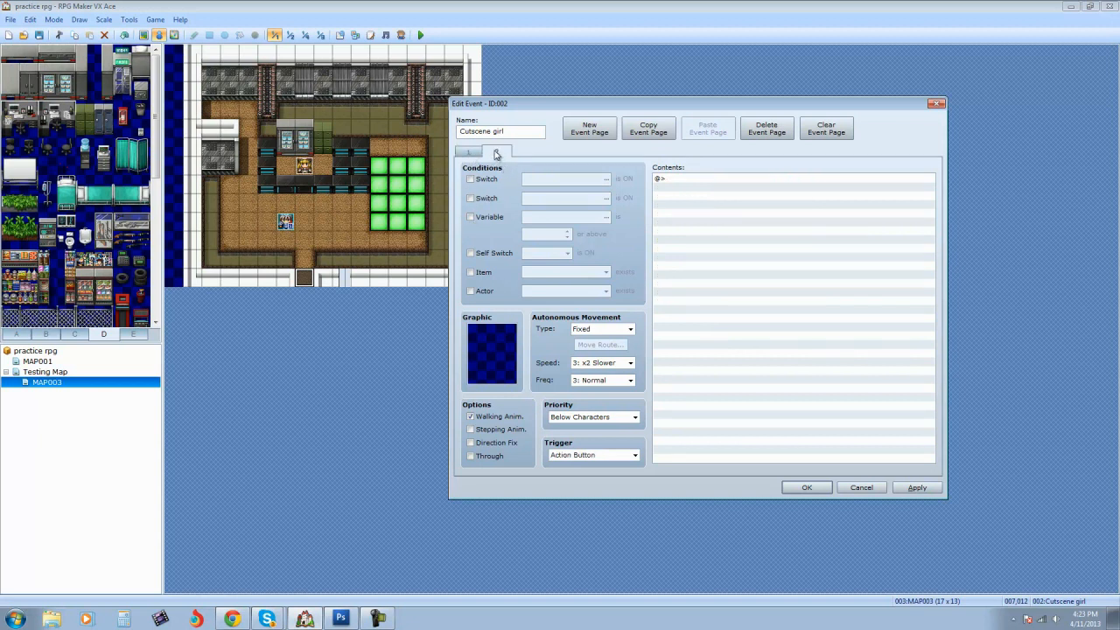
left_click(469, 253)
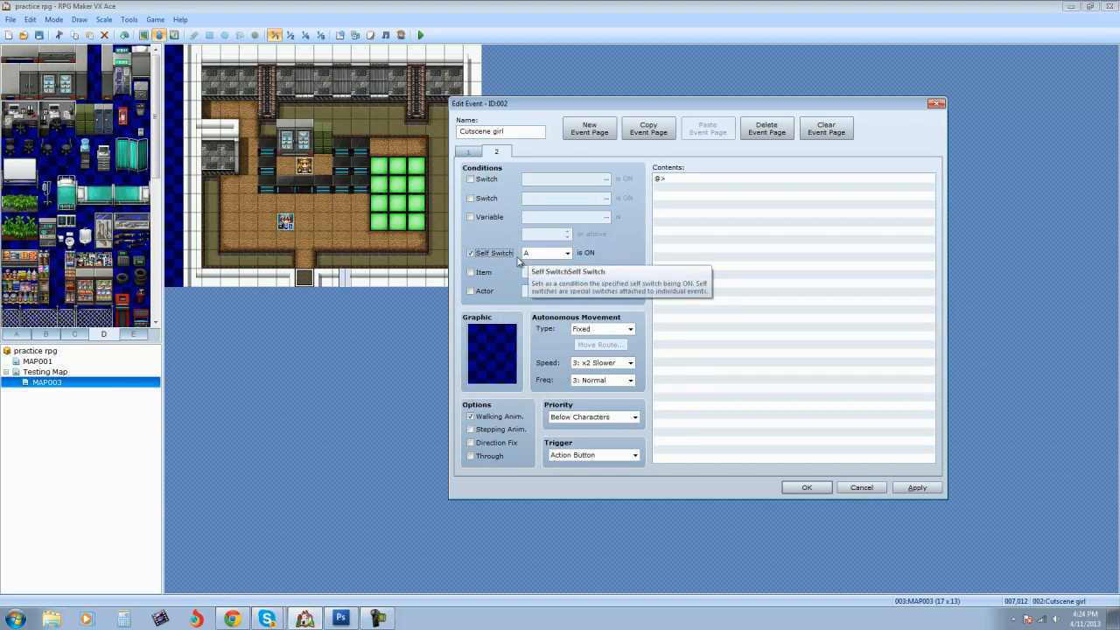
left_click(468, 151)
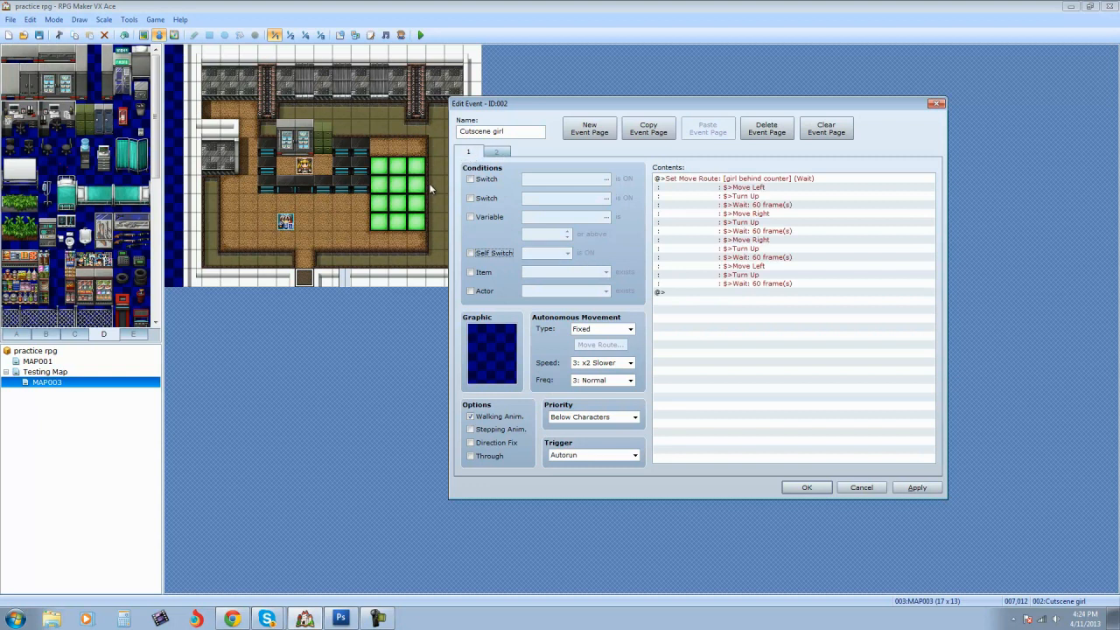
left_click(494, 153)
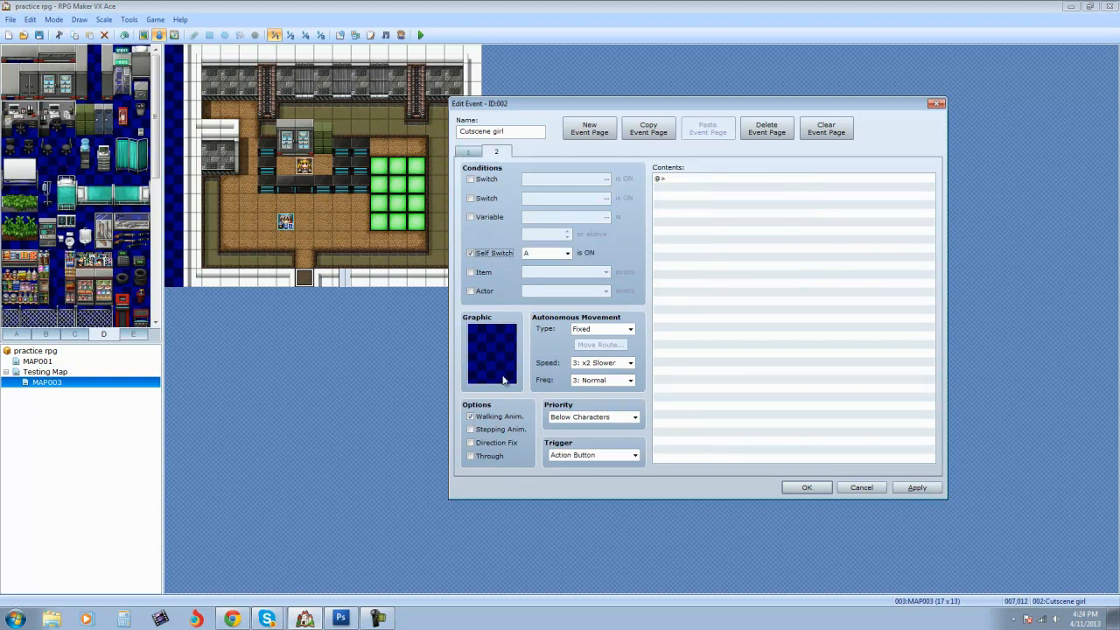
Step: Assign a back-facing character sprite from Actor4 as the second page's graphic
double_click(504, 379)
left_click_drag(622, 223, 569, 250)
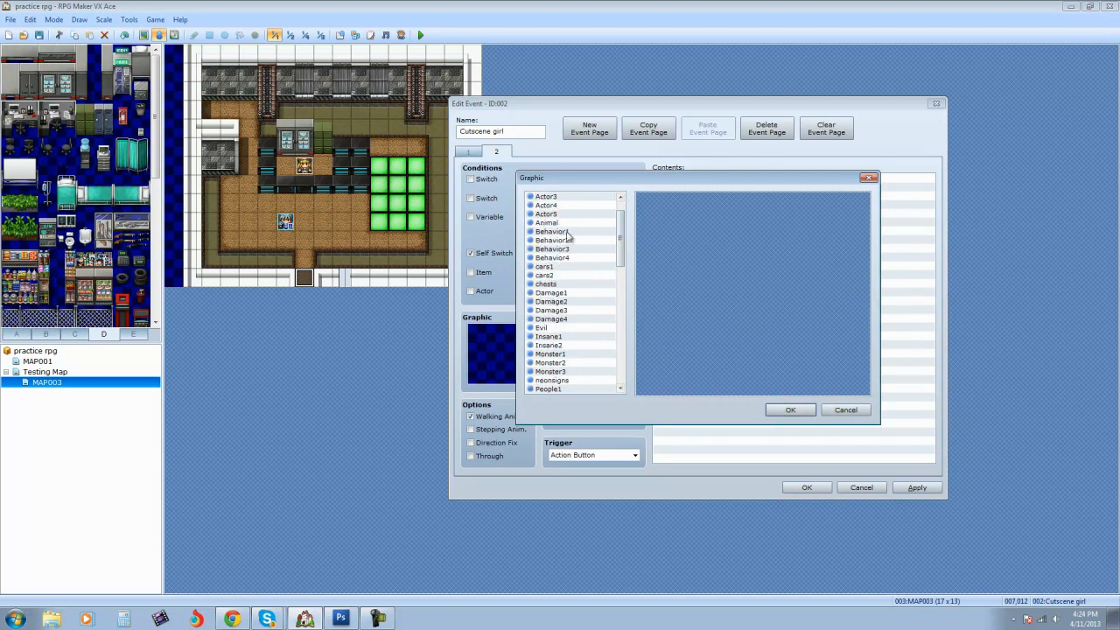
left_click(558, 207)
left_click(839, 335)
left_click(789, 410)
left_click(470, 152)
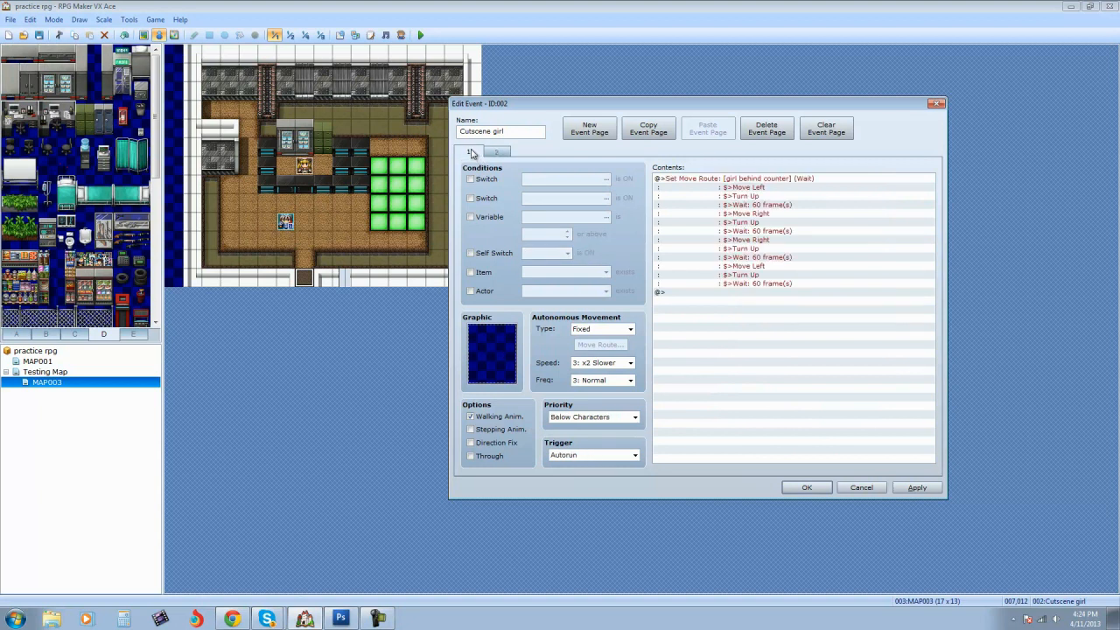
left_click(496, 152)
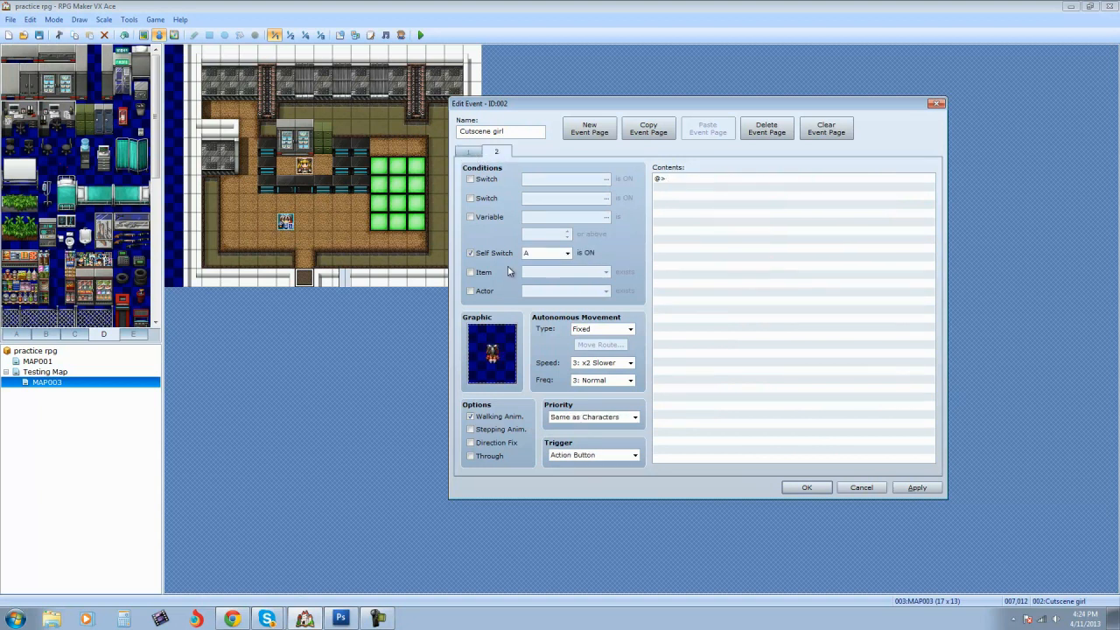
Step: Add a Control Self Switch command setting A to ON after the move route on the first page
left_click(470, 154)
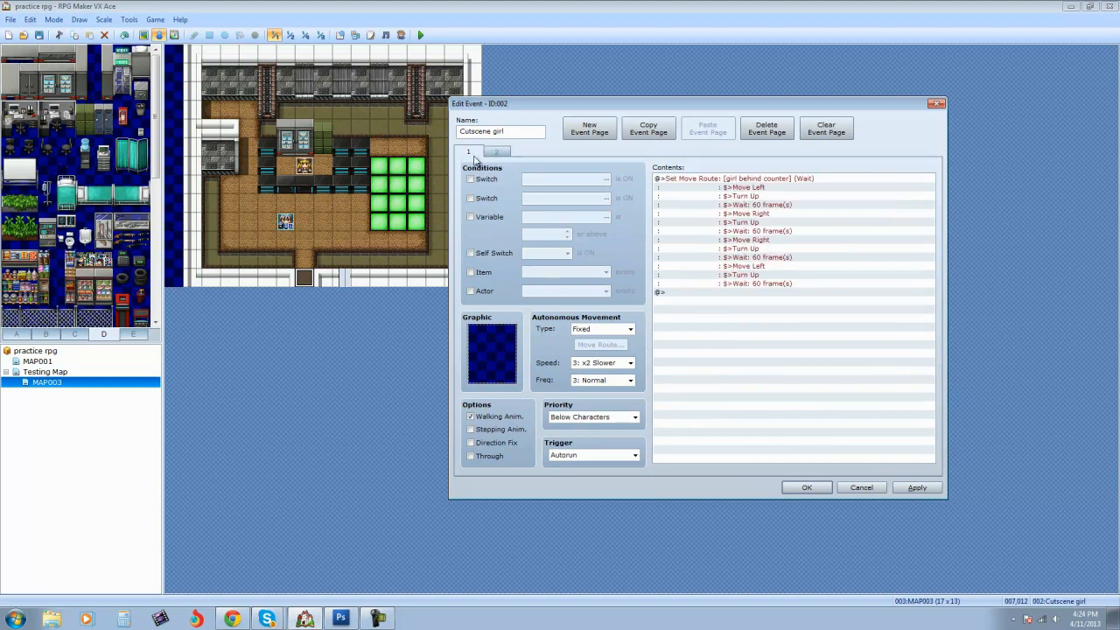
double_click(718, 292)
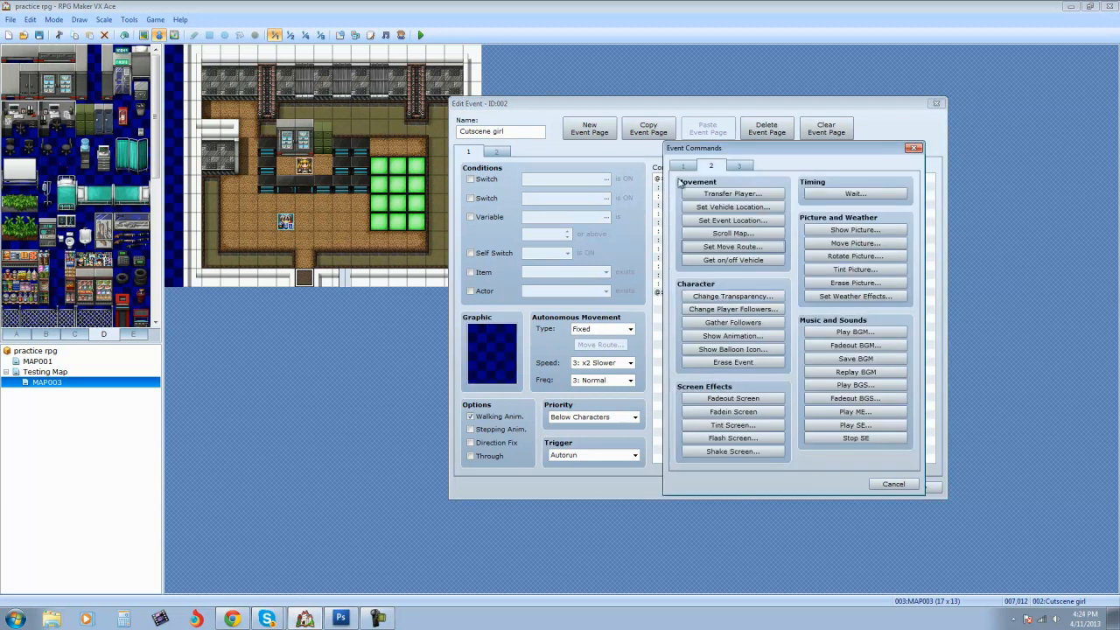
left_click(685, 166)
left_click_drag(742, 149, 478, 230)
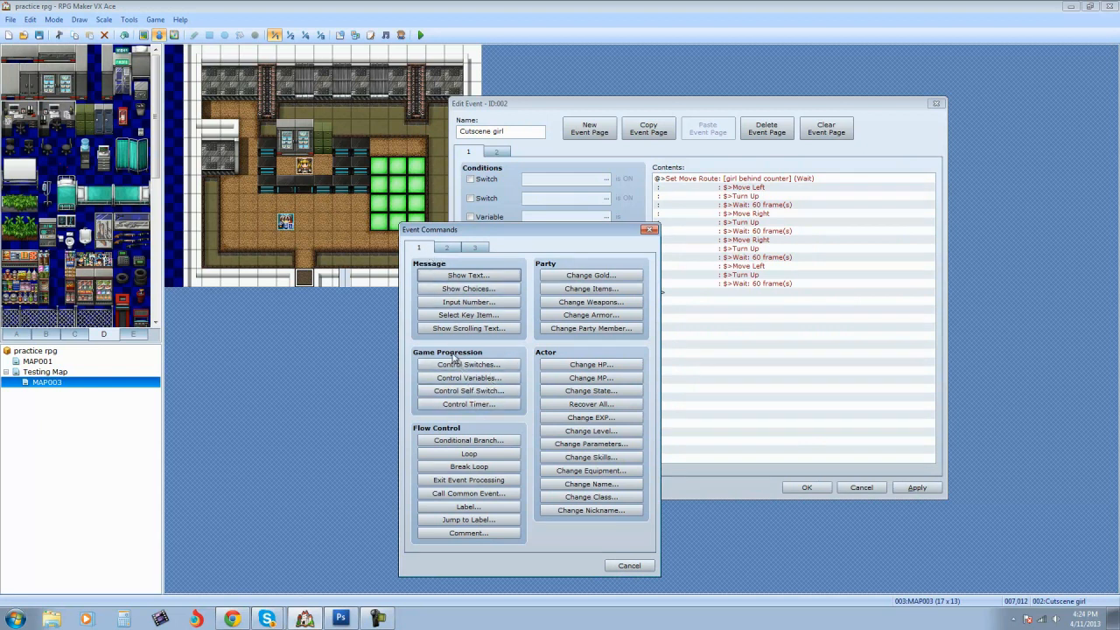
left_click(475, 397)
left_click(474, 396)
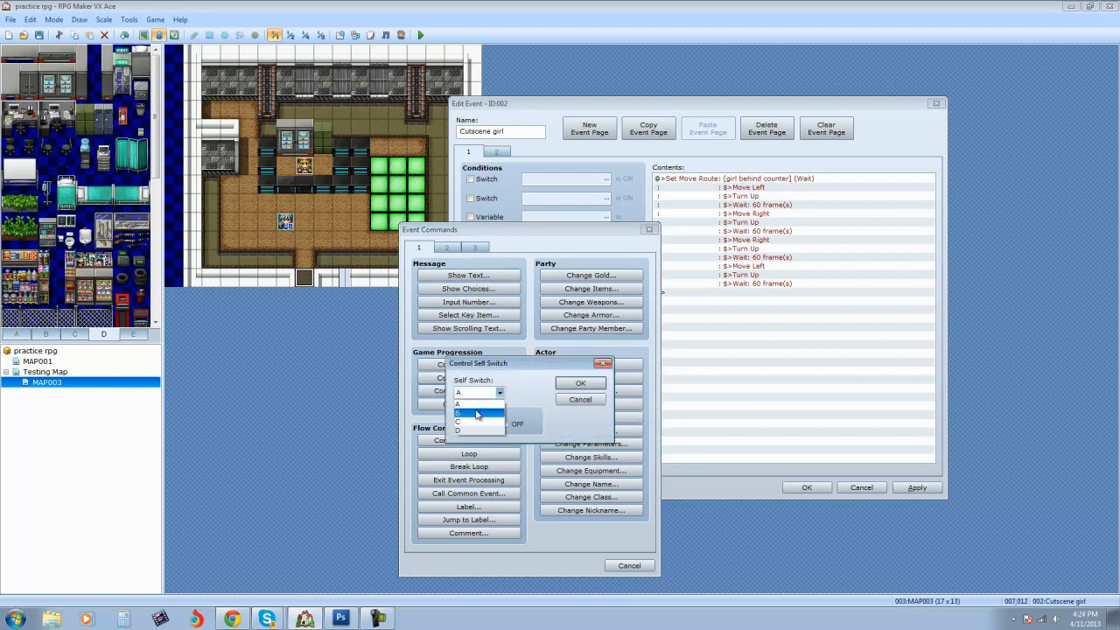
left_click(469, 406)
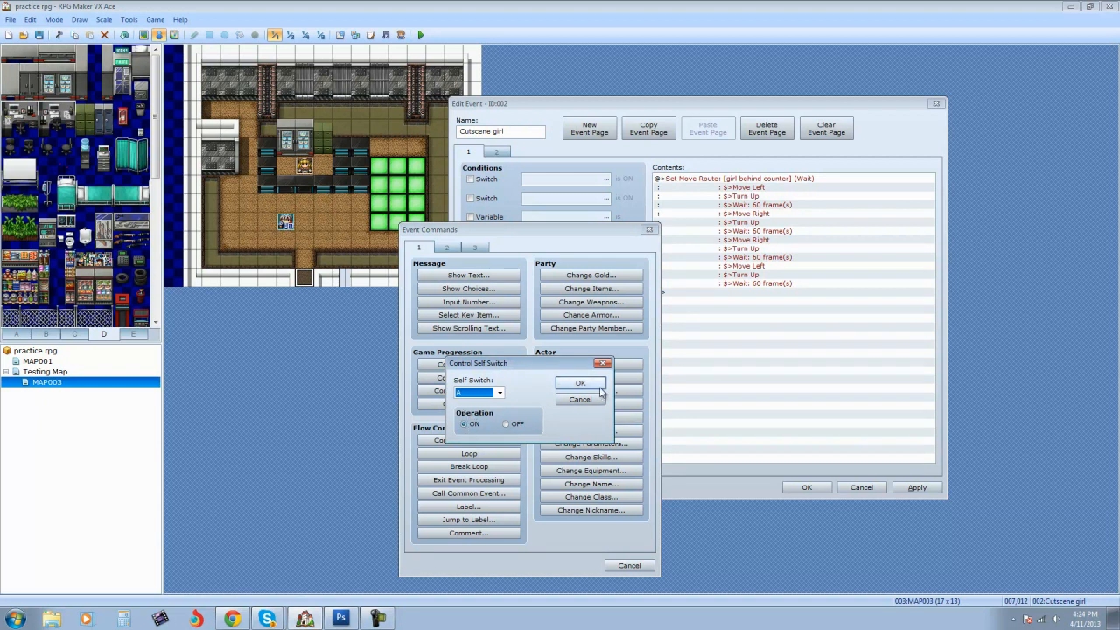
left_click(580, 383)
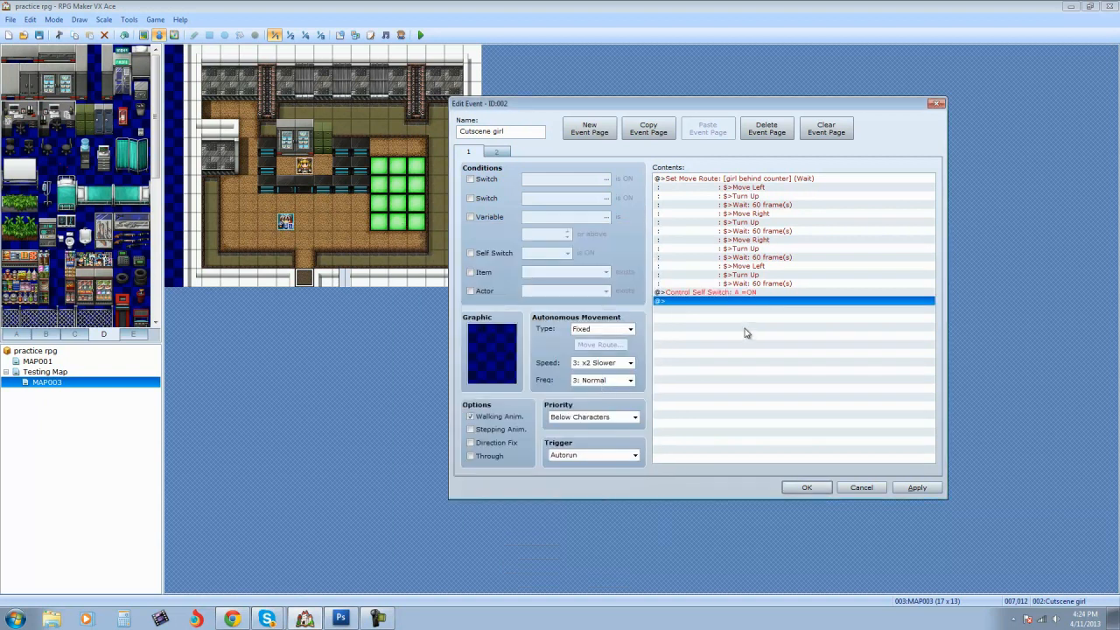
Step: Set the second event page's trigger to Autorun
left_click(502, 156)
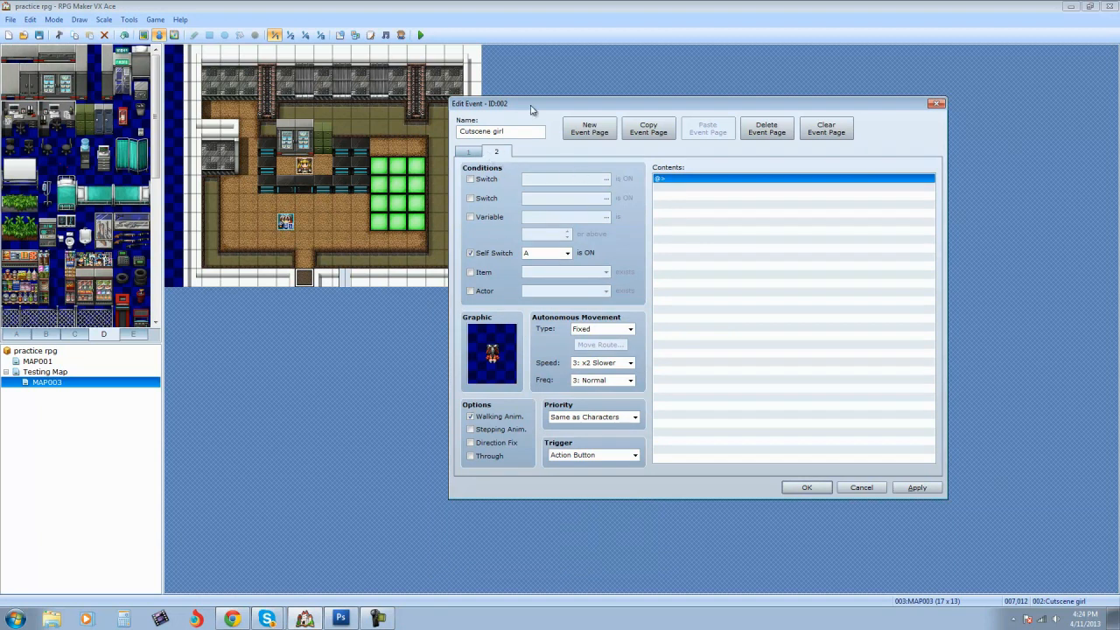
left_click_drag(532, 107, 578, 95)
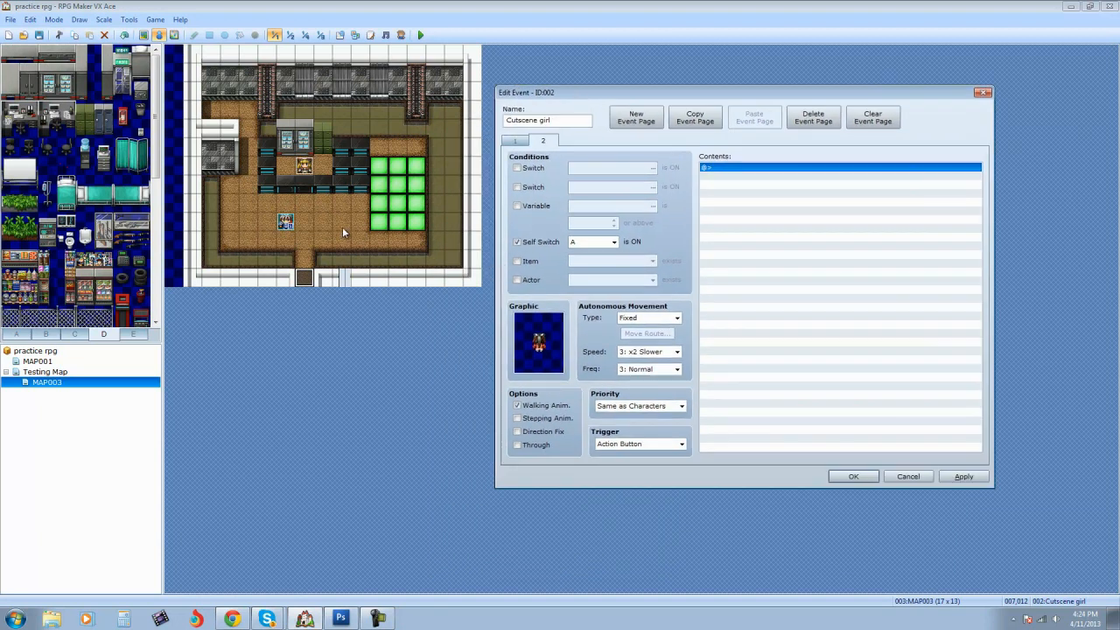
left_click(681, 443)
left_click(623, 482)
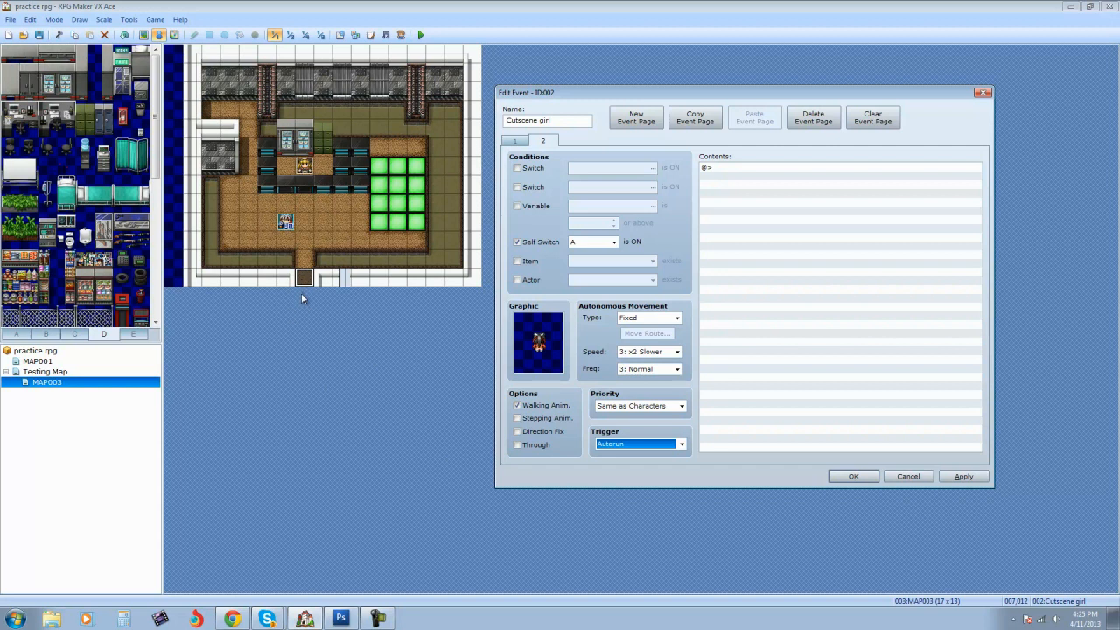
Step: Start a Play SE command on the second page with volume at 100%, and audition the Close1 sound
double_click(739, 167)
left_click(756, 155)
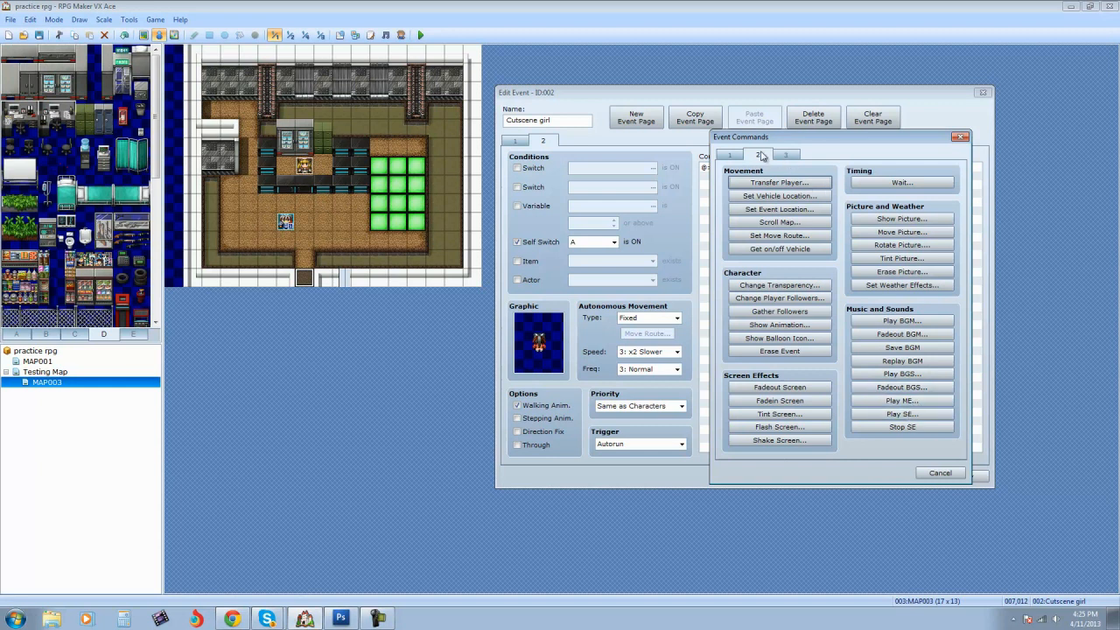
left_click(883, 418)
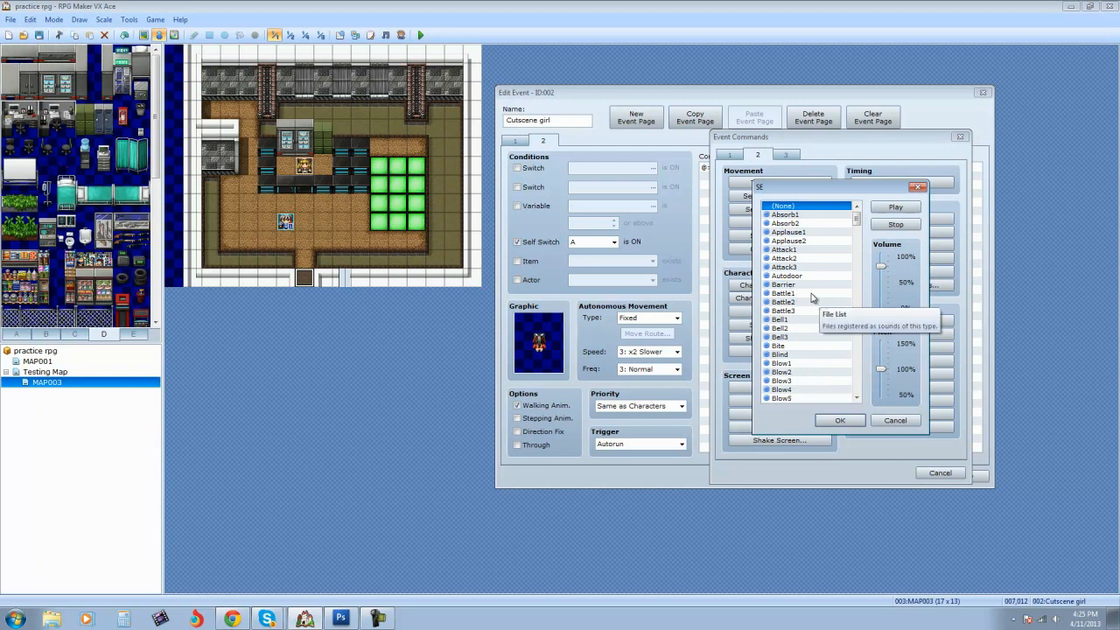
left_click_drag(857, 221, 882, 255)
left_click(794, 249)
left_click(891, 210)
left_click(890, 210)
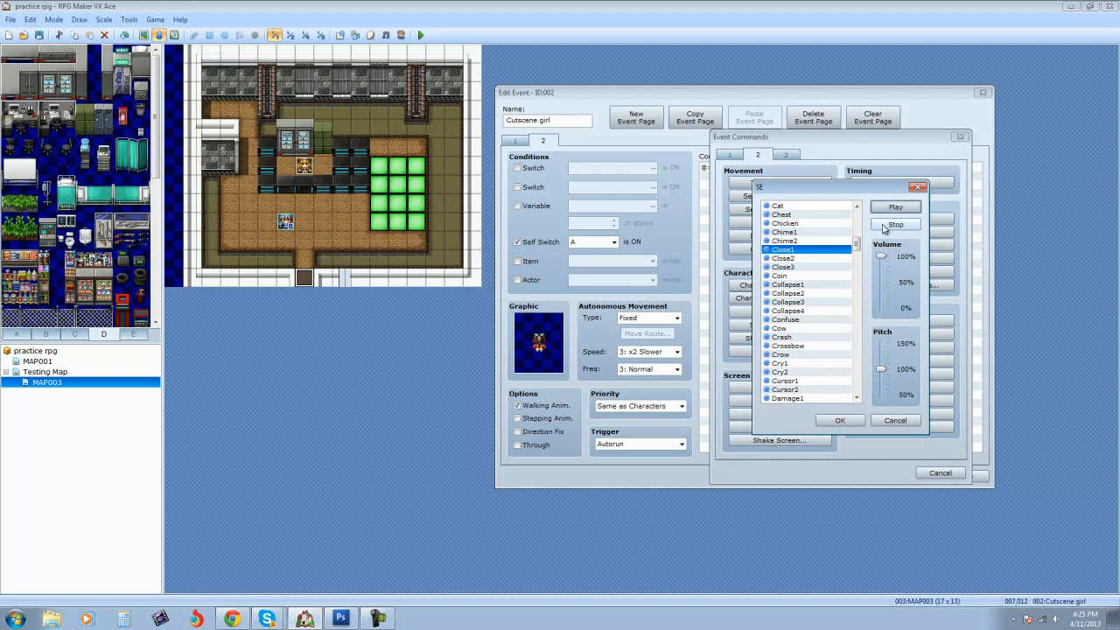
Step: Audition the neighbouring Close sounds and add the Play SE command with Close1 to the second page
left_click(798, 258)
left_click(883, 207)
left_click(812, 267)
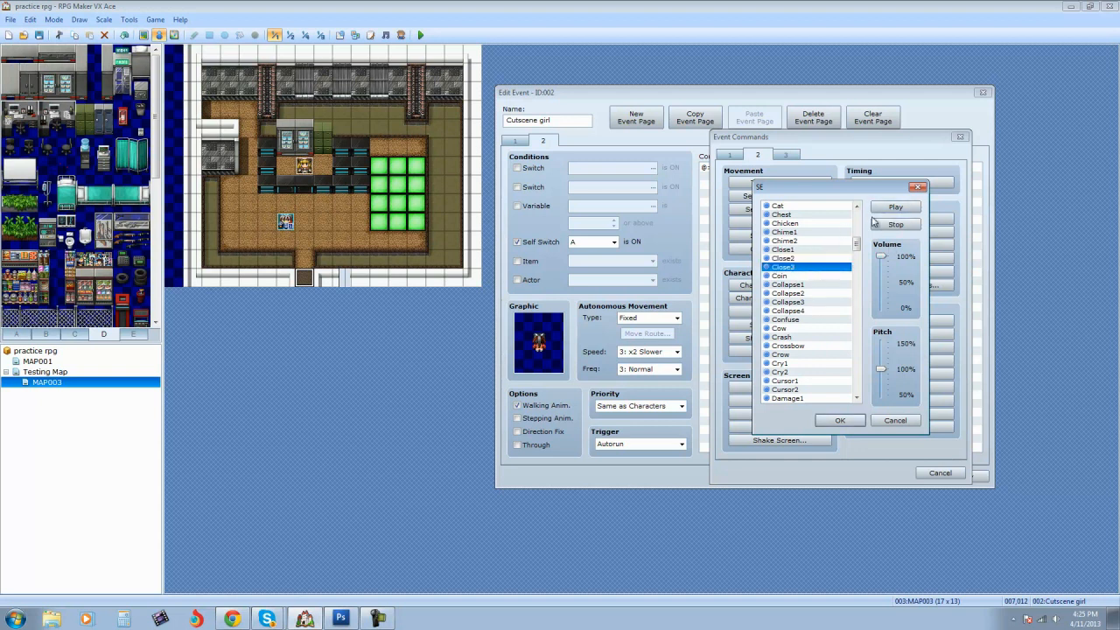
left_click(803, 251)
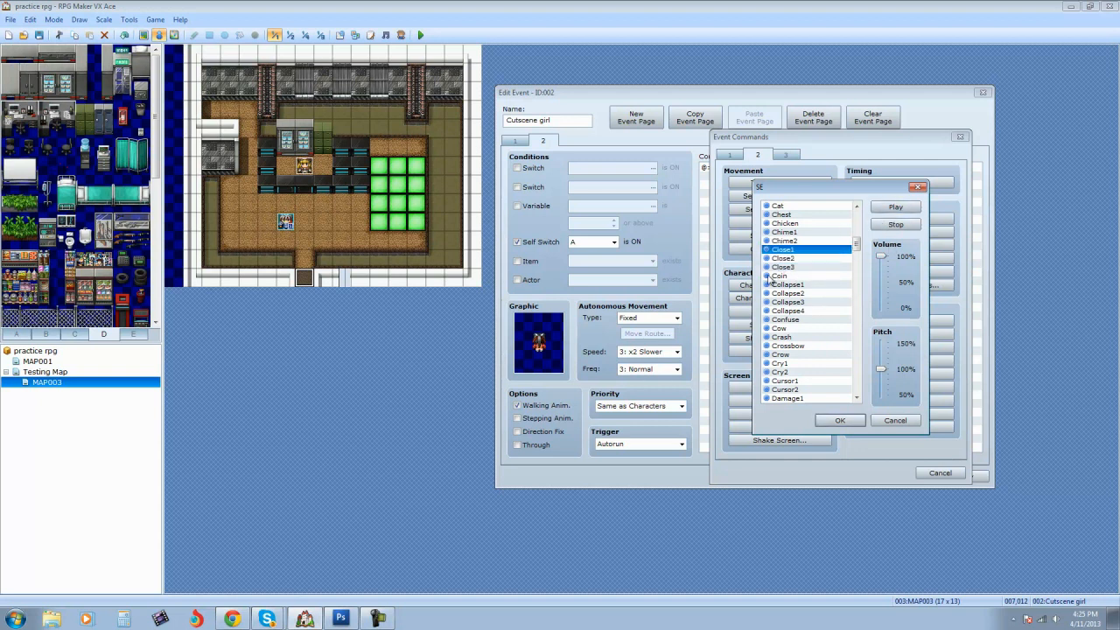
left_click(838, 420)
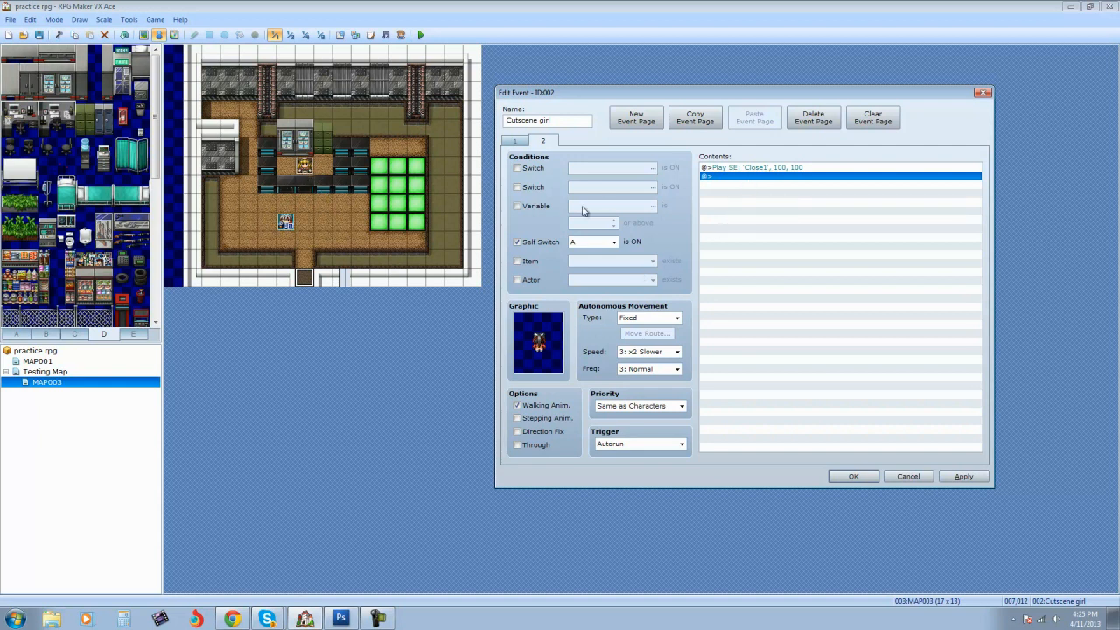
Step: Add a Wait command of 60 frames after the Close1 sound on the second page
double_click(750, 175)
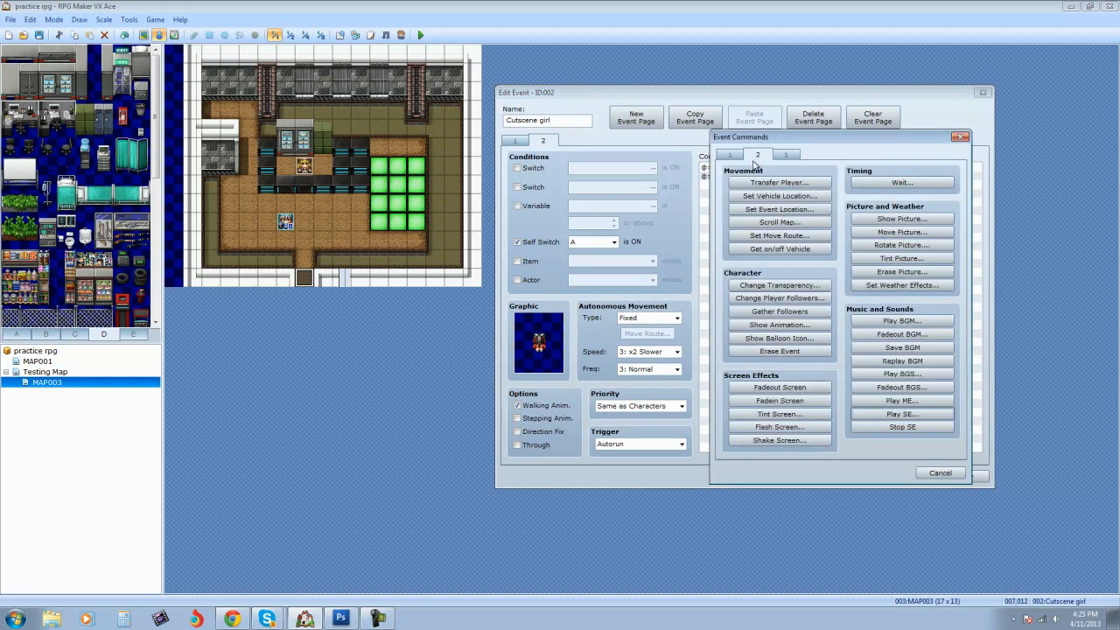
left_click(868, 185)
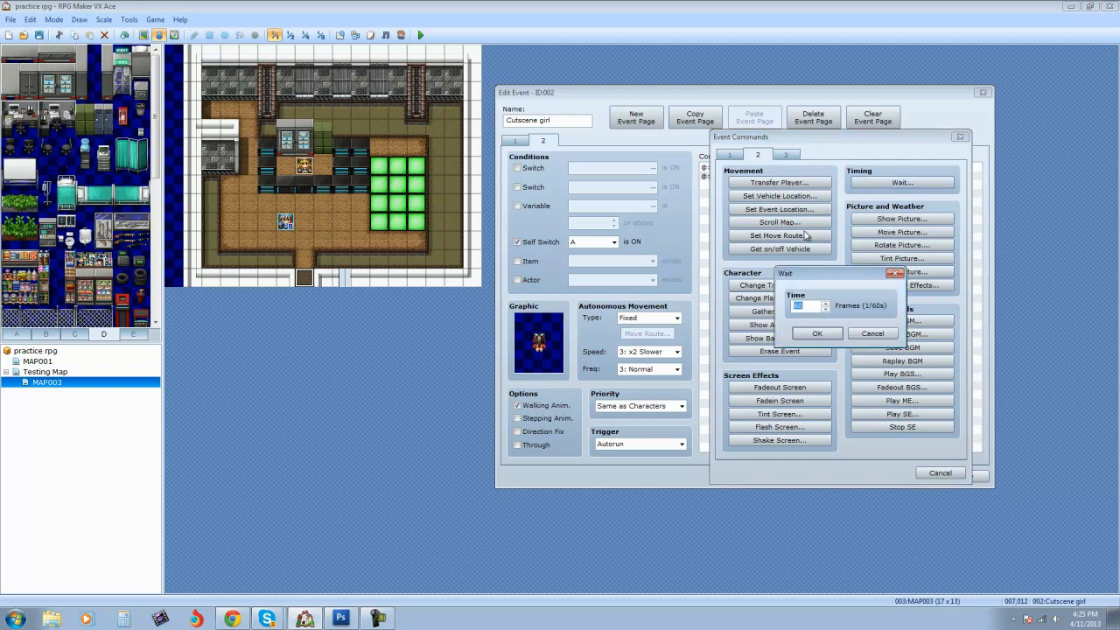
left_click(809, 335)
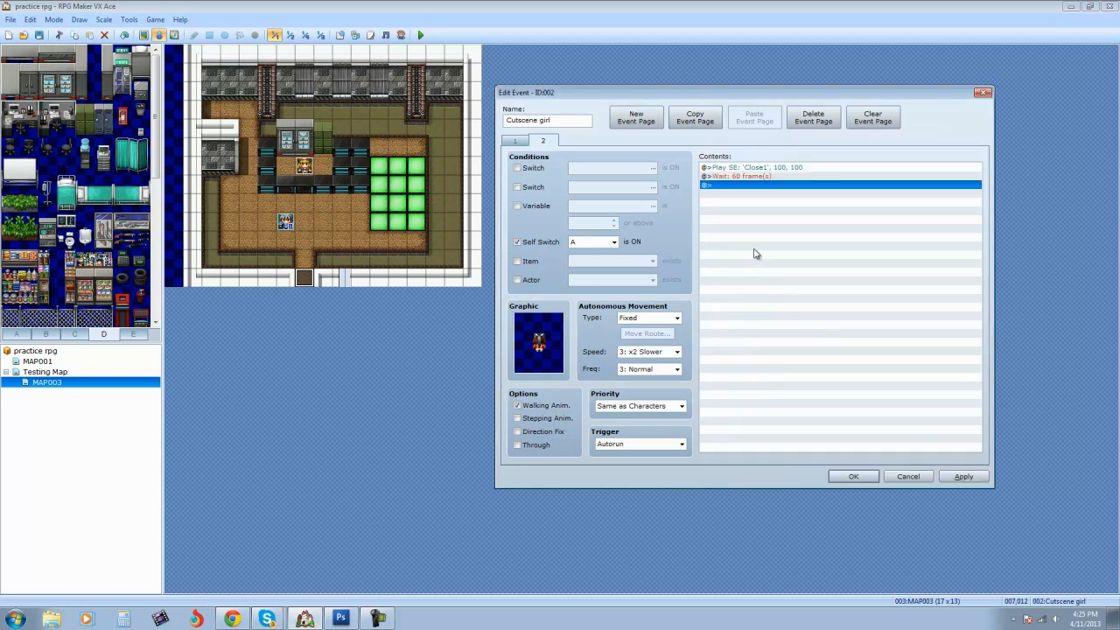
Step: Add a Show Balloon Icon command with the Exclamation balloon for the girl behind counter, and save the event
double_click(736, 186)
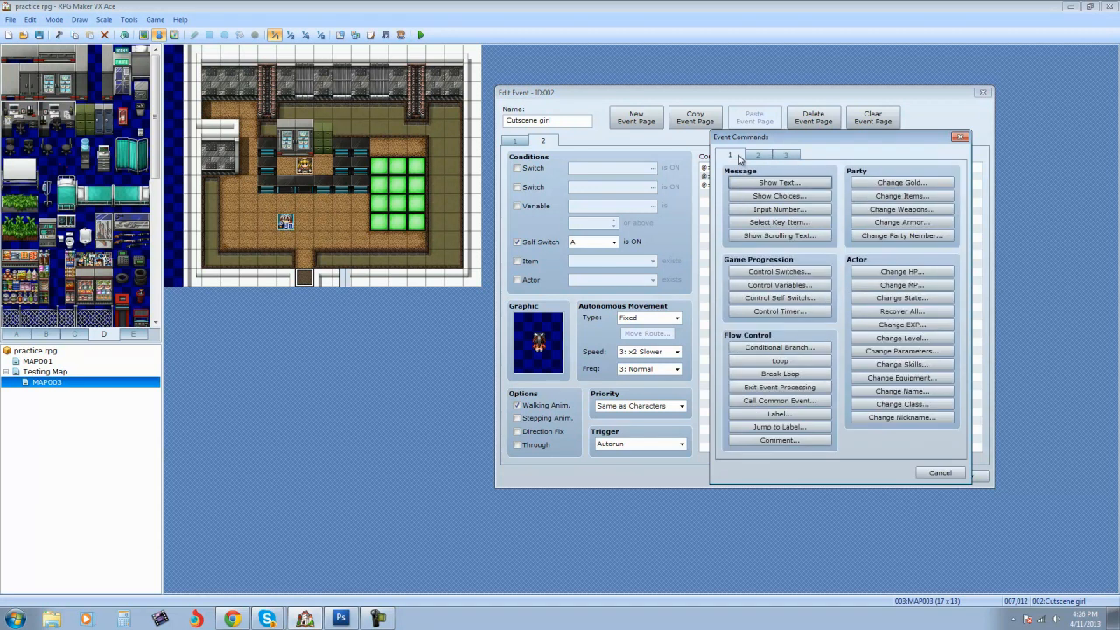
left_click(767, 155)
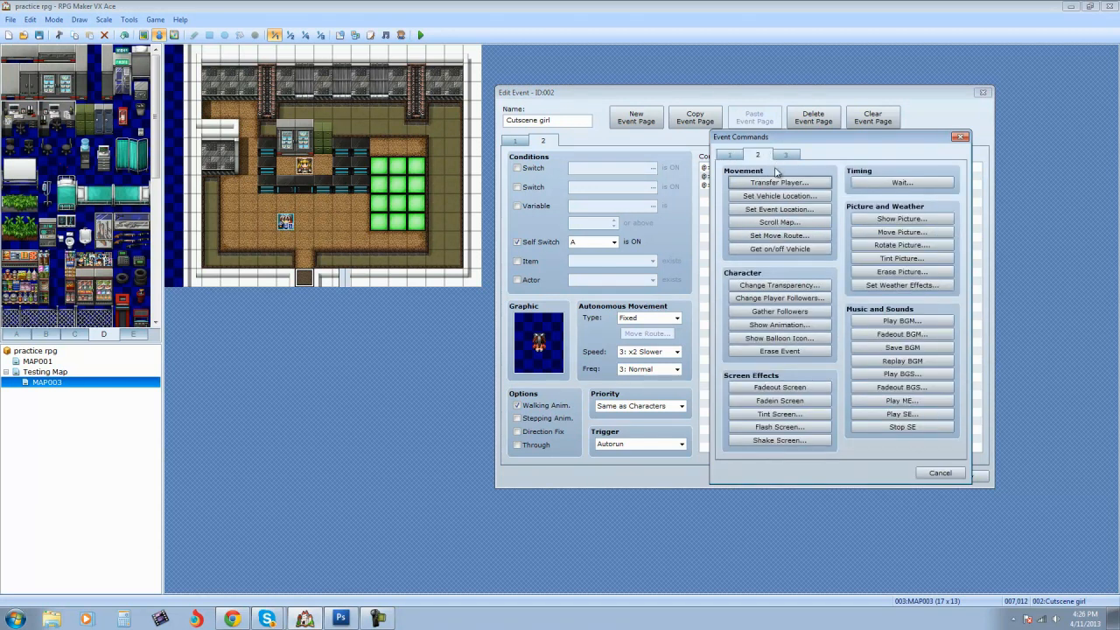
left_click(771, 341)
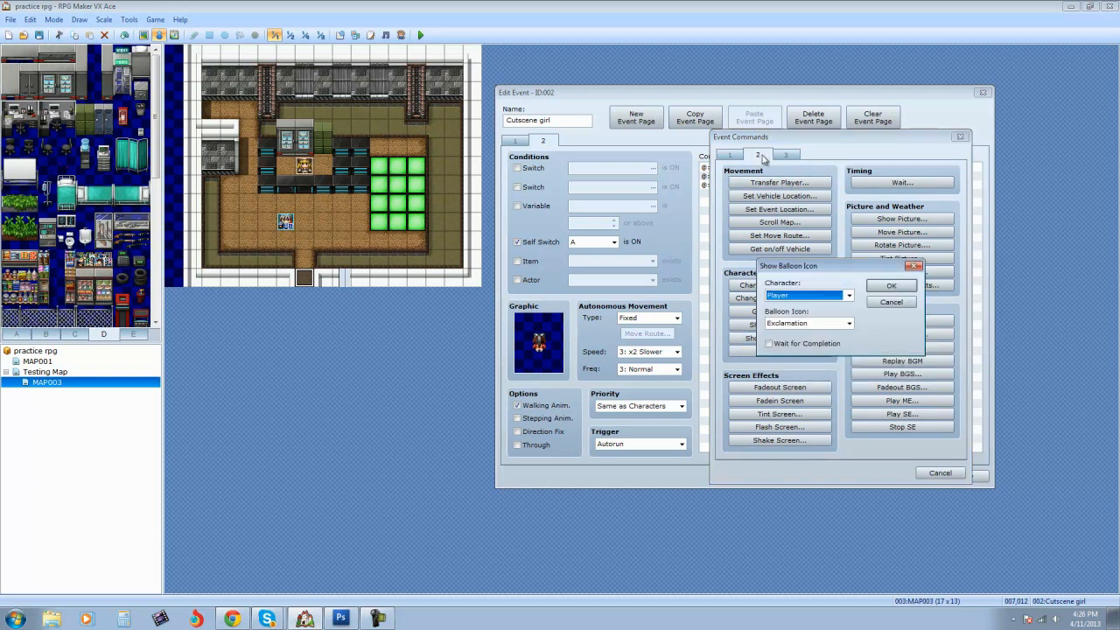
left_click(848, 295)
left_click(811, 338)
left_click(889, 287)
left_click(960, 476)
left_click(865, 477)
right_click(302, 168)
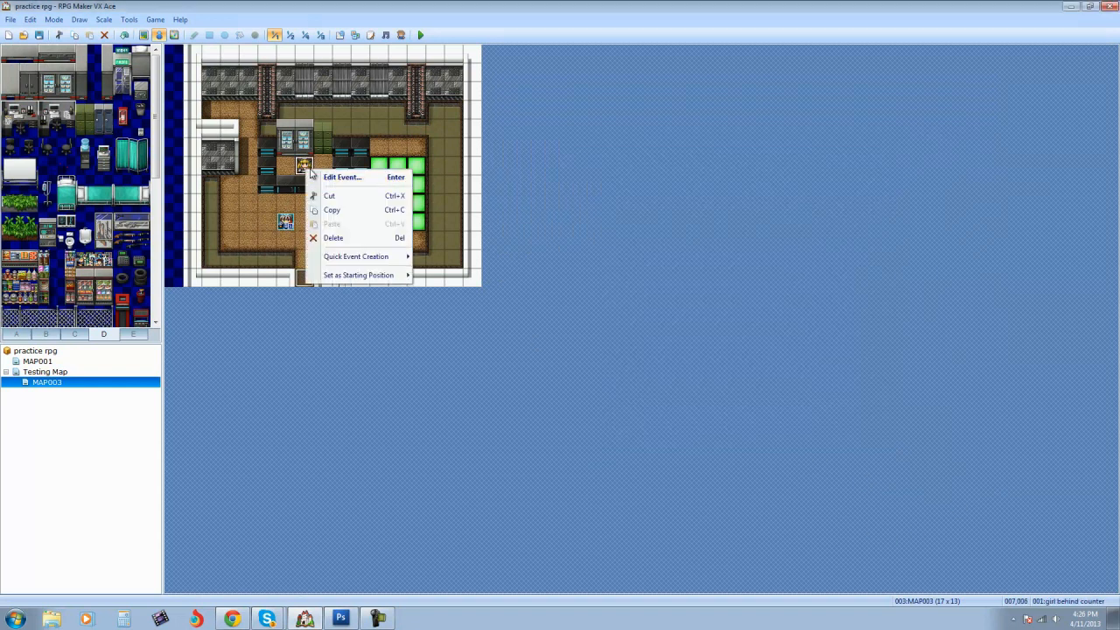
left_click(332, 176)
left_click(730, 495)
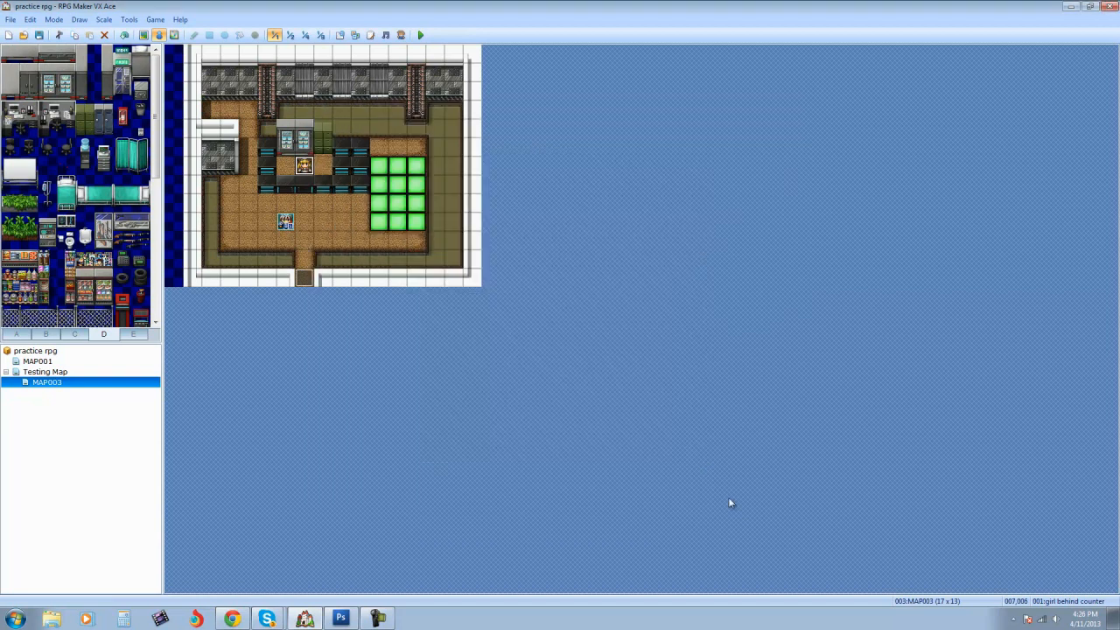
Step: Review the first page's move route for the girl behind counter in the Cutscene girl event, including its Wait for Completion option
right_click(303, 278)
left_click(332, 288)
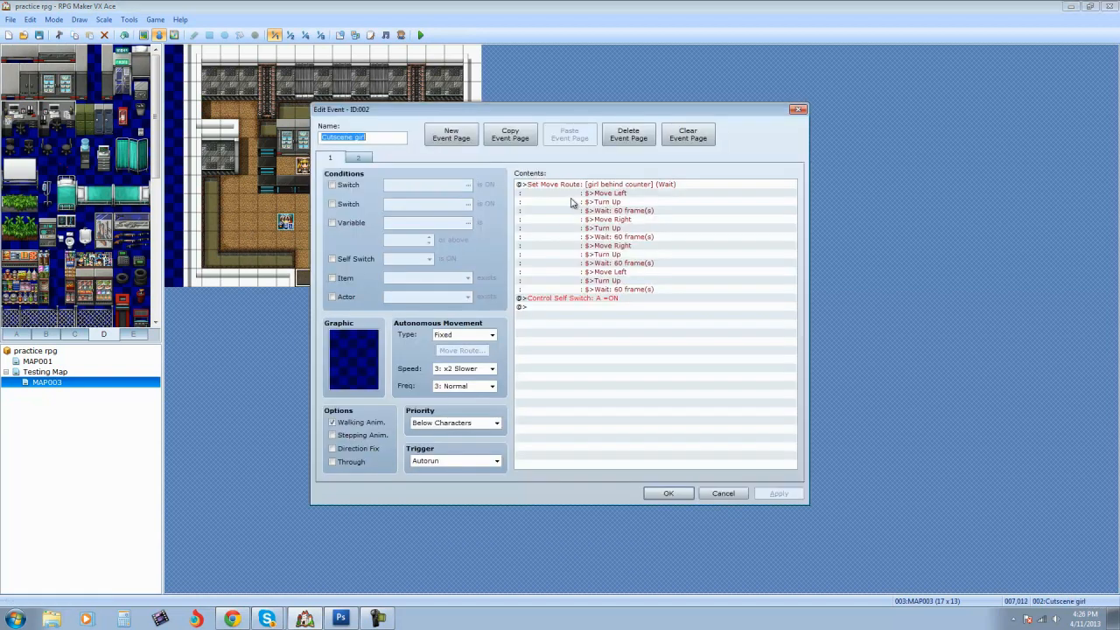
right_click(612, 186)
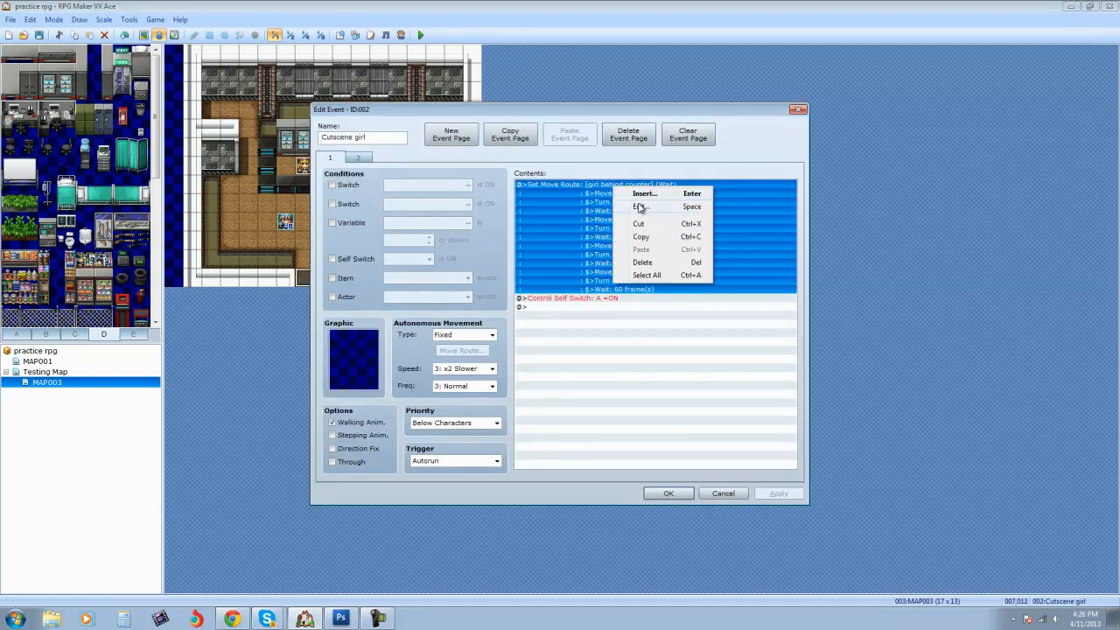
left_click(646, 208)
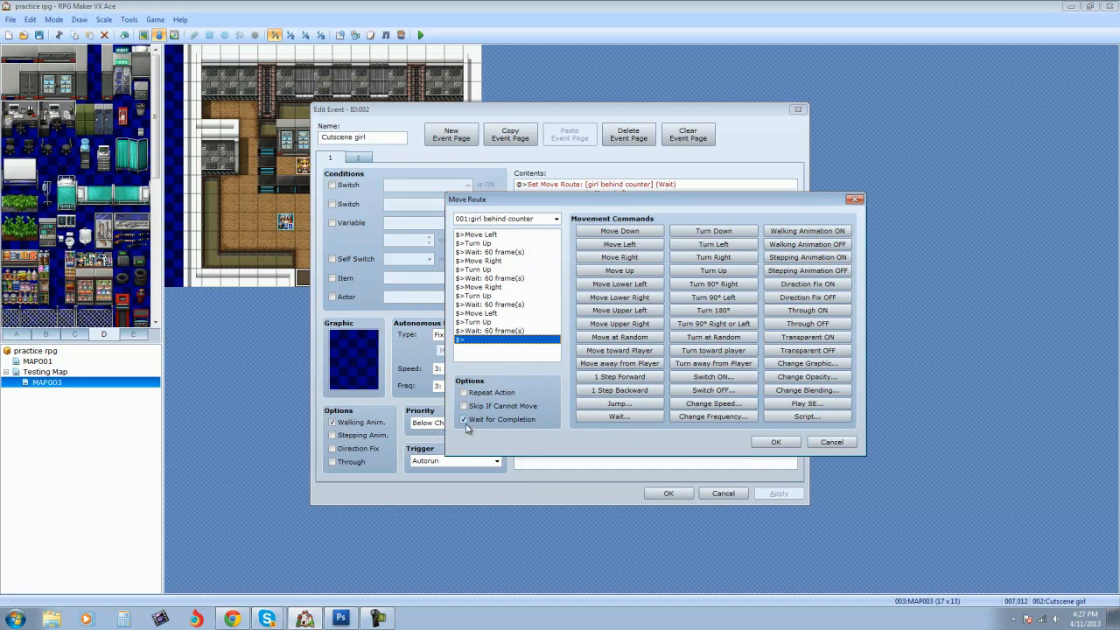
left_click(775, 442)
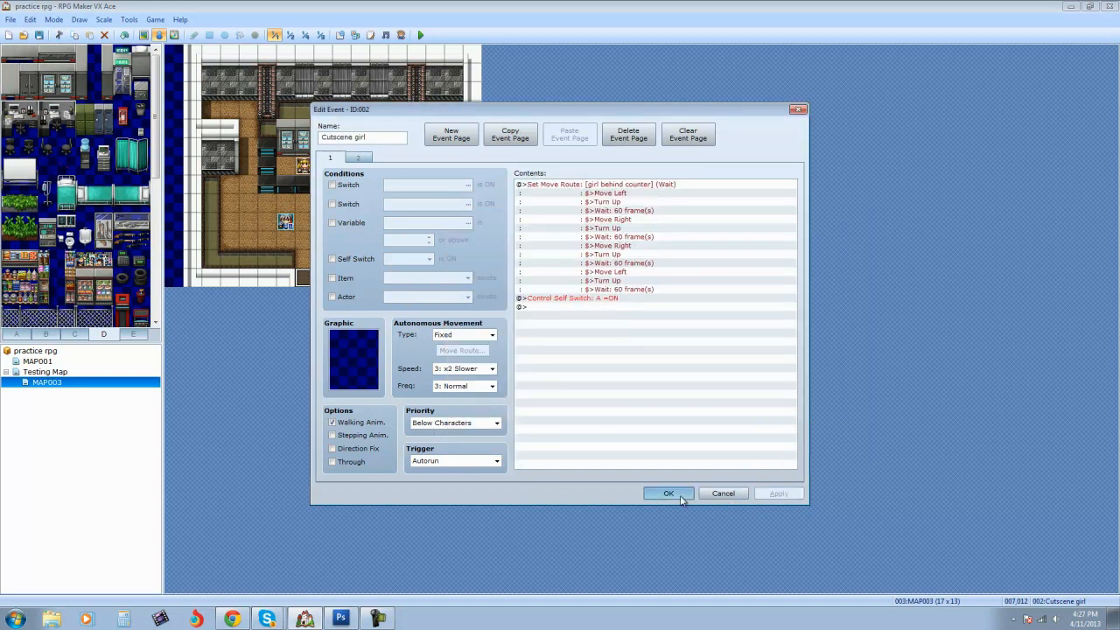
left_click(668, 493)
Step: Reopen the Cutscene girl event on its second page and move the event editor clear of the map
right_click(301, 281)
left_click(331, 292)
left_click(370, 158)
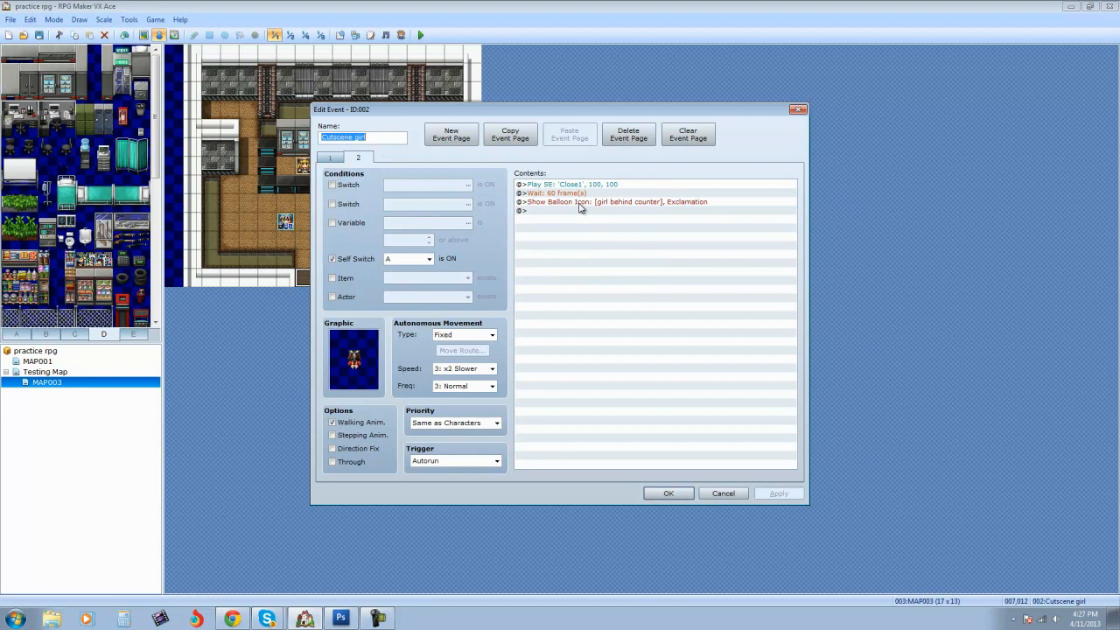
left_click_drag(544, 114, 689, 124)
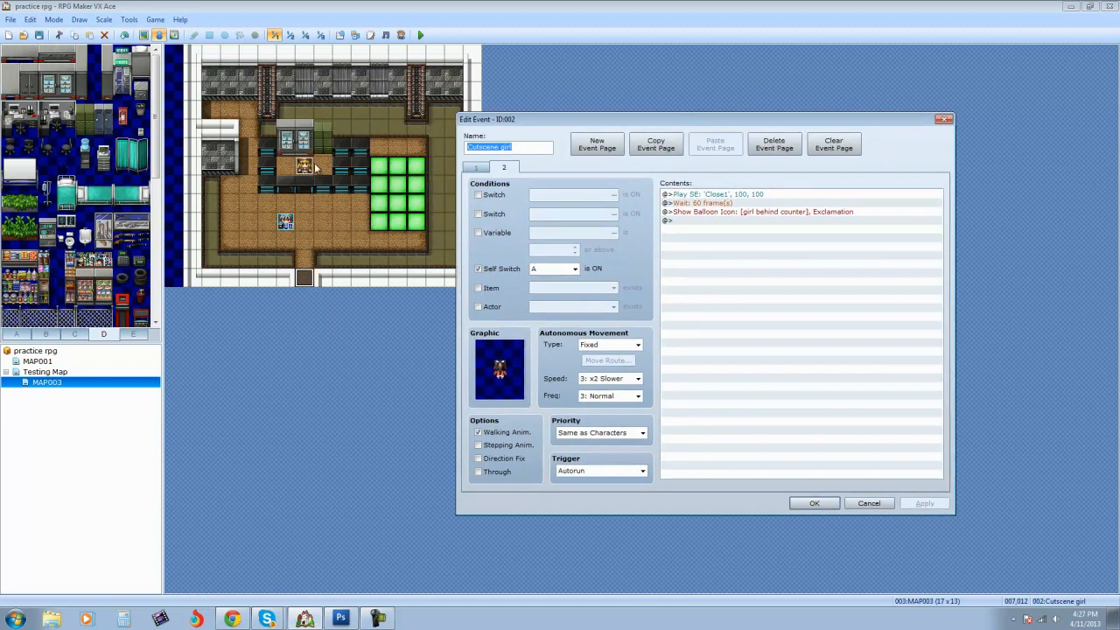
double_click(744, 219)
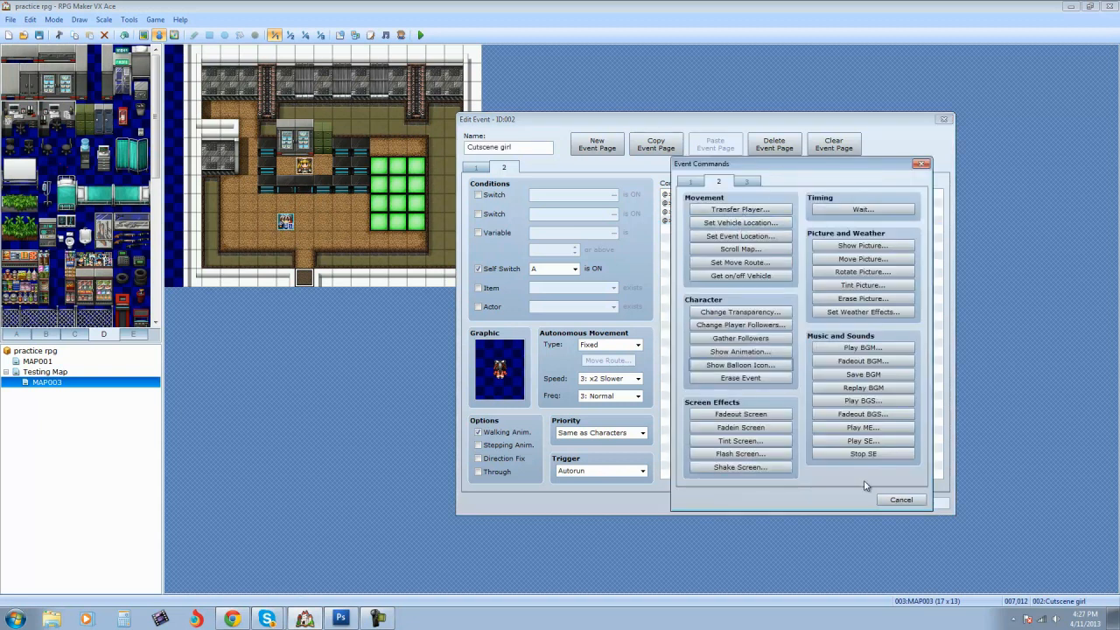
left_click(883, 500)
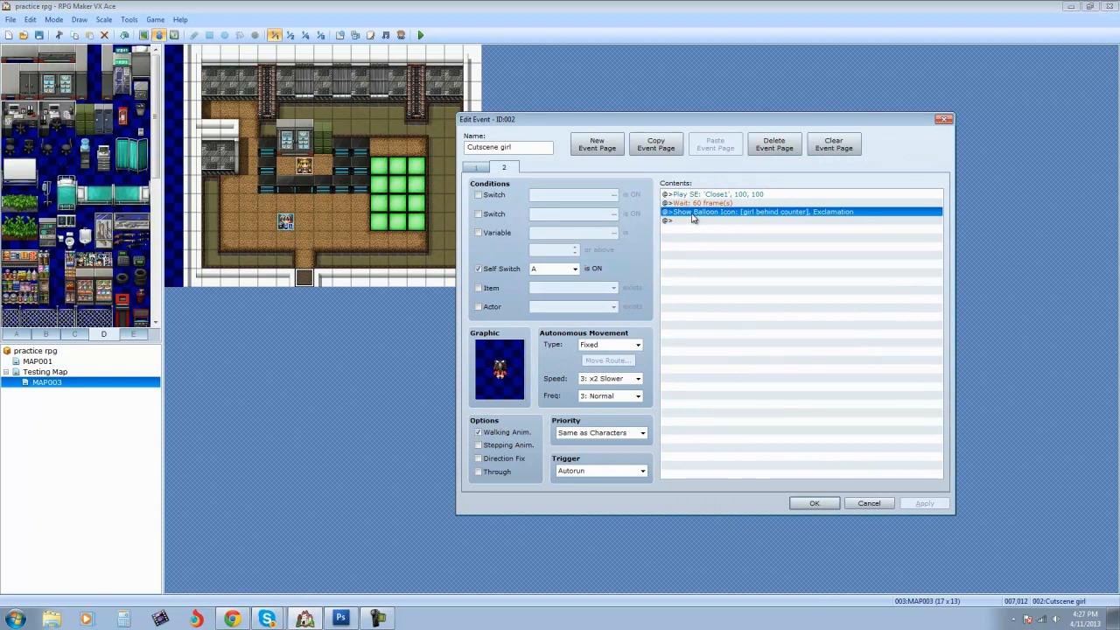
Step: Insert a Play SE command with the Jump1 sound at 100% volume before the Show Balloon Icon command
double_click(700, 220)
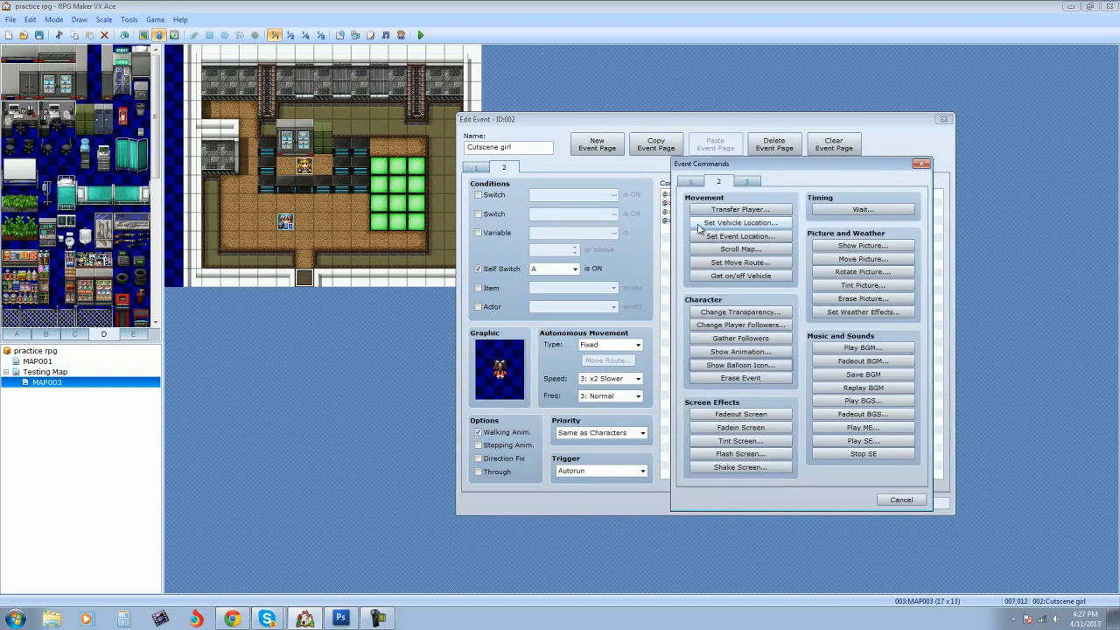
left_click(851, 444)
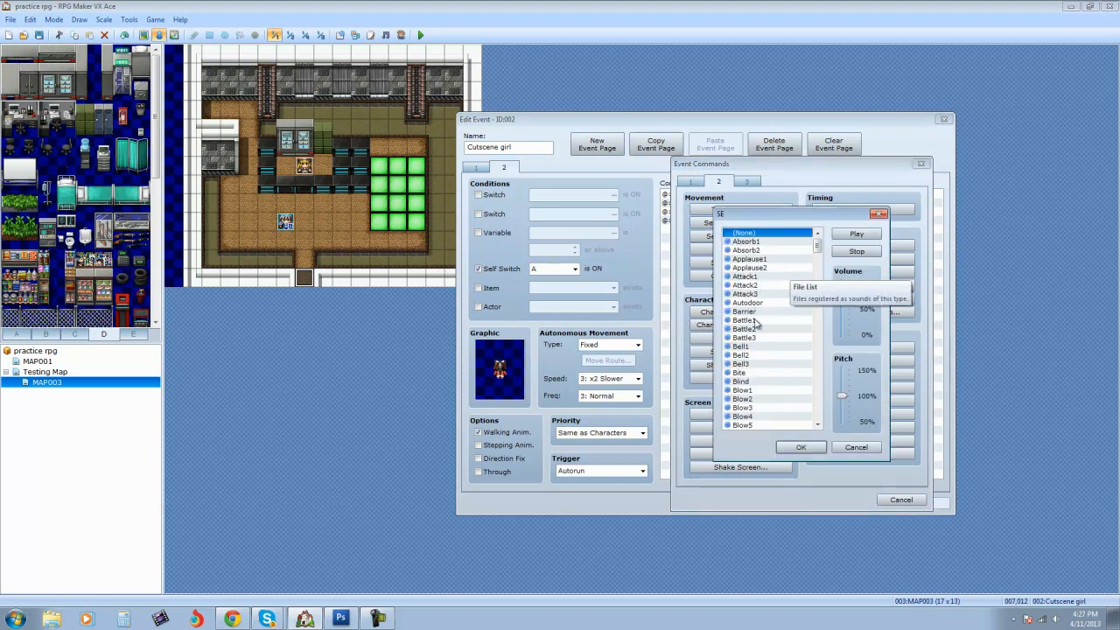
left_click_drag(816, 247, 820, 341)
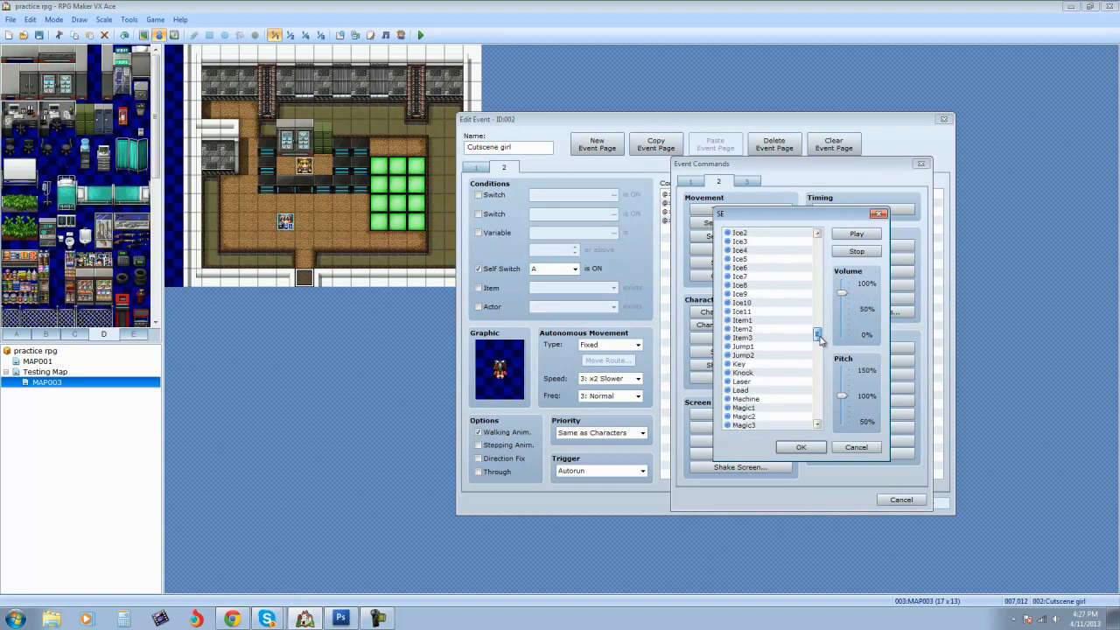
left_click(757, 346)
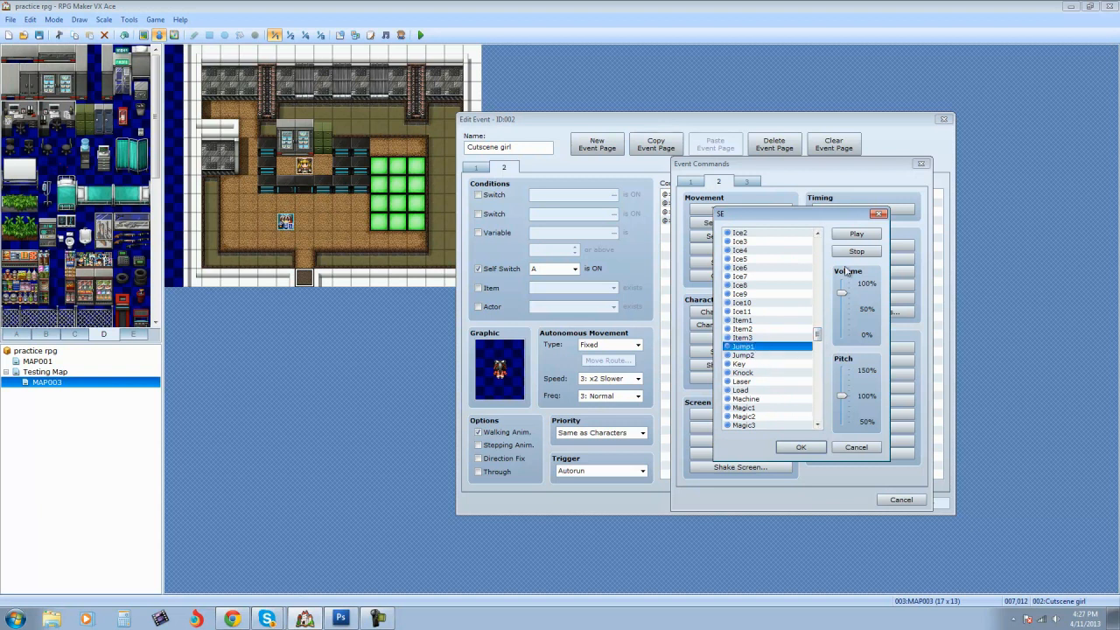
left_click(774, 355)
left_click_drag(842, 291, 841, 283)
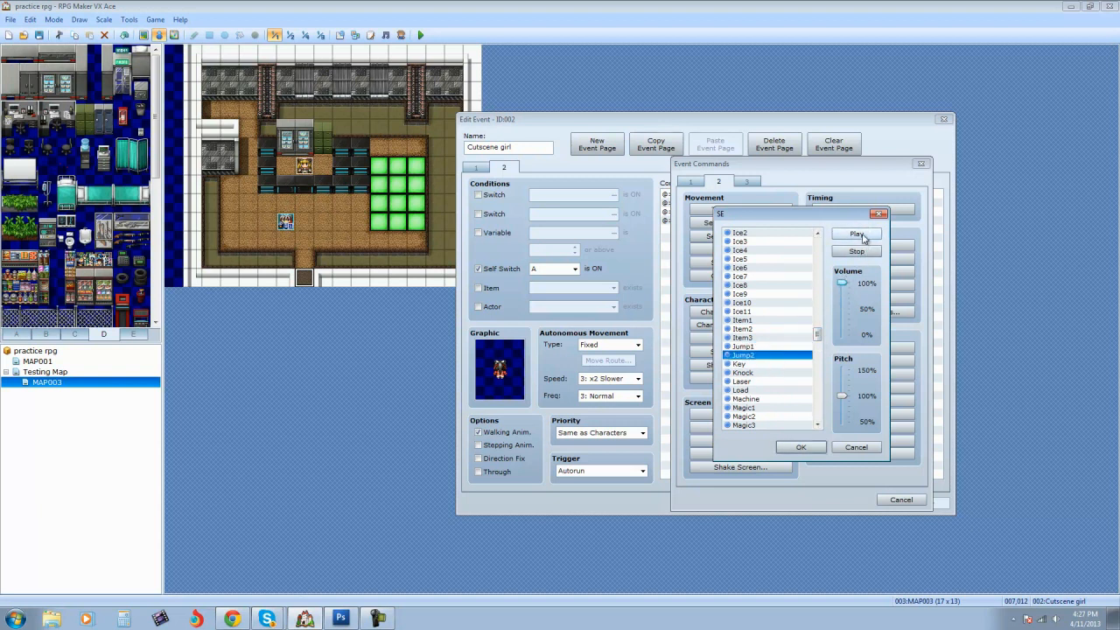
left_click(790, 348)
left_click(796, 445)
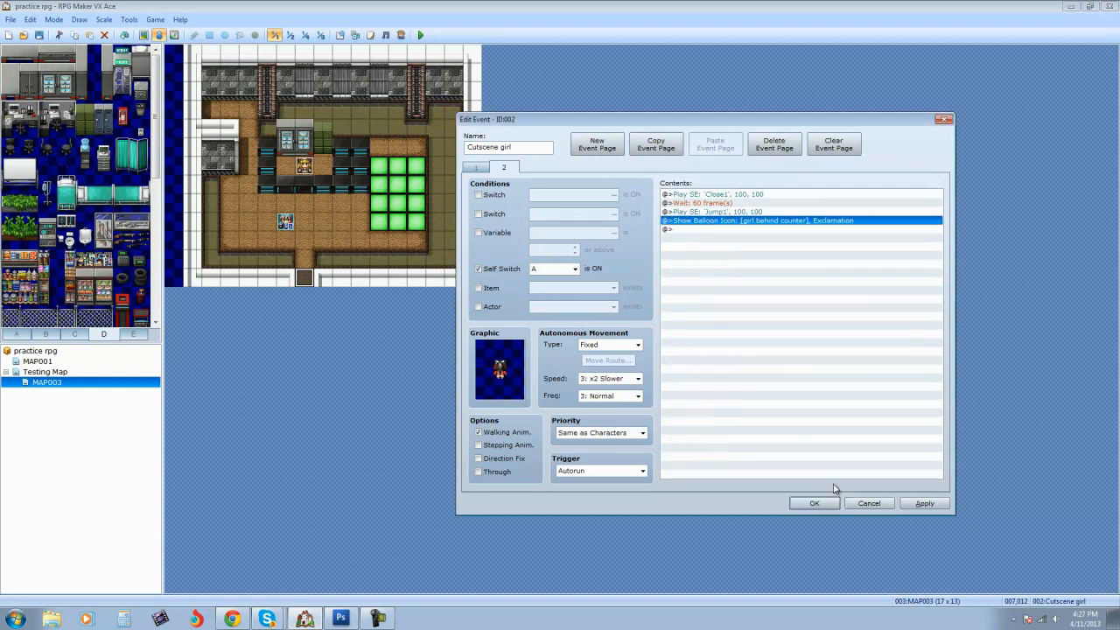
Step: Add a Wait command of 60 frames after the Show Balloon Icon command
left_click(698, 231)
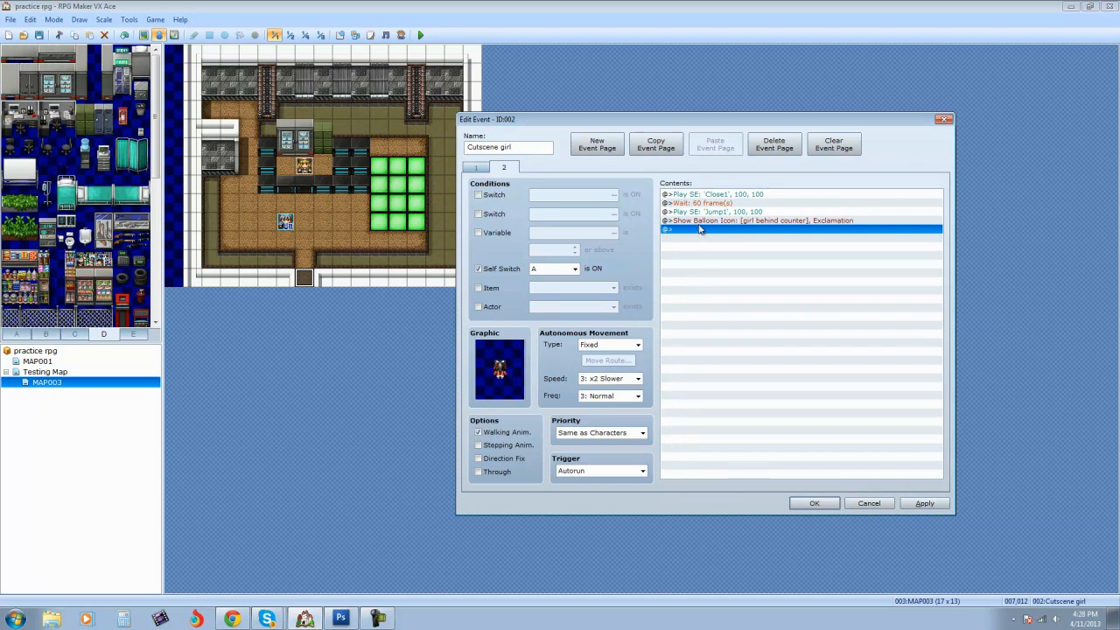
left_click(703, 221)
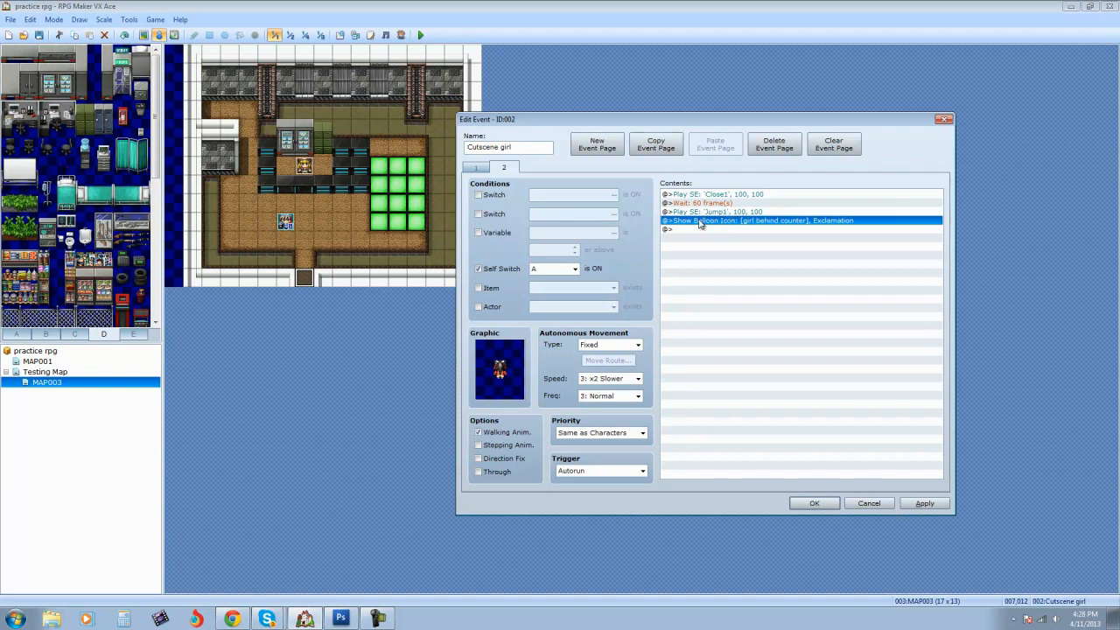
left_click(711, 213)
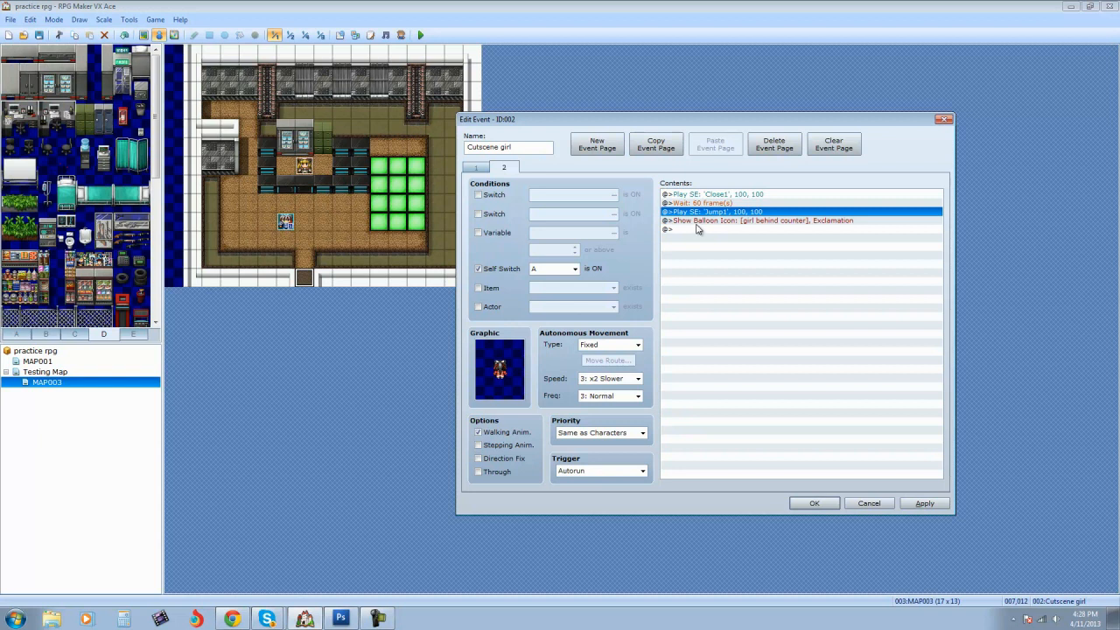
left_click(710, 221)
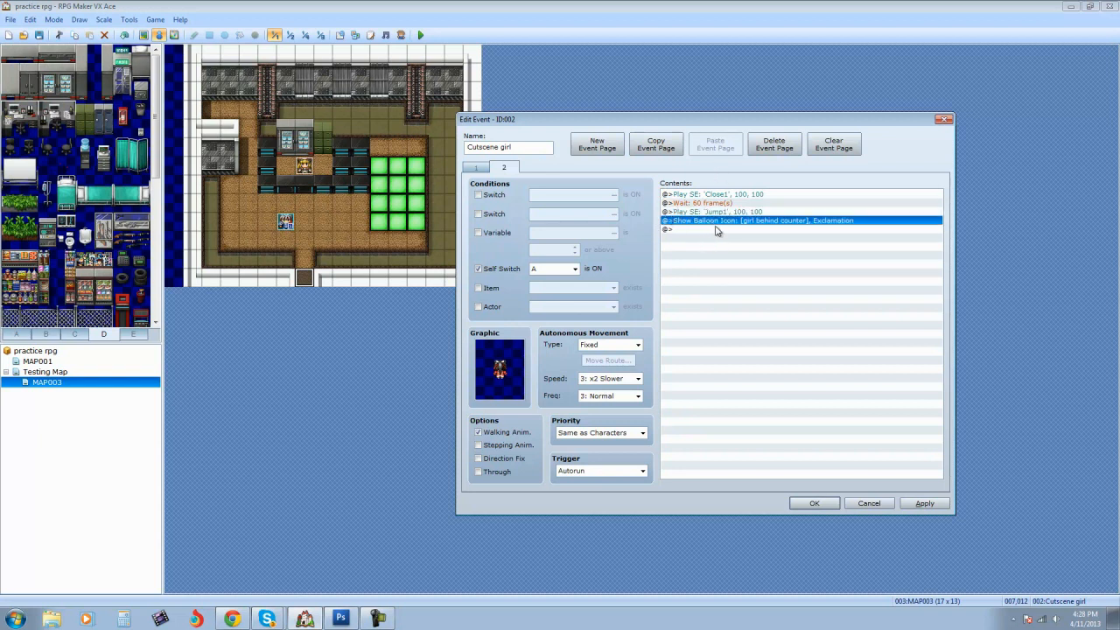
double_click(717, 229)
left_click(863, 209)
left_click(778, 359)
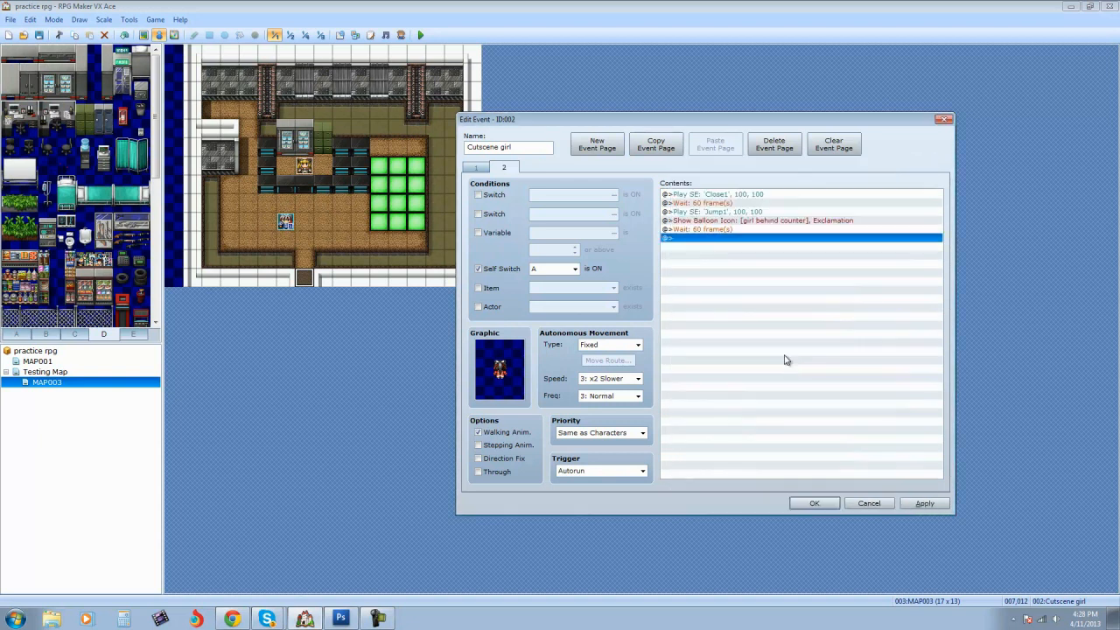
Step: Add a Set Move Route command making the girl behind counter Turn Down after the last Wait, and apply the event changes
double_click(696, 240)
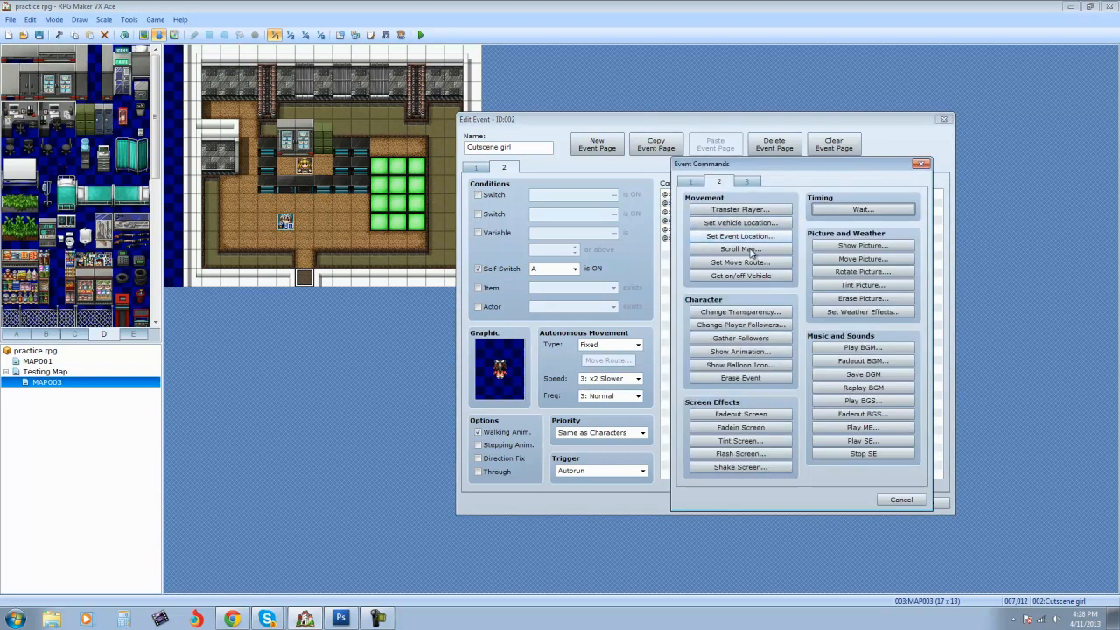
left_click(901, 499)
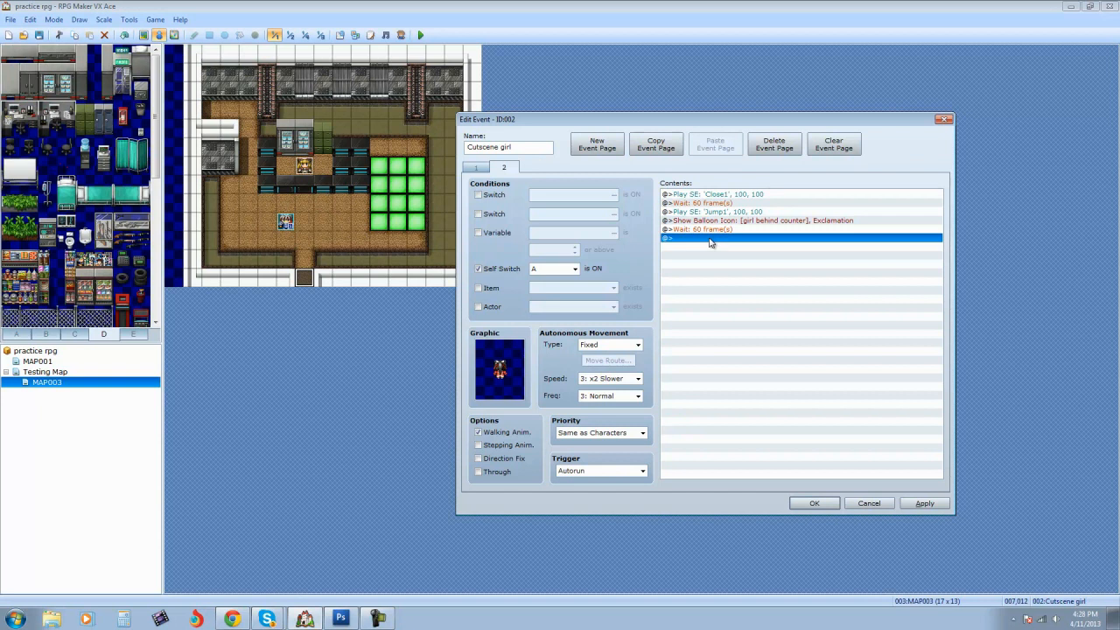
double_click(710, 239)
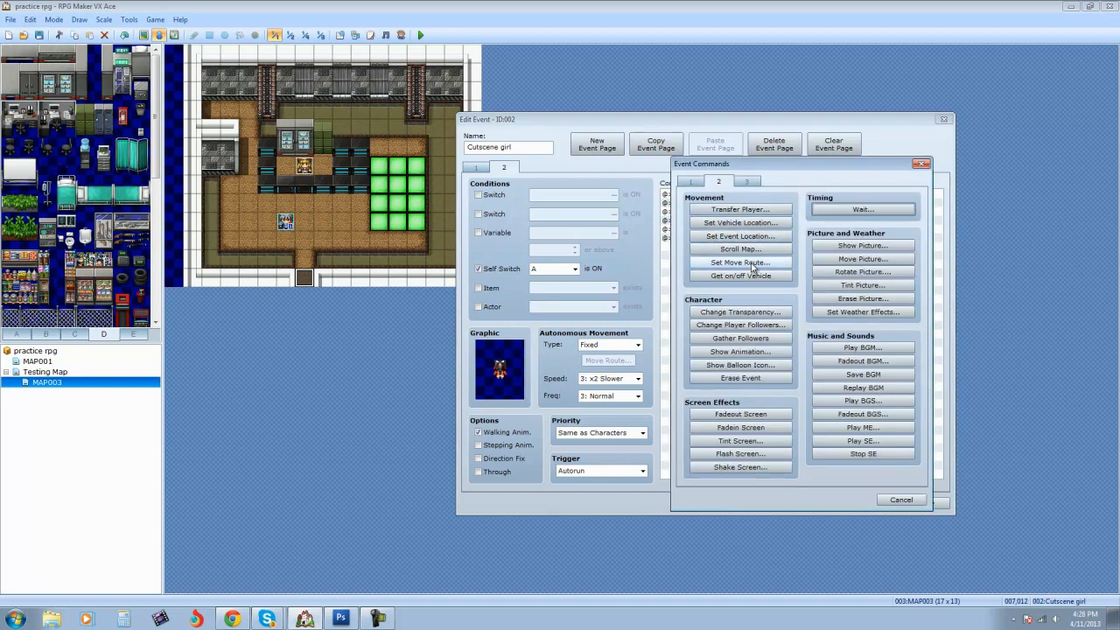
left_click(740, 263)
left_click(668, 230)
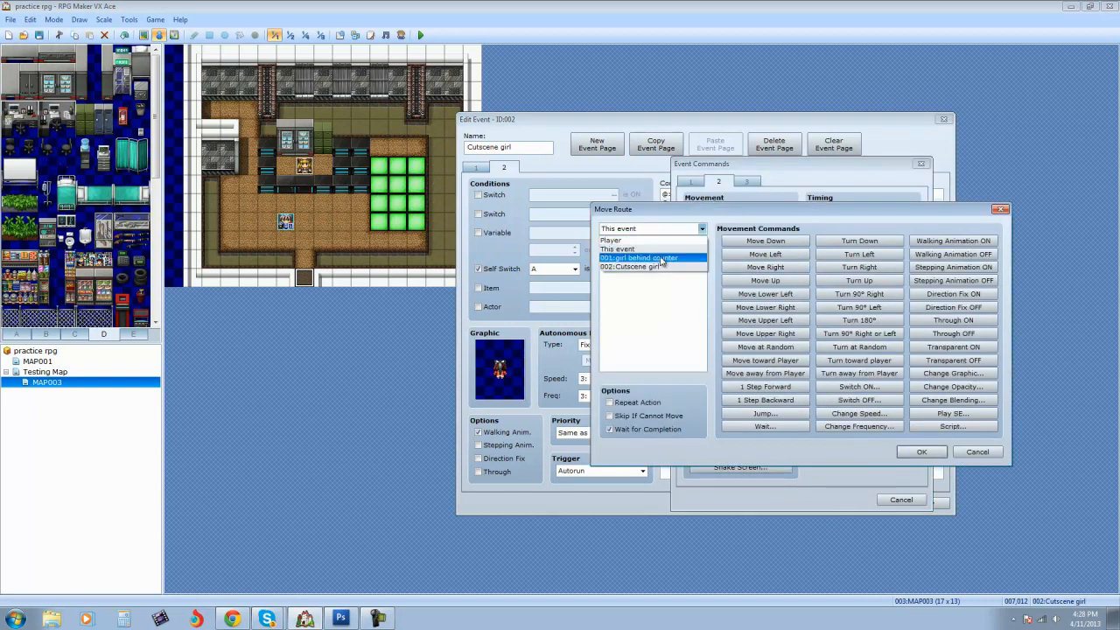
left_click(662, 259)
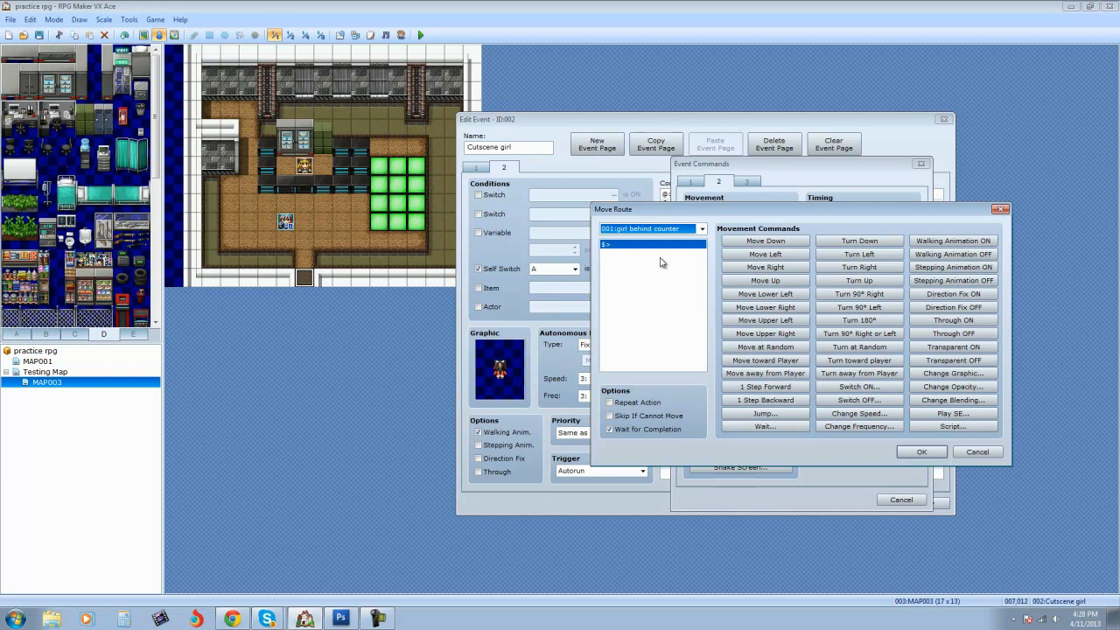
left_click(859, 241)
left_click(921, 452)
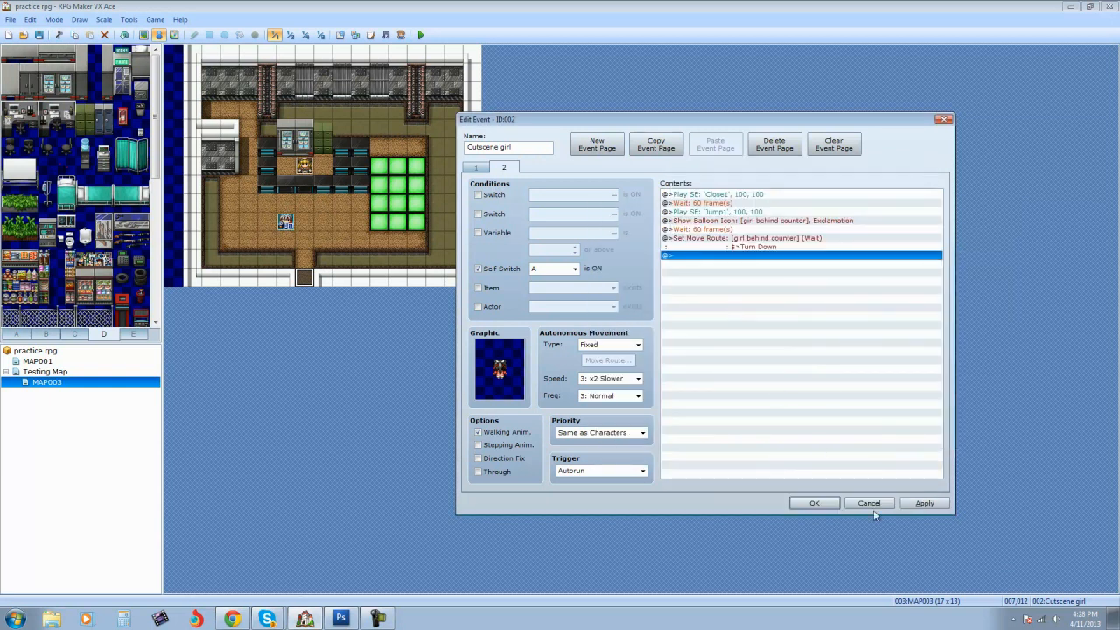
left_click(924, 504)
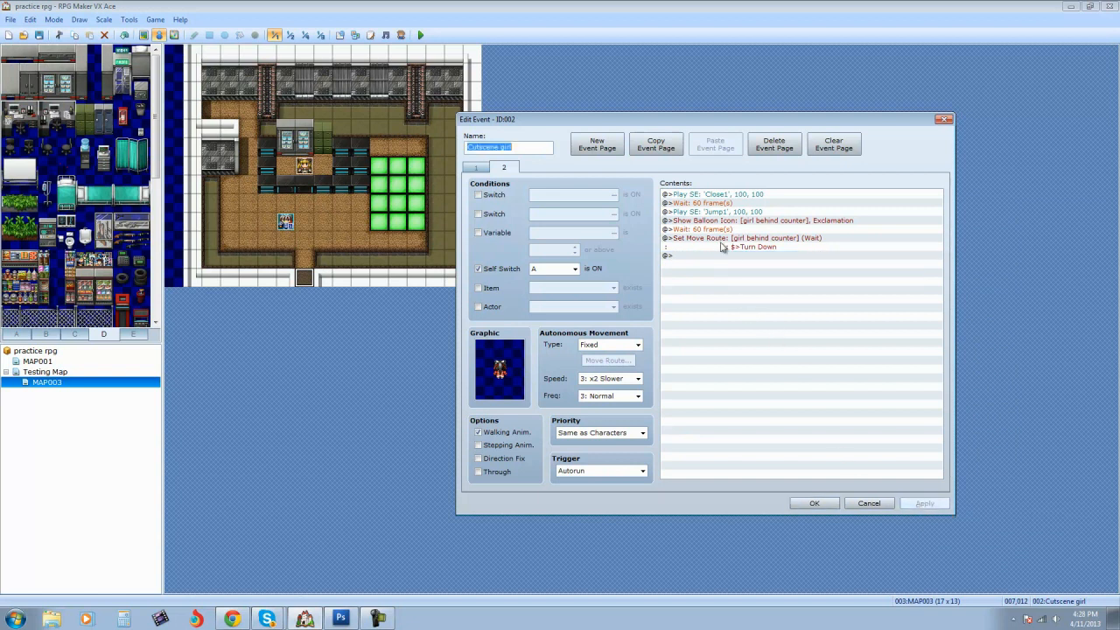
Step: Add a Set Move Route command for the Cutscene girl with four Move Up steps, keeping Wait for Completion enabled
left_click(745, 258)
double_click(745, 258)
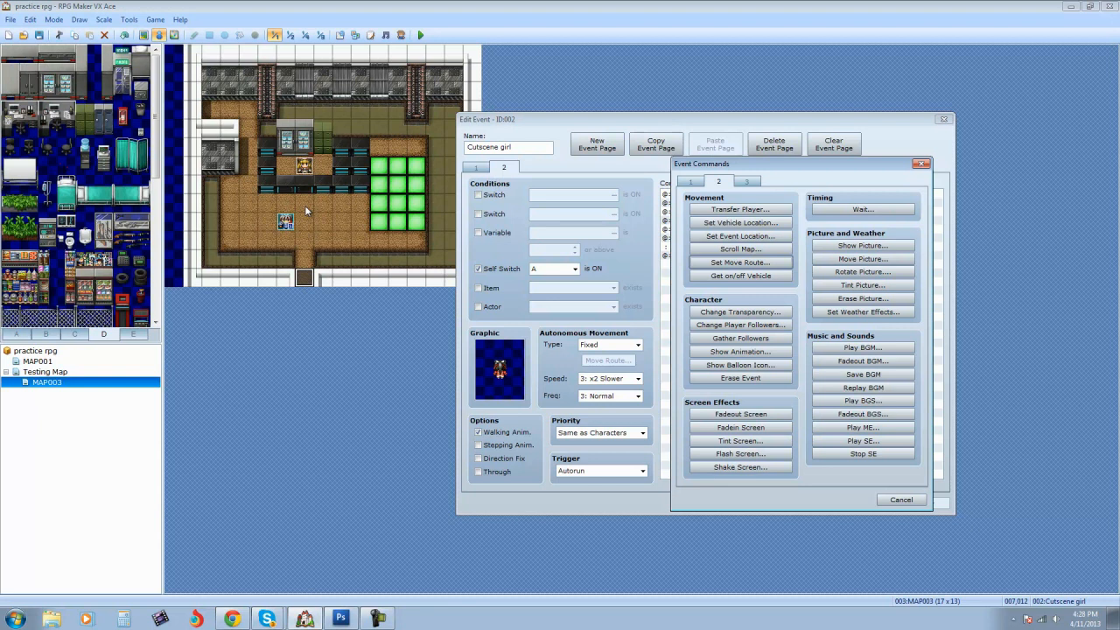
left_click(756, 262)
left_click(700, 230)
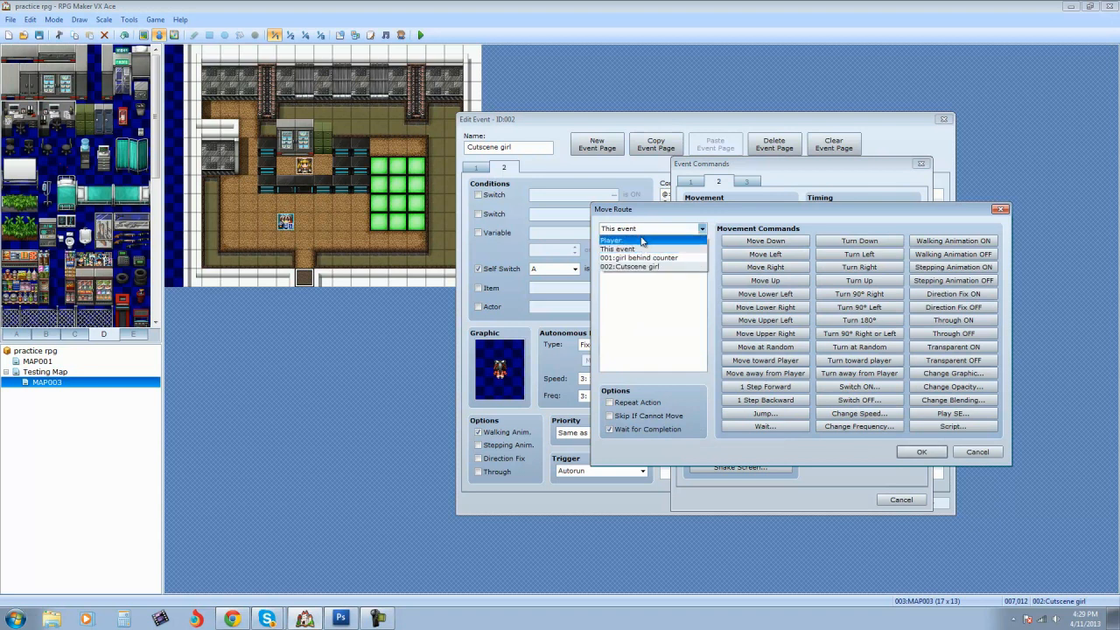
left_click(649, 267)
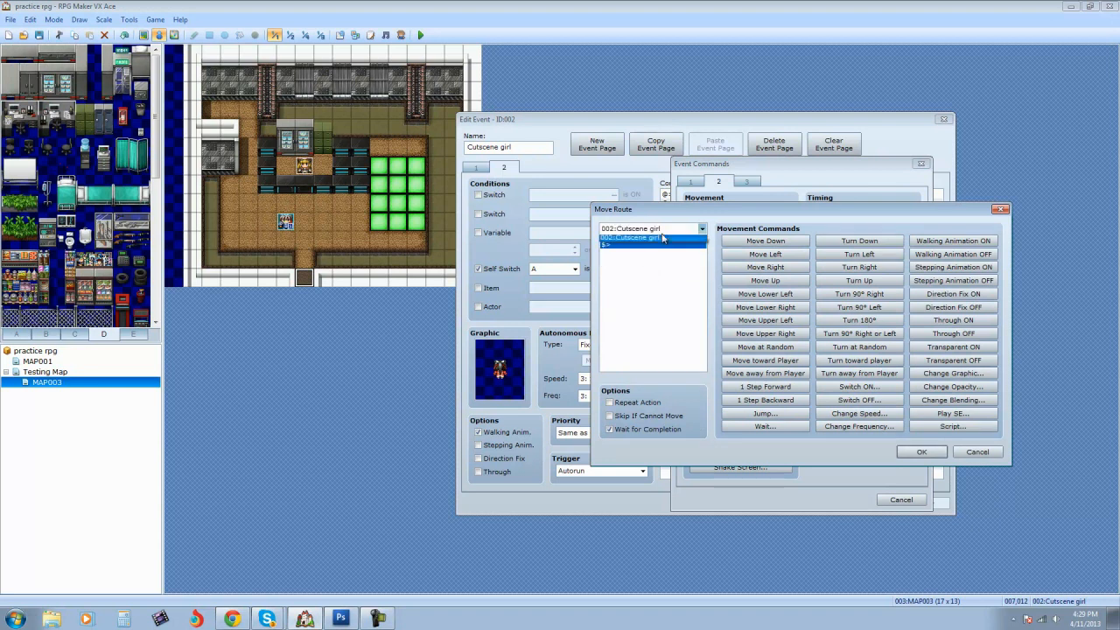
left_click(656, 230)
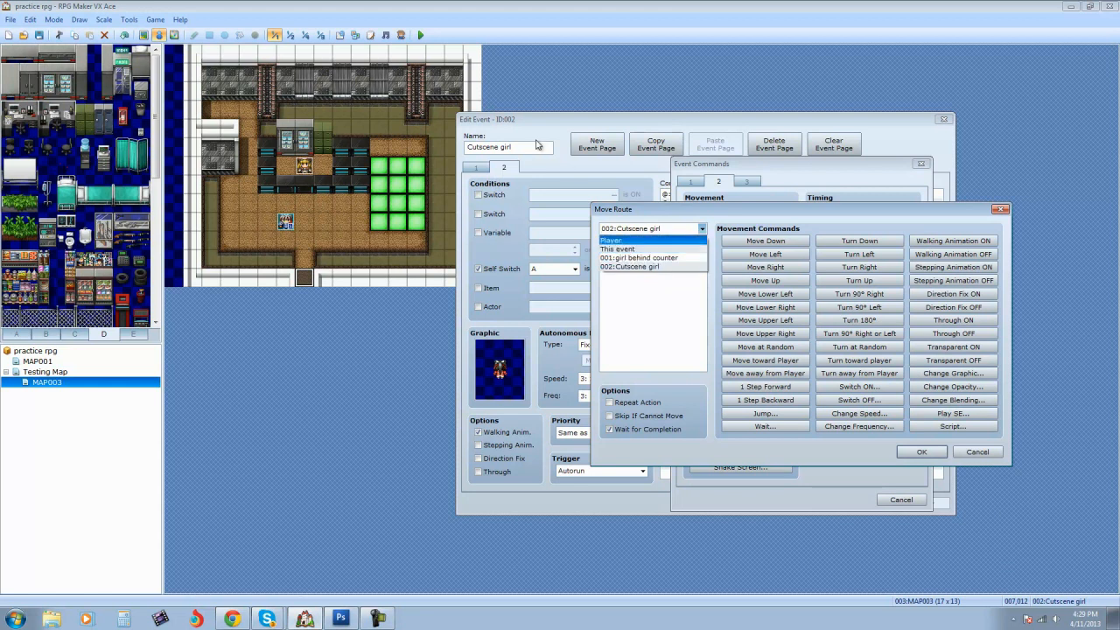
left_click(641, 267)
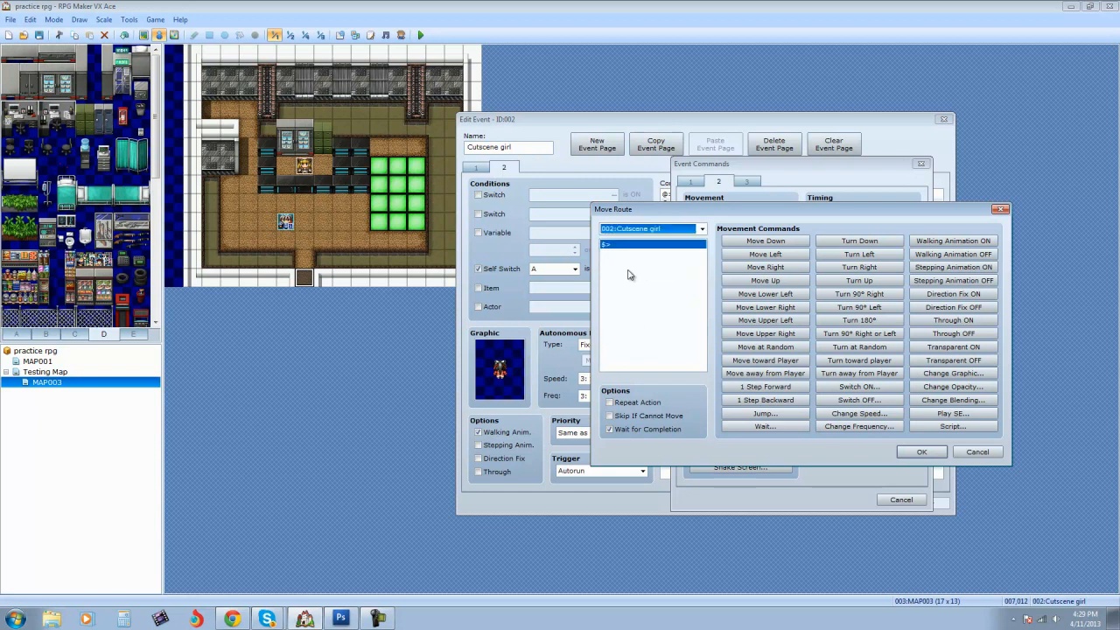
left_click(766, 280)
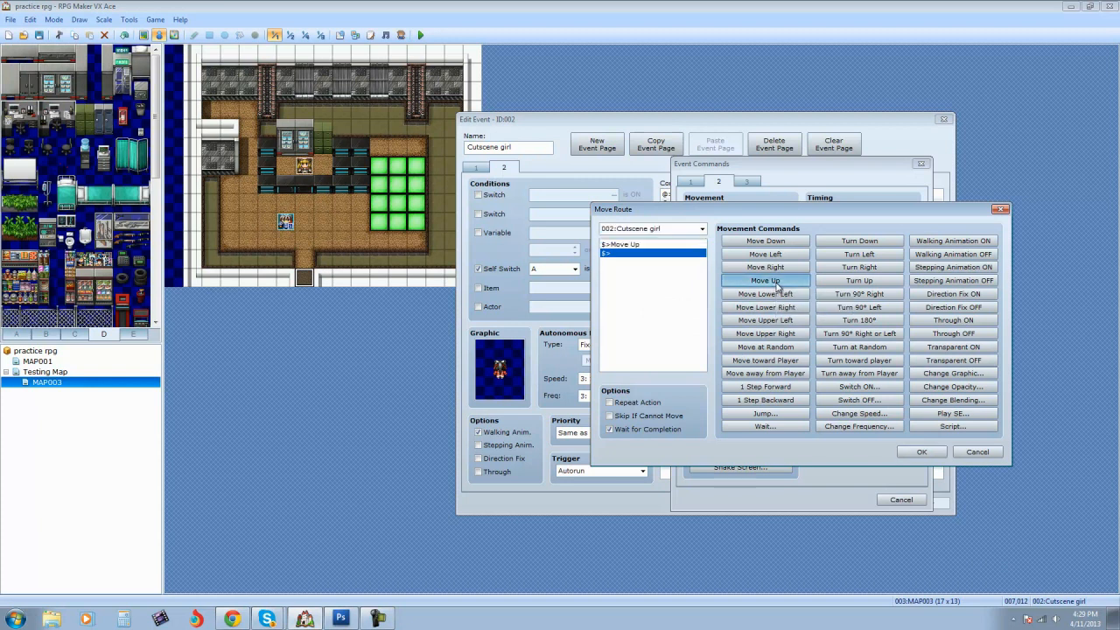
left_click(765, 280)
left_click(766, 280)
left_click(775, 284)
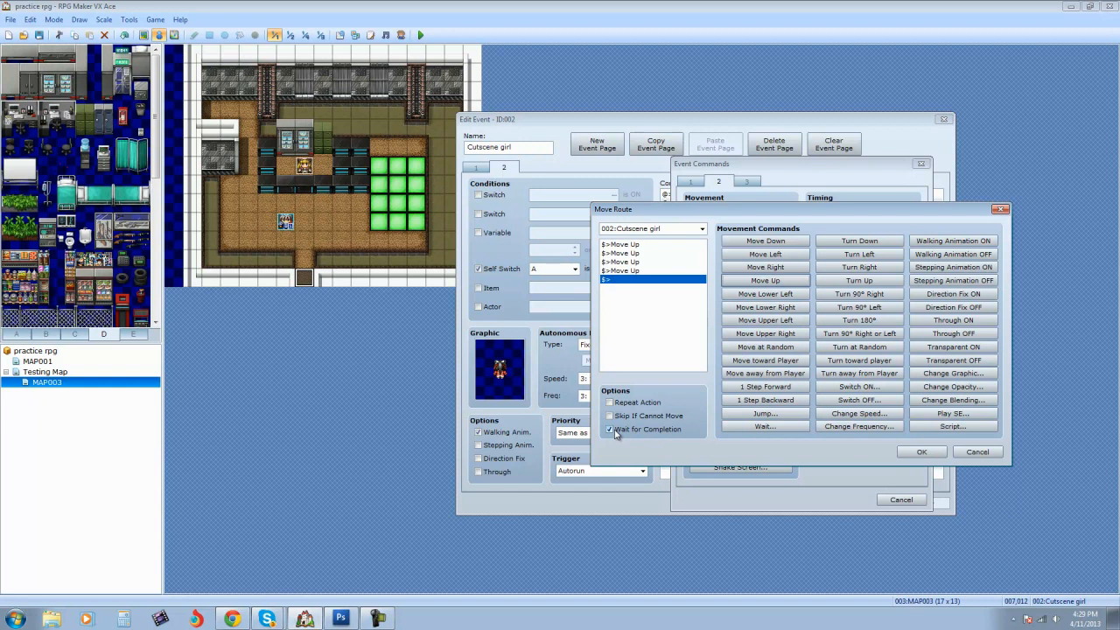
left_click(921, 451)
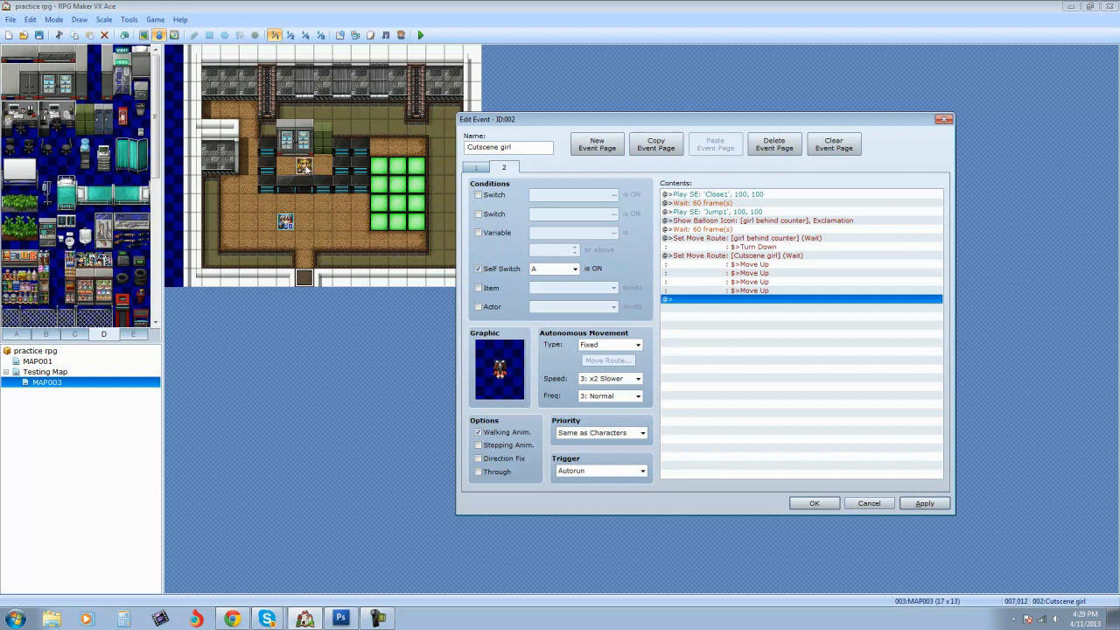
double_click(736, 302)
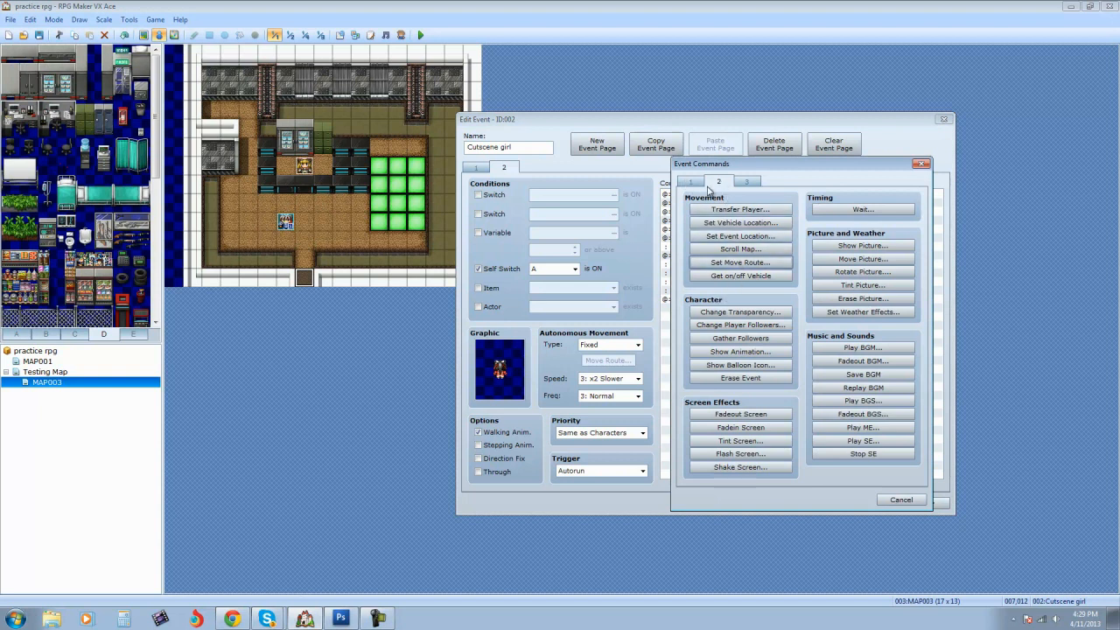
left_click(691, 181)
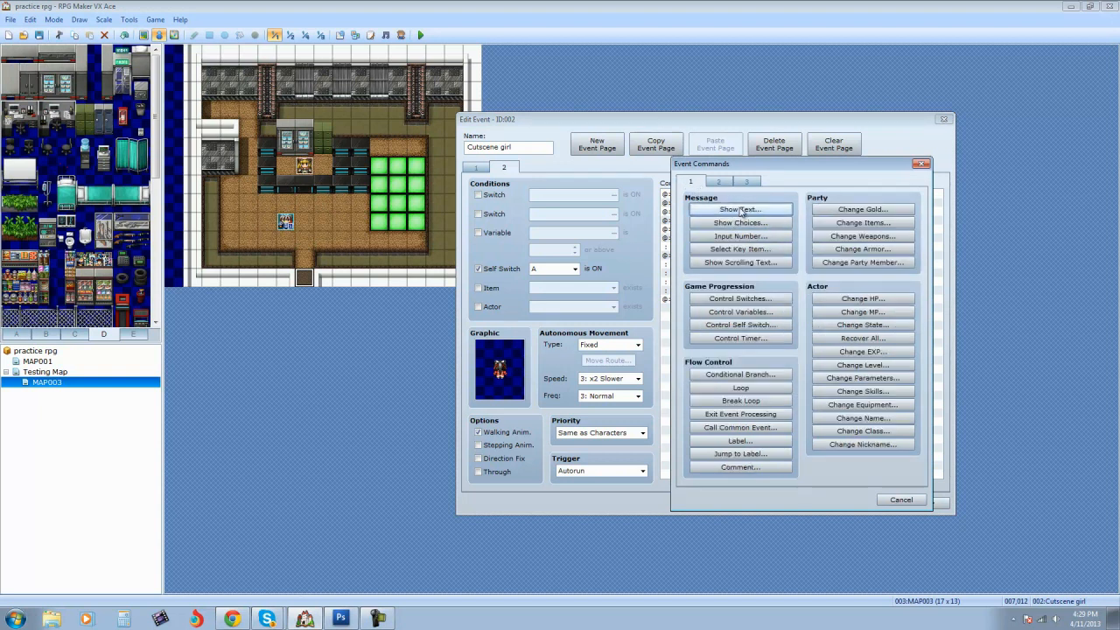
left_click(901, 500)
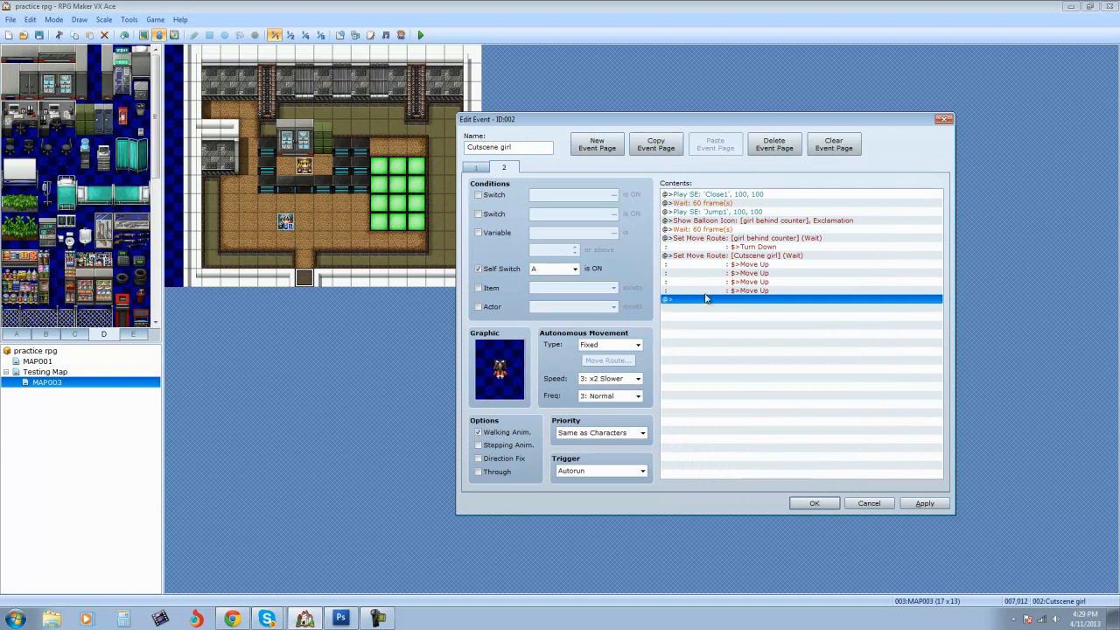
Step: Begin a Show Text command after the Cutscene girl's move route with the line "C..Can I help you?"
double_click(724, 300)
left_click(691, 181)
left_click(740, 209)
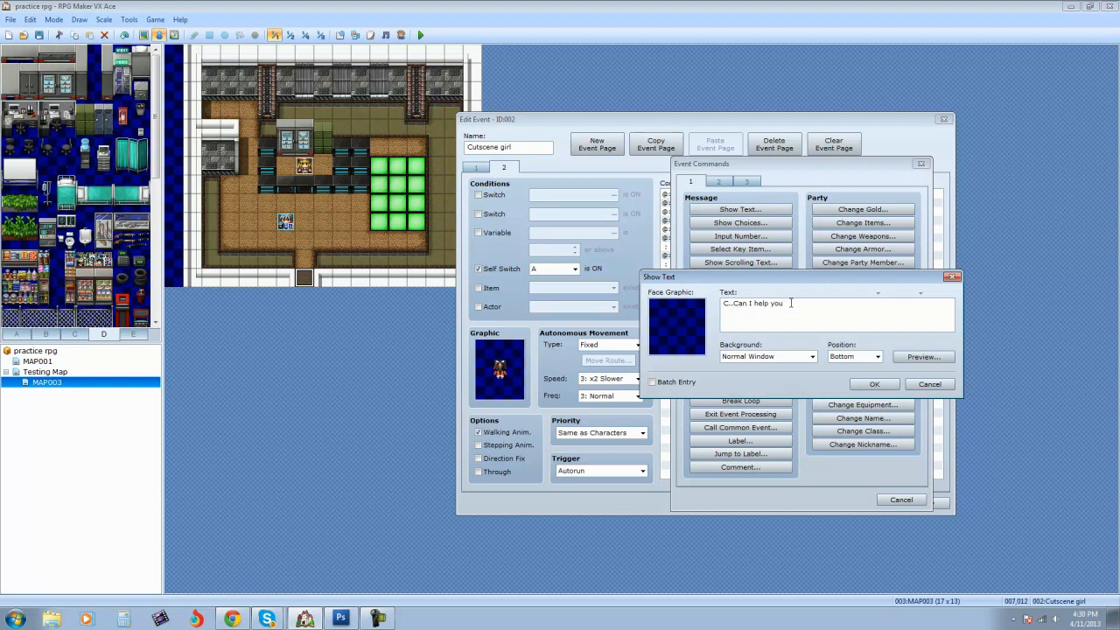
type("?")
Step: Give the message the blonde girl in the red beret from Actor2 as its face graphic and add it to the event
double_click(685, 317)
left_click(666, 243)
left_click(666, 251)
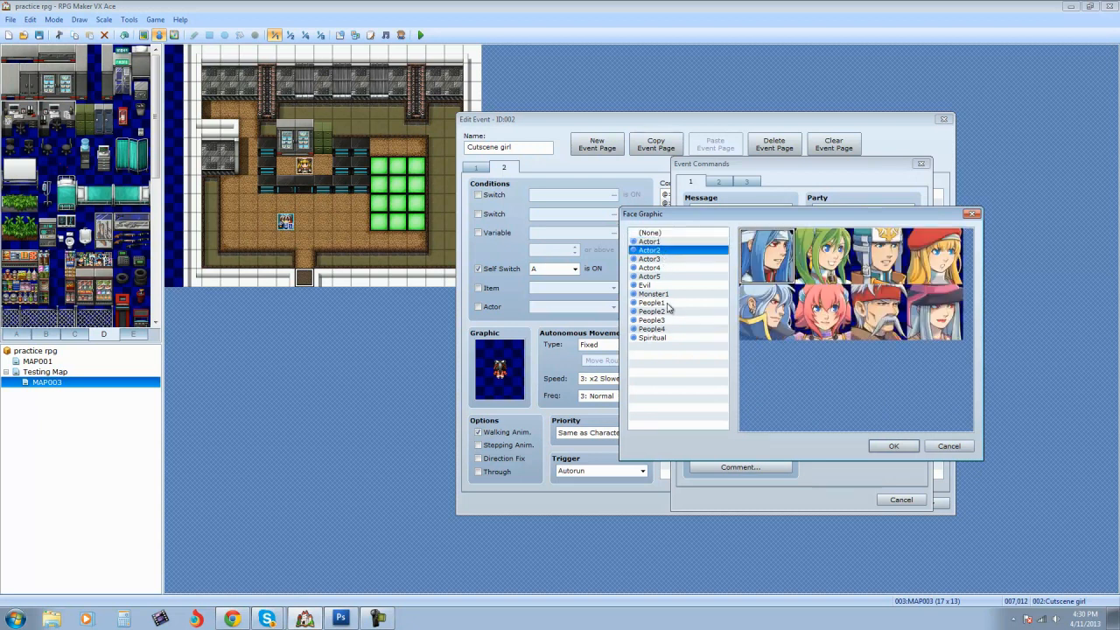
left_click(670, 260)
left_click(669, 251)
left_click(936, 264)
left_click(887, 445)
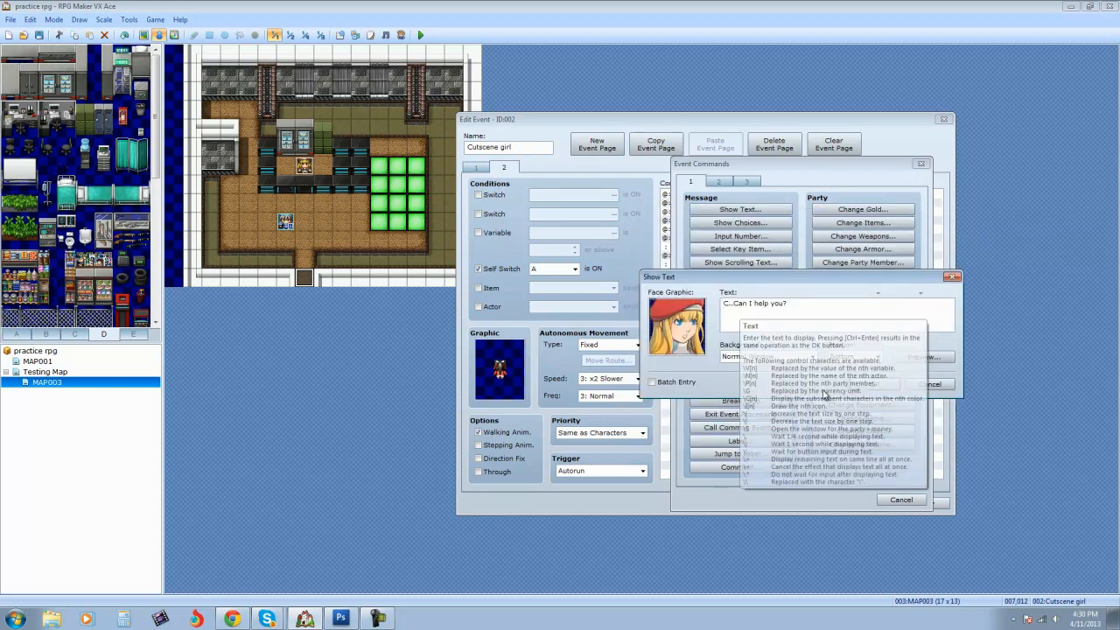
left_click(873, 386)
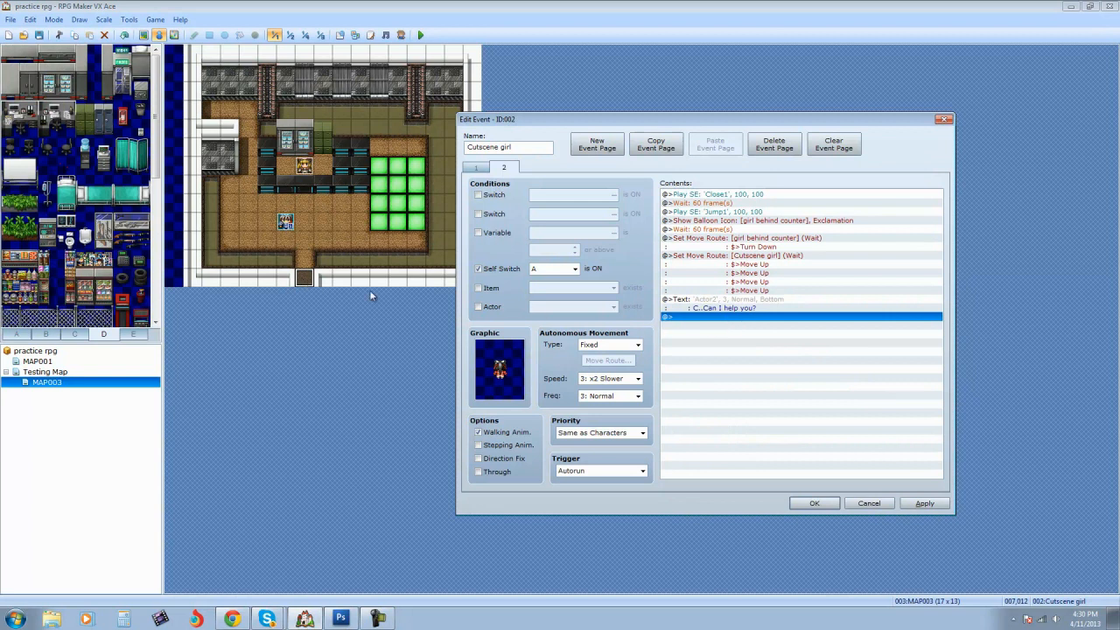
Step: Add a Show Text reply, "I'm hiding from that Bastion kid, Don't tell him I'm here.", with the black-haired face from Actor4
double_click(741, 317)
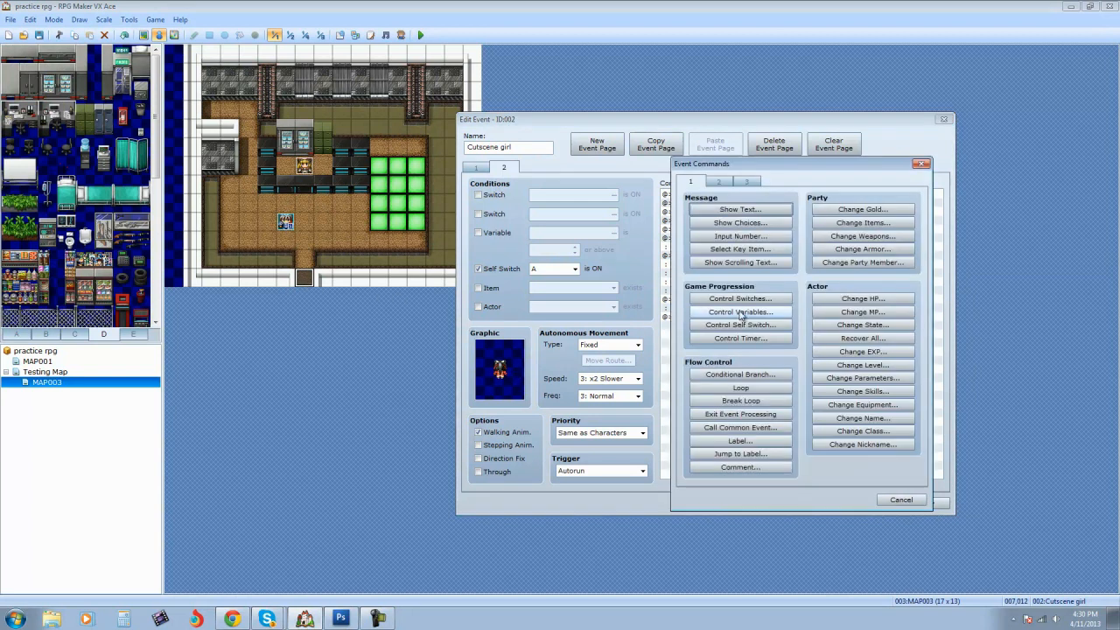
left_click(740, 209)
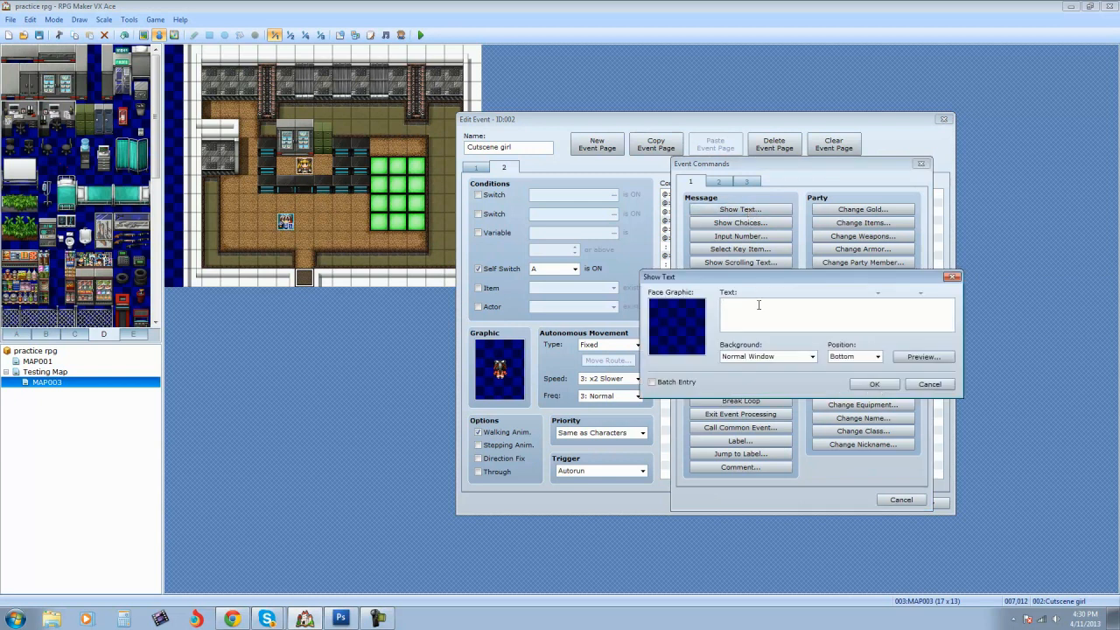
type("I")
double_click(696, 334)
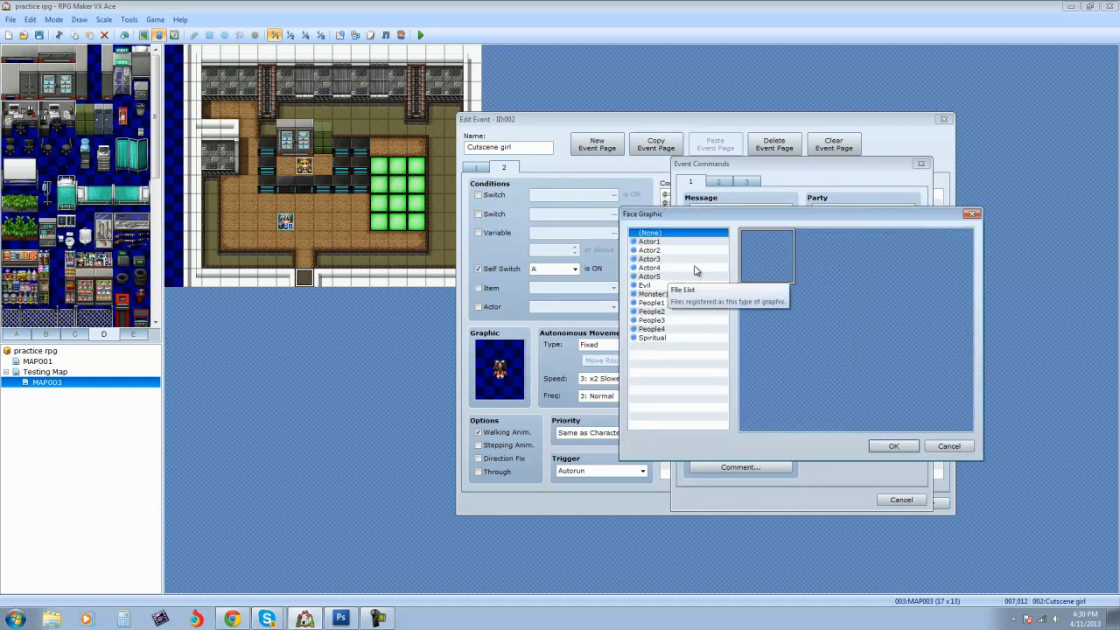
left_click(653, 251)
left_click(661, 269)
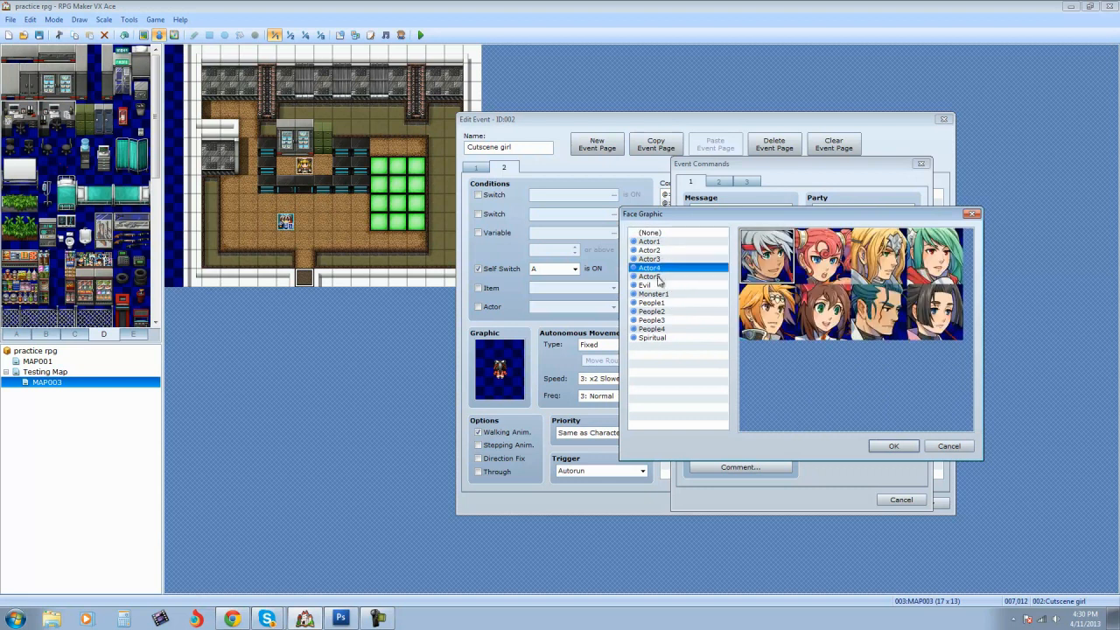
left_click(942, 329)
left_click(654, 277)
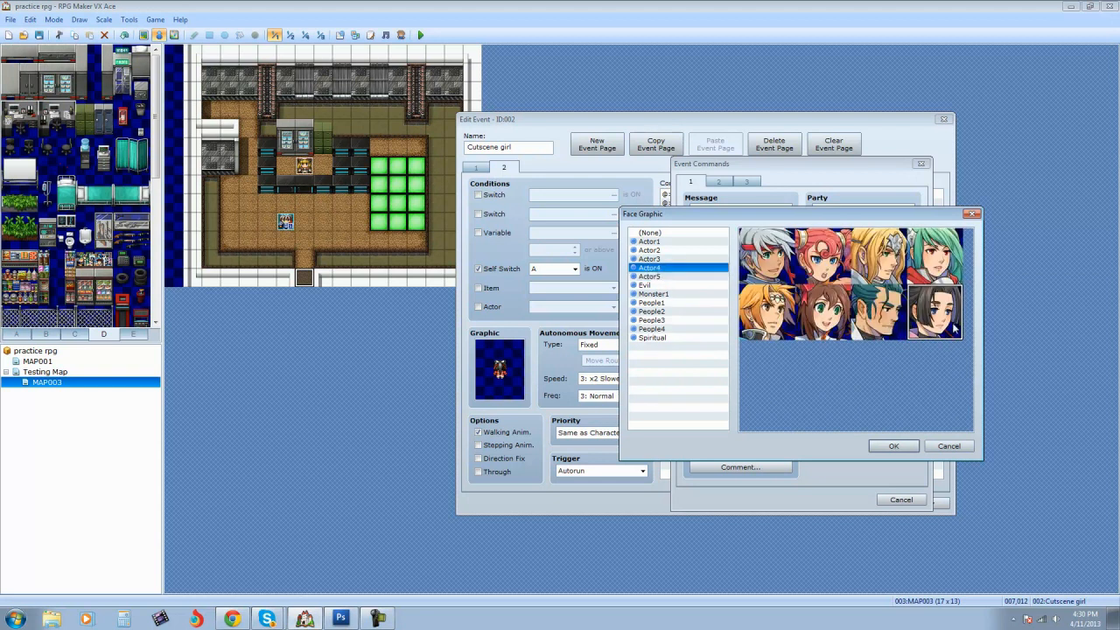
left_click(892, 446)
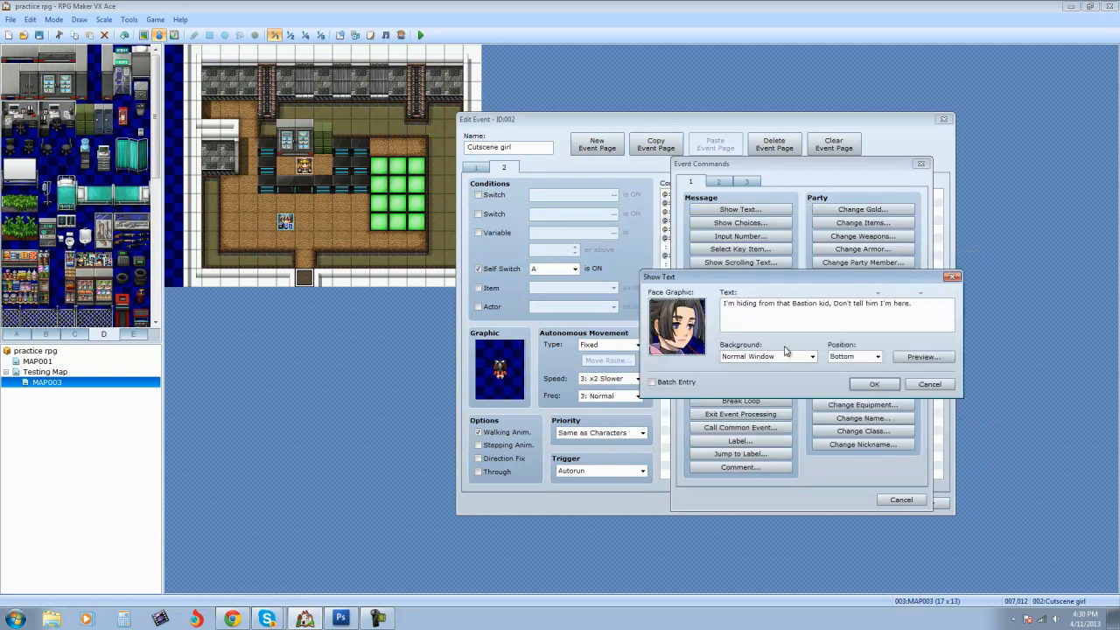
left_click(874, 384)
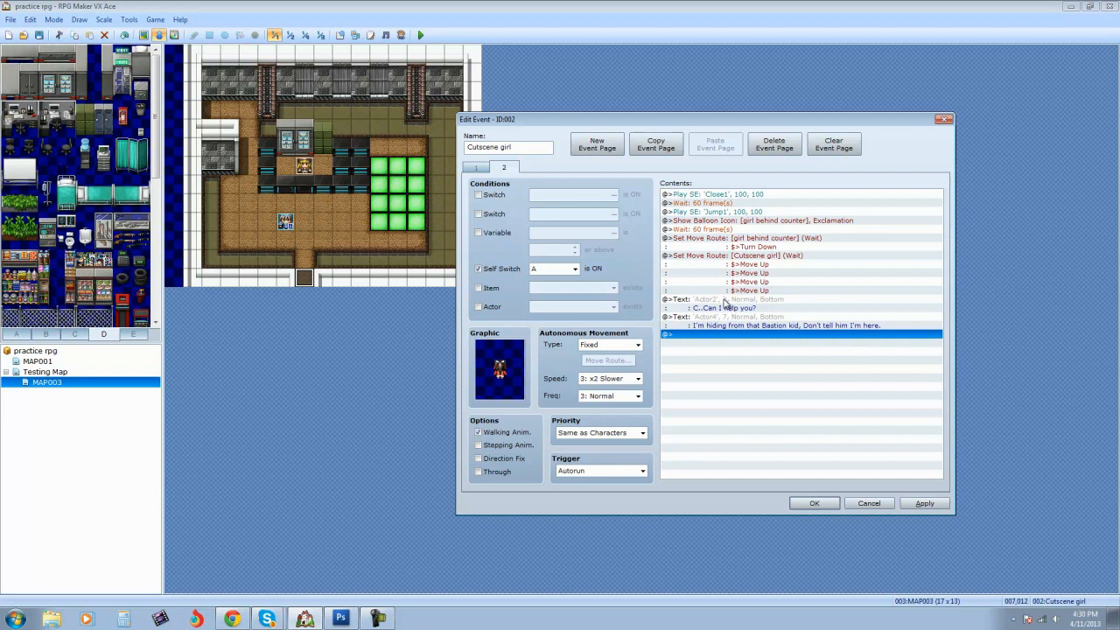
Step: Add a Show Text command reading "Oh! Okay, got it!" with the red-beret Actor2 face, and apply the event changes
double_click(726, 339)
left_click(740, 214)
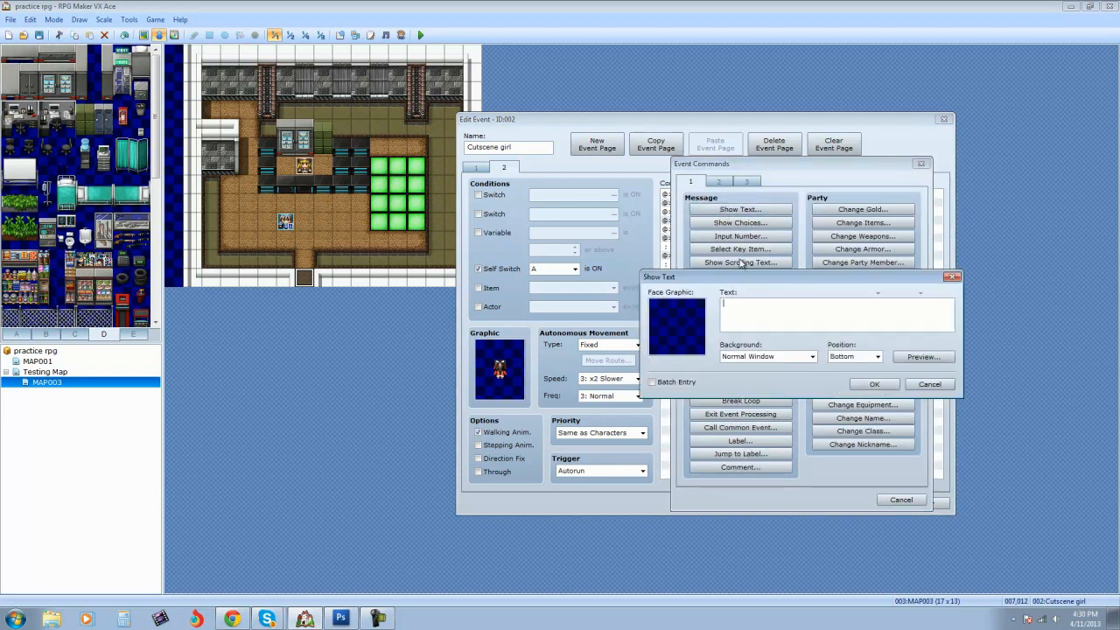
double_click(679, 324)
left_click(679, 258)
left_click(942, 277)
left_click(893, 446)
left_click(761, 321)
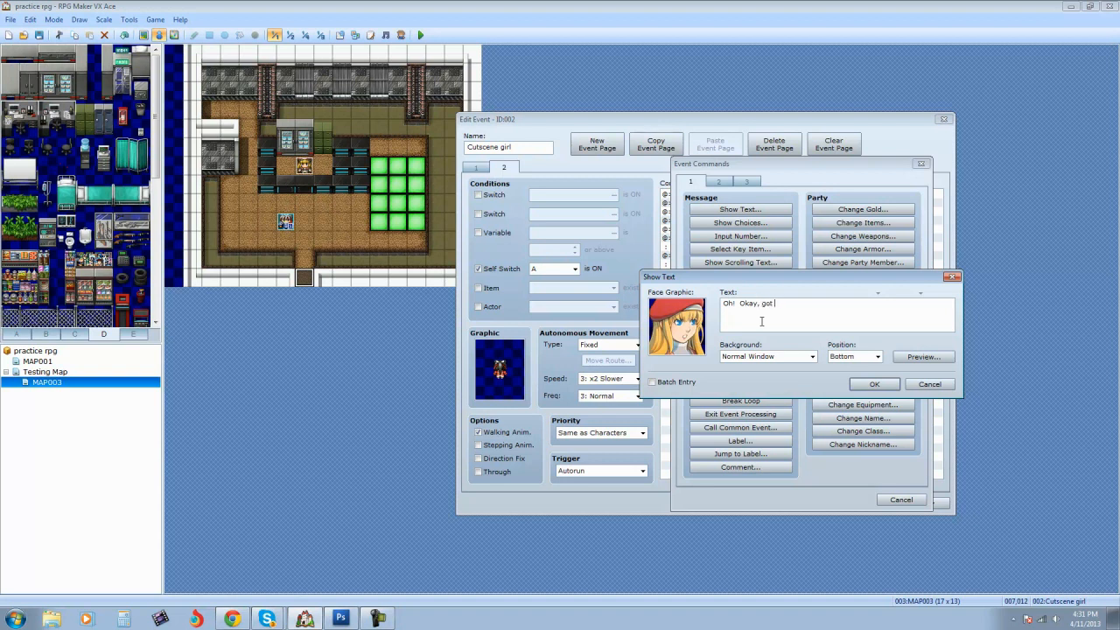
left_click(853, 385)
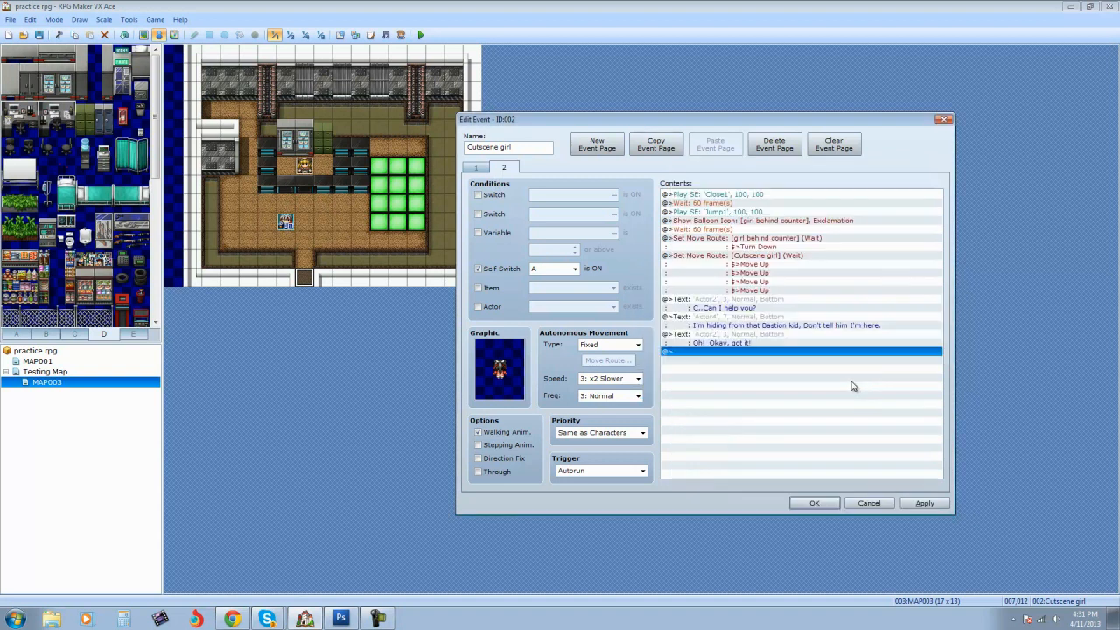
left_click(918, 504)
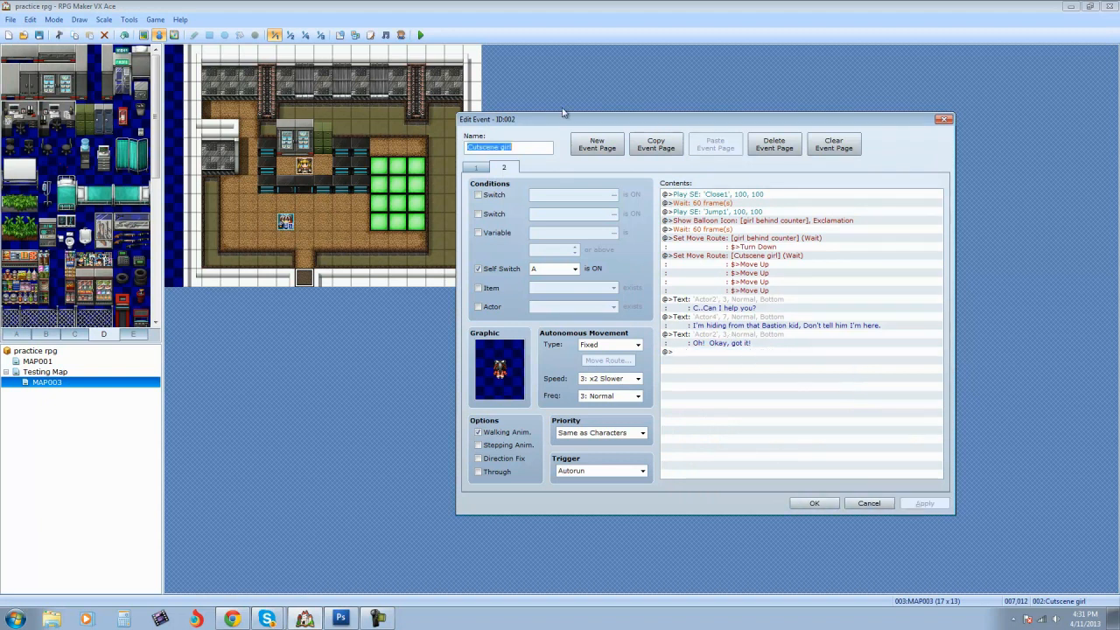
Step: After the last message, start a Set Move Route command for the Cutscene girl with three Move Left steps
left_click_drag(560, 122, 604, 94)
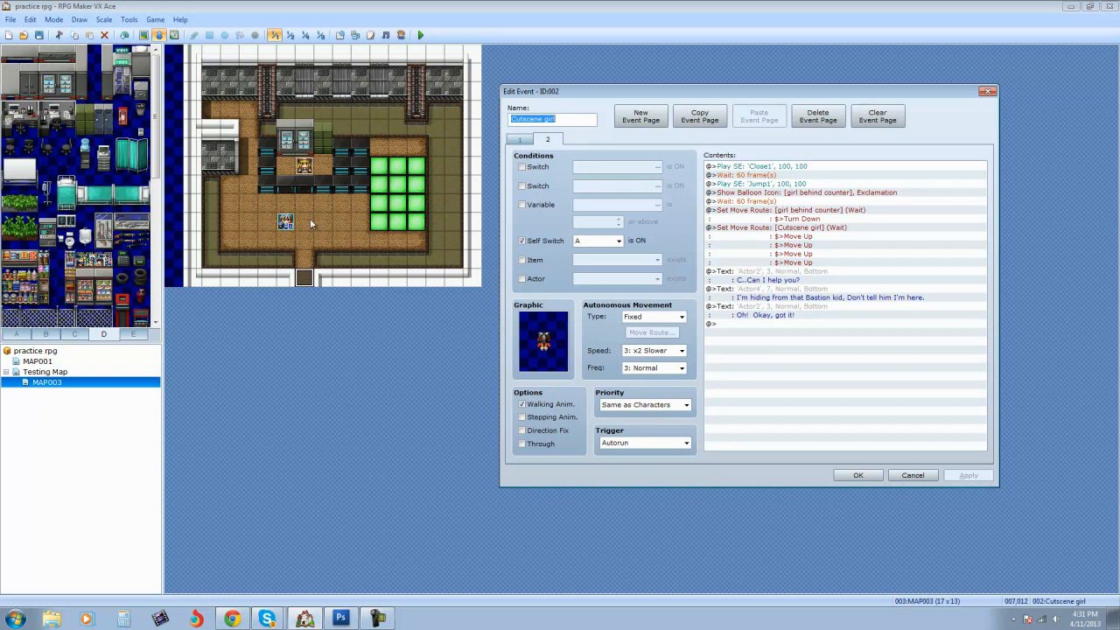
double_click(741, 325)
left_click(764, 154)
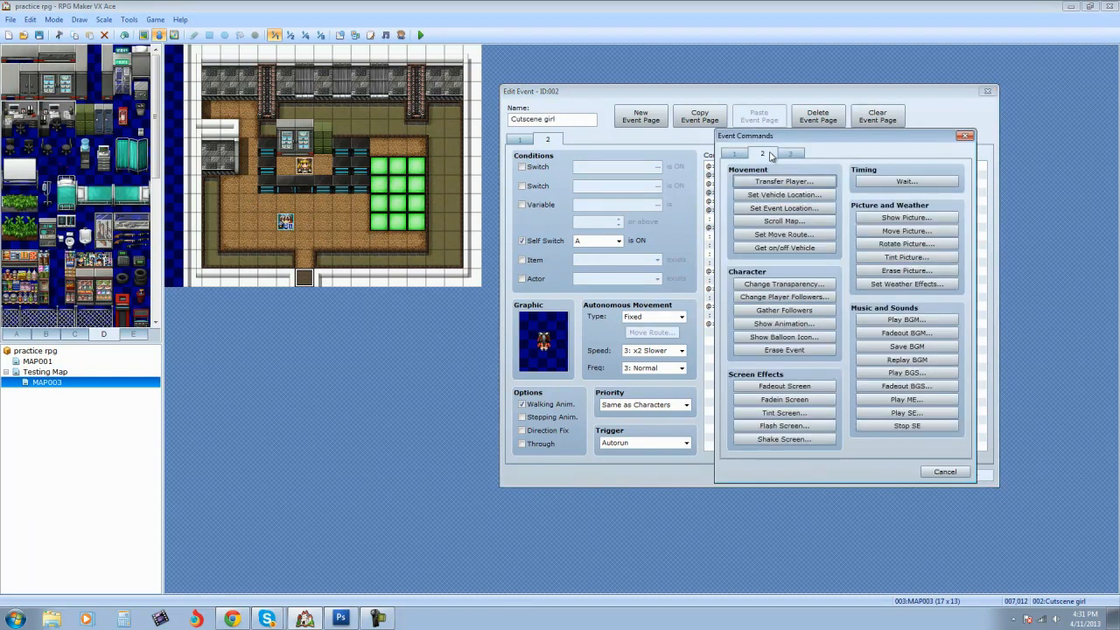
left_click(791, 235)
left_click(669, 201)
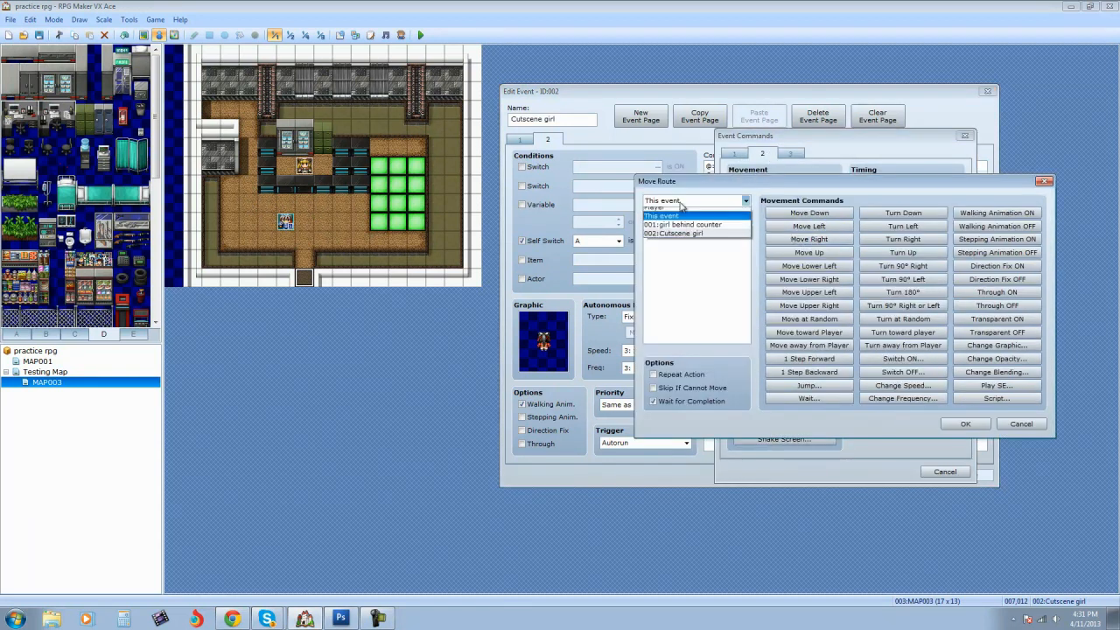
left_click(698, 239)
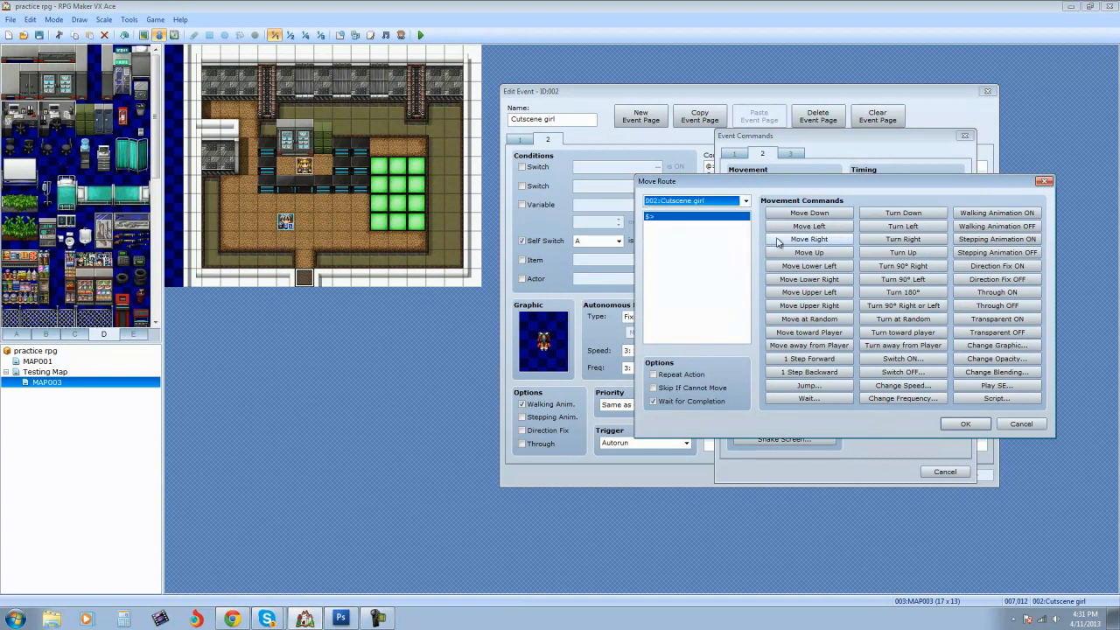
left_click(808, 225)
left_click(808, 226)
left_click(808, 226)
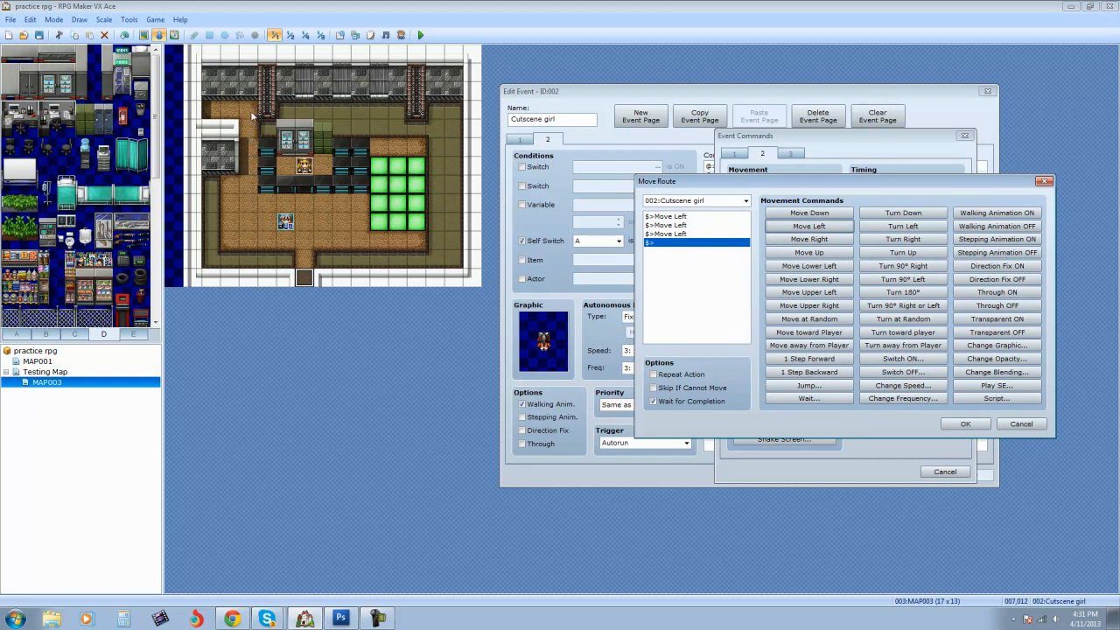
Step: Extend the Cutscene girl's route with five Move Up, two Move Left and one Turn Right, and add it to the event
left_click(829, 254)
left_click(828, 254)
left_click(828, 254)
left_click(829, 253)
left_click(828, 254)
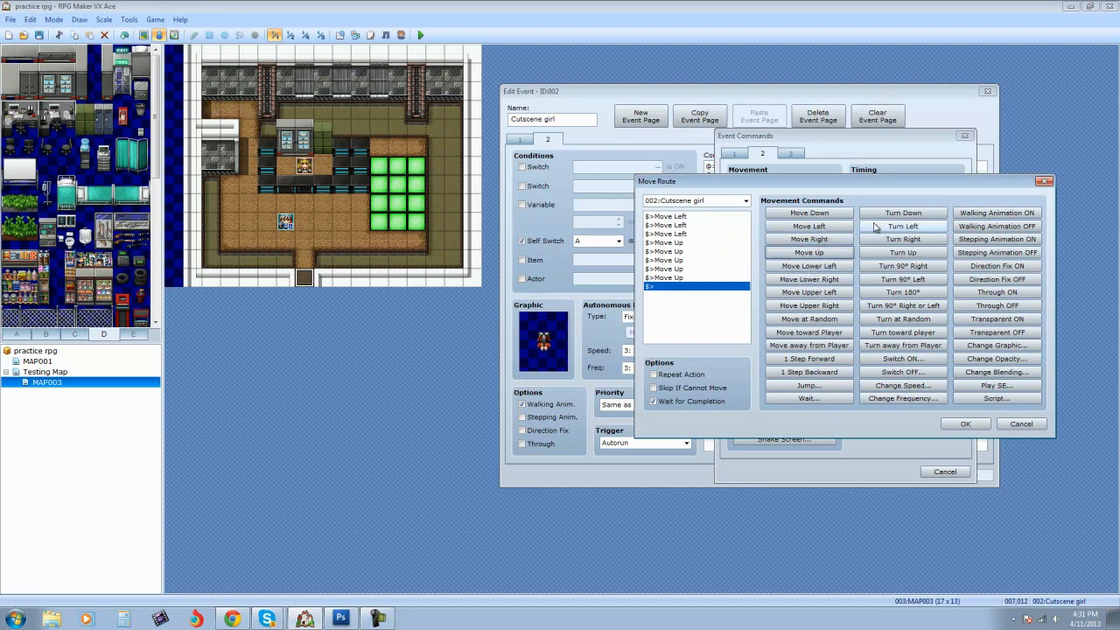
left_click(835, 227)
left_click(836, 228)
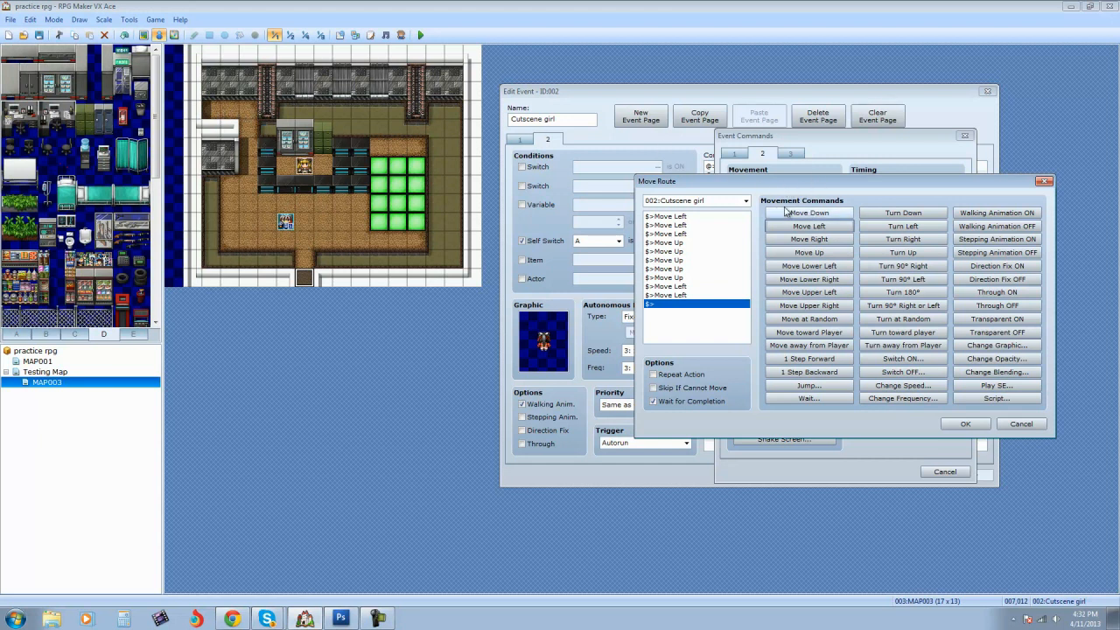
left_click(891, 244)
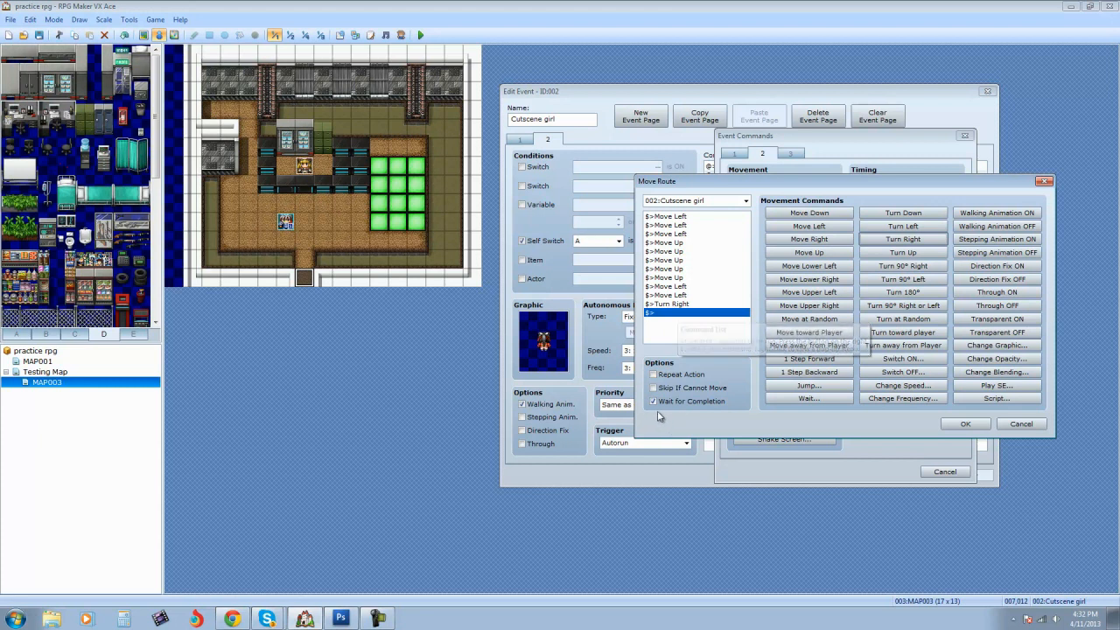
left_click(965, 423)
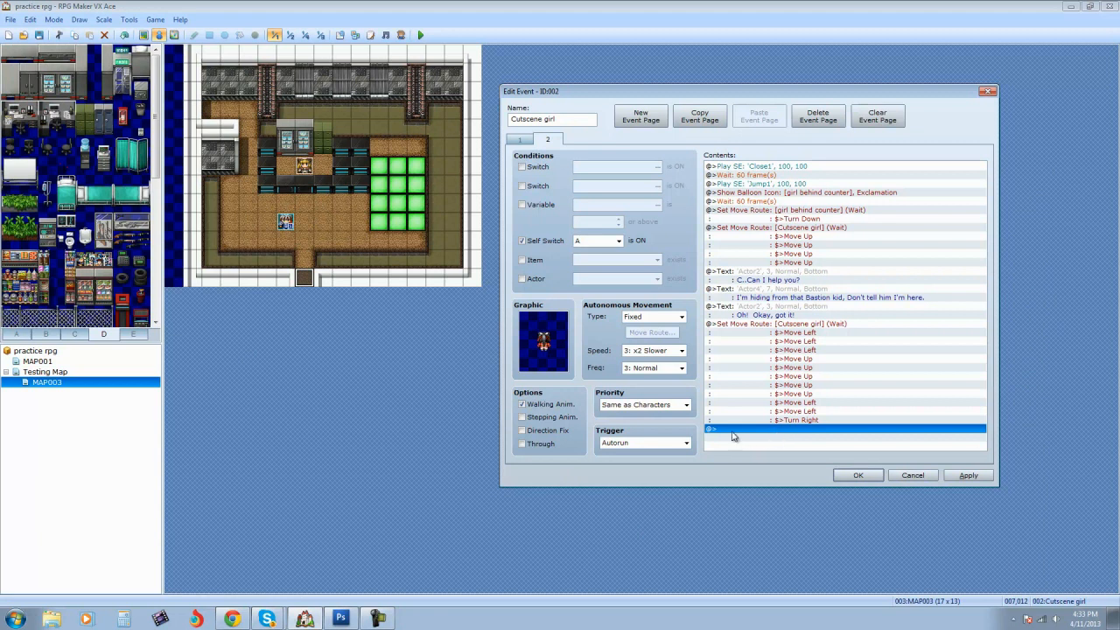
Step: Add a Change Transparency command set to OFF after the move route and save the Cutscene girl event
double_click(794, 428)
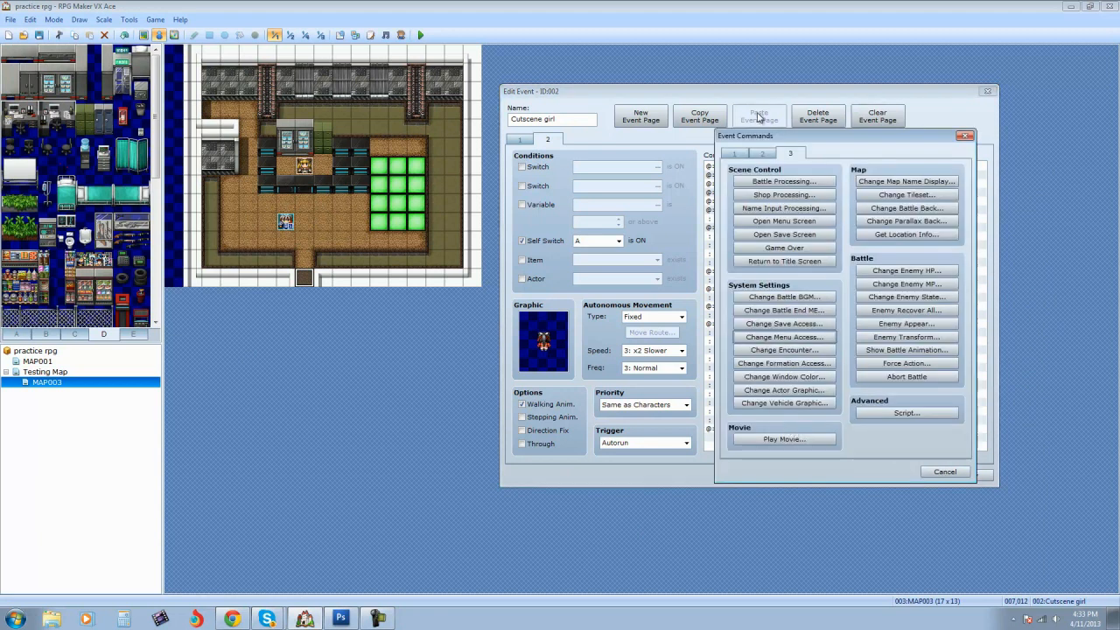
left_click(762, 155)
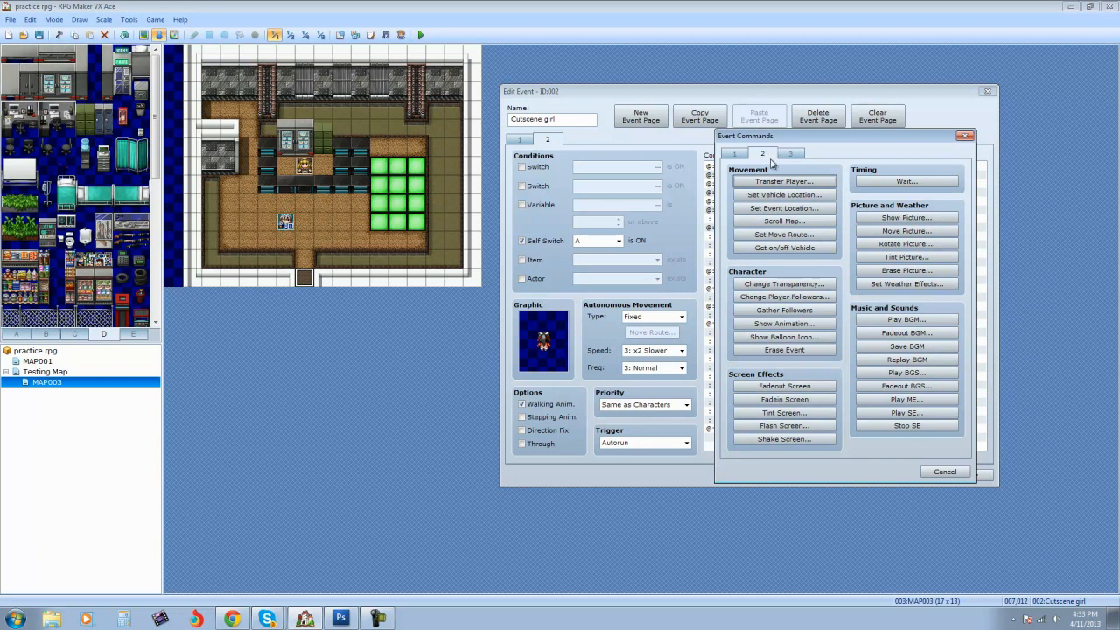
left_click(792, 285)
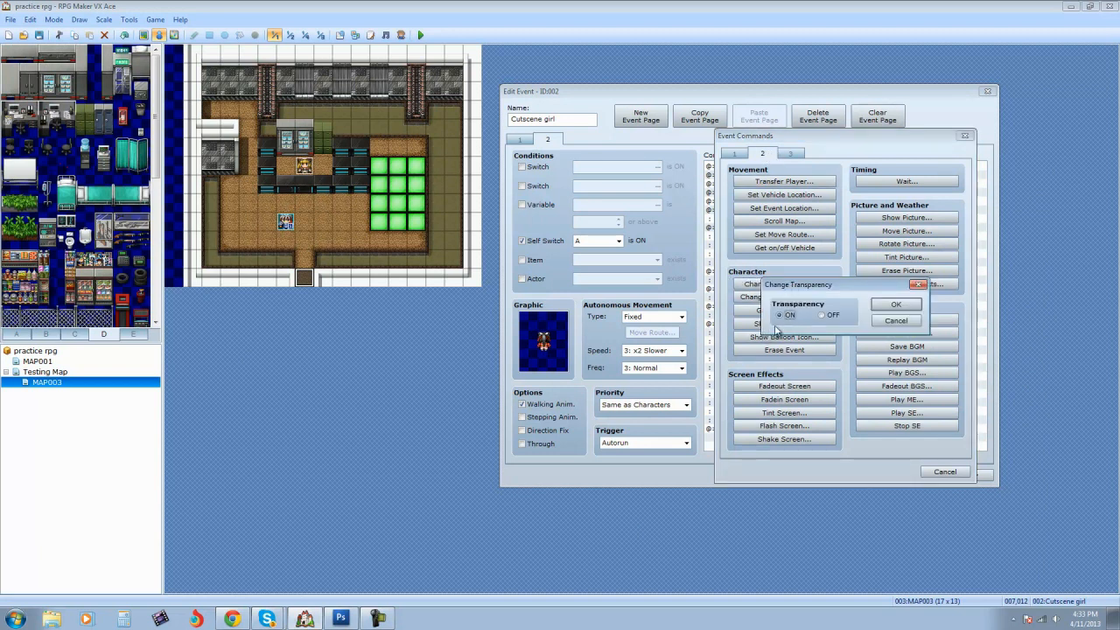
left_click(827, 318)
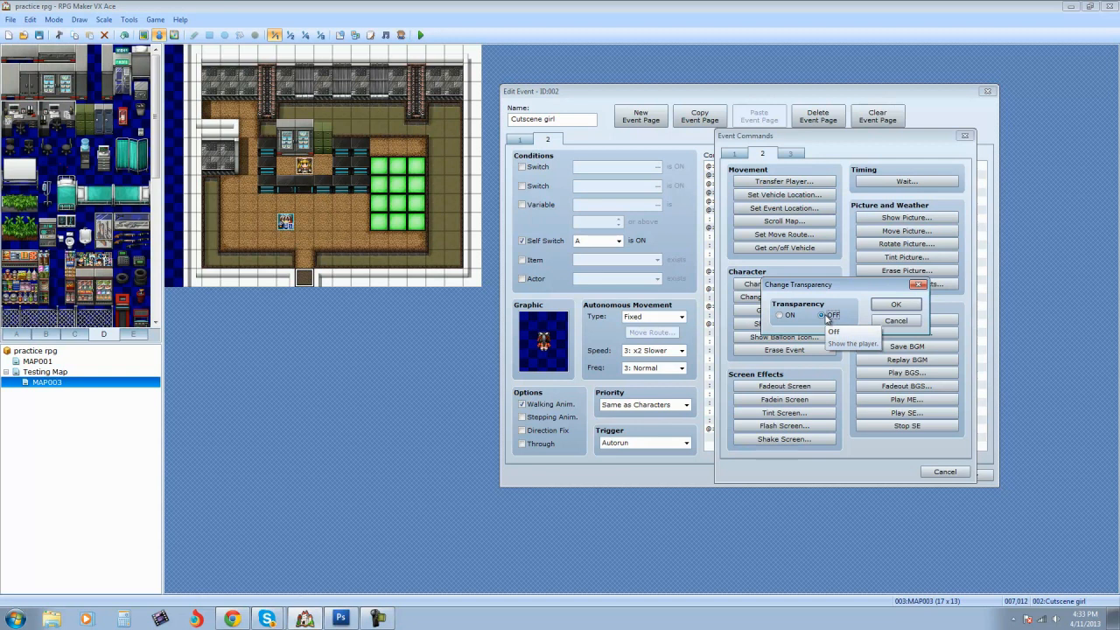
left_click(893, 306)
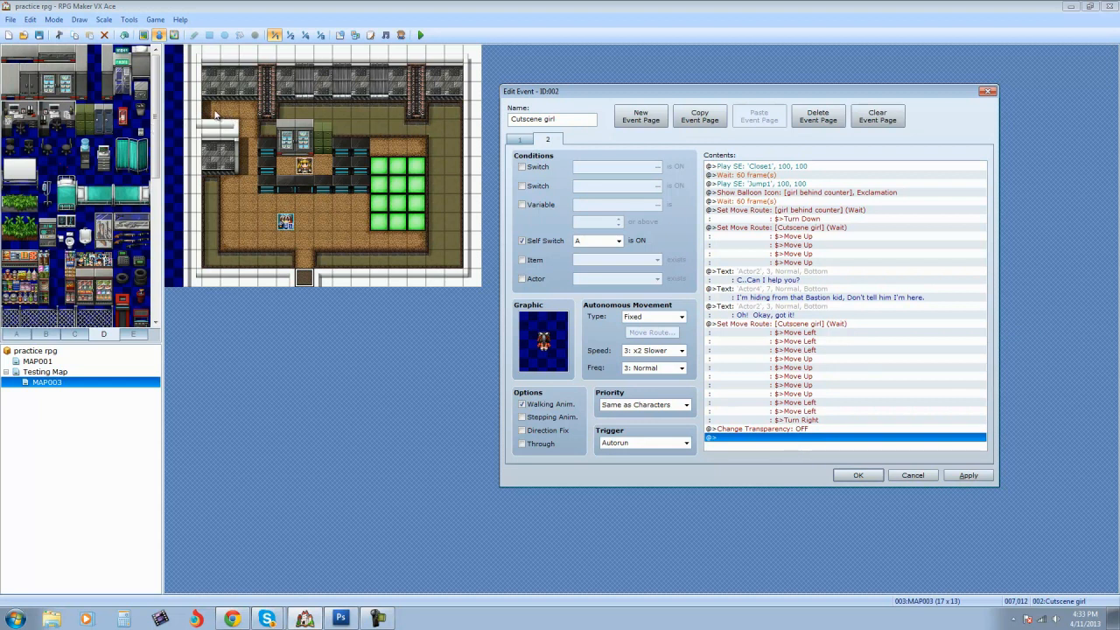
left_click(286, 221)
left_click(859, 475)
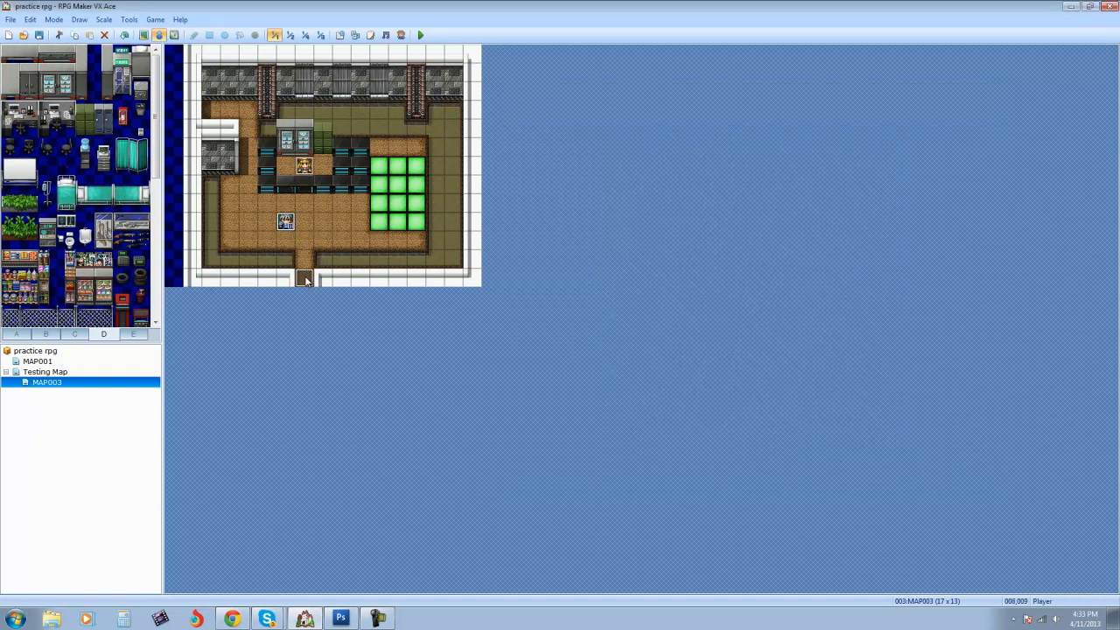
Step: Move the player's starting position to the tile above the doorway and return it to its original tile
left_click_drag(286, 221, 304, 259)
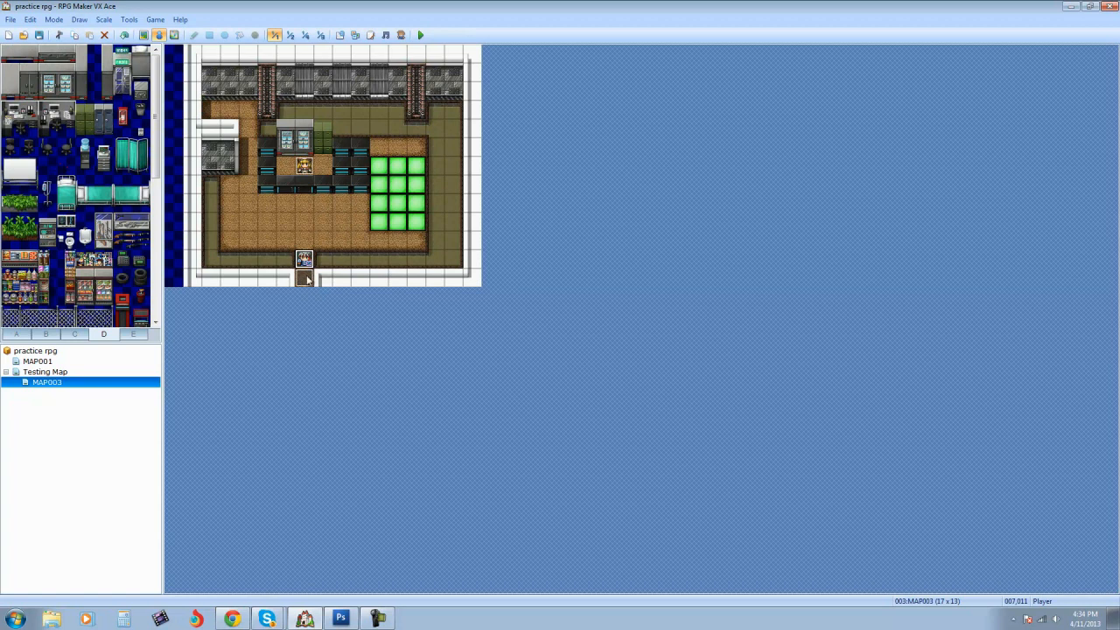
left_click_drag(341, 255, 282, 227)
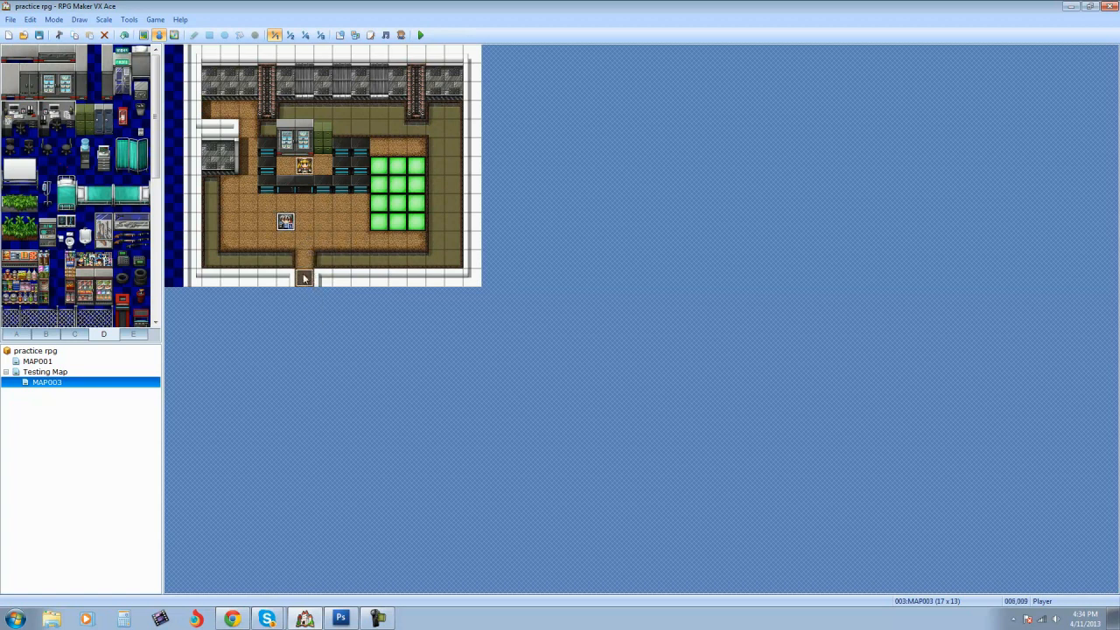
Step: On page 2 of the Cutscene girl event, insert a Transfer Player command to MAP003 (007,012), direction Up, before Change Transparency
right_click(304, 278)
left_click(346, 289)
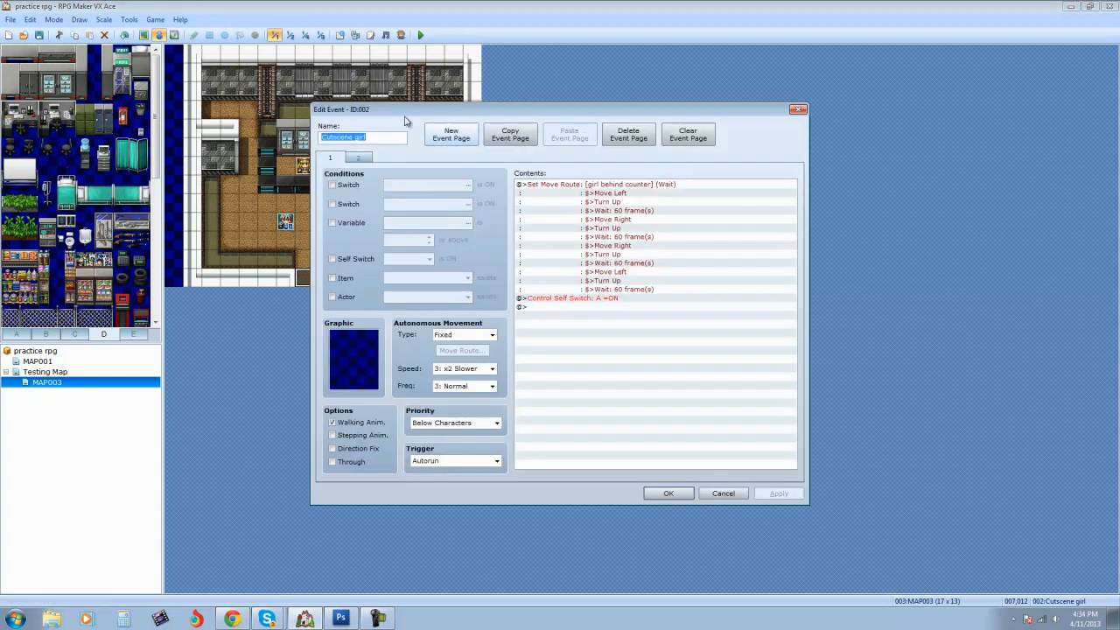
left_click(358, 156)
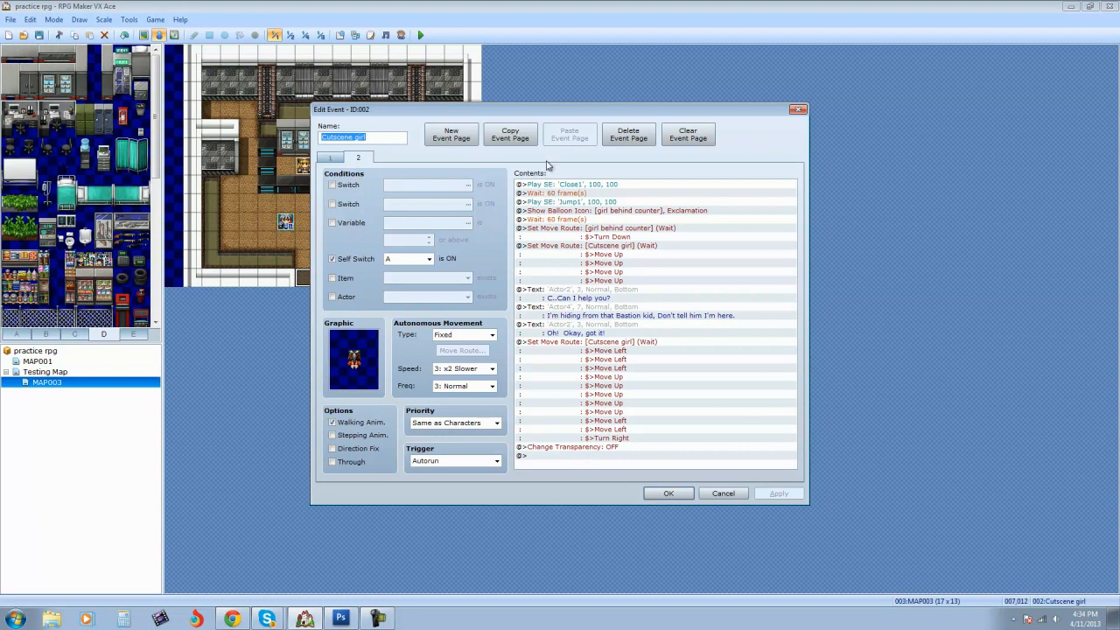
left_click_drag(530, 117, 683, 111)
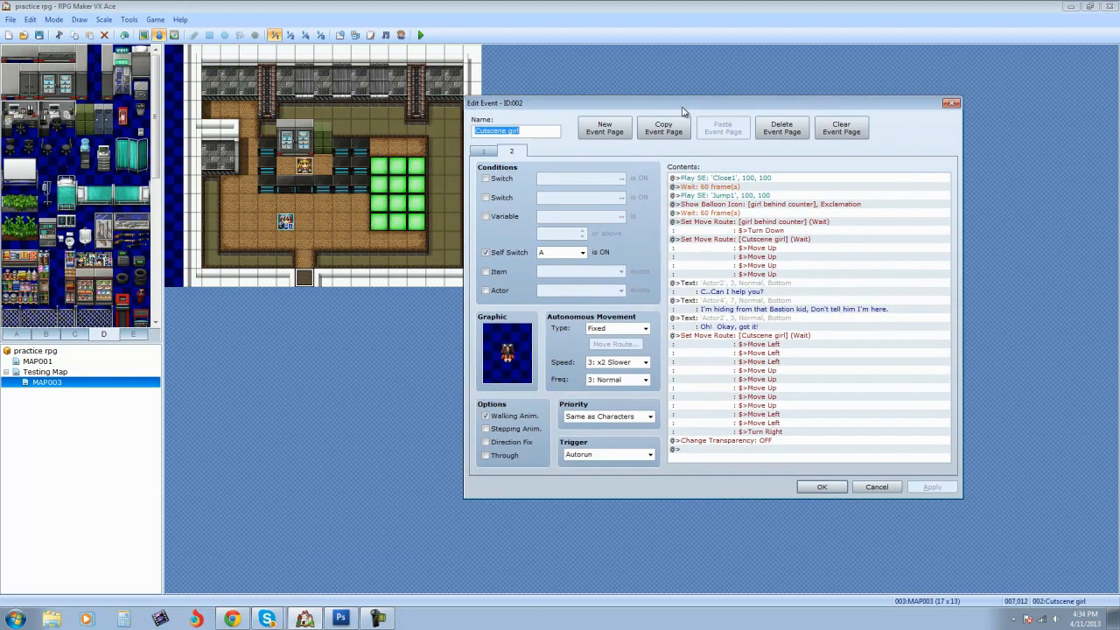
double_click(754, 447)
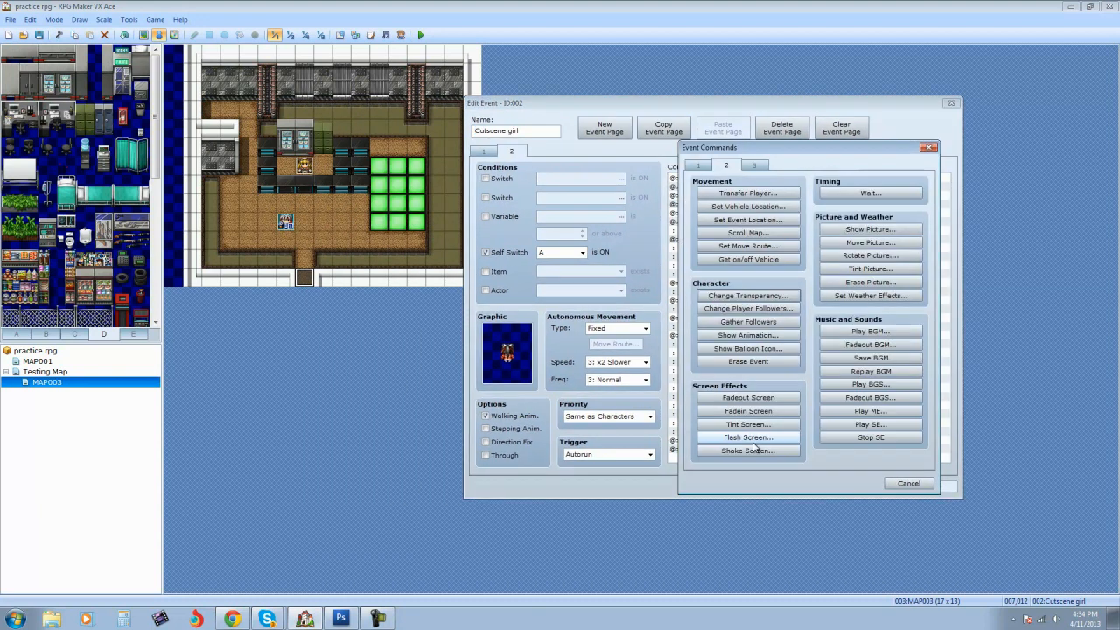
left_click(737, 194)
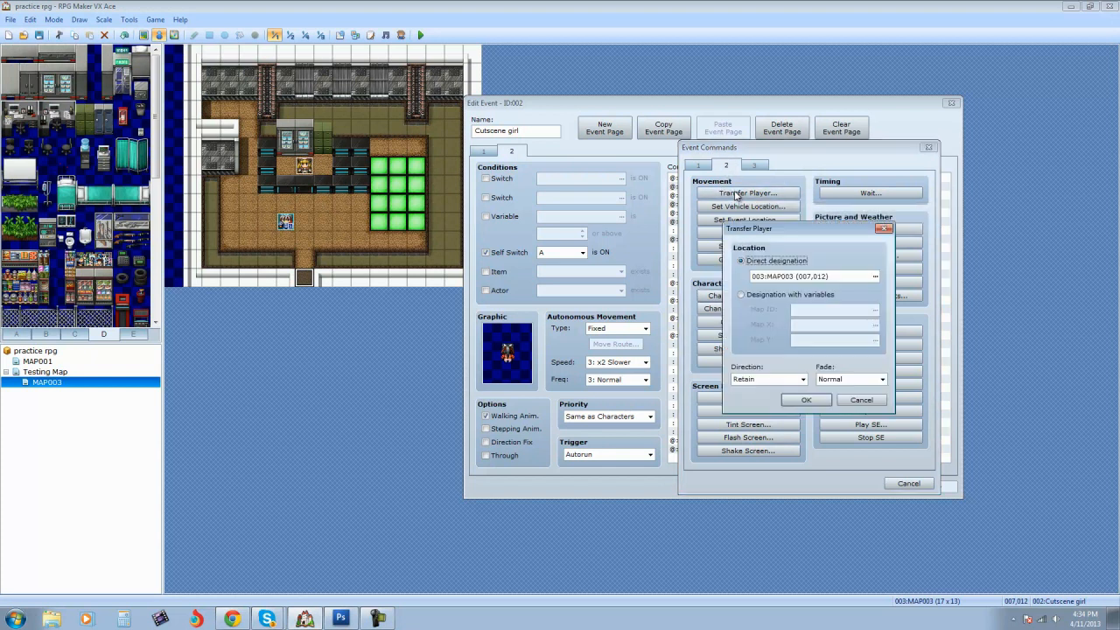
left_click(875, 276)
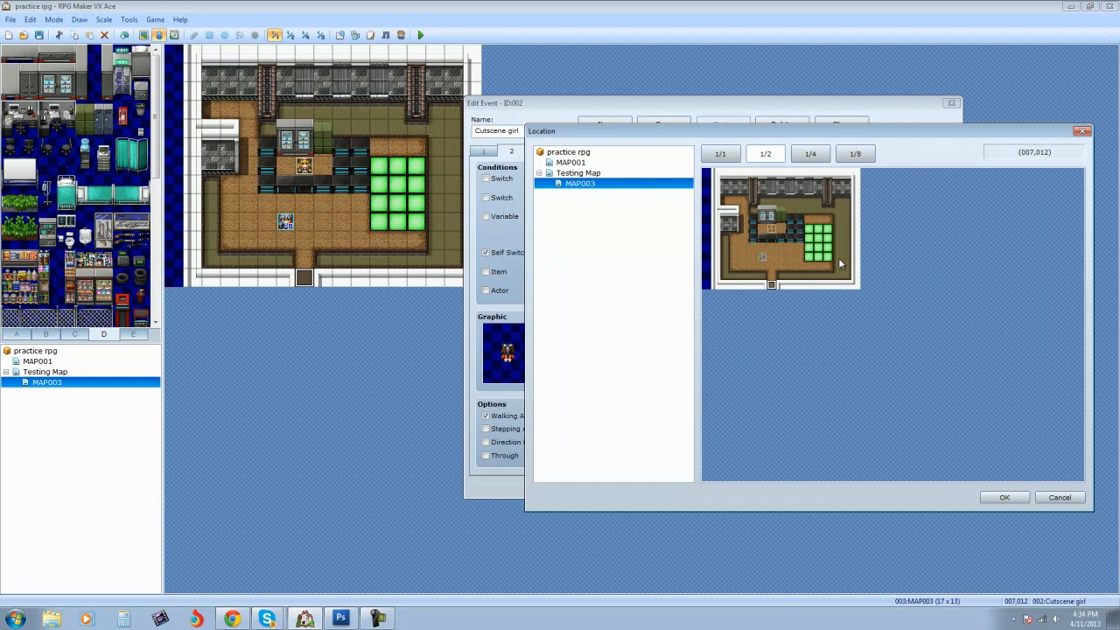
left_click(771, 278)
left_click(1004, 497)
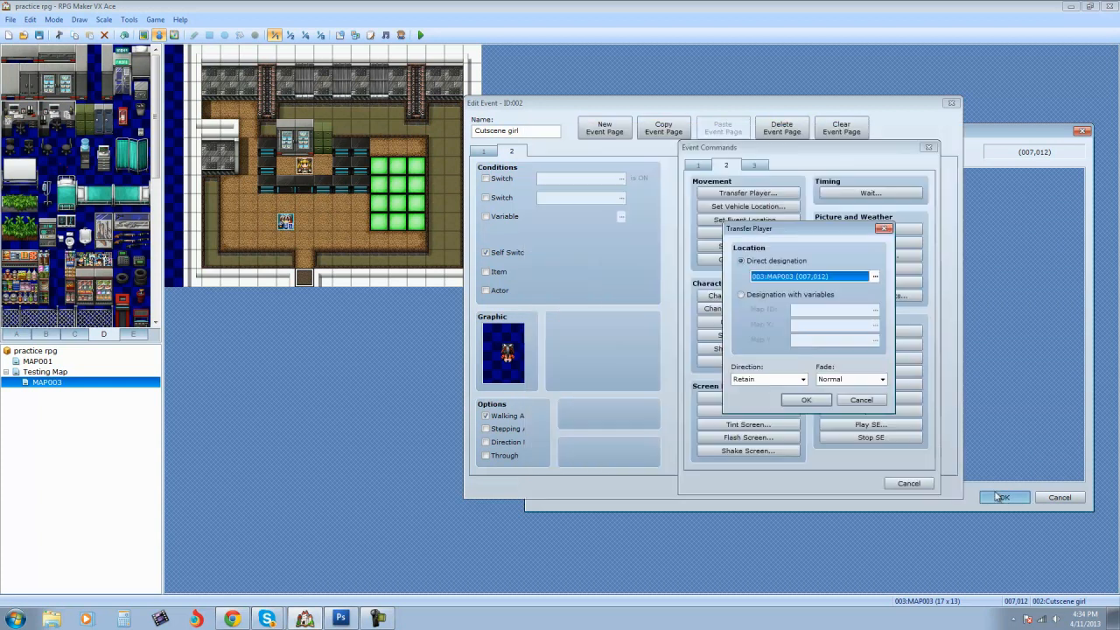
left_click(803, 381)
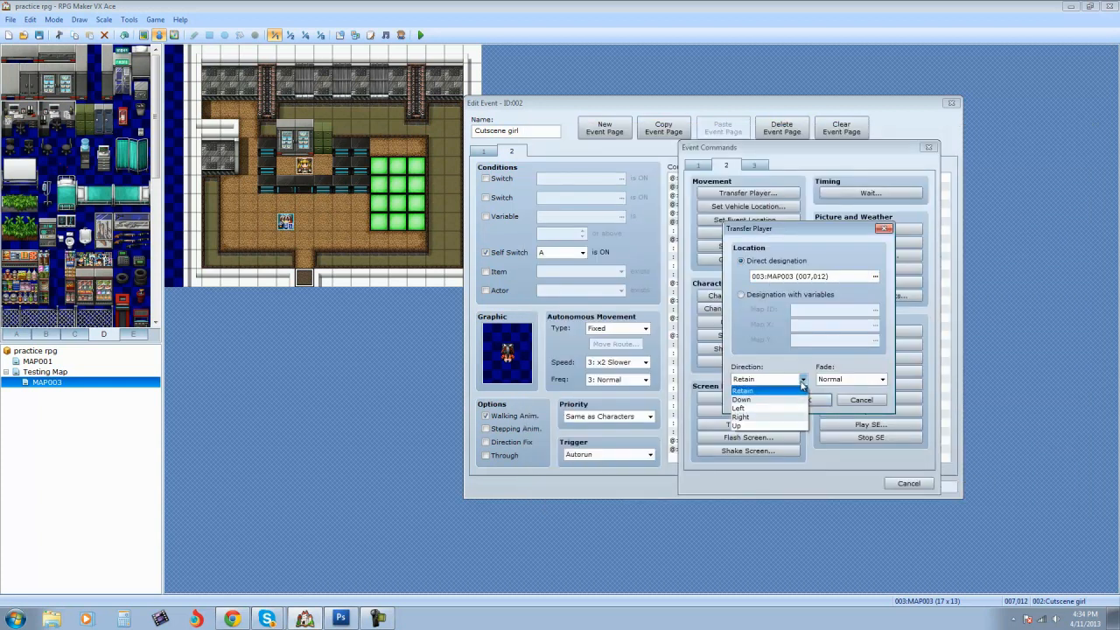
left_click(740, 428)
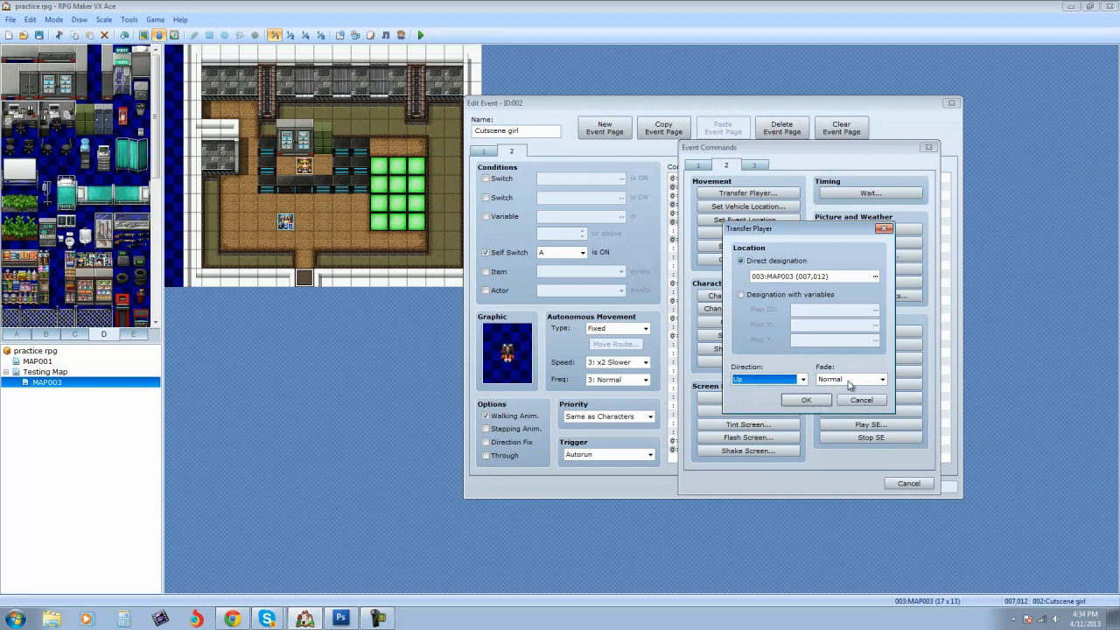
left_click(805, 400)
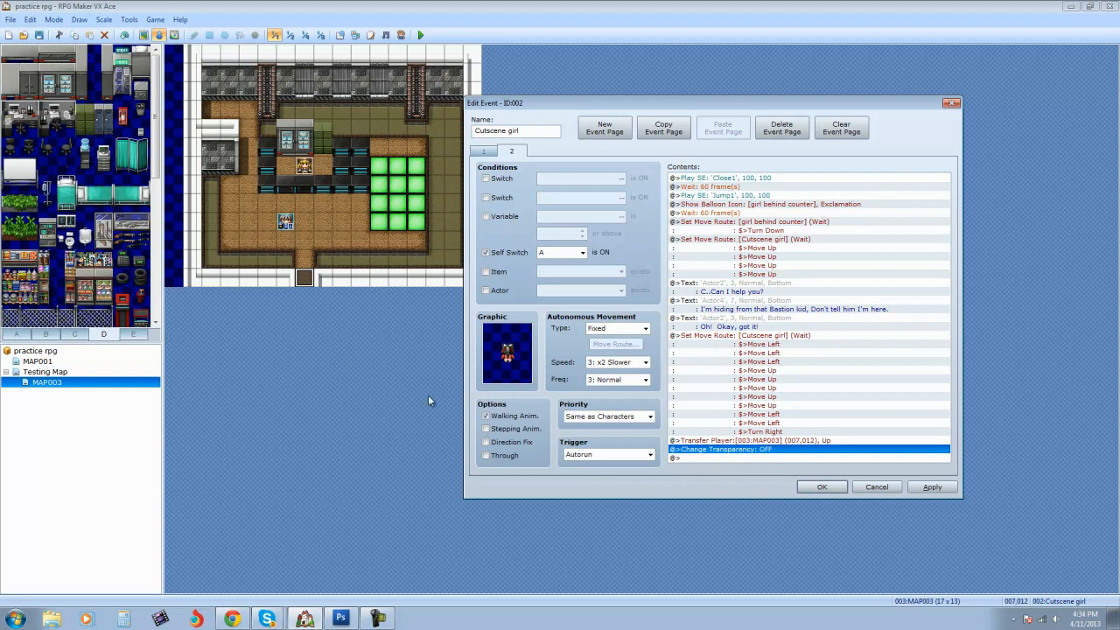
Step: Add a Set Move Route command for the Player with four Move Up steps after the Change Transparency command
double_click(768, 458)
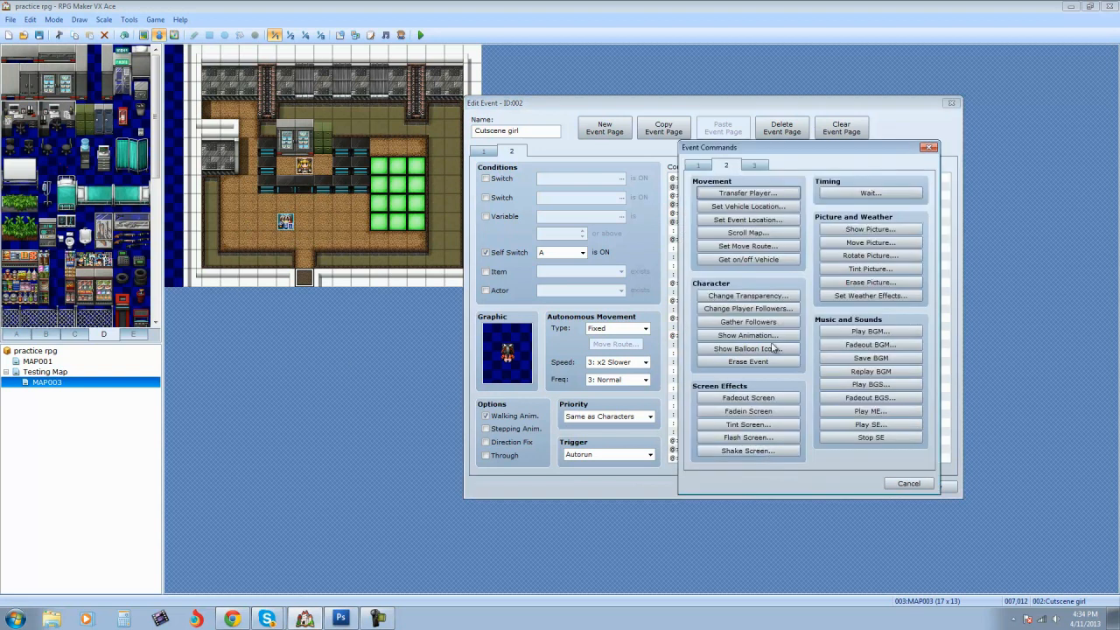
left_click(748, 246)
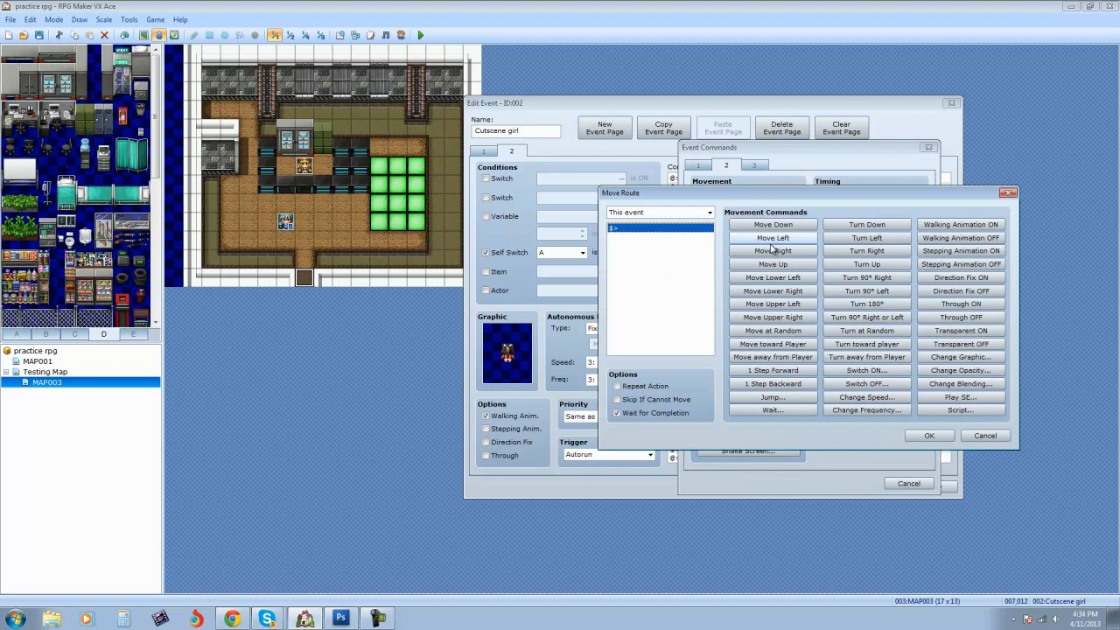
left_click(652, 214)
left_click(646, 224)
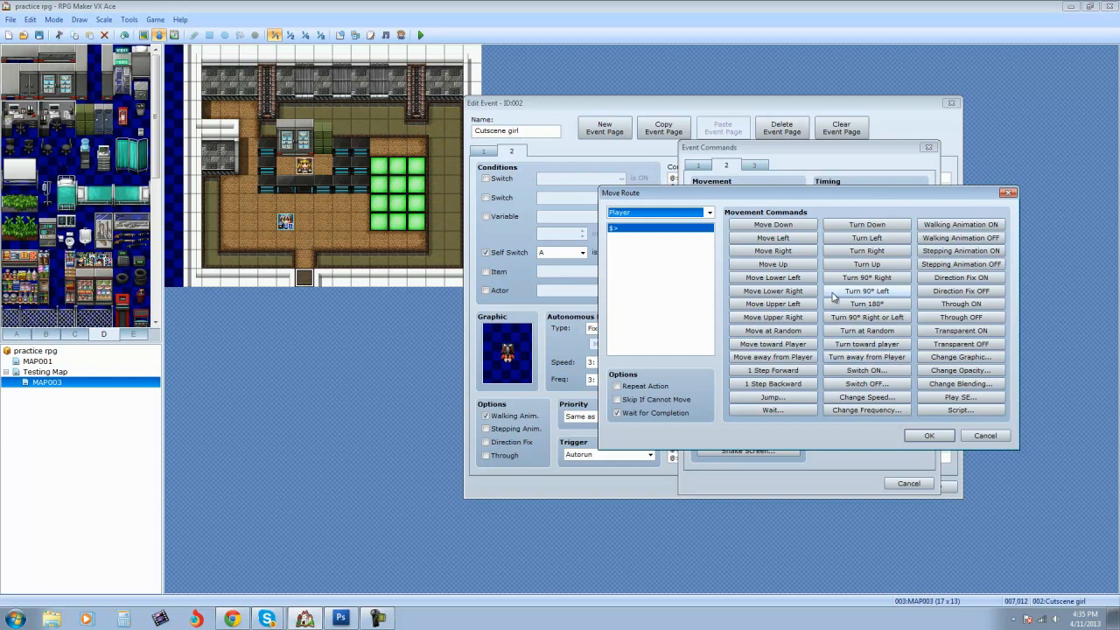
left_click(788, 264)
left_click(787, 264)
left_click(787, 265)
left_click(787, 264)
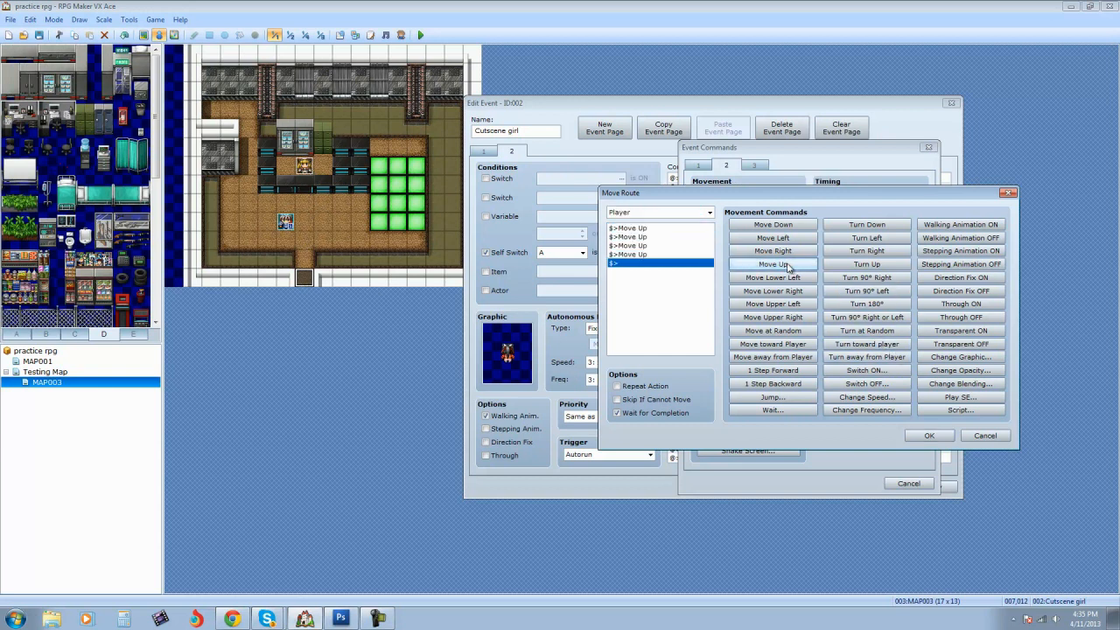
left_click(929, 435)
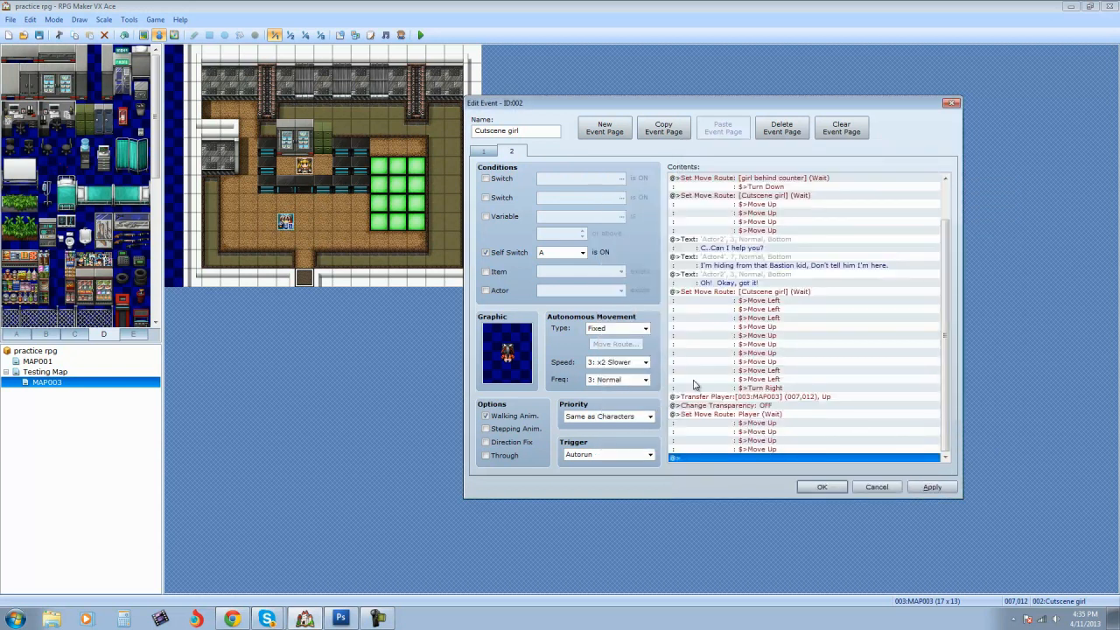
Step: Add a Show Text command after the player's move route with the silver-haired Actor4 face and the text "Have you seen cutscene girl?"
double_click(774, 458)
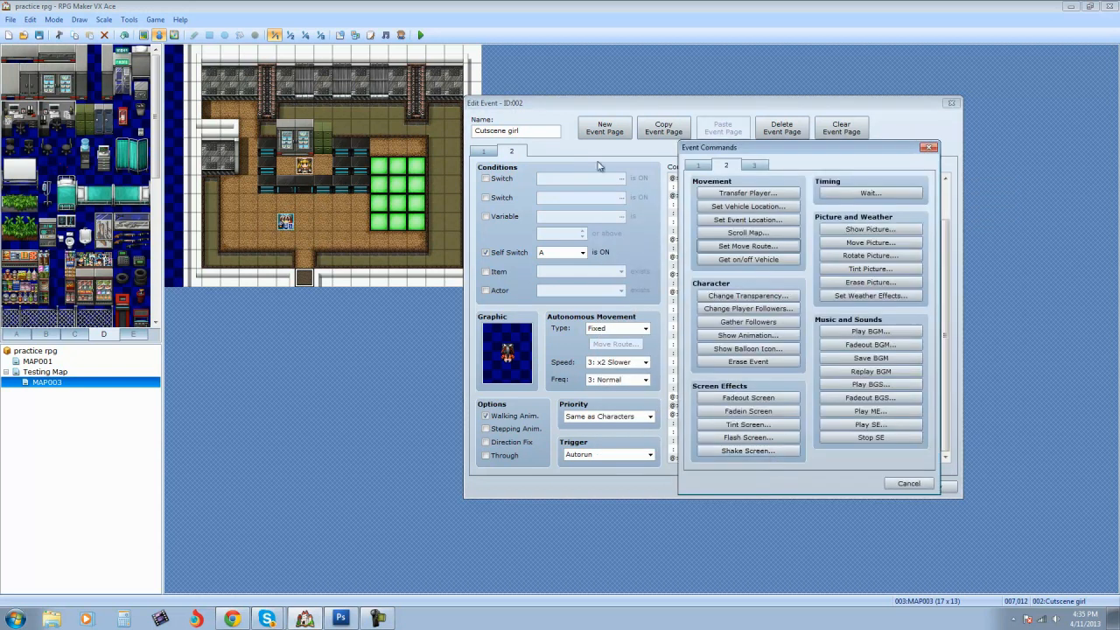
left_click(720, 193)
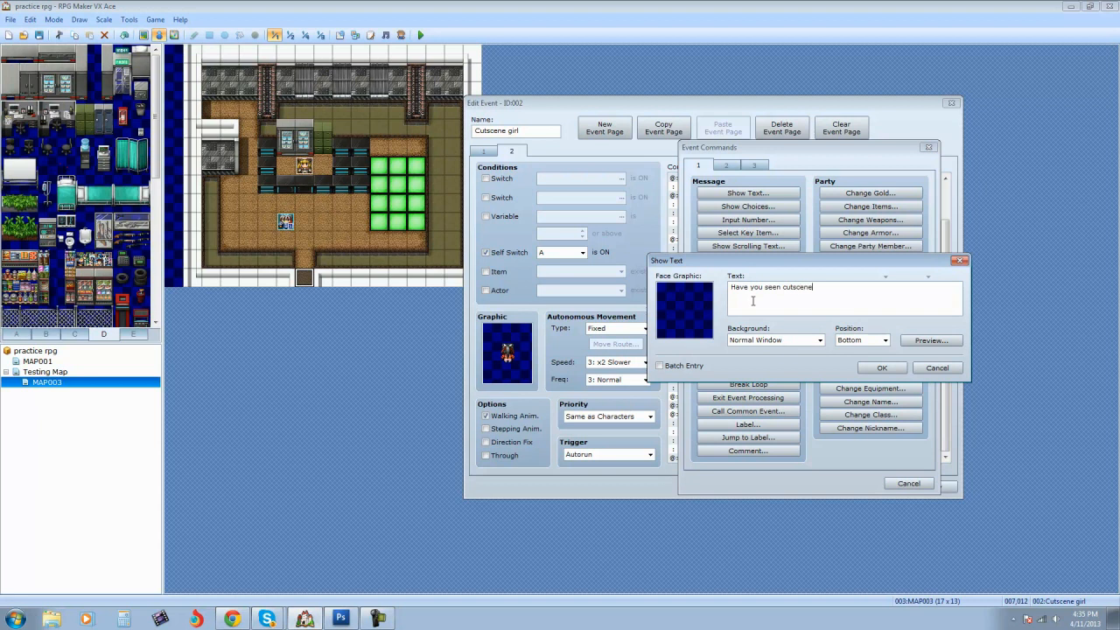
double_click(707, 329)
left_click(656, 235)
left_click(658, 243)
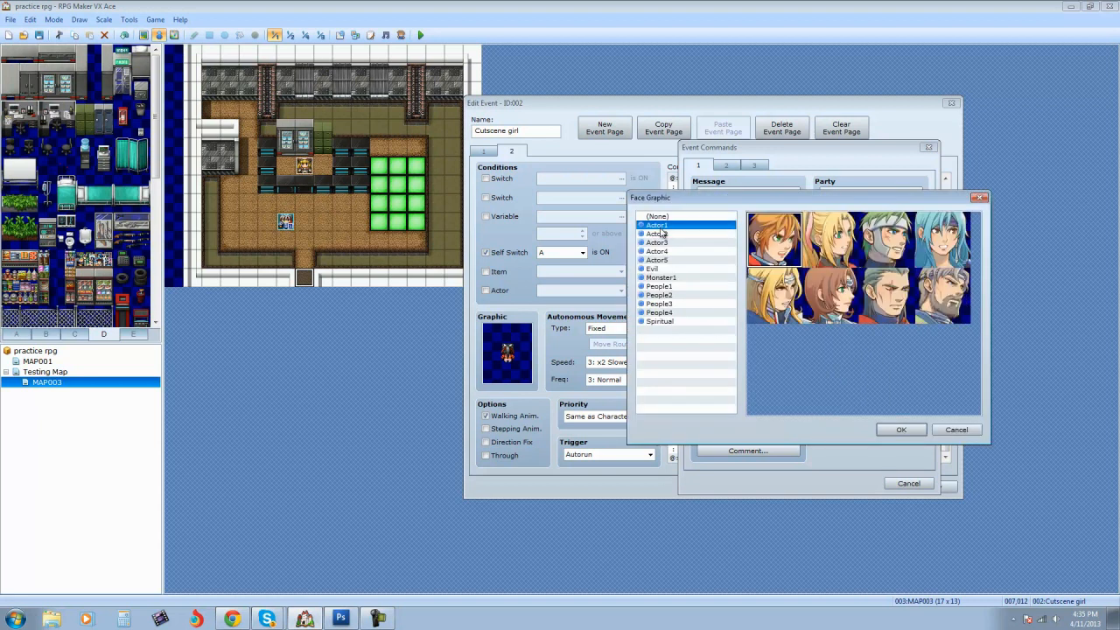
left_click(677, 252)
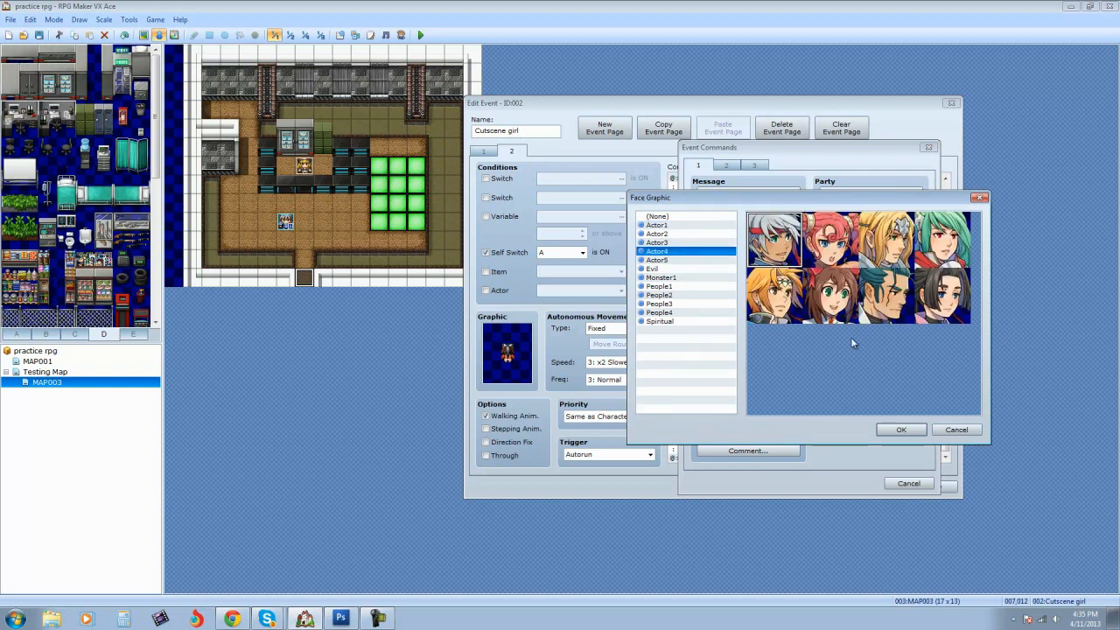
left_click(901, 430)
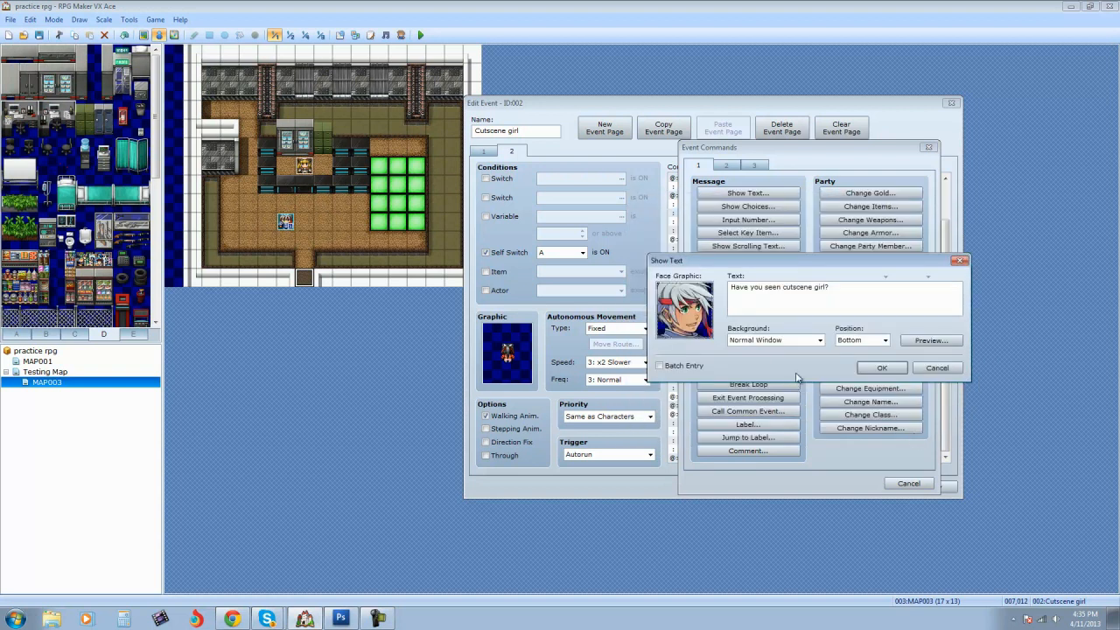
left_click(883, 368)
Step: Add the counter girl's reply with the red-hatted Actor2 face and the text "oh of course not! Shes definately not in here! Wink*"
double_click(773, 458)
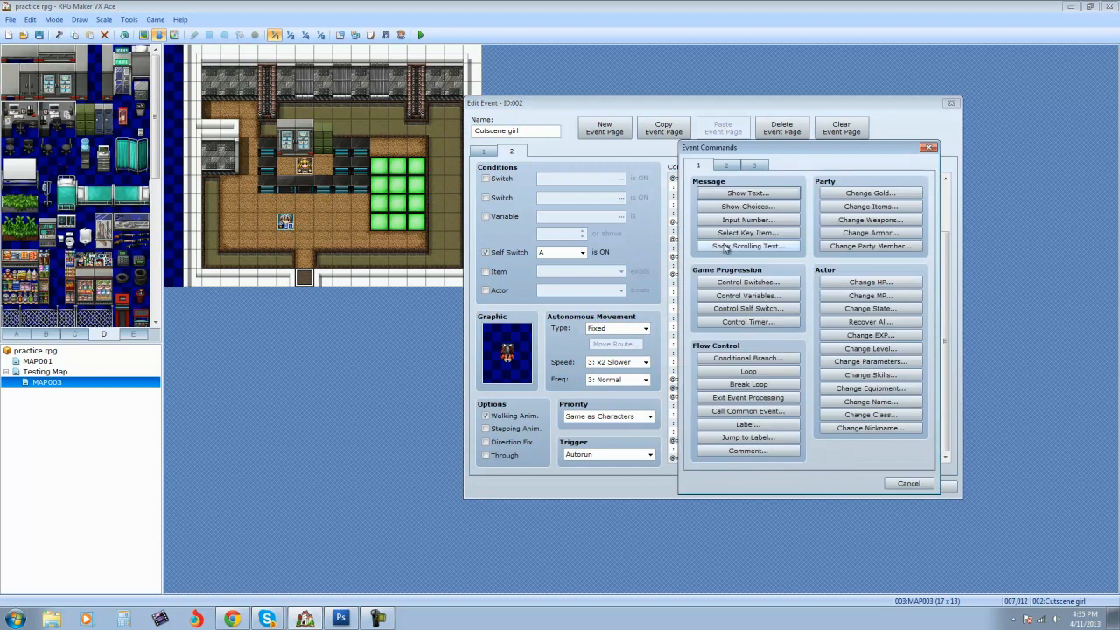
left_click(747, 193)
double_click(698, 301)
left_click(677, 234)
left_click(925, 266)
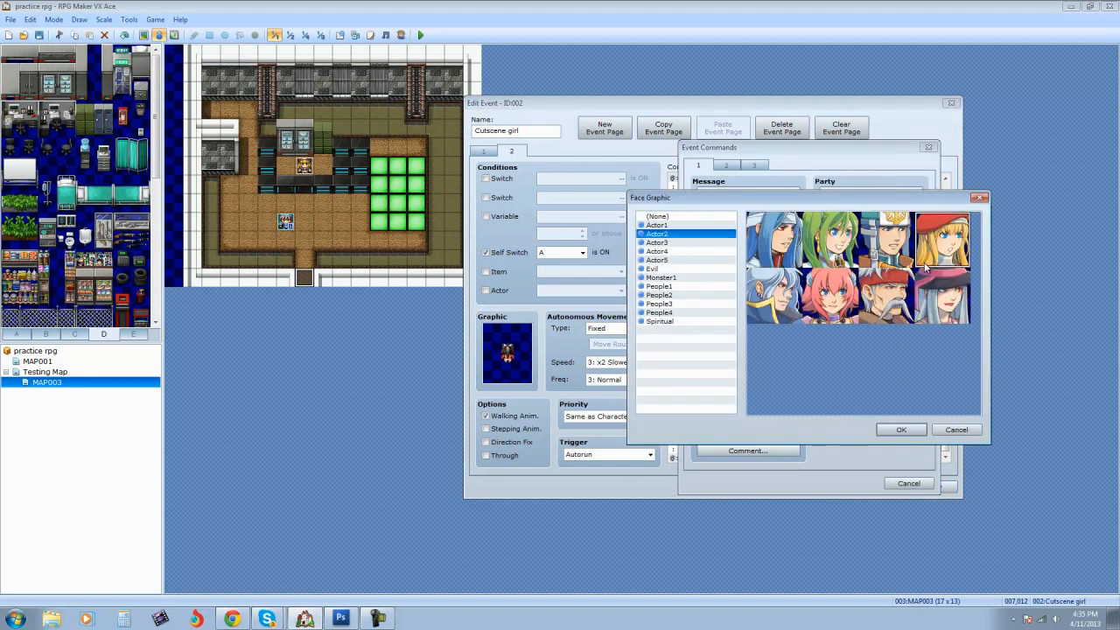
left_click(896, 429)
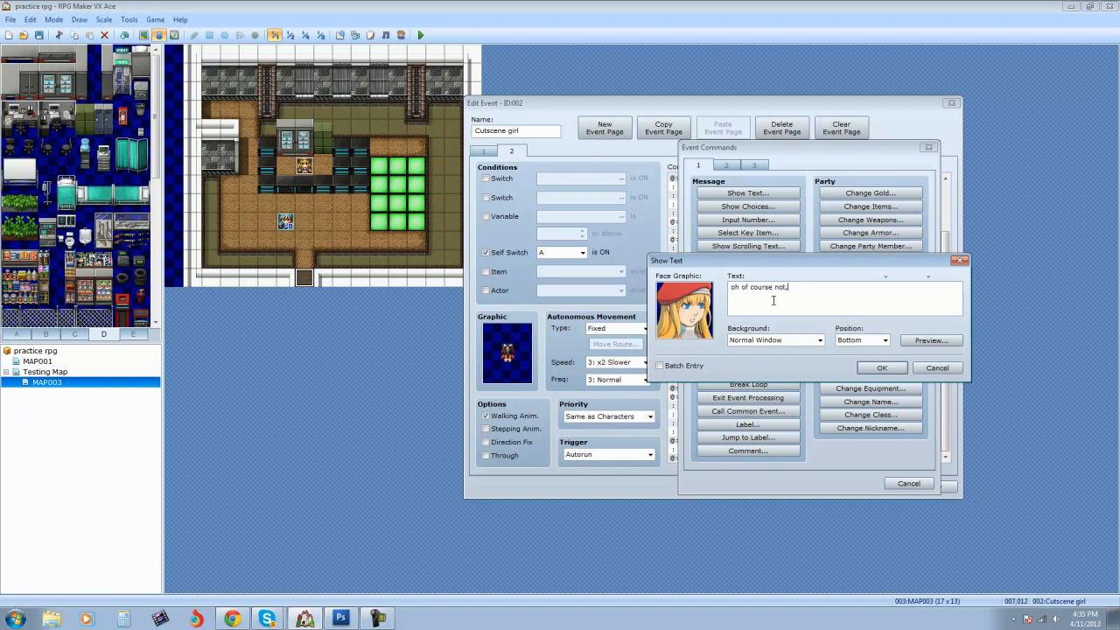
type("Sjhes definately not in here! Wink*")
left_click(881, 368)
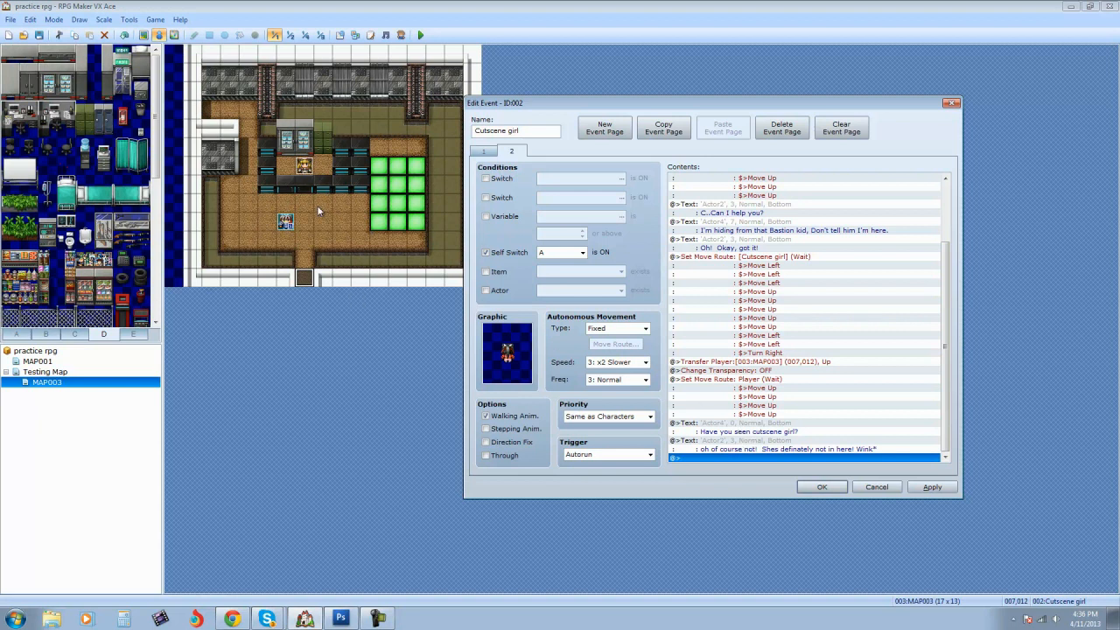
Step: Add a silver-haired Actor4 message "Hmm... I think I'm still going to take a look around.", with "around." on a second line
double_click(742, 457)
left_click(744, 194)
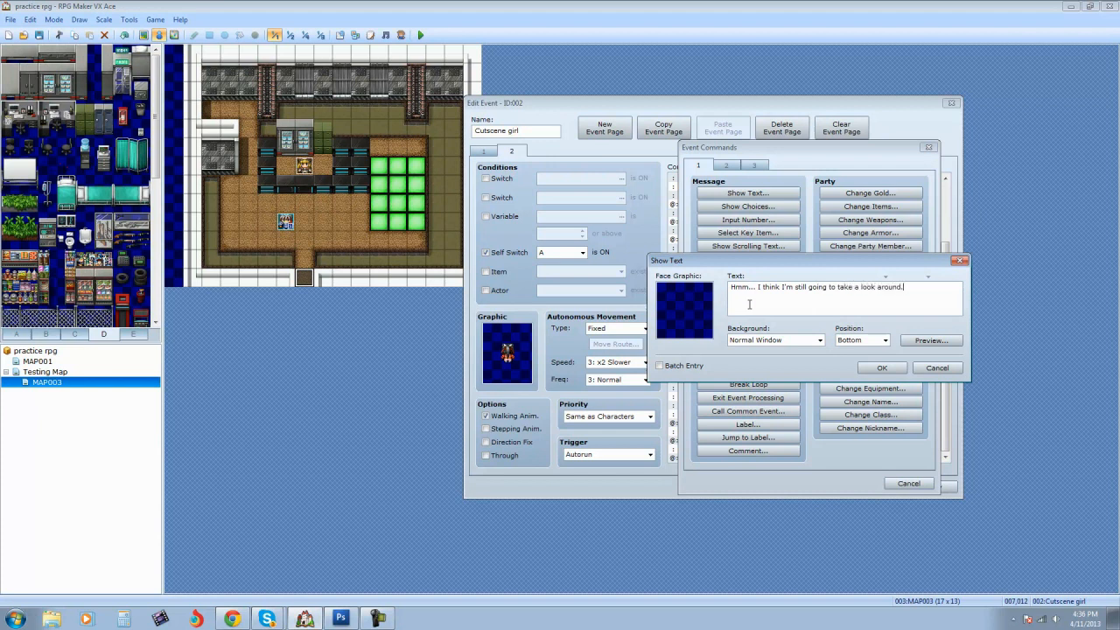
double_click(700, 311)
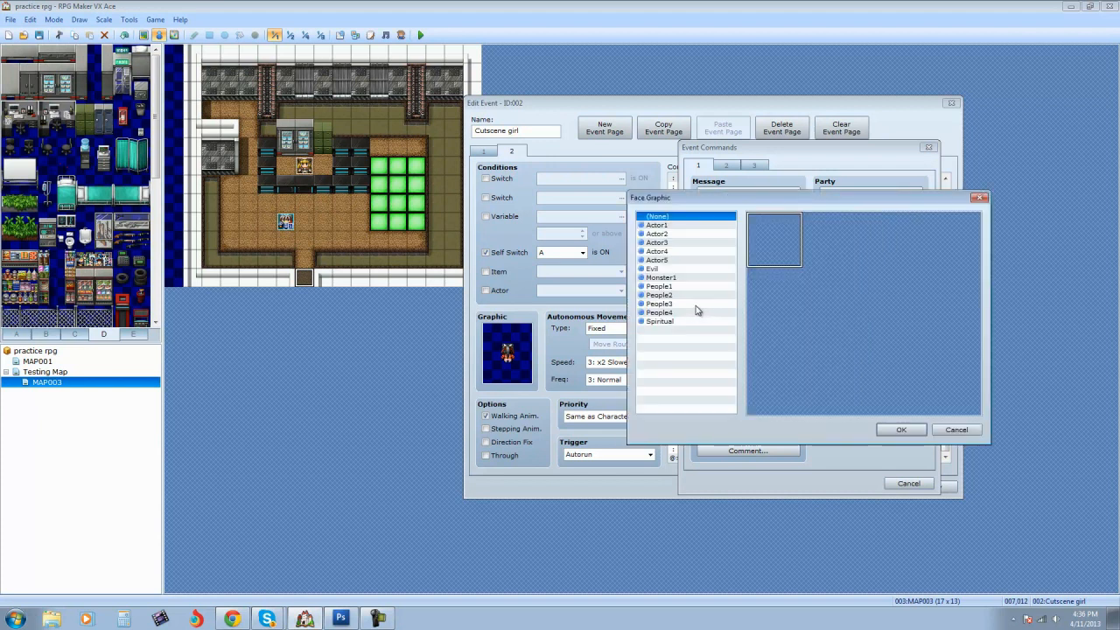
left_click(677, 226)
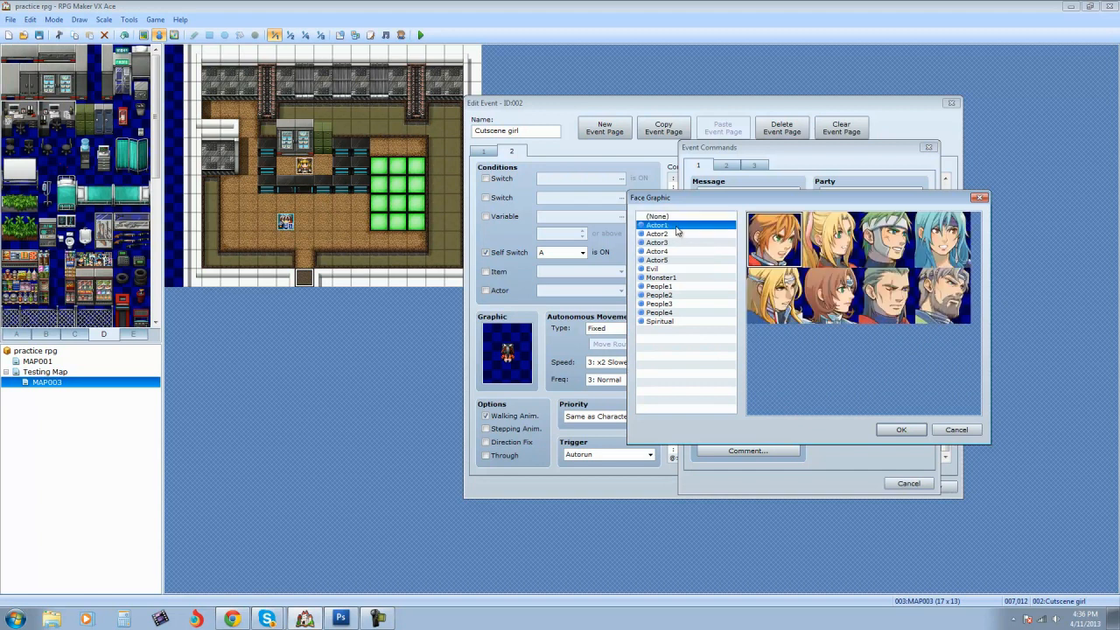
left_click(676, 233)
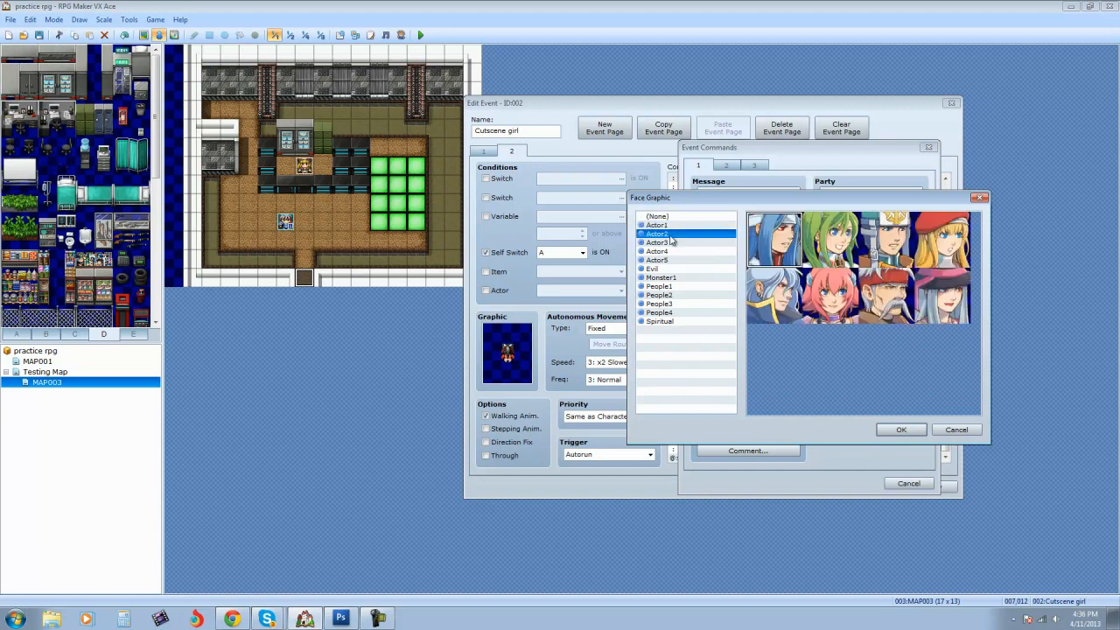
left_click(673, 243)
left_click(673, 253)
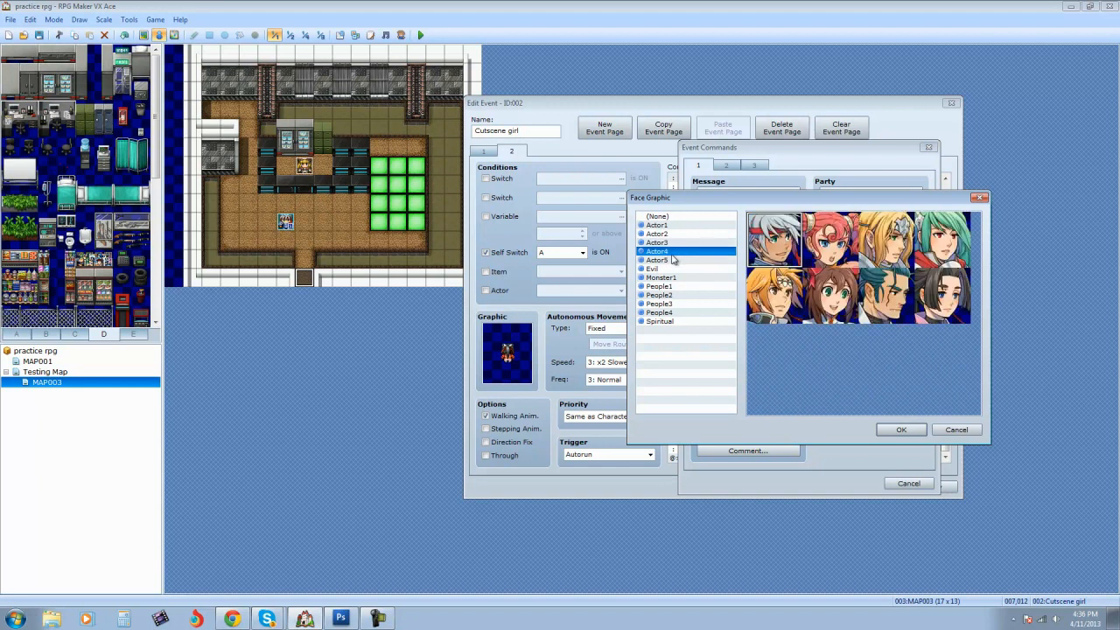
left_click(671, 225)
left_click(673, 234)
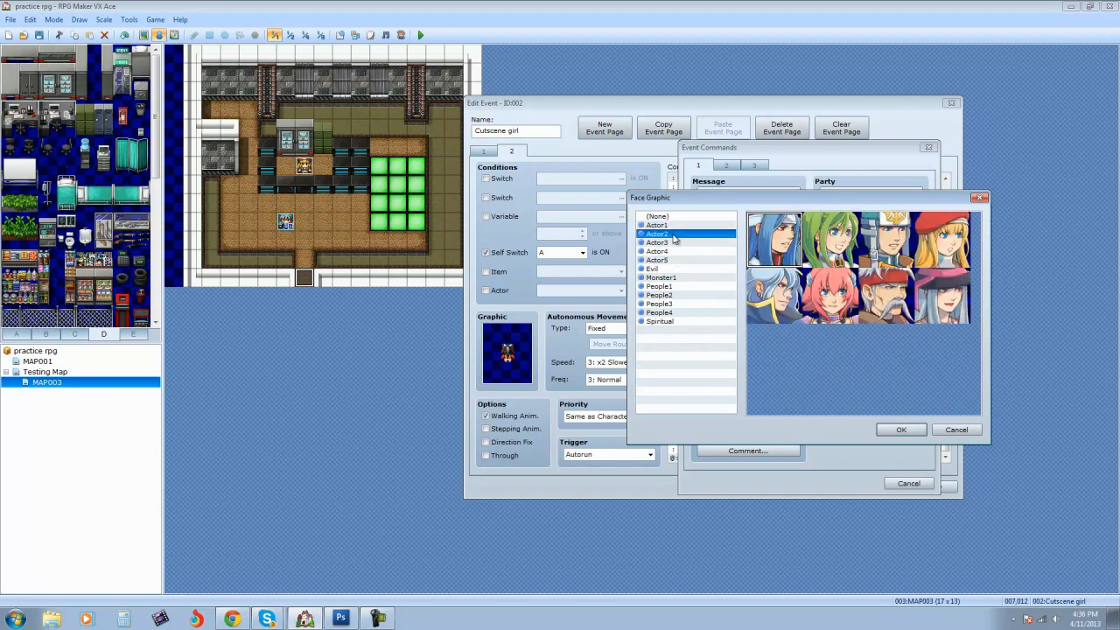
left_click(674, 244)
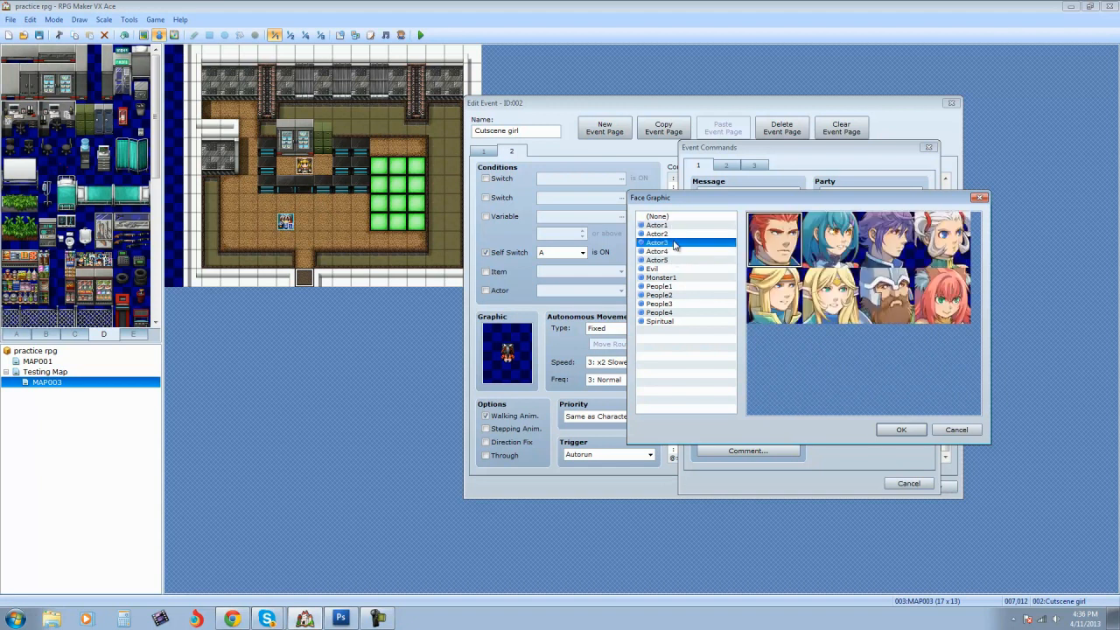
left_click(674, 252)
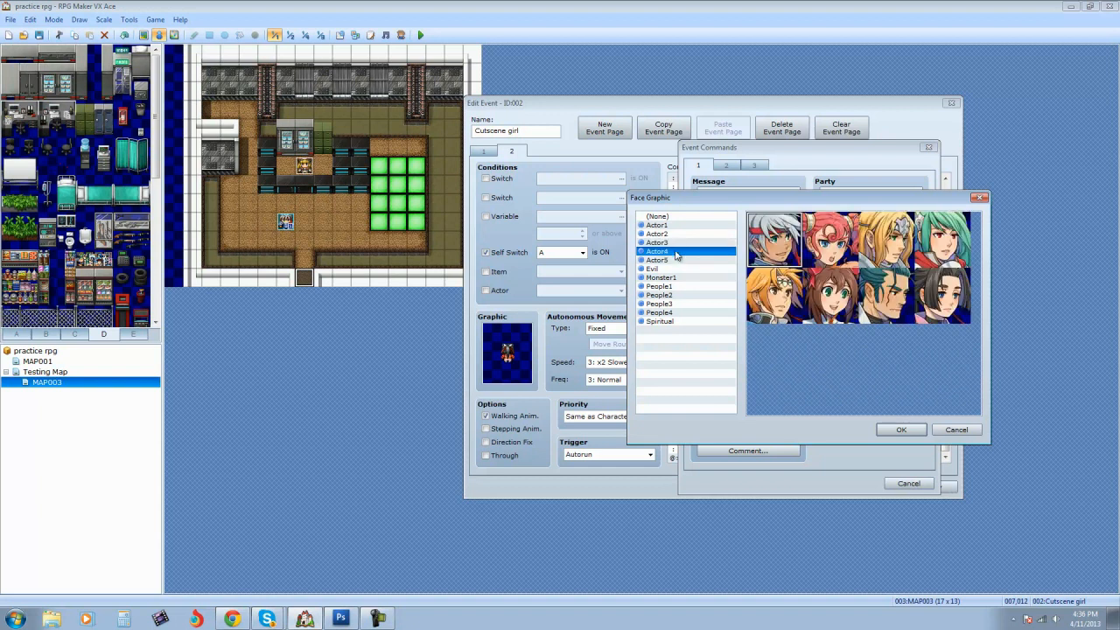
left_click(900, 430)
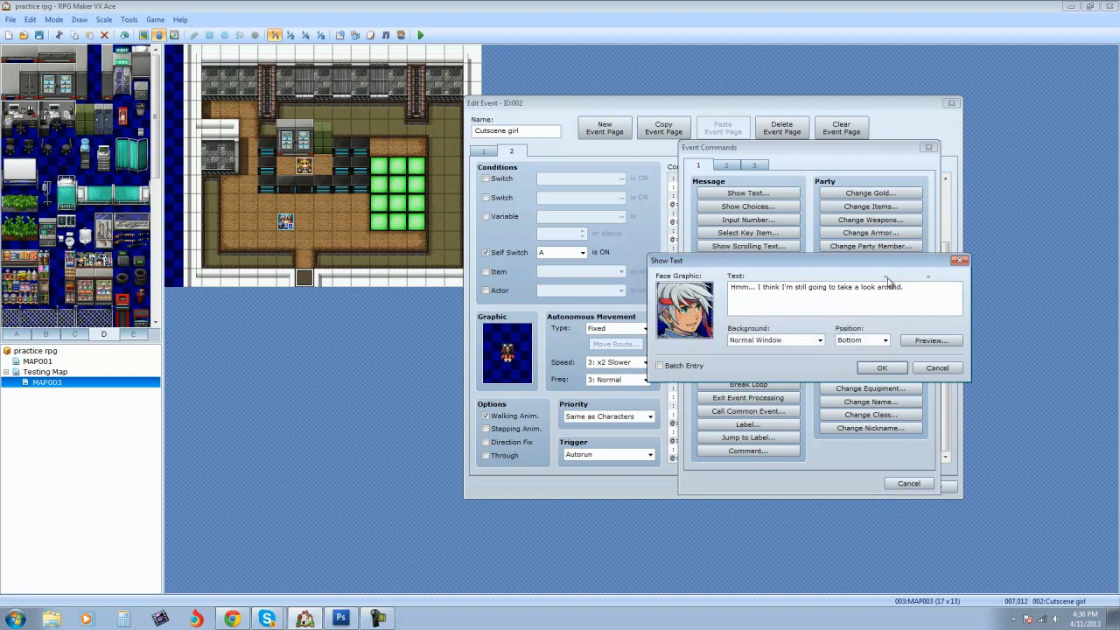
key("Return")
left_click(882, 367)
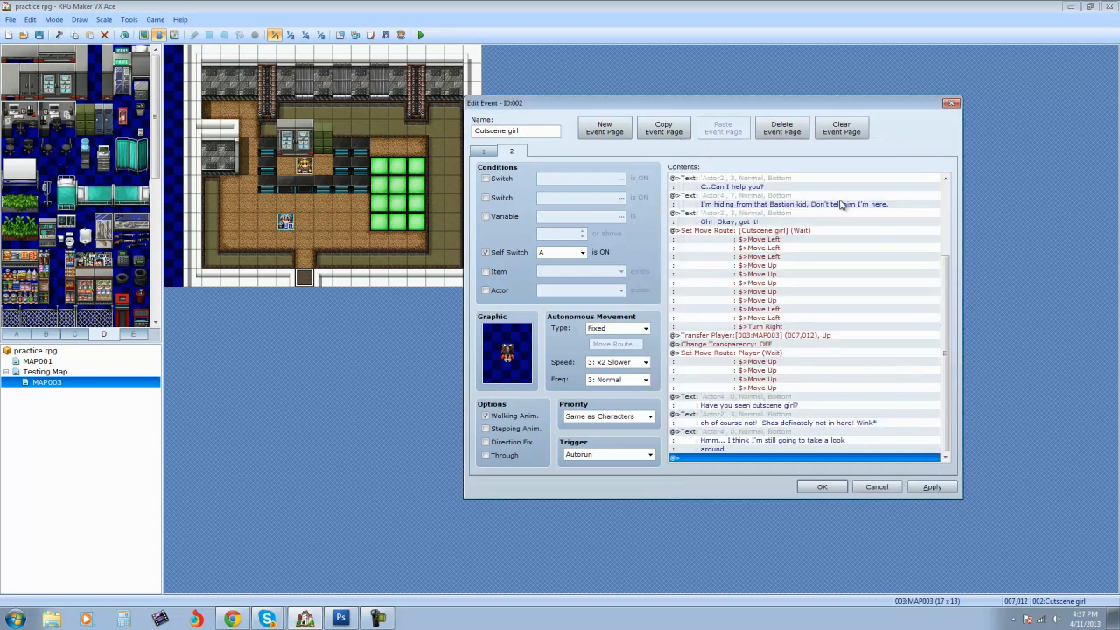
Step: Edit the "I'm hiding from that Bastion kid" message so that "him I'm here." starts on a second line
left_click(774, 200)
right_click(772, 198)
left_click(791, 216)
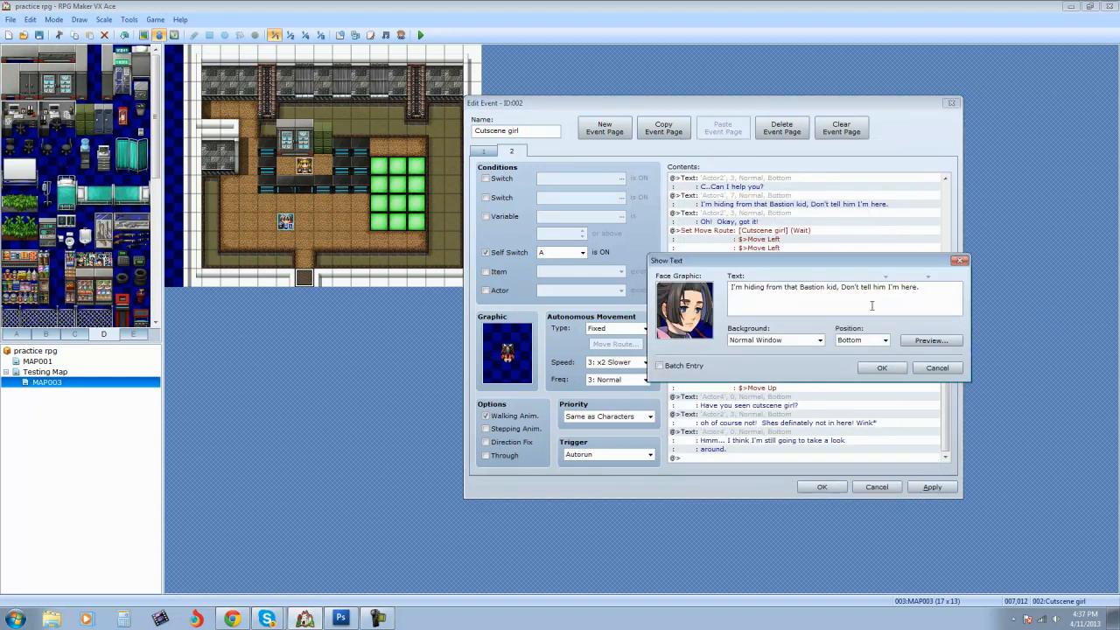
key("Return")
left_click(882, 367)
scroll(910, 325, "up", 4)
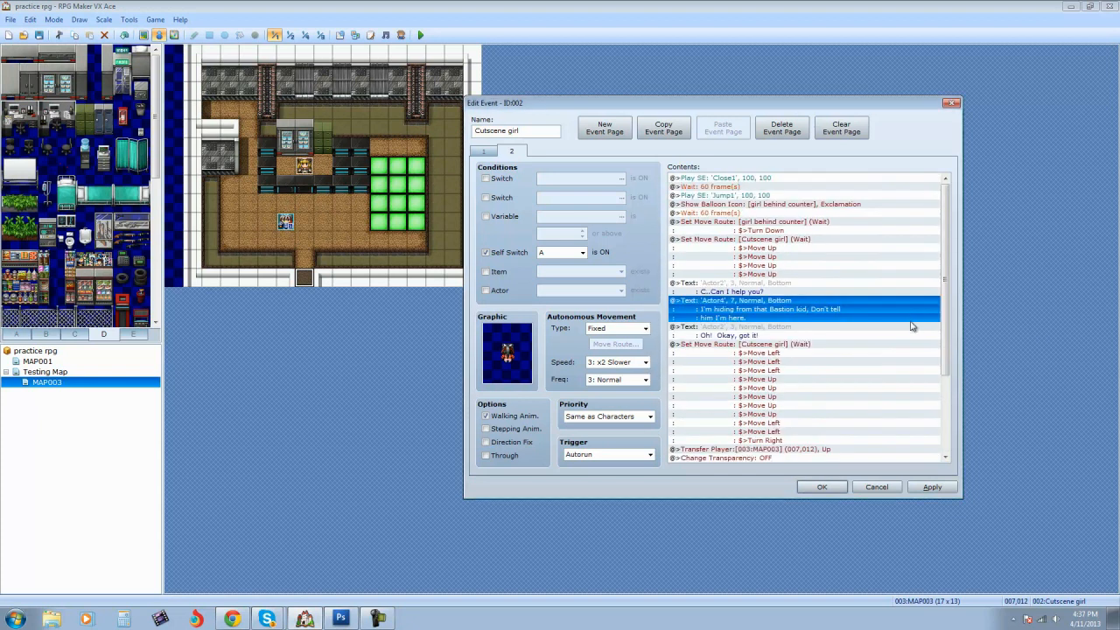
Step: Put "Wink*" on a second line in the counter girl's "oh of course not!" message and apply the event changes
scroll(801, 243, "down", 4)
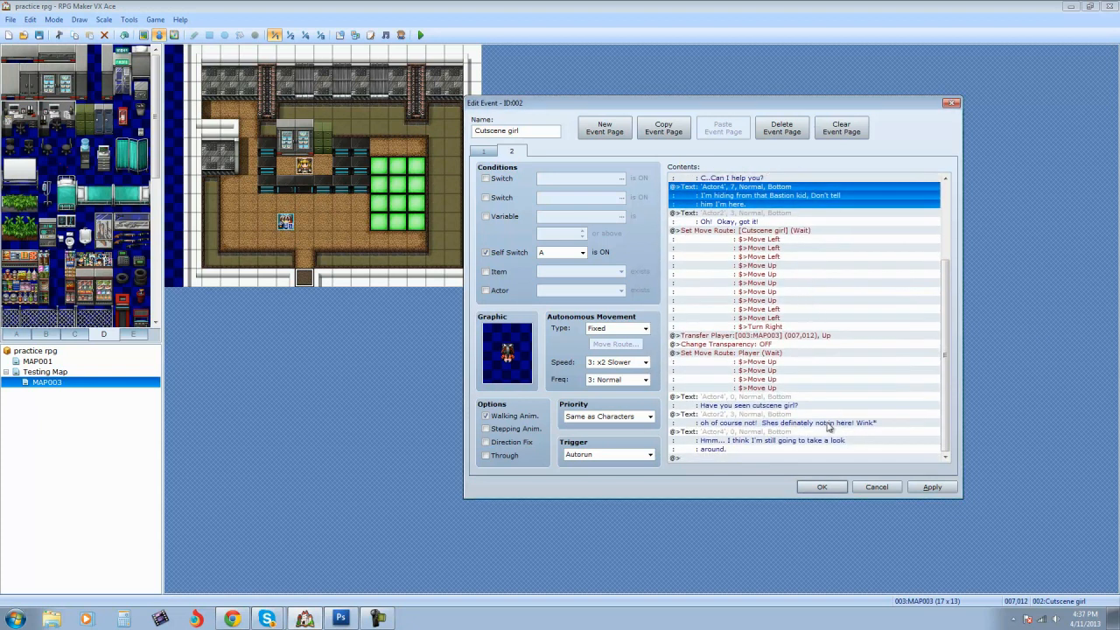
left_click(769, 423)
right_click(783, 425)
left_click(809, 436)
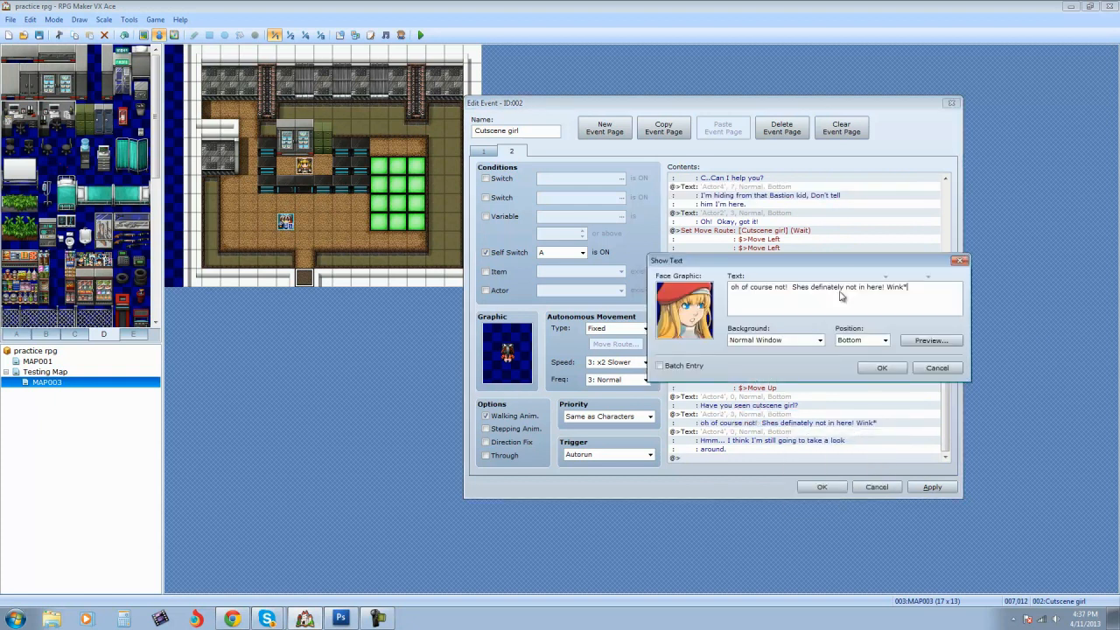
key("Return")
left_click(879, 372)
left_click(932, 487)
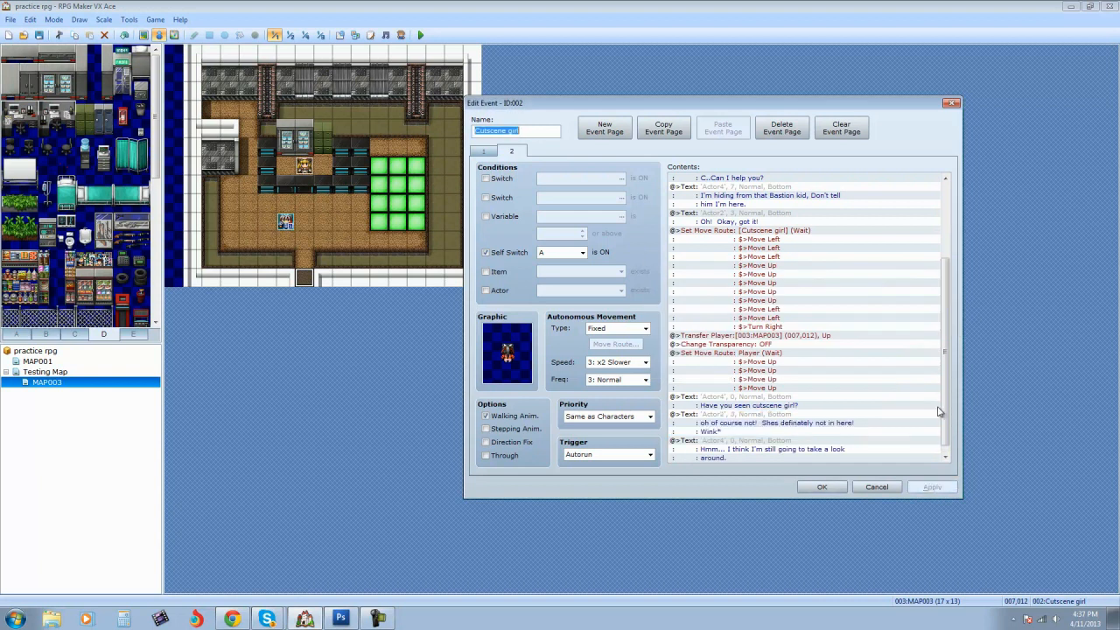
Step: Add a Control Self Switch command setting B to ON at the end of page 2's contents
scroll(862, 446, "down", 1)
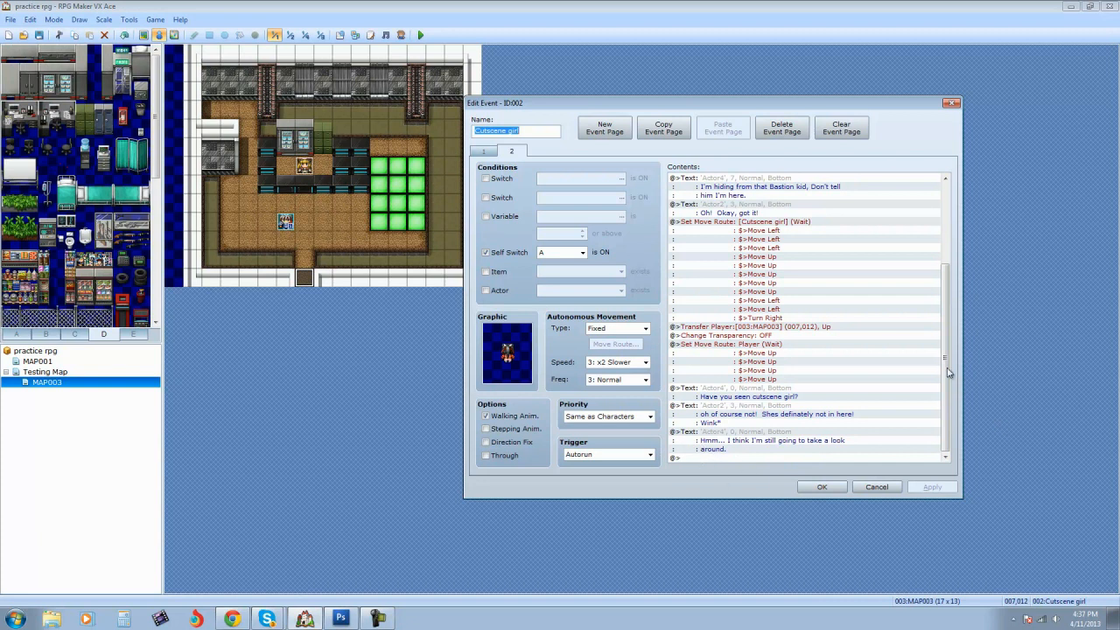
left_click(714, 460)
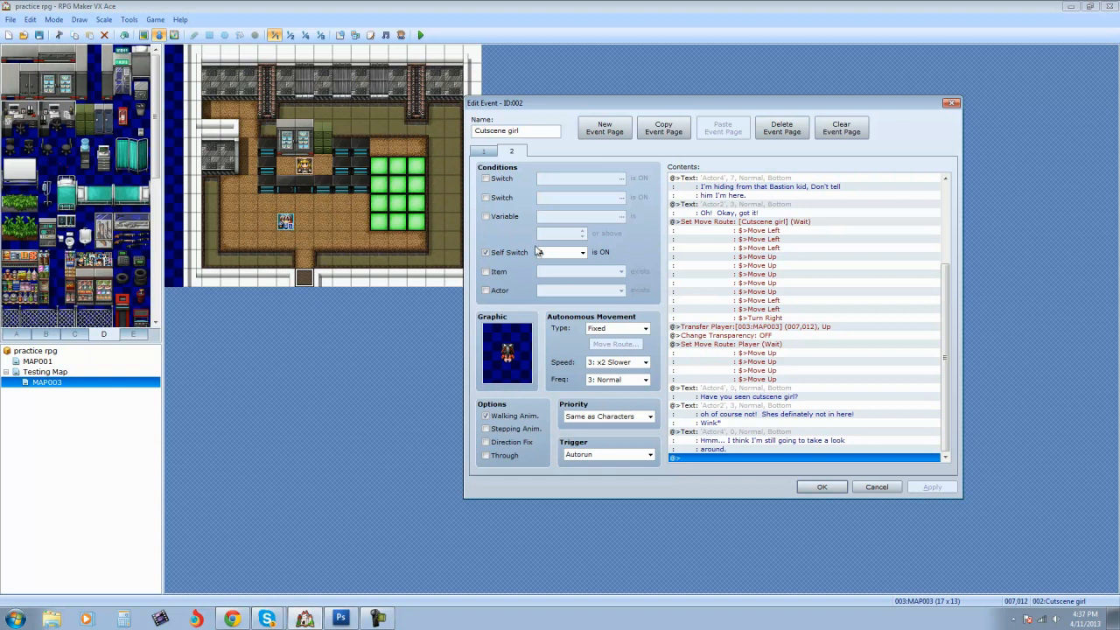
double_click(725, 458)
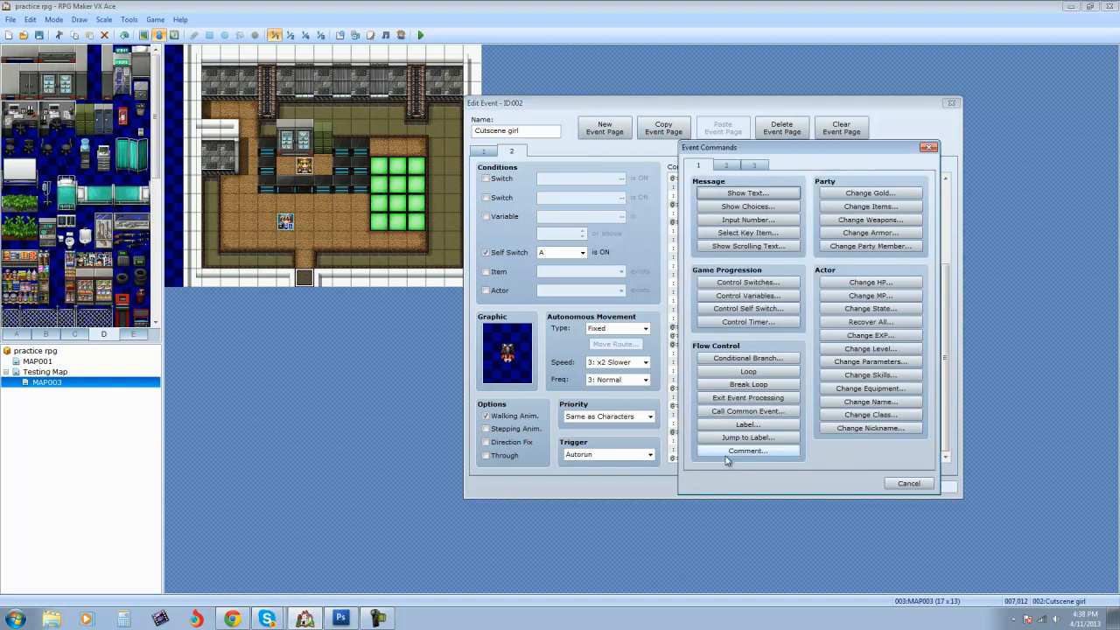
left_click(743, 308)
left_click(777, 311)
left_click(757, 329)
left_click(859, 301)
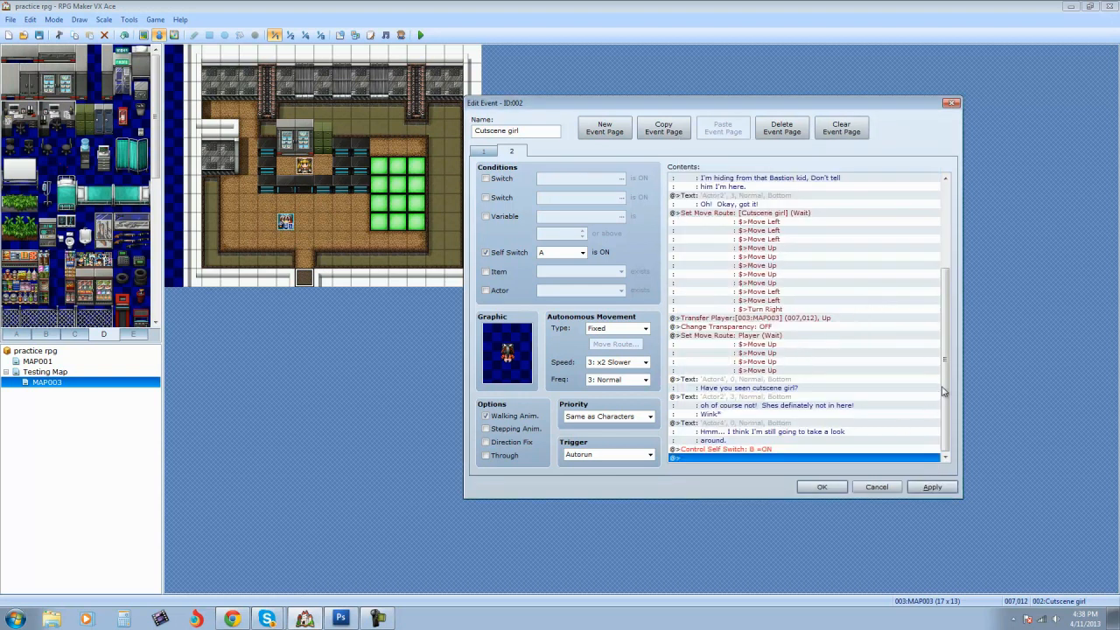
Step: Create a third page for the Cutscene girl event with the condition Self Switch B is ON
left_click(595, 131)
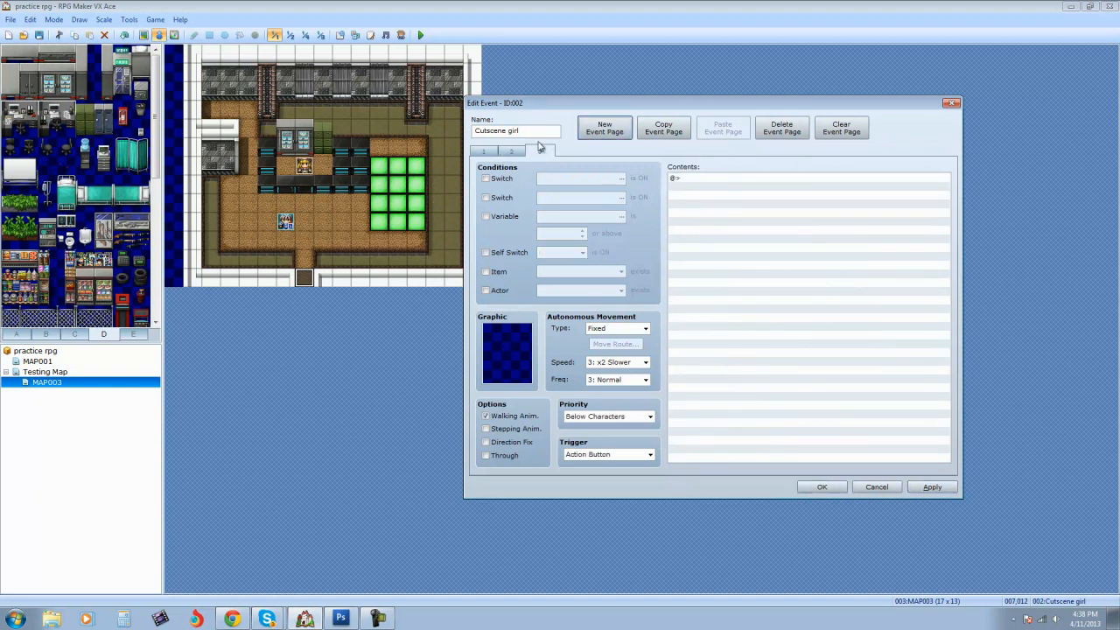
left_click(487, 253)
left_click(570, 254)
left_click(558, 272)
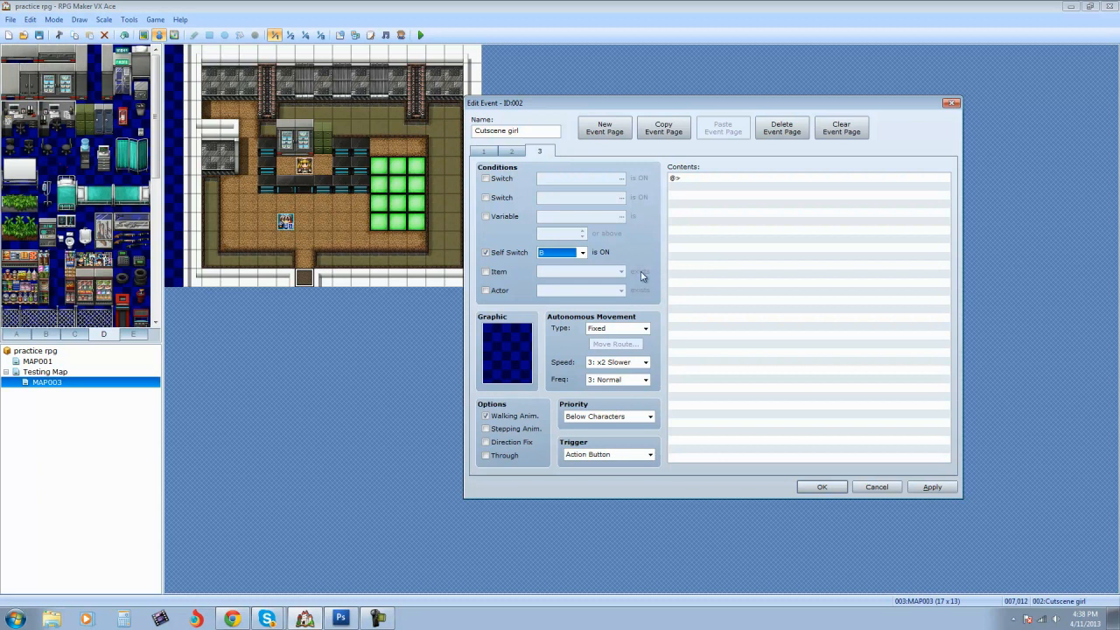
left_click(513, 151)
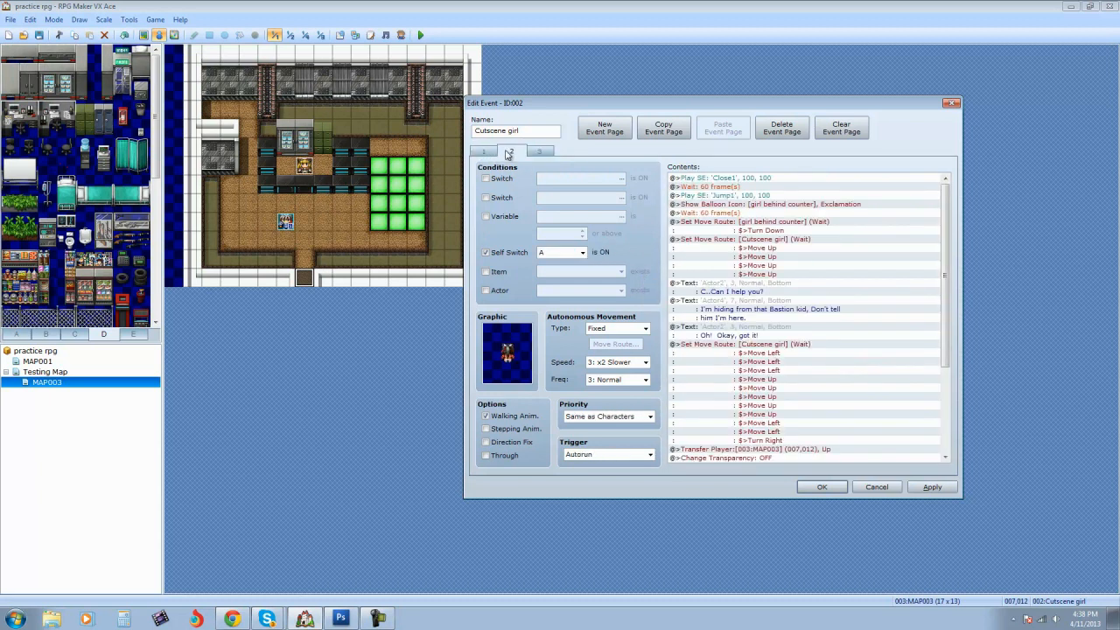
left_click(539, 151)
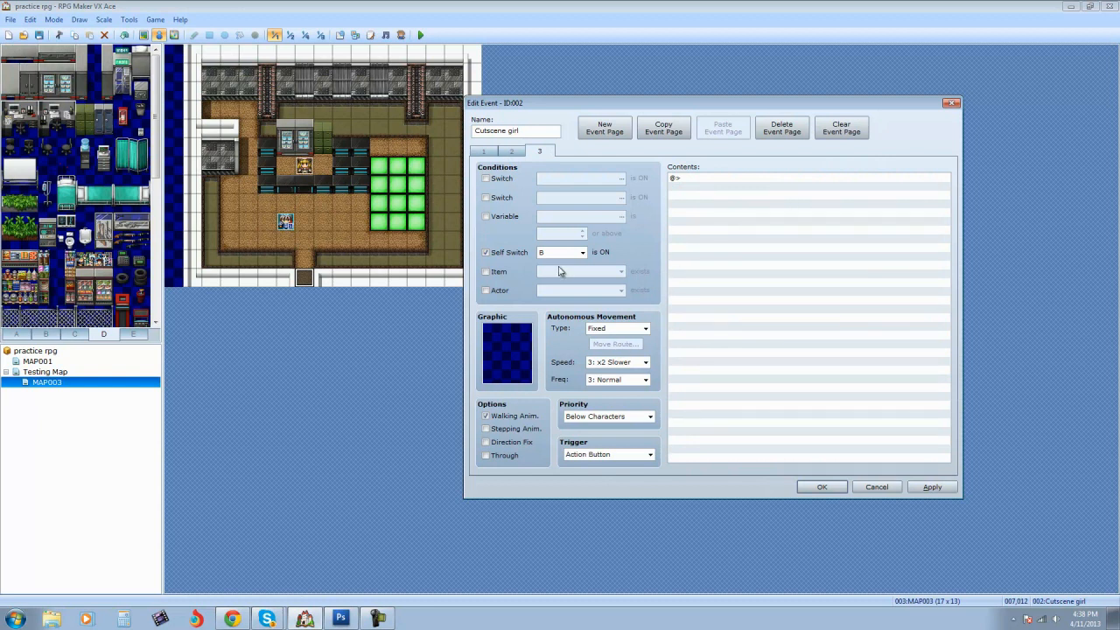
left_click(513, 151)
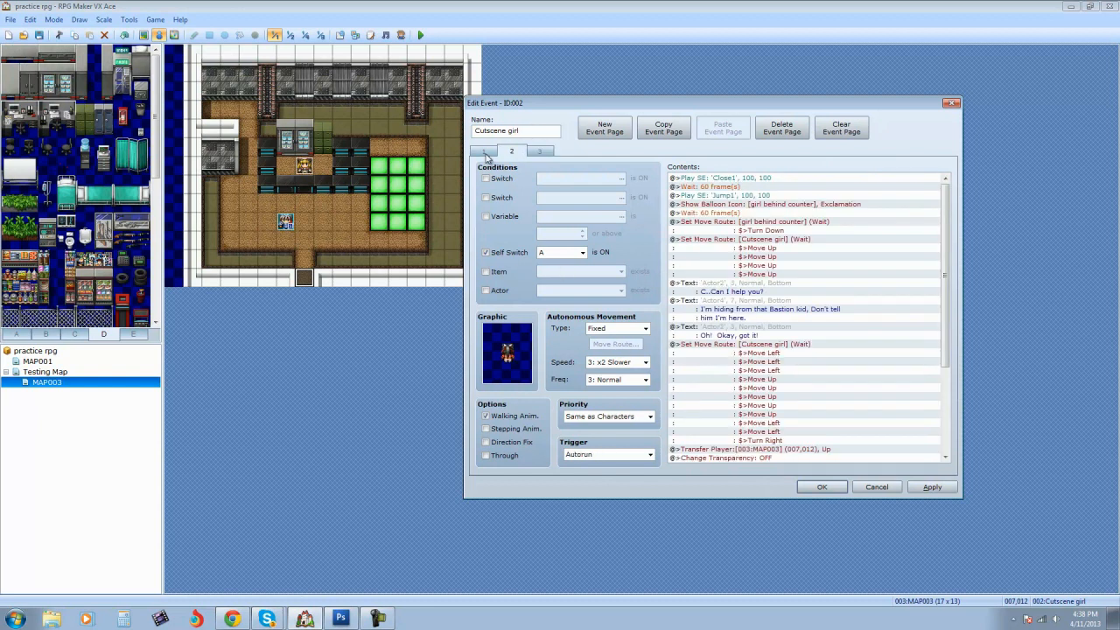
left_click(540, 151)
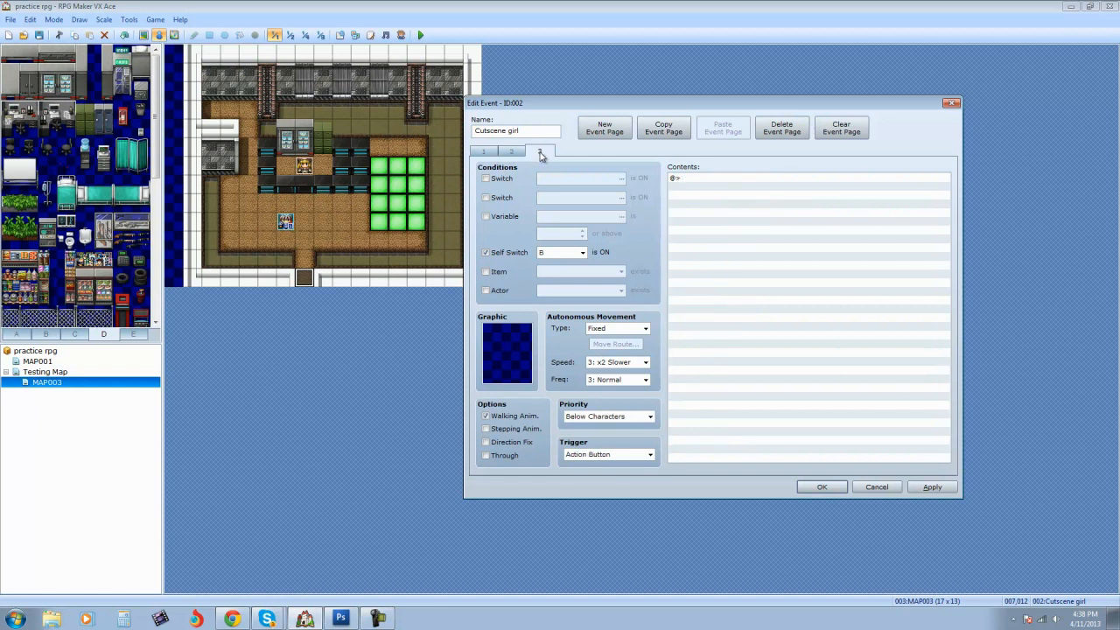
left_click(513, 151)
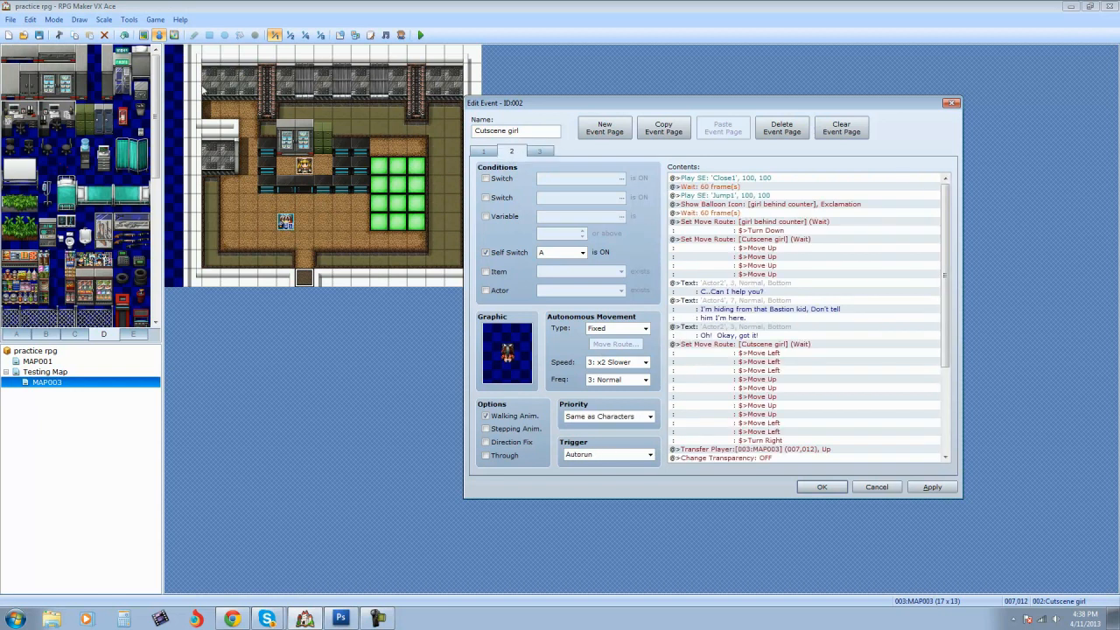
Step: Set the third page's graphic to the dark-haired girl in the last position of the Actor4 character set
left_click(540, 153)
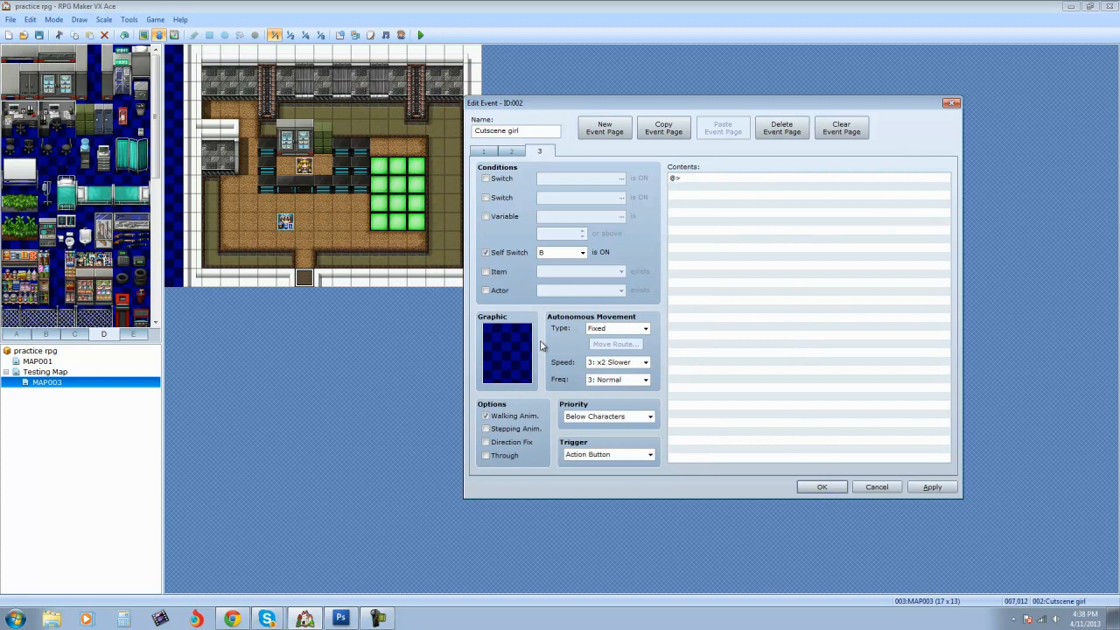
double_click(516, 357)
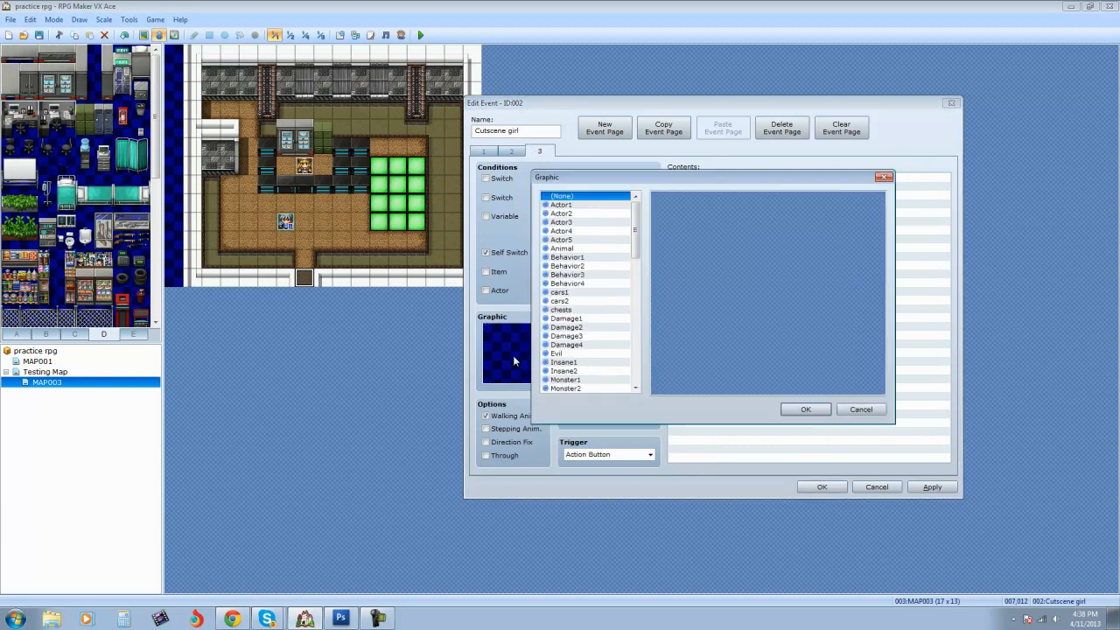
left_click(577, 231)
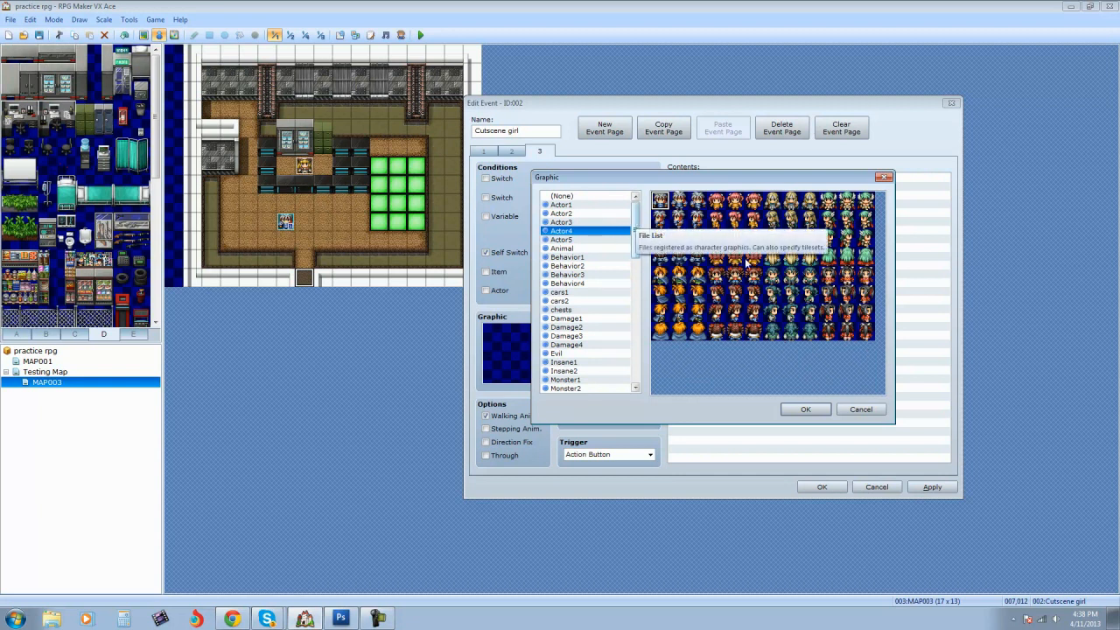
left_click(846, 313)
left_click(805, 408)
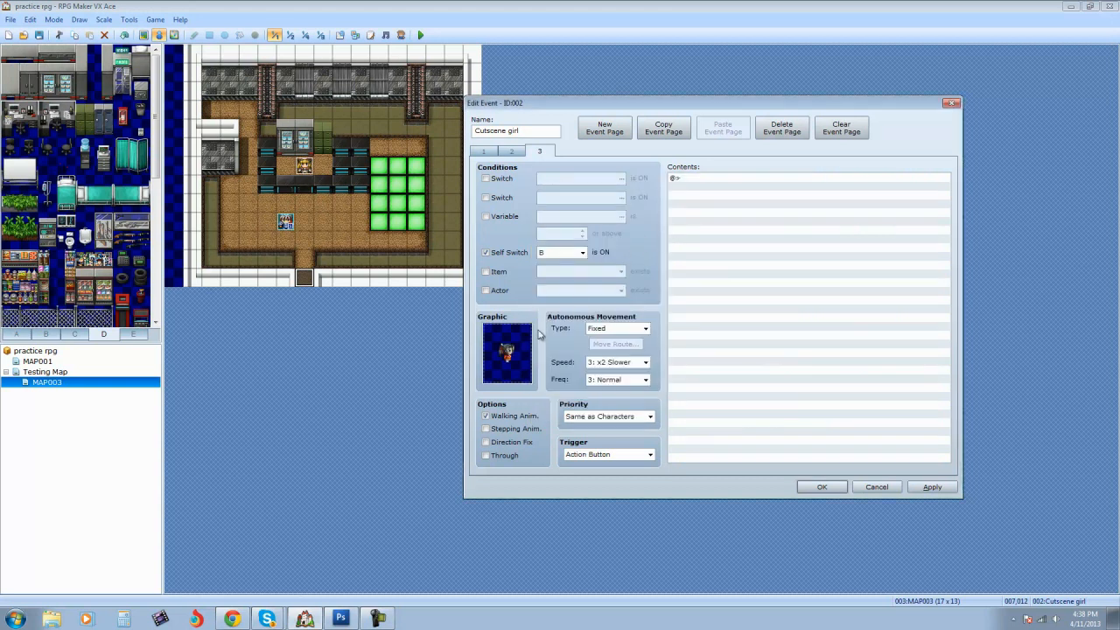
Step: Compare the graphic, priority and trigger settings of the Cutscene girl event's second and third pages
left_click(513, 154)
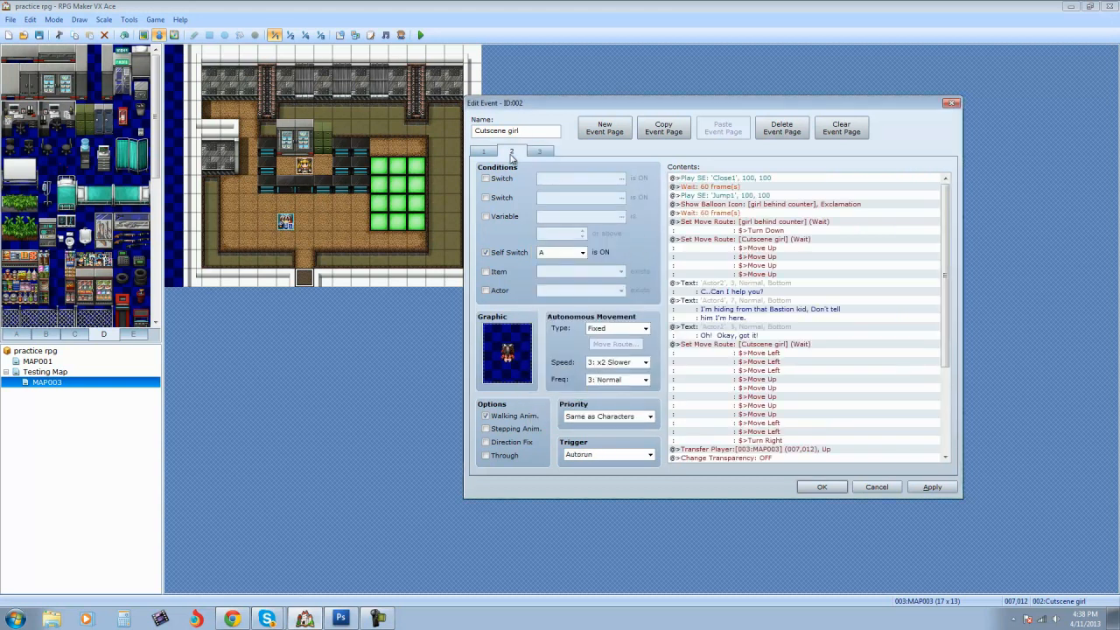
left_click(539, 153)
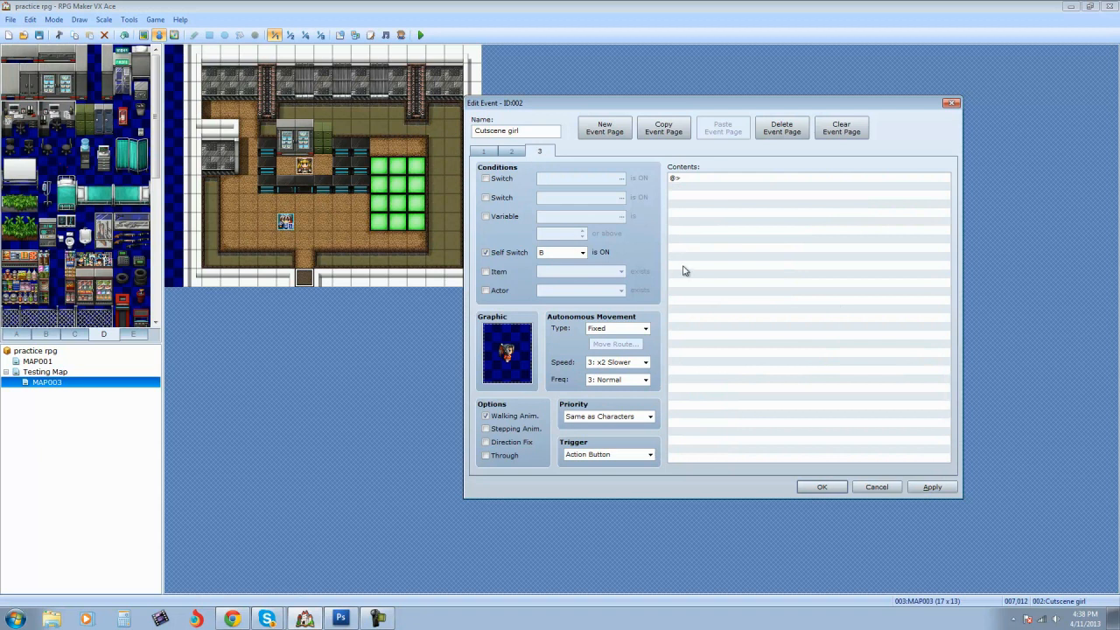
left_click(514, 153)
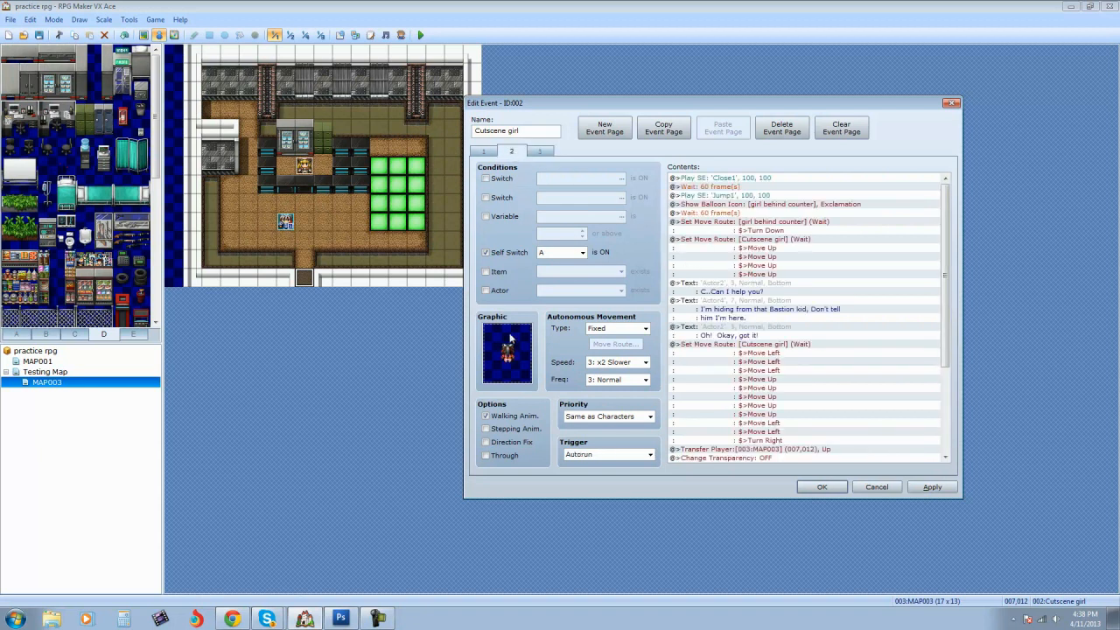
left_click(539, 152)
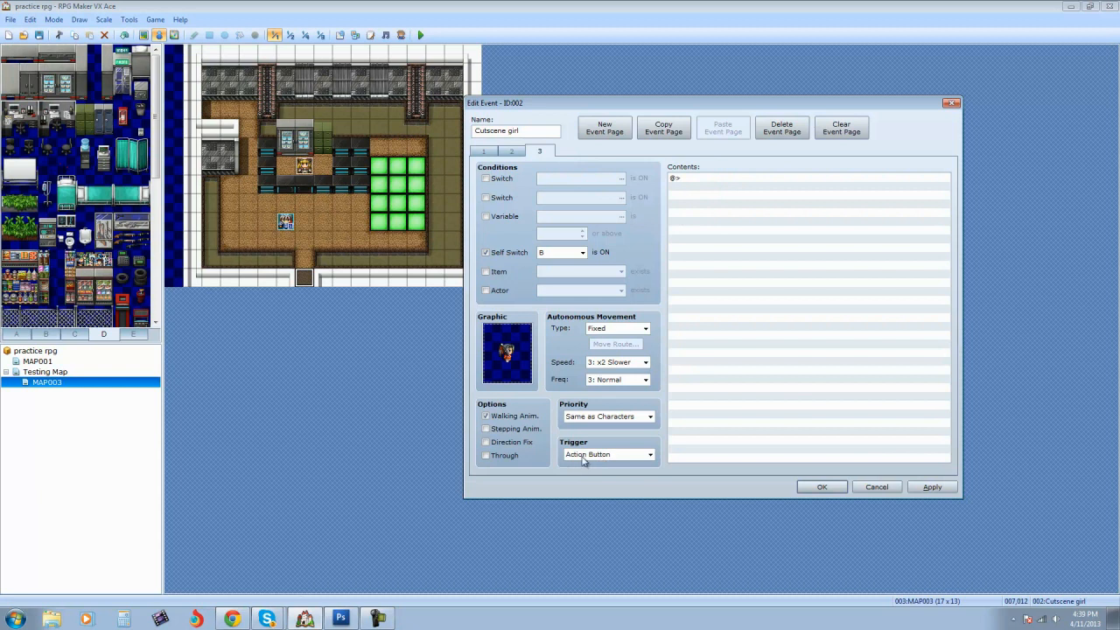
mouse_move(585, 461)
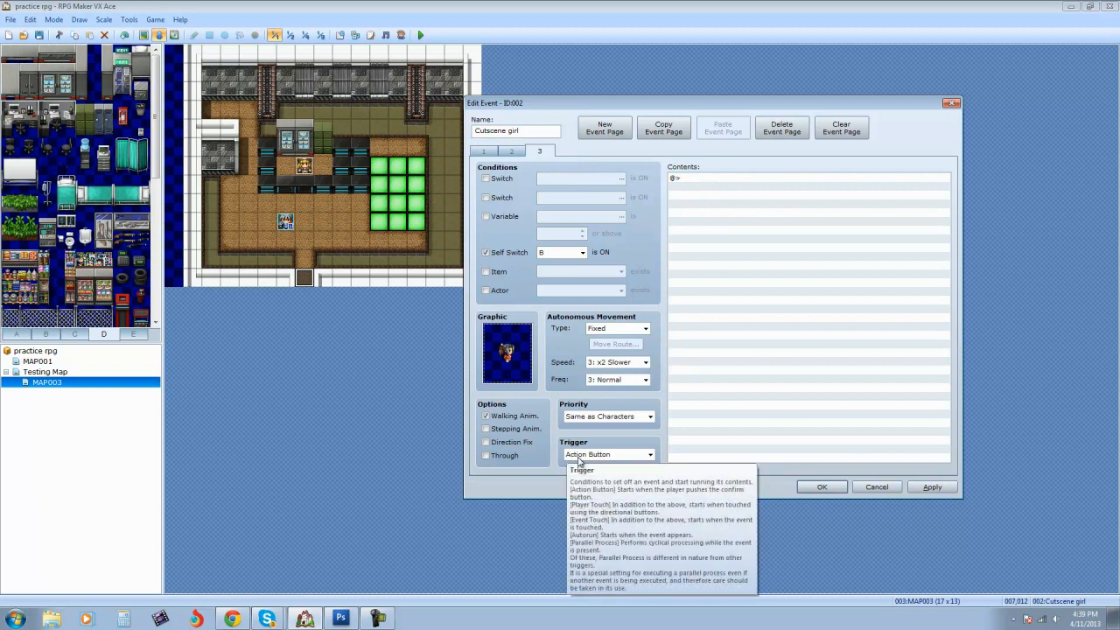
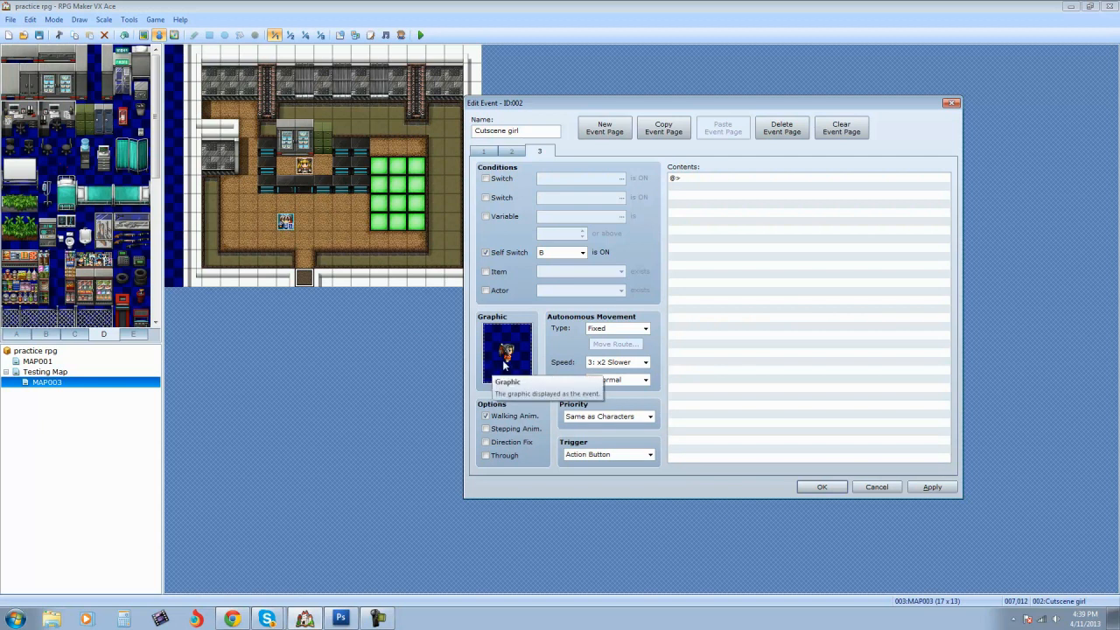
left_click(514, 153)
left_click(538, 152)
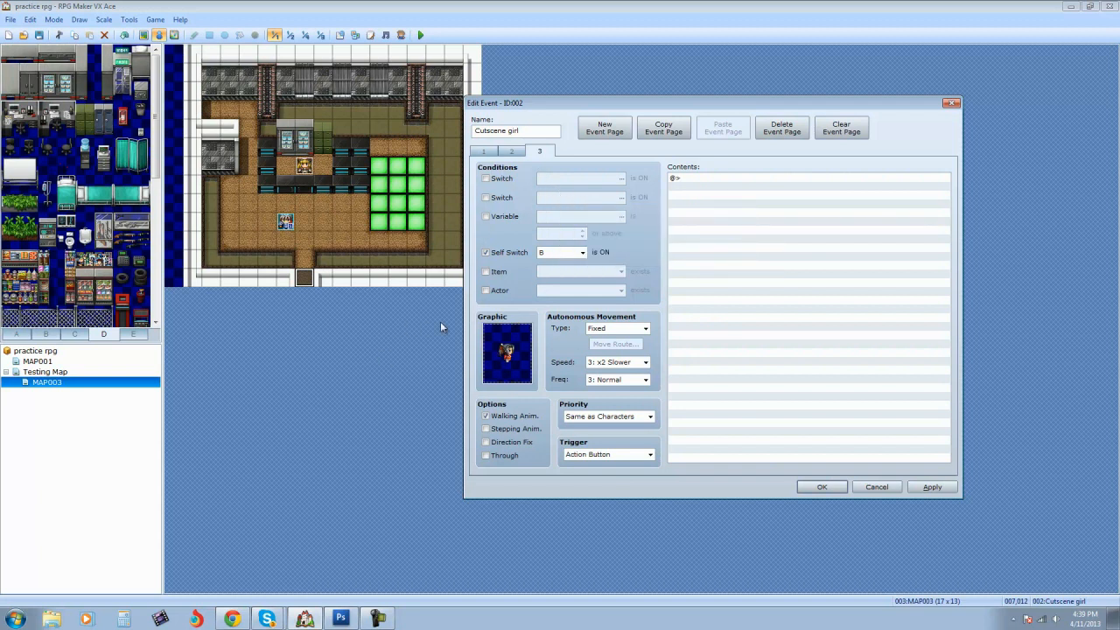
left_click(513, 153)
left_click(540, 151)
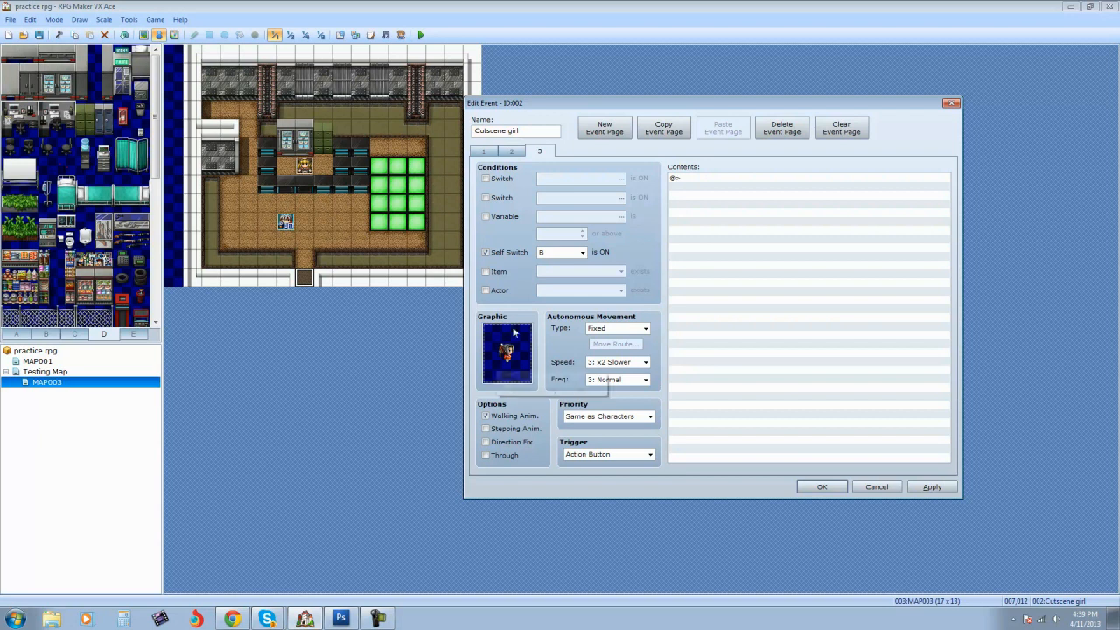
Step: Add a Show Text message "Darn you found me!" to page 3 with the dark-haired girl's face from Actor4
double_click(716, 178)
left_click(736, 193)
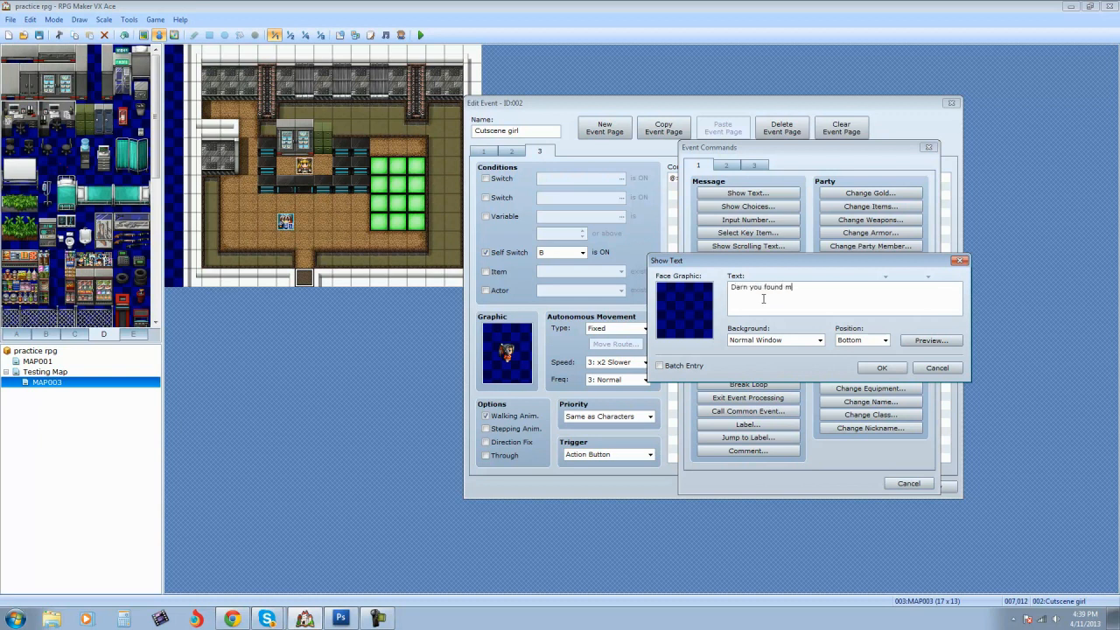
double_click(695, 306)
left_click(680, 252)
left_click(965, 291)
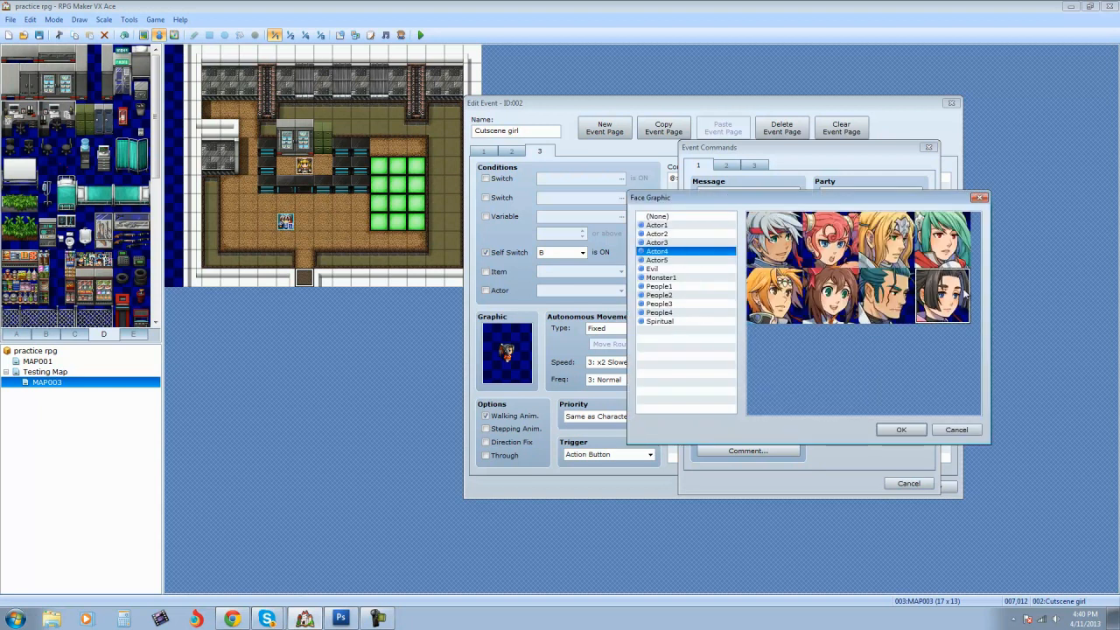
left_click(921, 428)
left_click(882, 368)
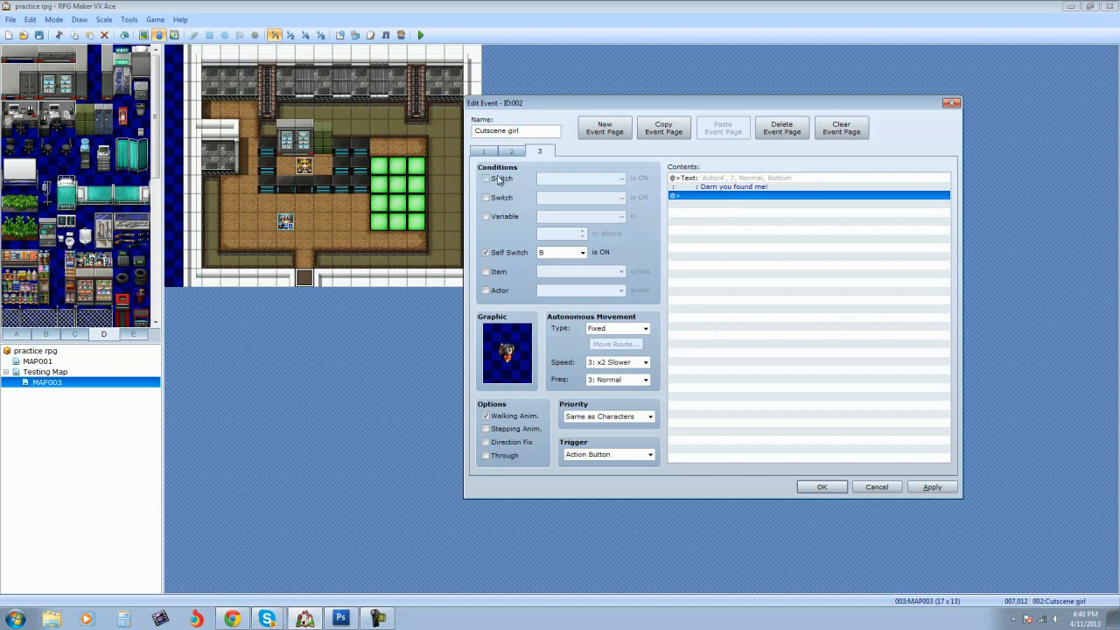
Step: Begin a Control Switches command after the message and name switch 0002 "find girl quest!"
double_click(726, 195)
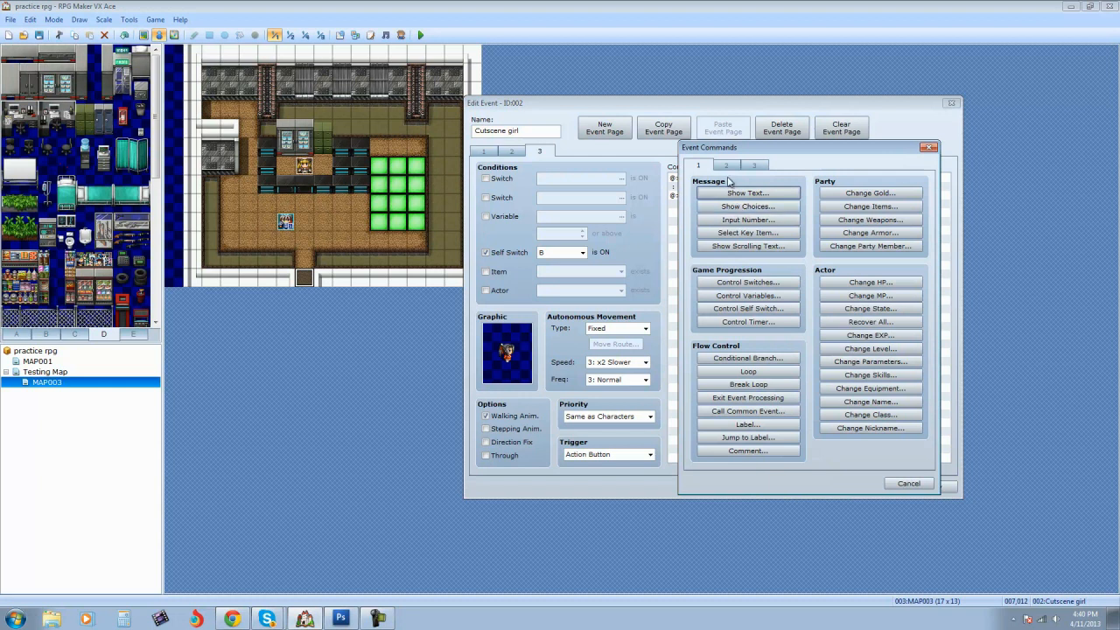
left_click(739, 285)
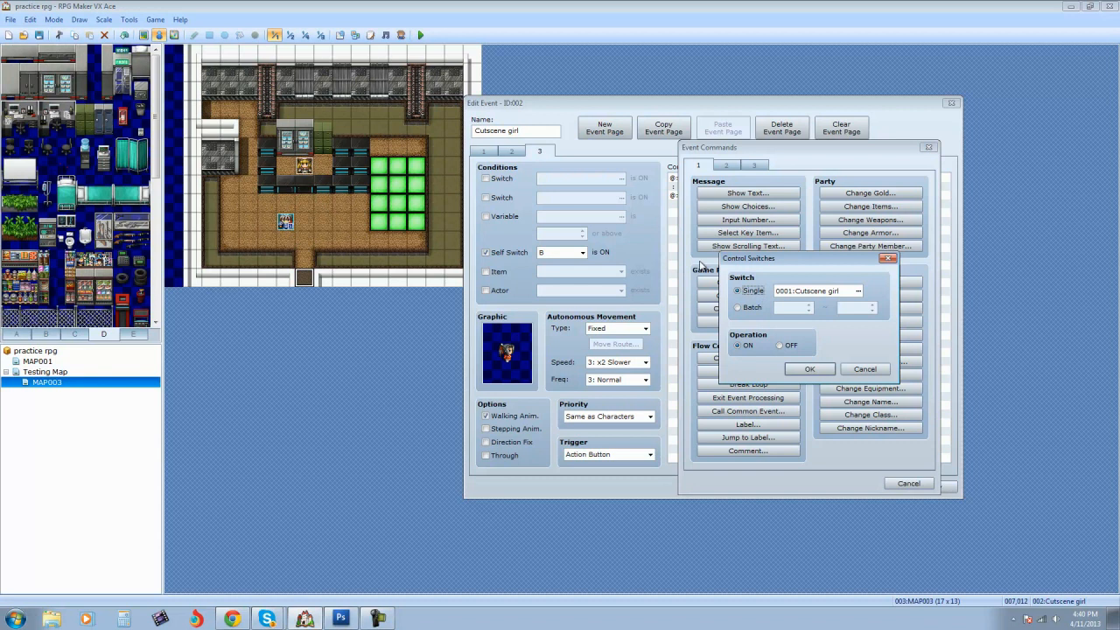
left_click(858, 291)
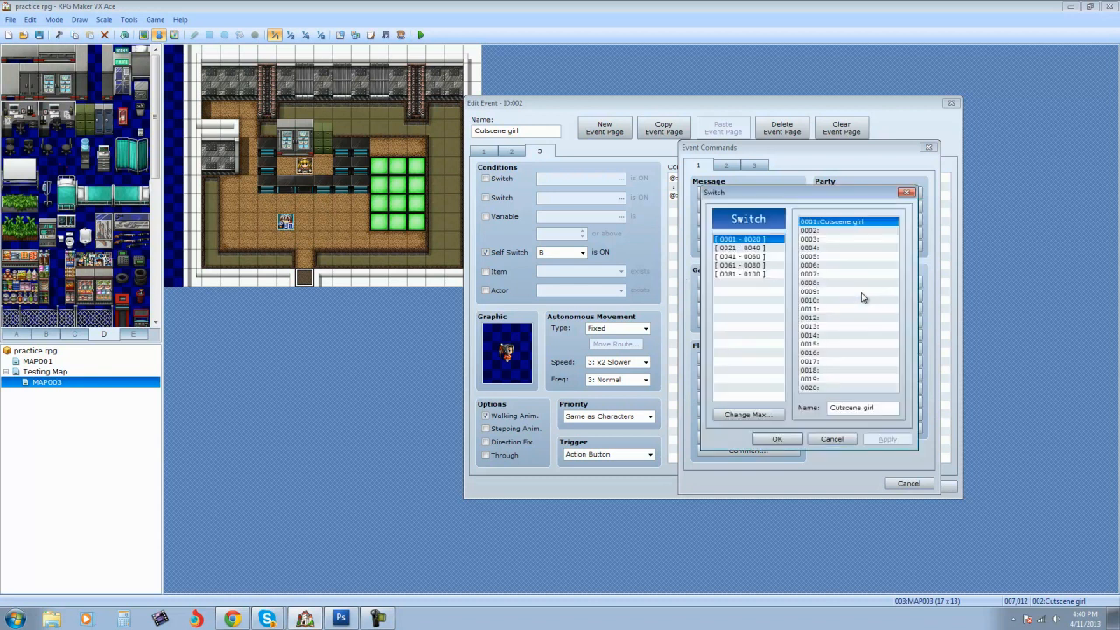
right_click(826, 236)
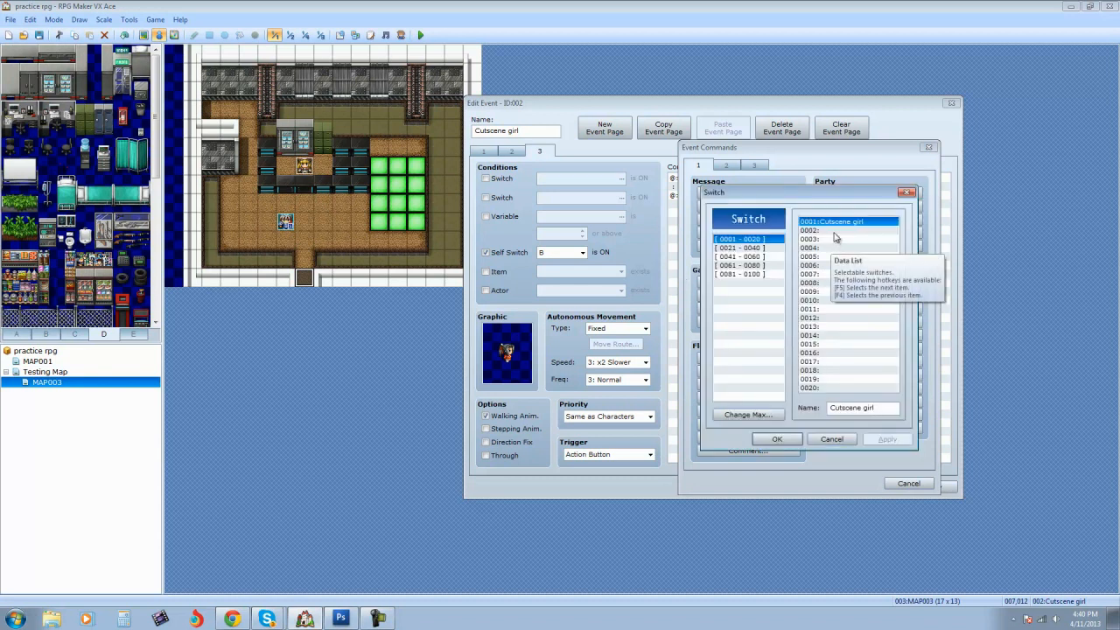
left_click(834, 231)
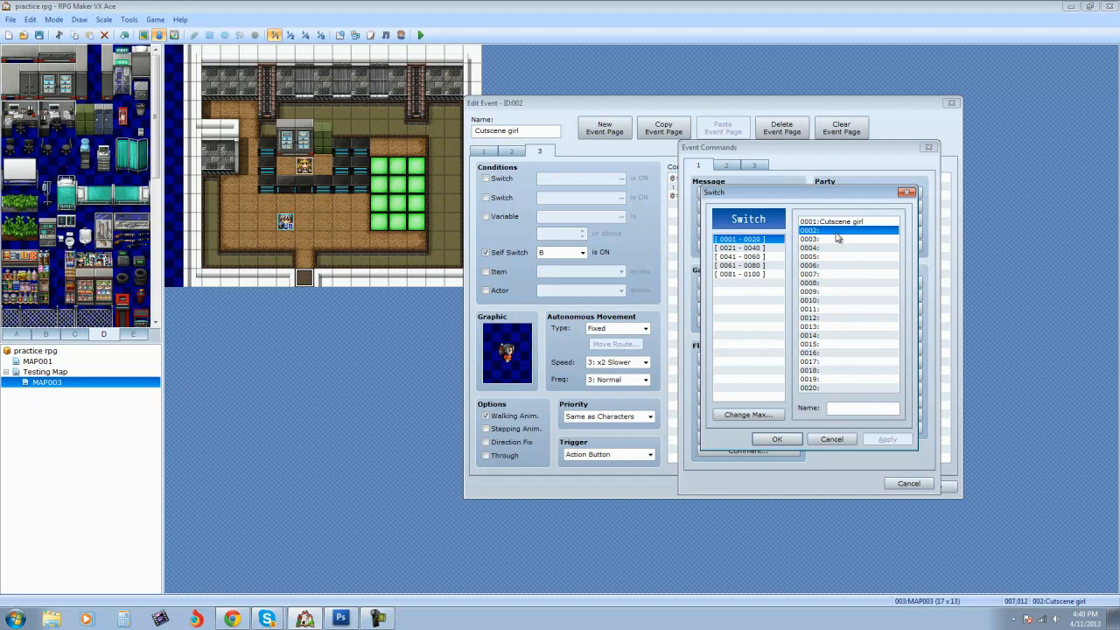
left_click(848, 411)
type("S")
key("BackSpace")
key("BackSpace")
key("BackSpace")
key("BackSpace")
key("BackSpace")
key("BackSpace")
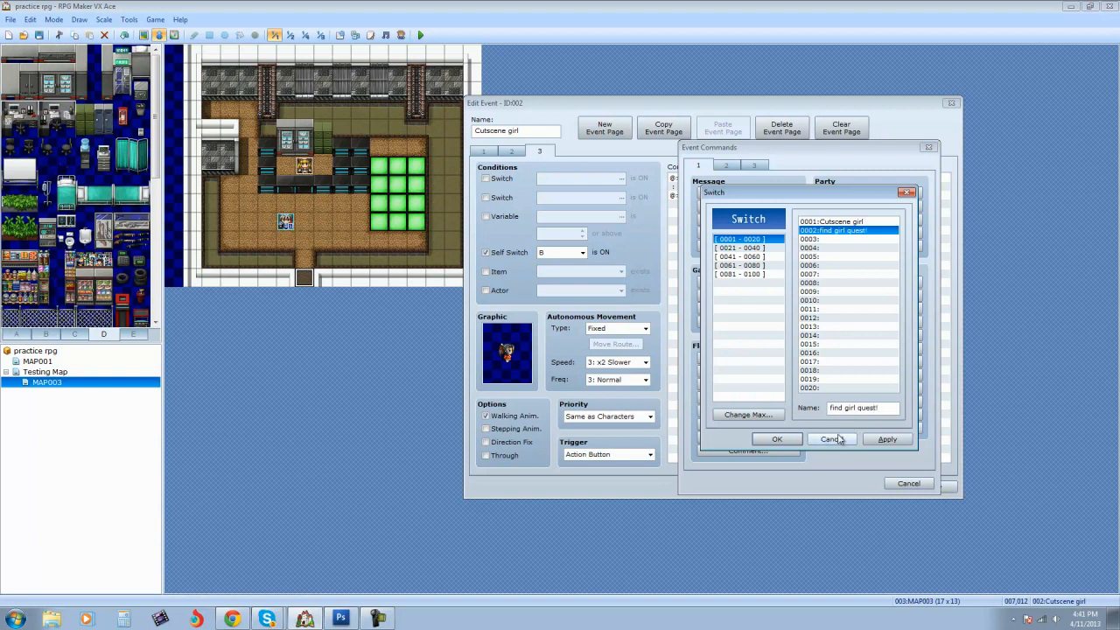
left_click(887, 439)
left_click(887, 439)
Step: Rename switch 0002 to "find girl quest complete" and add the command that turns it ON
double_click(893, 409)
left_click(889, 408)
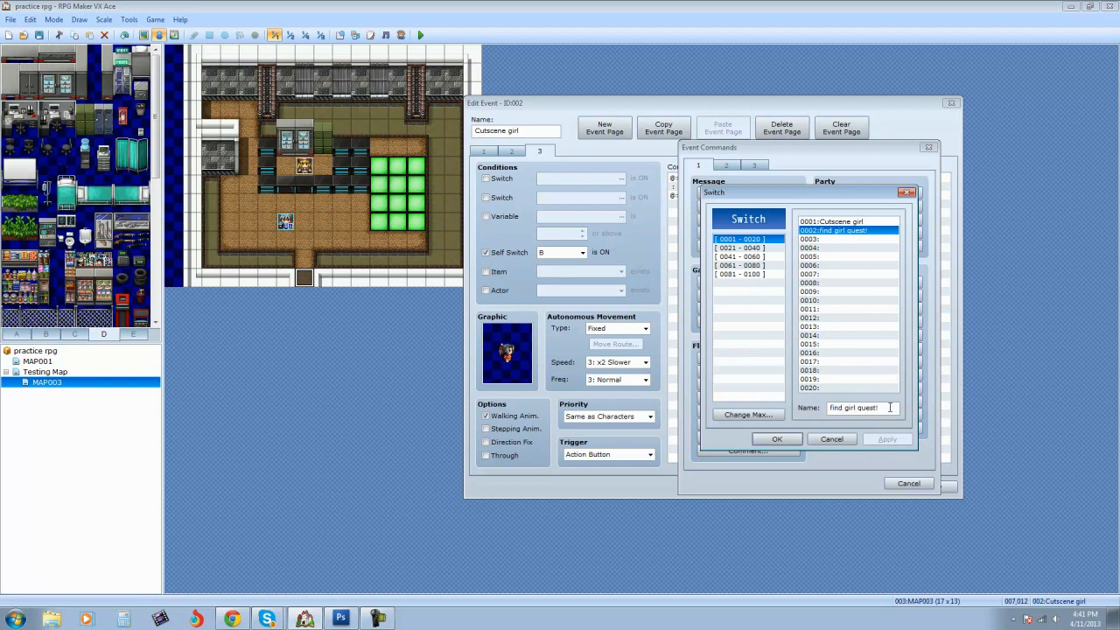
key("BackSpace")
type("complete")
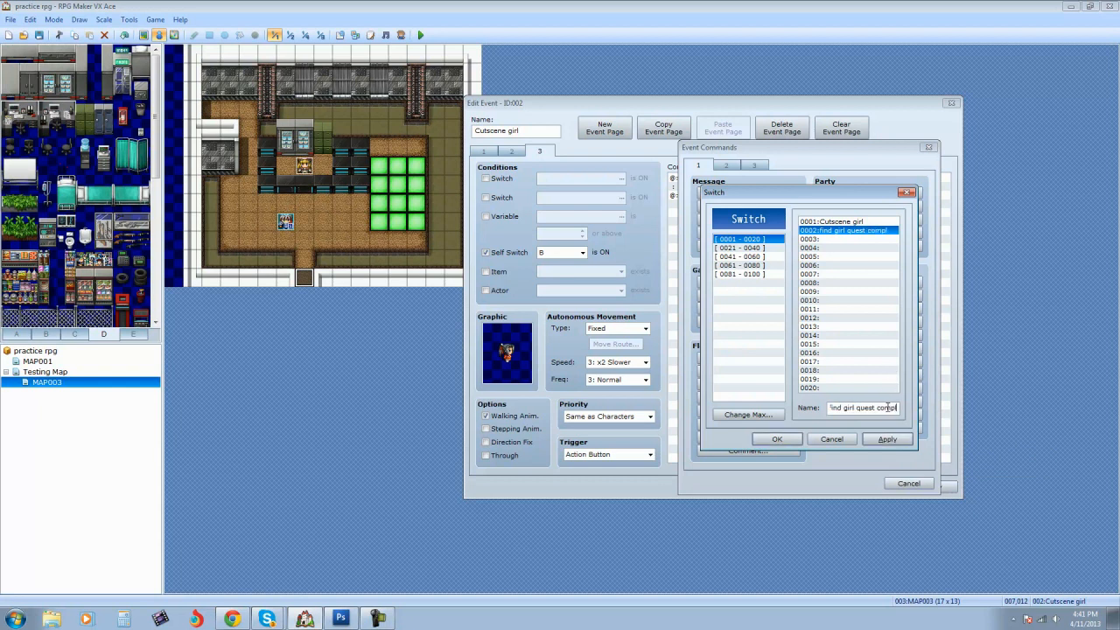
left_click(888, 439)
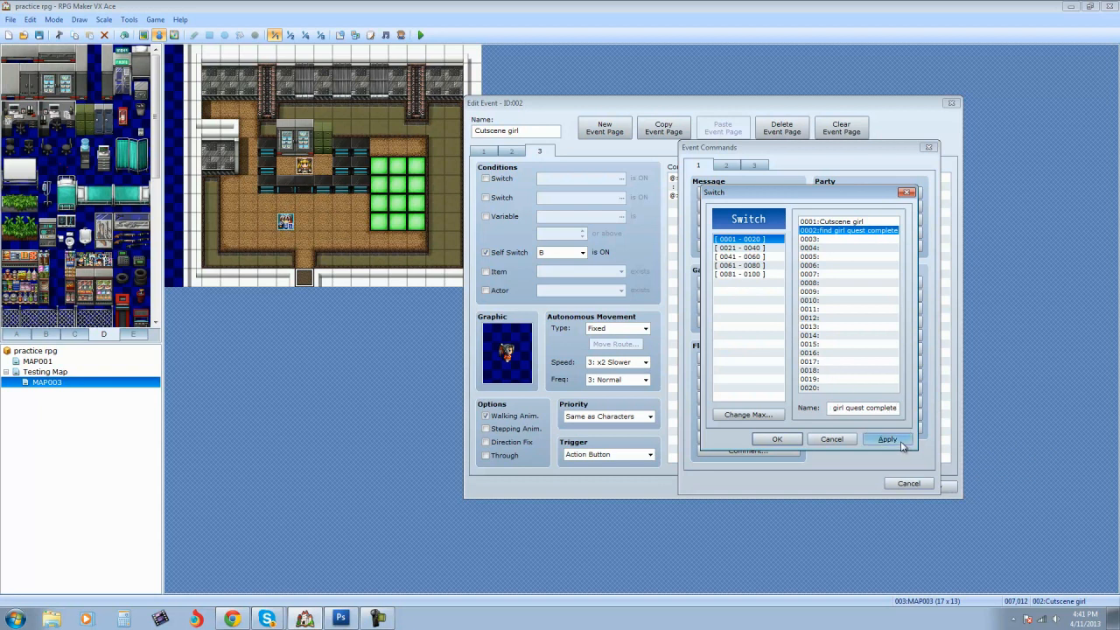
left_click(776, 438)
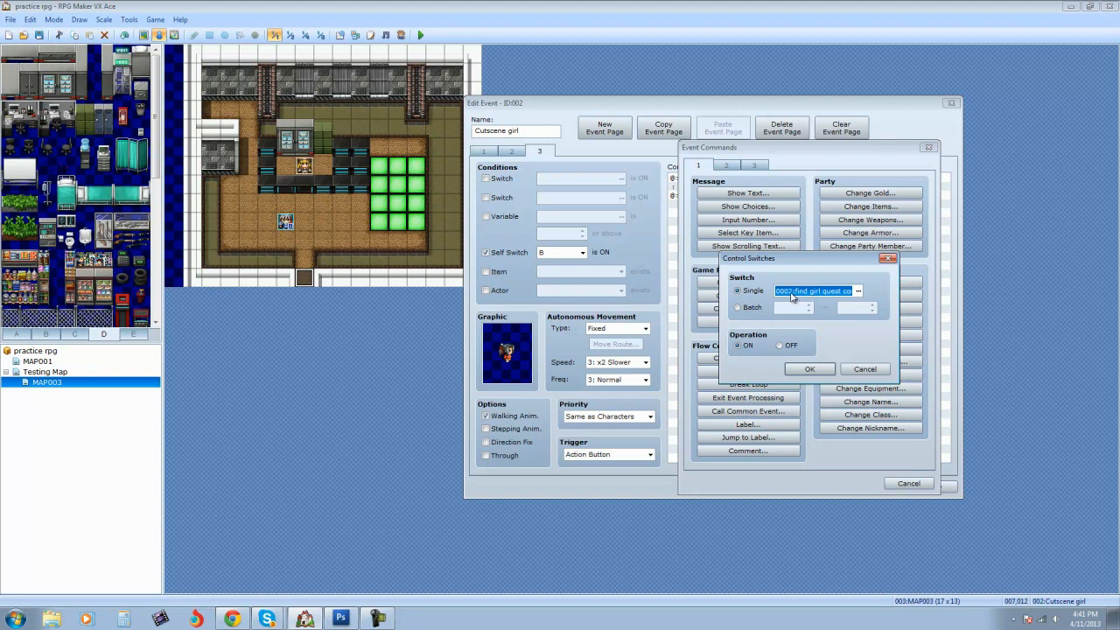
key("Return")
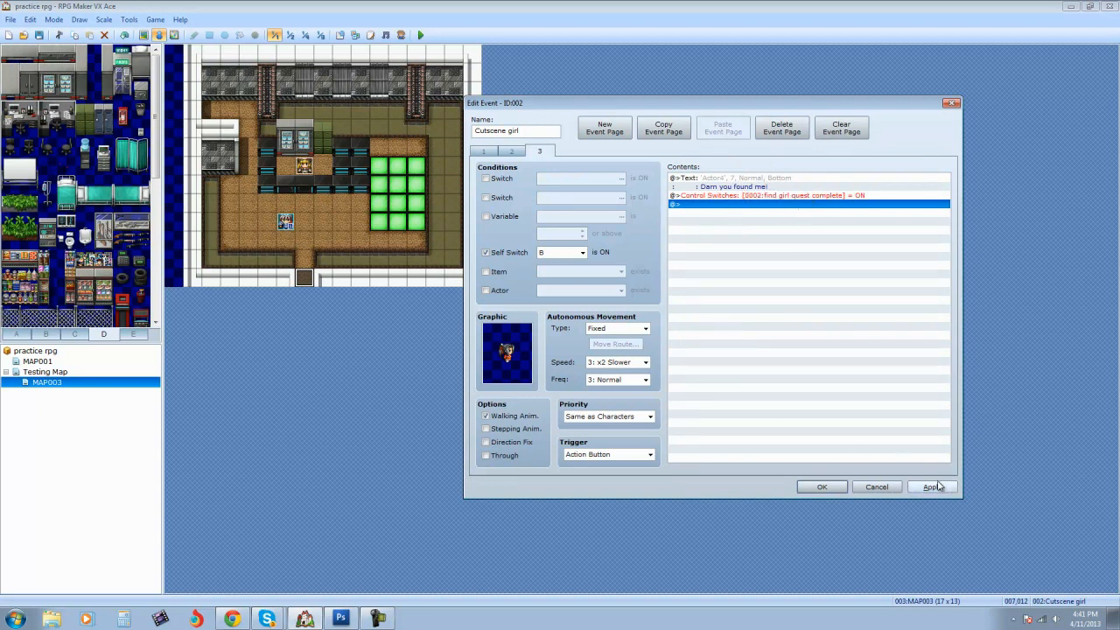
Step: Add a Control Self Switch command setting C to ON at the end of page 3's contents
double_click(699, 207)
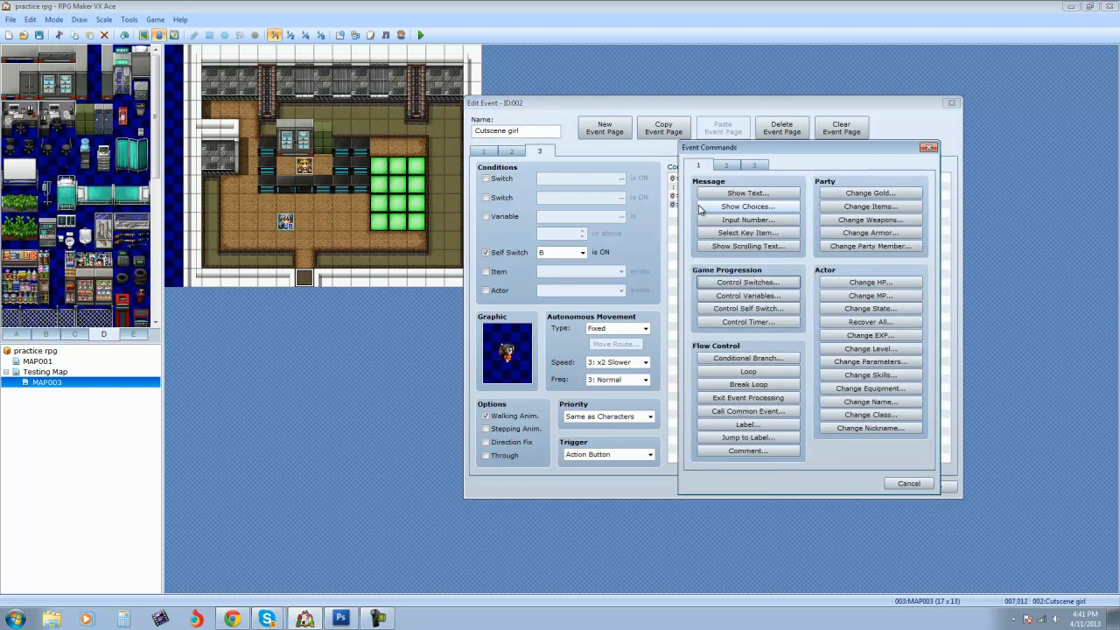
left_click(740, 316)
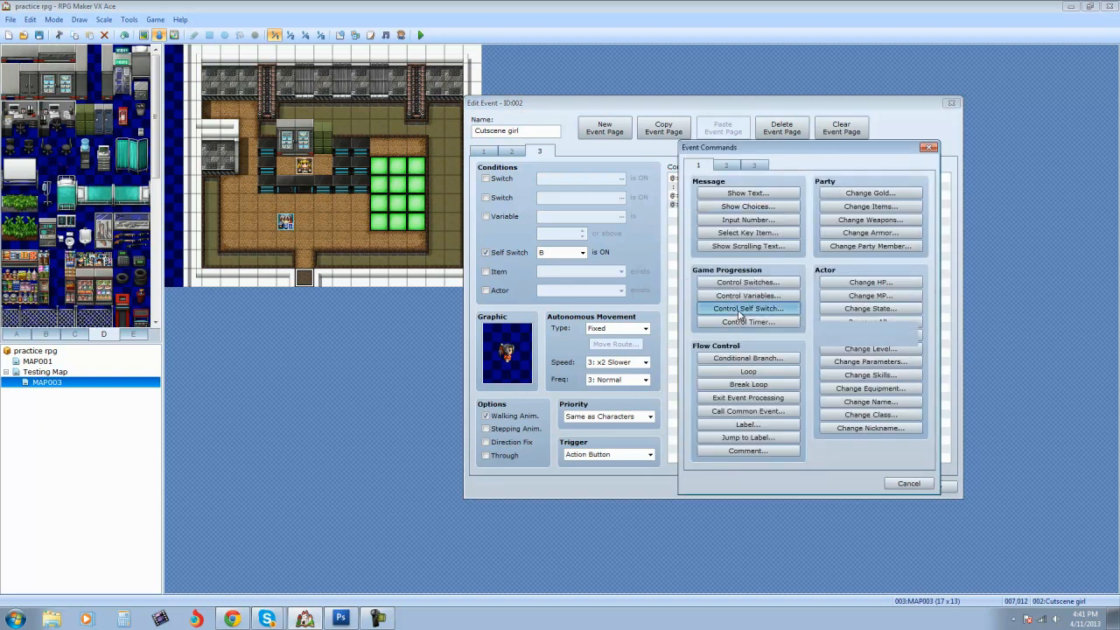
left_click(740, 311)
left_click(743, 340)
left_click(849, 303)
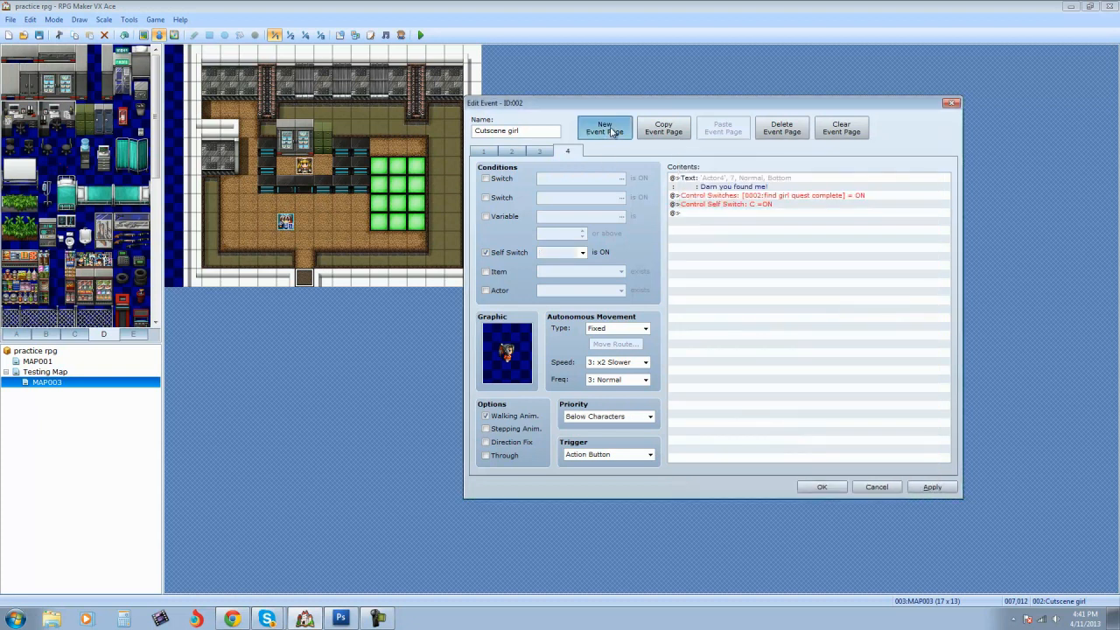
Step: Create a fourth page for the Cutscene girl event with the condition Self Switch C is ON
left_click(603, 128)
left_click(486, 252)
left_click(564, 252)
left_click(557, 278)
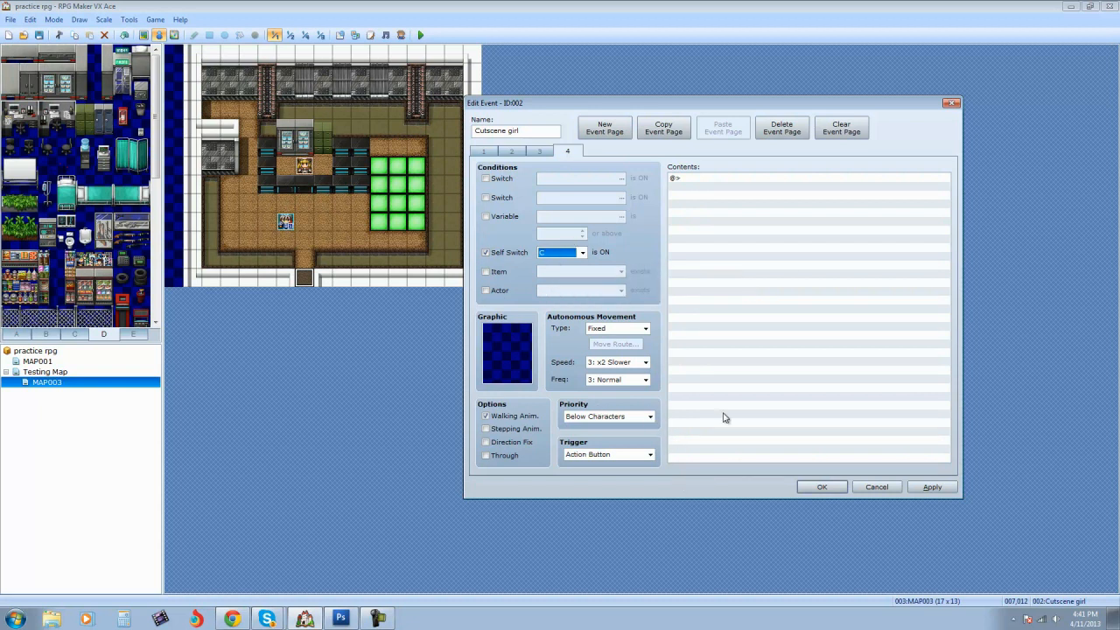
Step: Review pages 2 to 4 of the Cutscene girl event, apply the changes and close the event
left_click(537, 152)
left_click(512, 153)
left_click(535, 152)
left_click(567, 152)
left_click(541, 152)
left_click(567, 151)
left_click(932, 487)
left_click(822, 486)
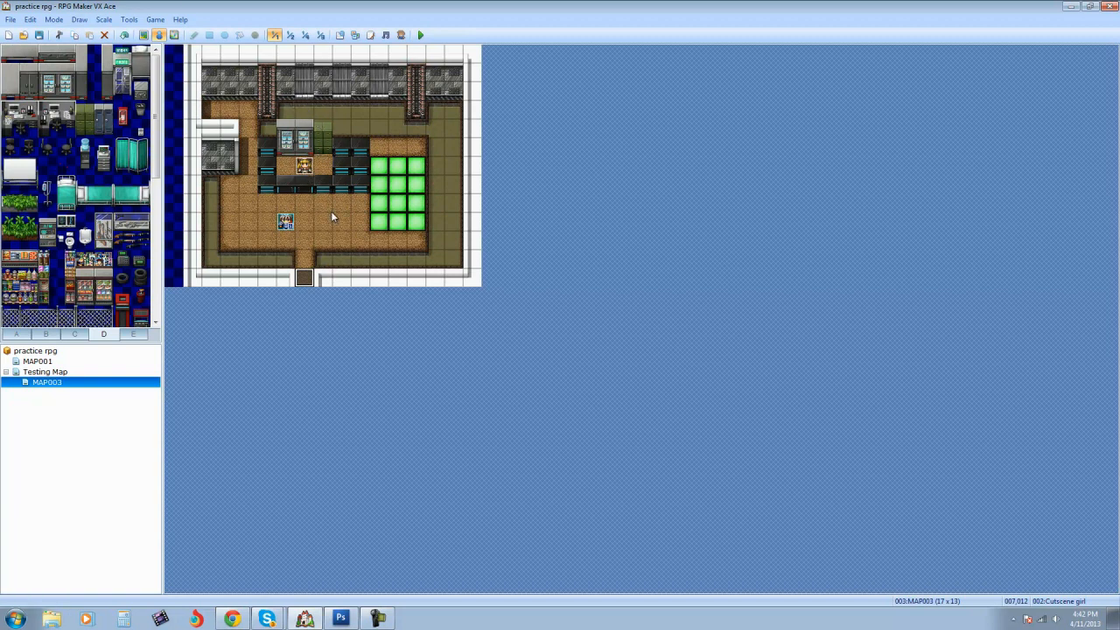
Step: Create a new event on the map's lower-left corner tile and set its trigger to Autorun
left_click(174, 281)
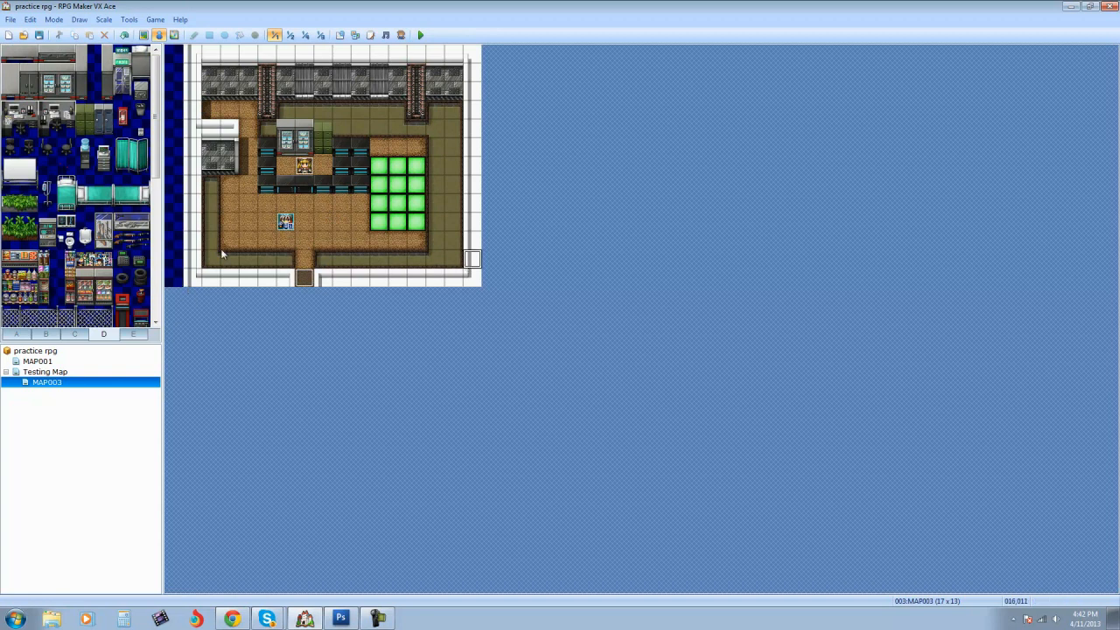
left_click(173, 36)
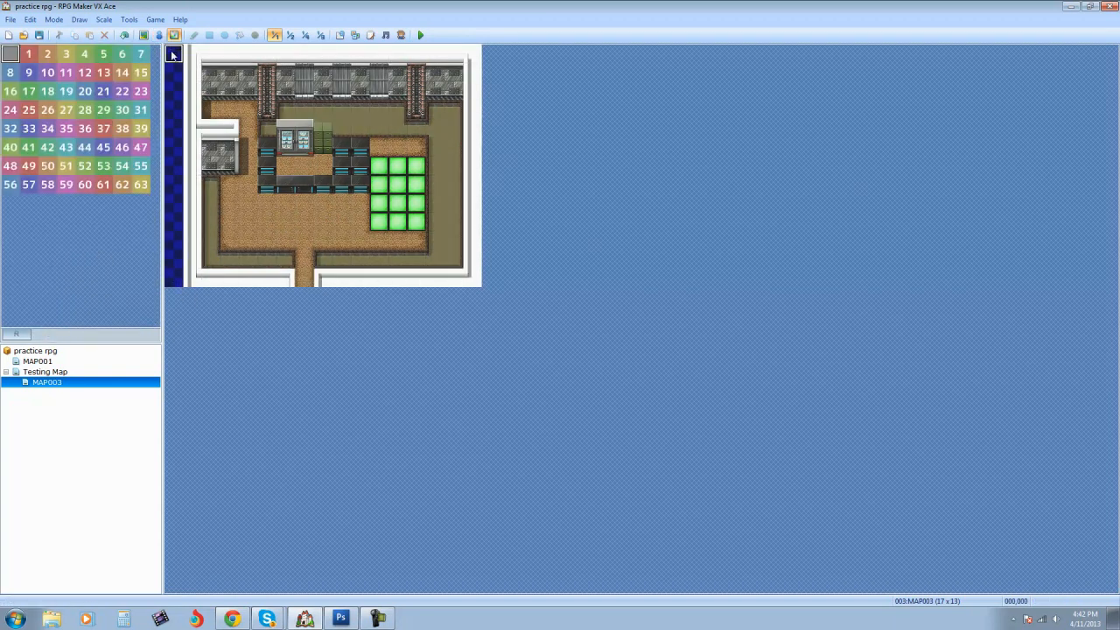
left_click(159, 36)
right_click(177, 280)
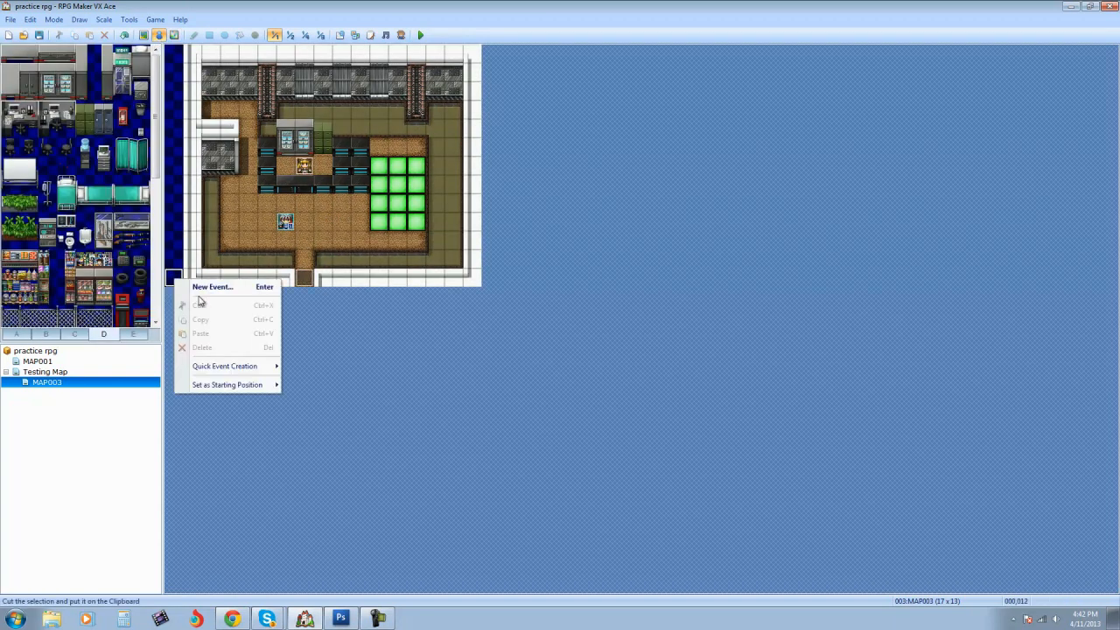
left_click(205, 287)
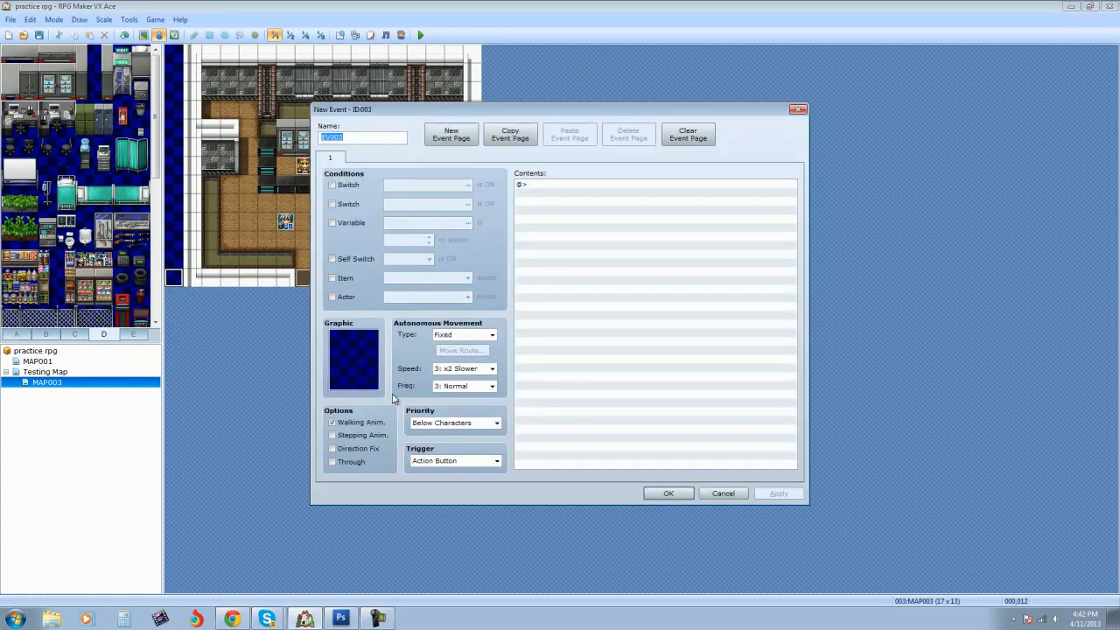
left_click(471, 462)
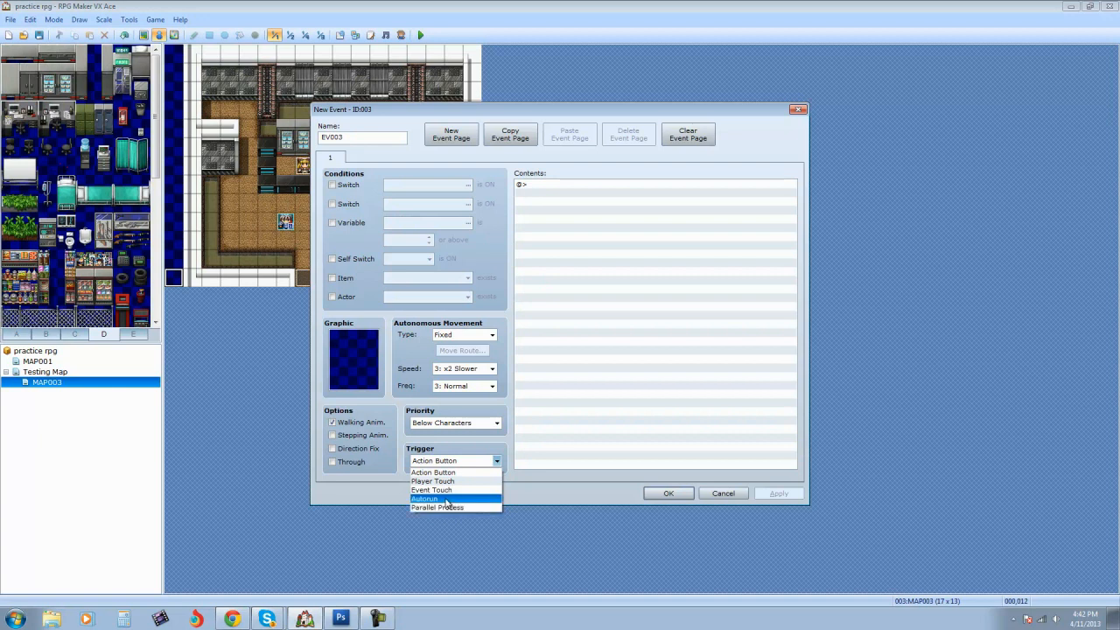
left_click(447, 500)
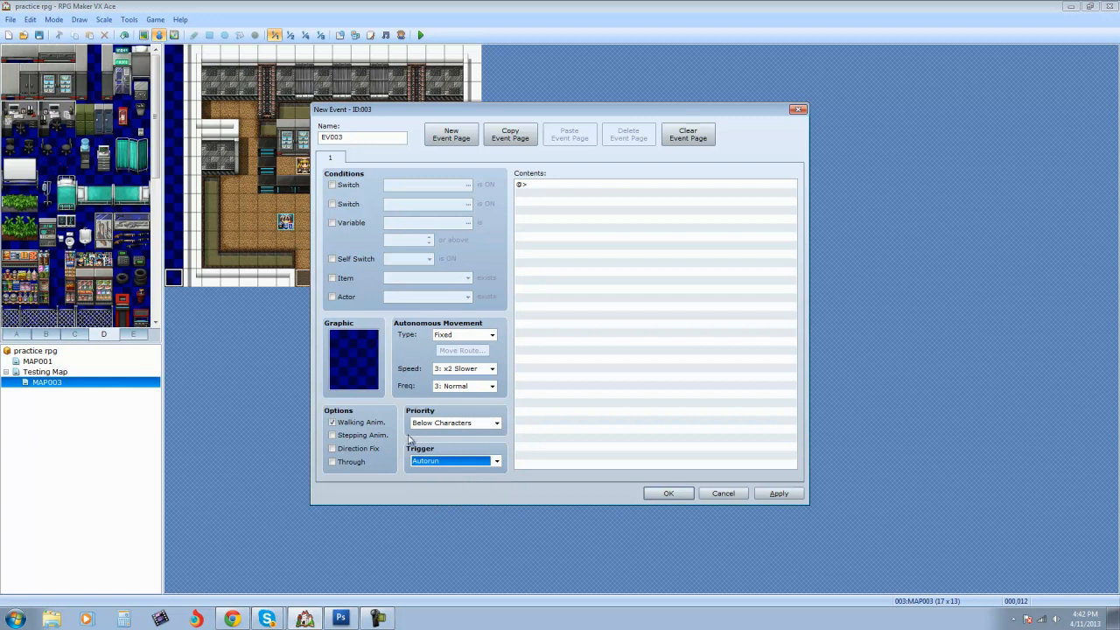
Step: Add a Play ME command to the new event using Victory1, previewing the sound before accepting it
left_click(562, 187)
double_click(562, 187)
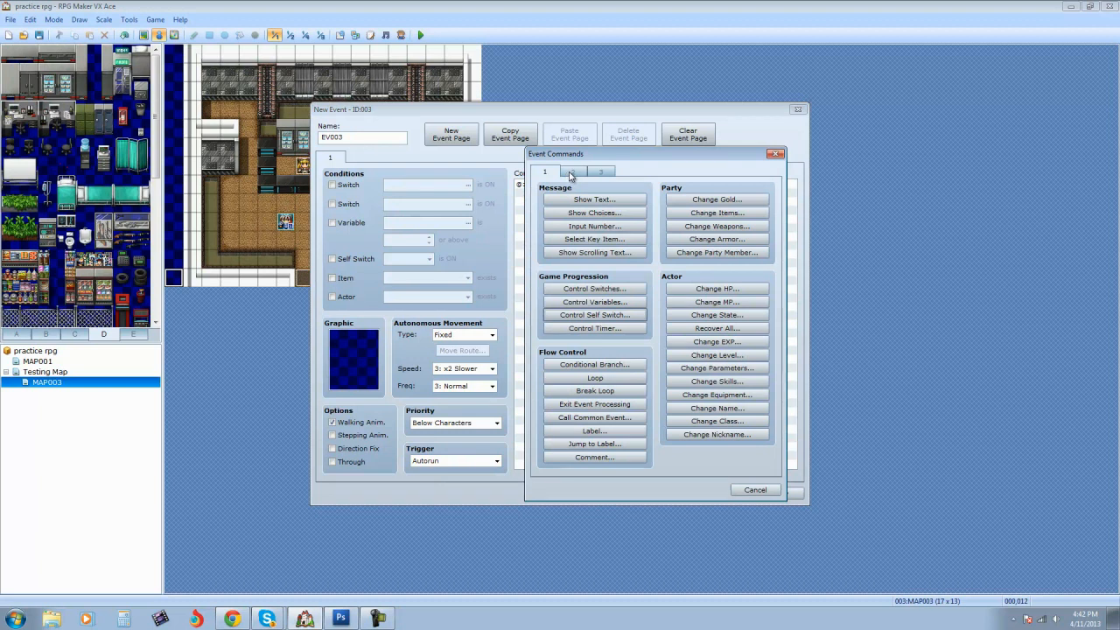
left_click(571, 172)
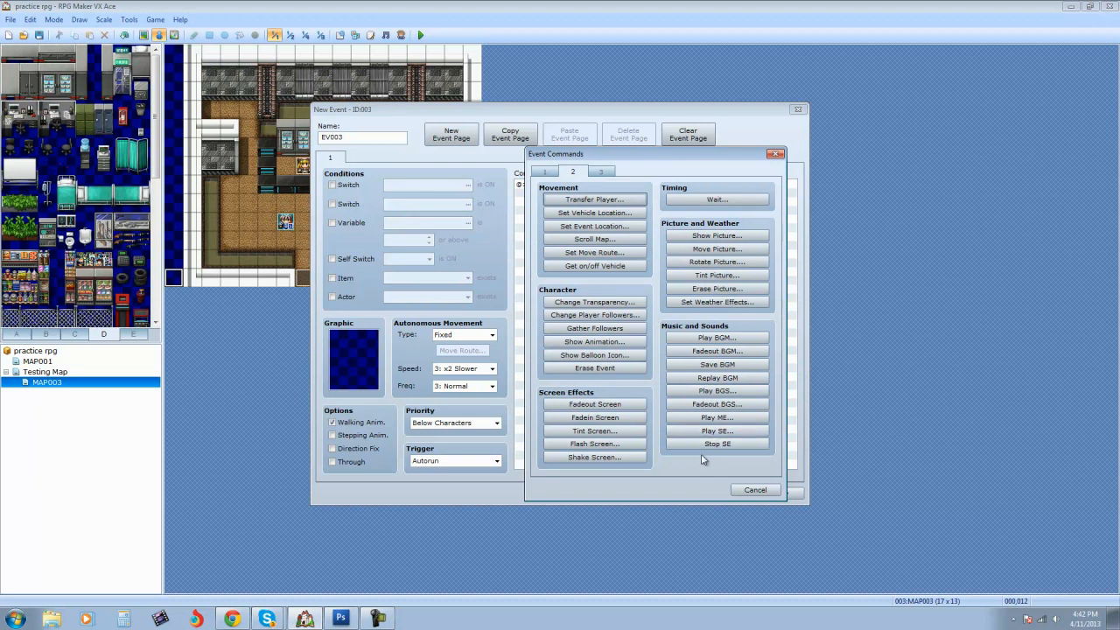
left_click(743, 421)
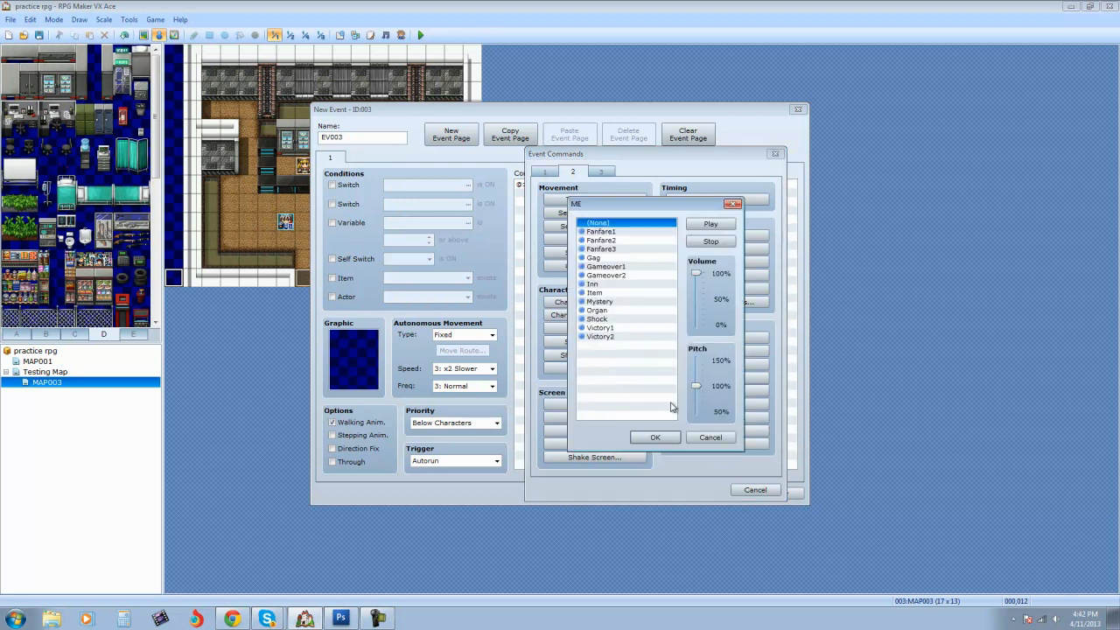
left_click(621, 327)
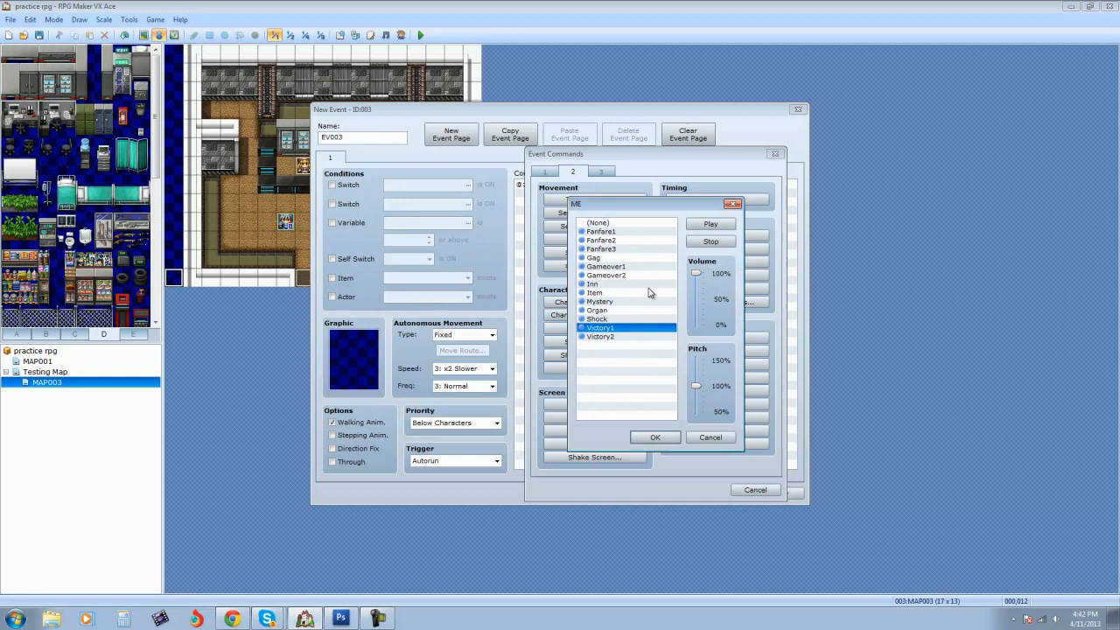
left_click(709, 224)
left_click(656, 437)
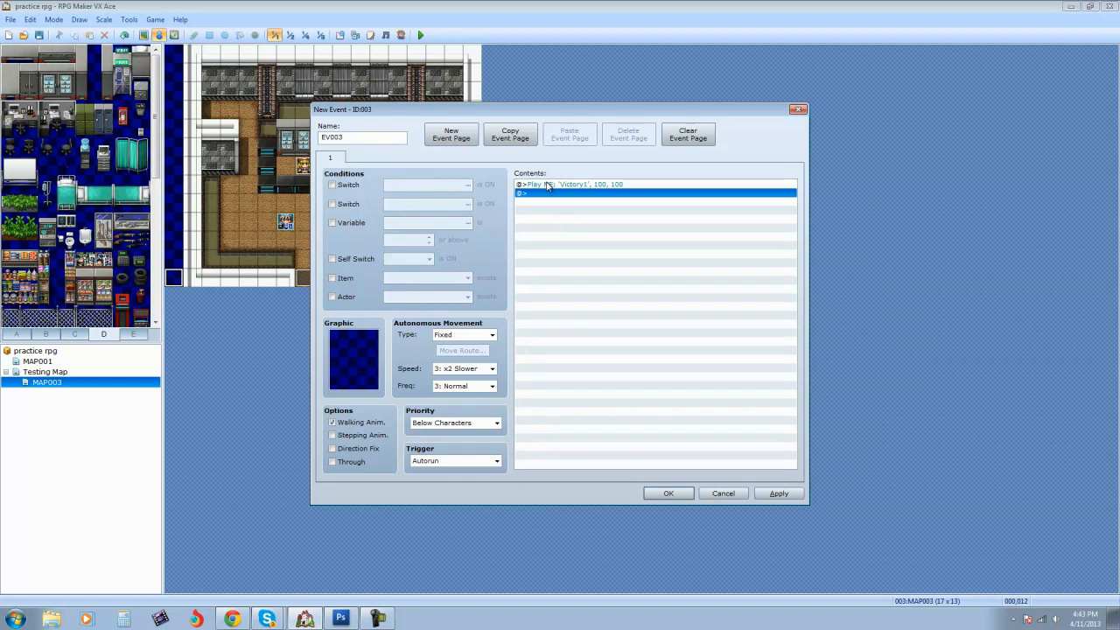
Step: Make the event require switch 0002 "find girl quest complete" to be ON, apply the changes and close the event
left_click(332, 185)
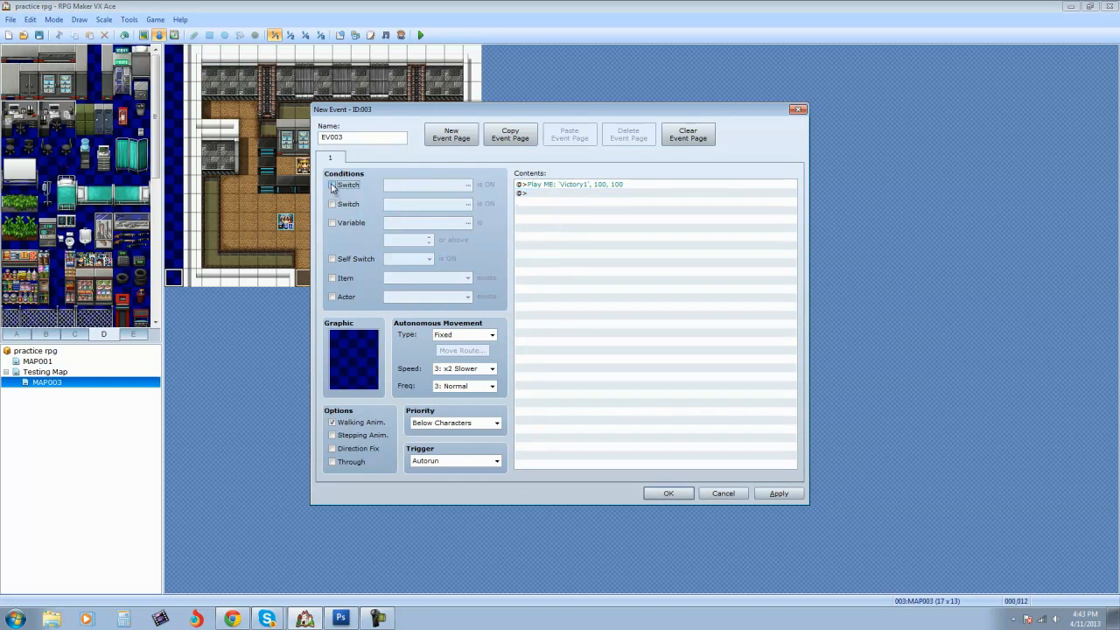
left_click(468, 186)
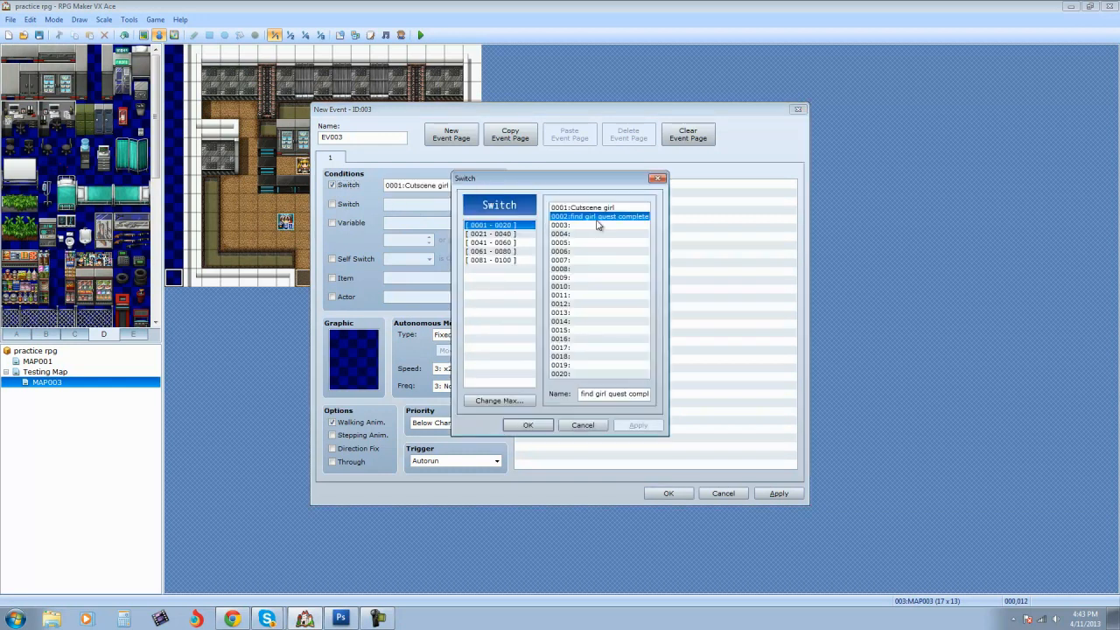
left_click(543, 426)
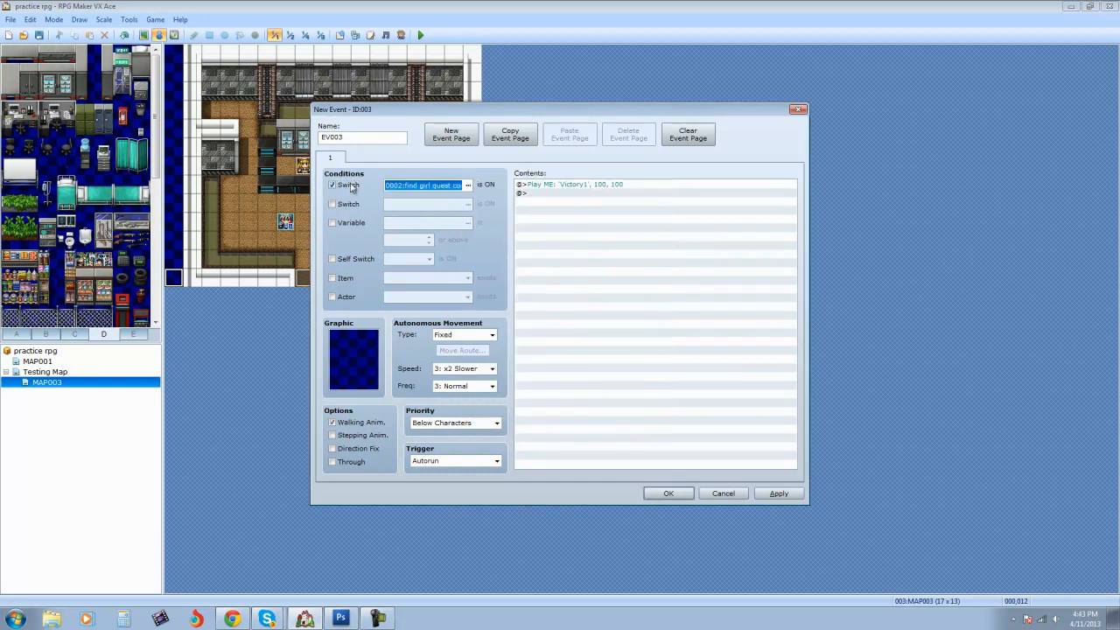
left_click(468, 186)
right_click(603, 224)
left_click(528, 425)
left_click(769, 493)
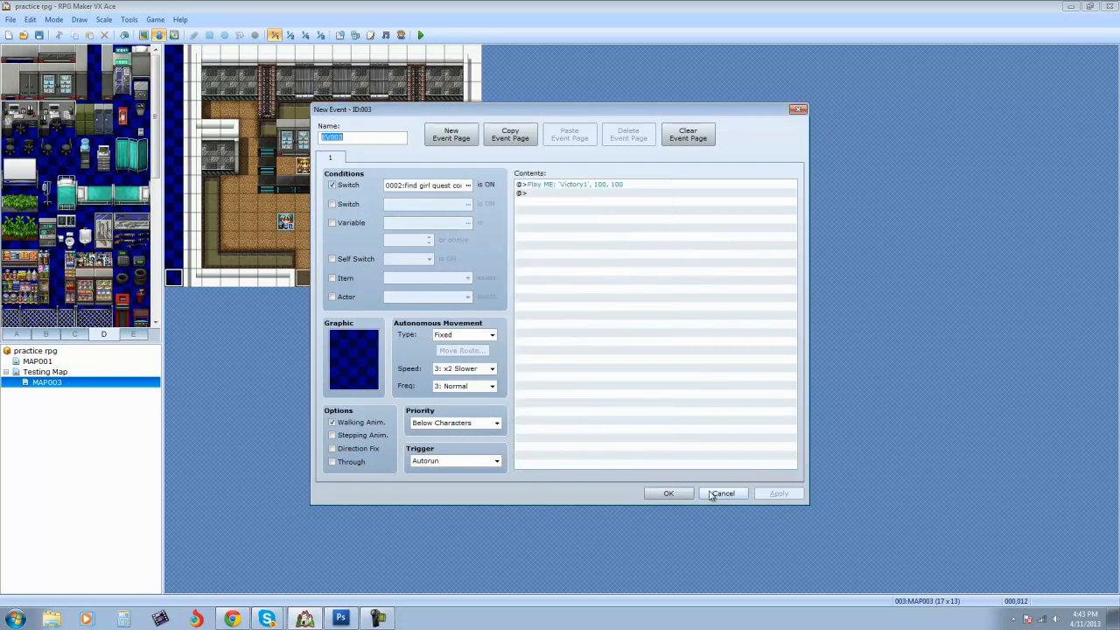
left_click(711, 495)
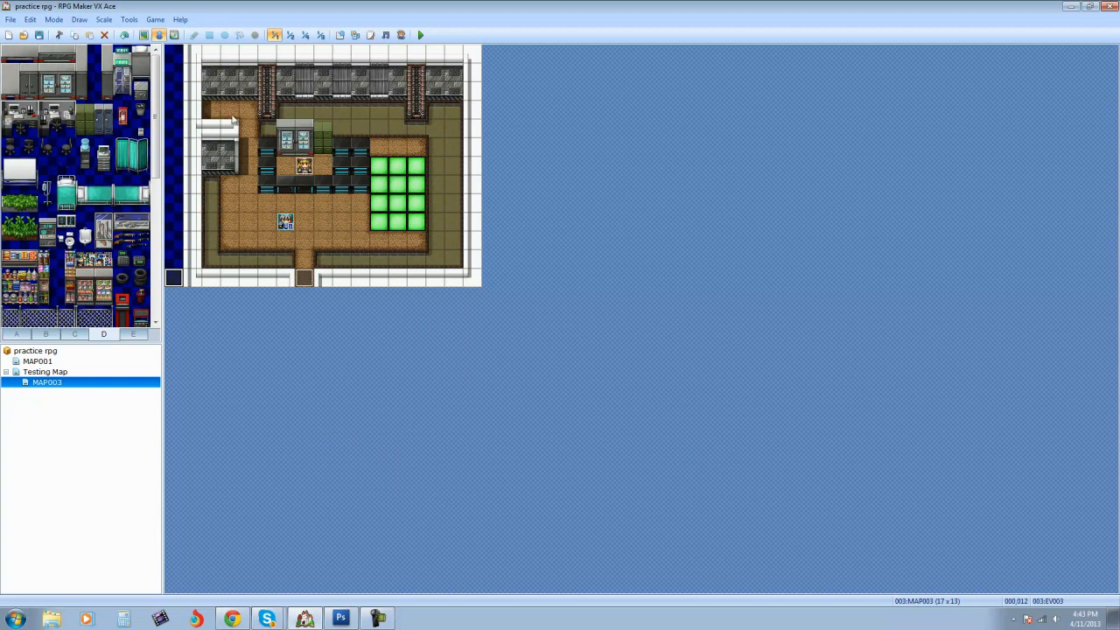
Step: Review page 3 of the Cutscene girl event, close it and reopen the corner Autorun event for editing
right_click(304, 278)
left_click(341, 292)
left_click(389, 158)
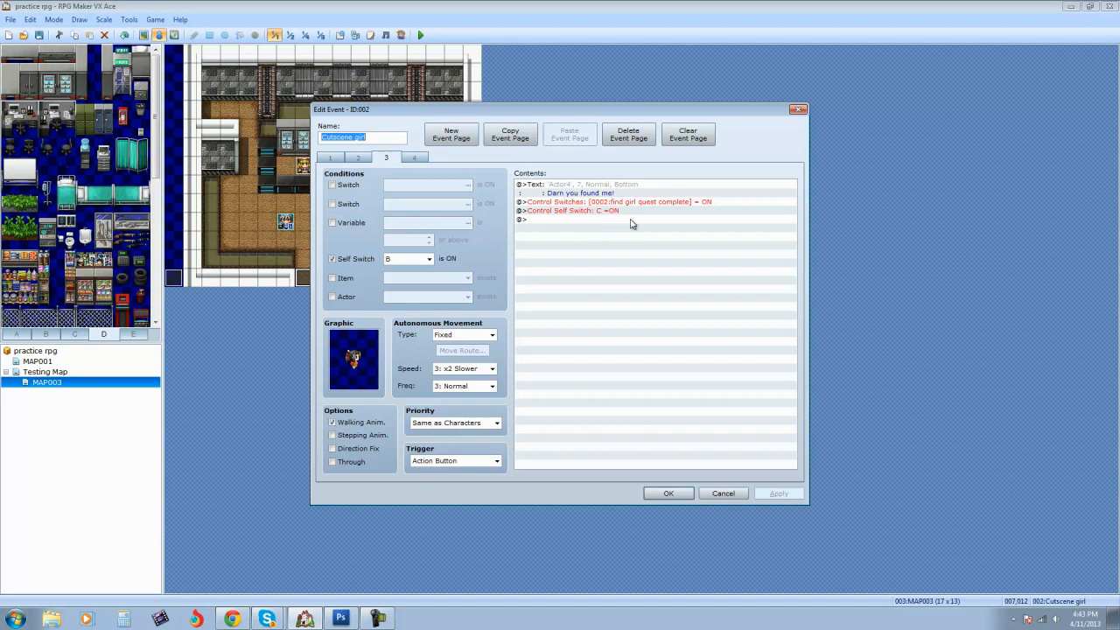
left_click(668, 493)
right_click(173, 279)
left_click(199, 294)
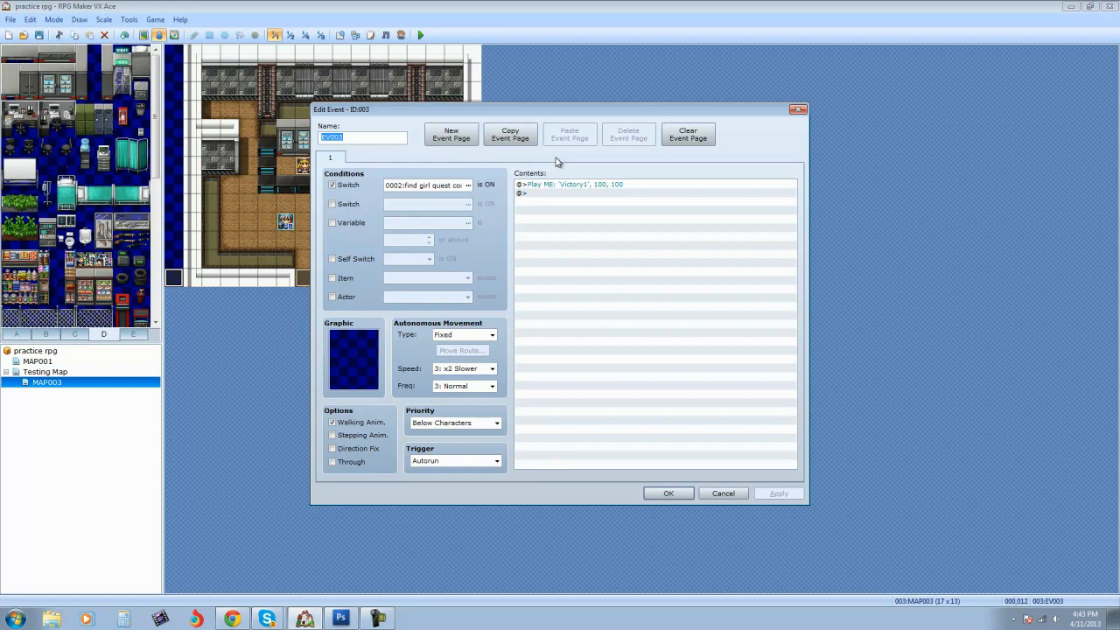
Step: View the Success!! image in Photoshop, browse to the practice rpg project's Graphics\Pictures folder in Explorer, and return to RPG Maker
left_click(341, 618)
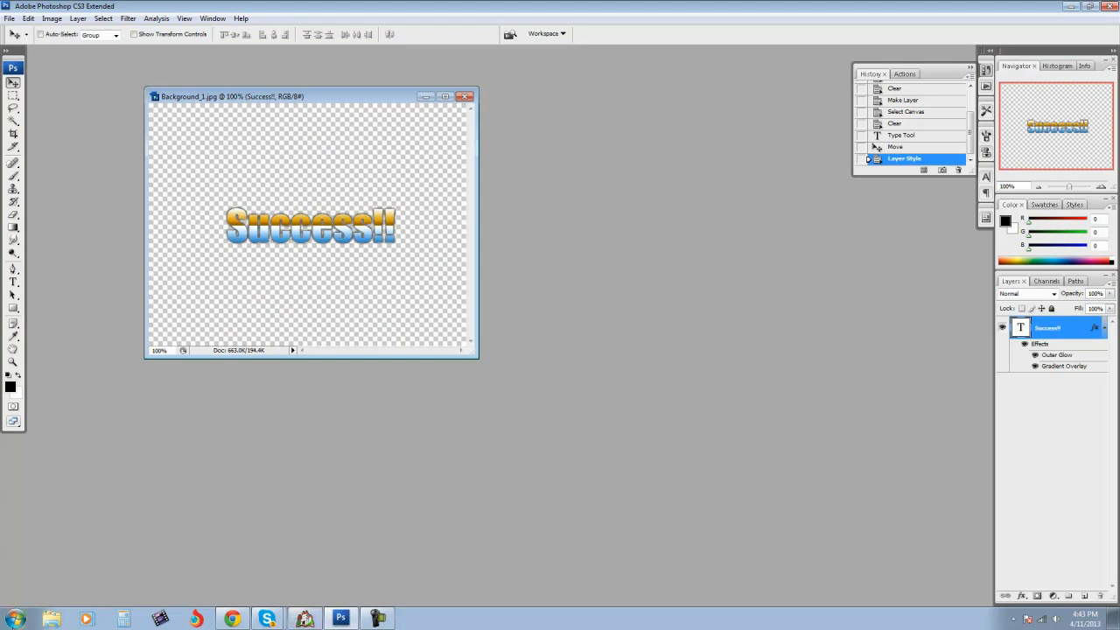
left_click(14, 619)
left_click(179, 333)
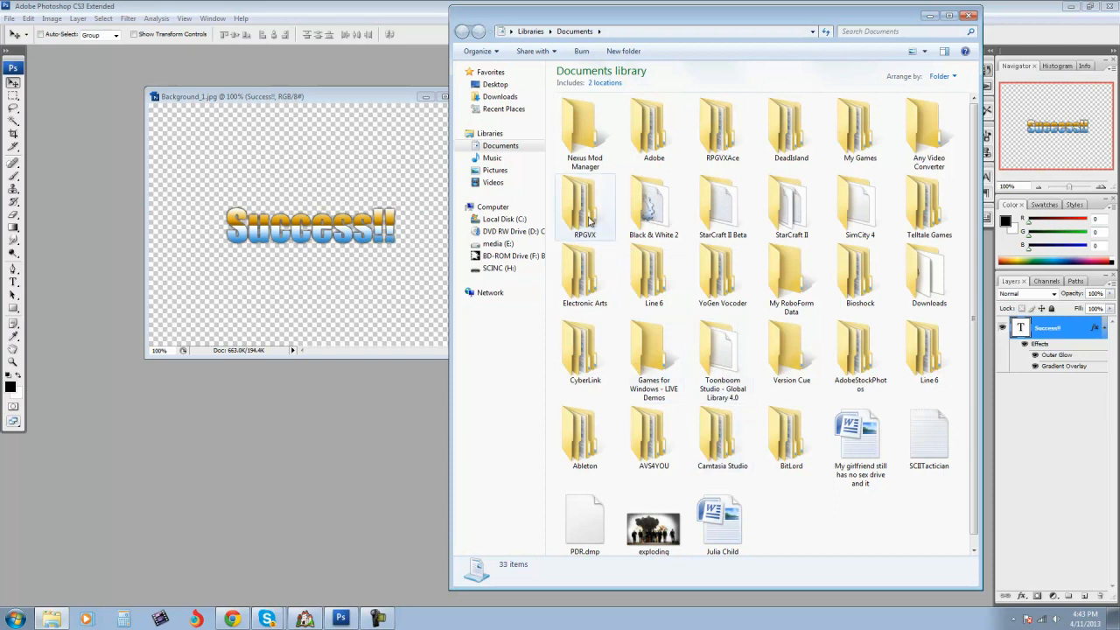
double_click(722, 154)
double_click(582, 130)
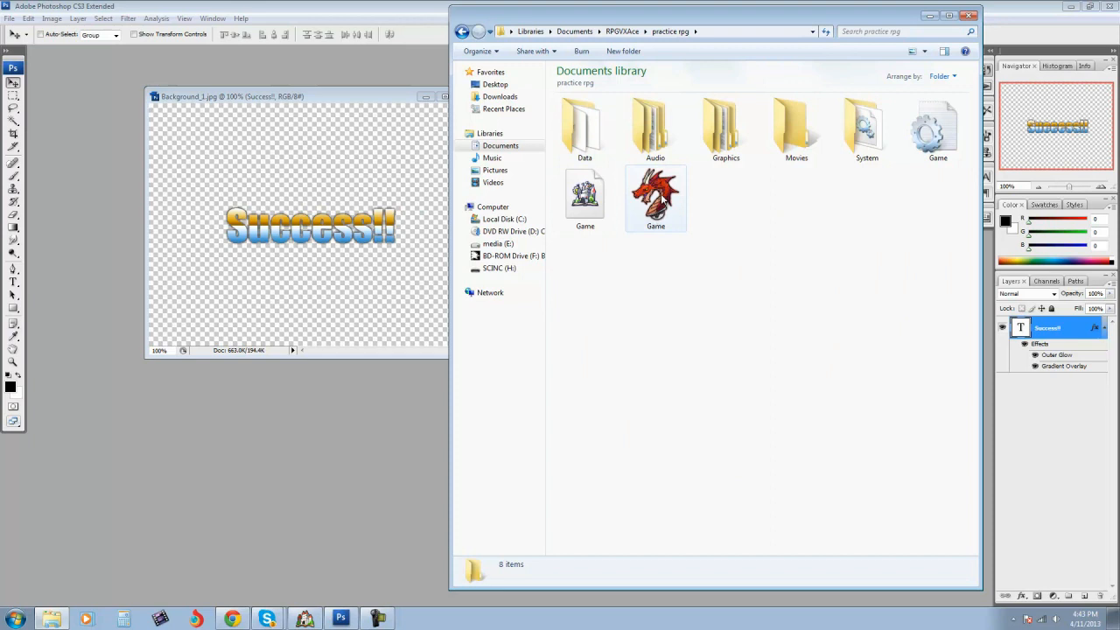
double_click(722, 127)
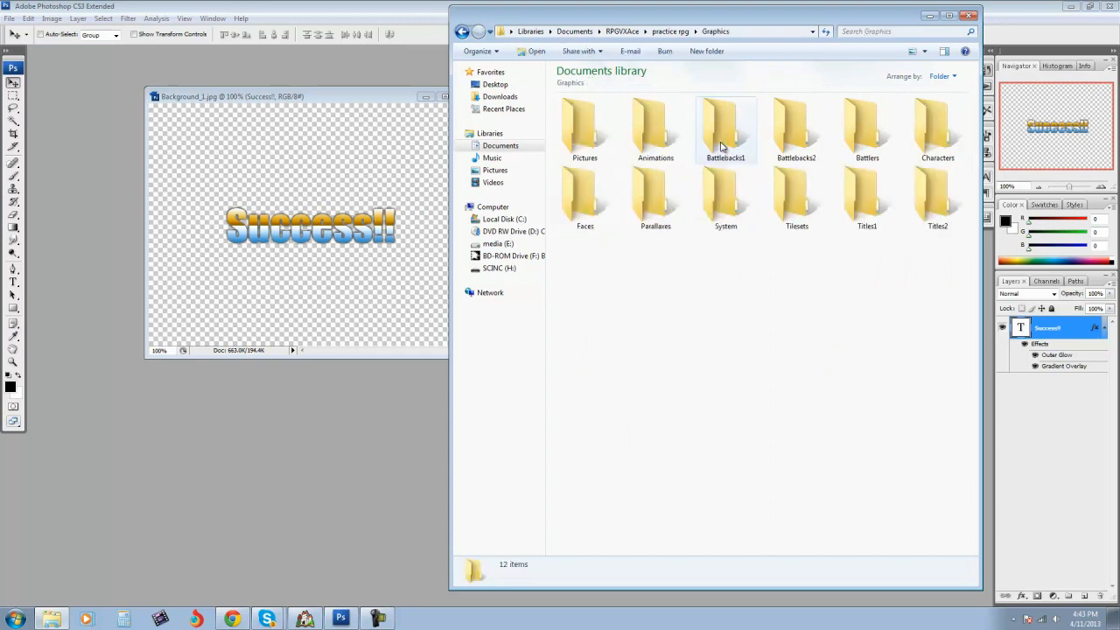
double_click(600, 151)
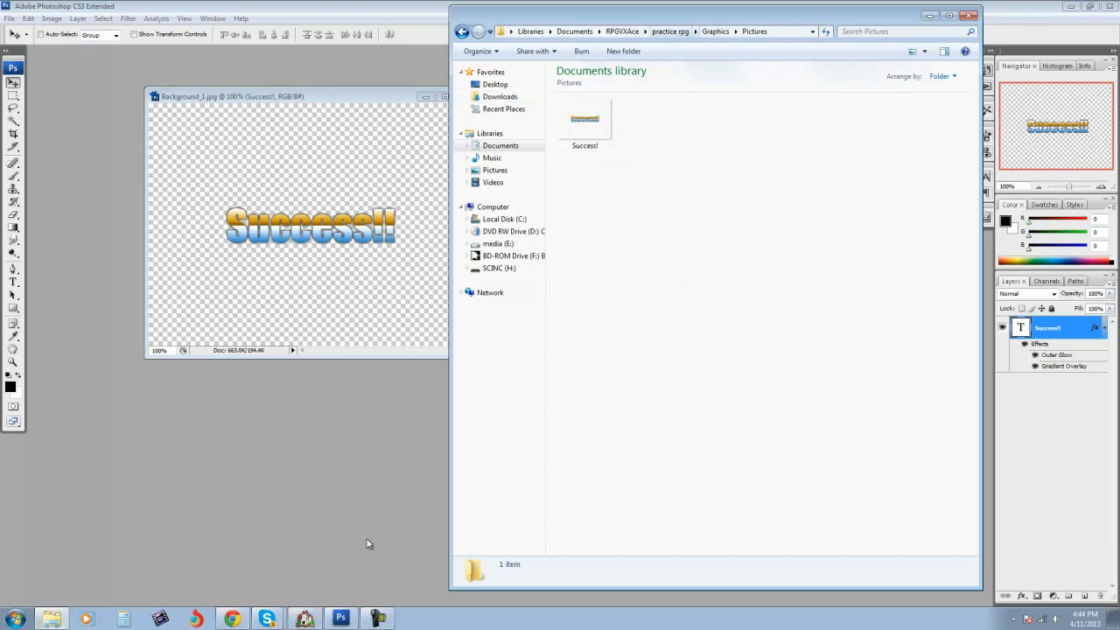
left_click(305, 618)
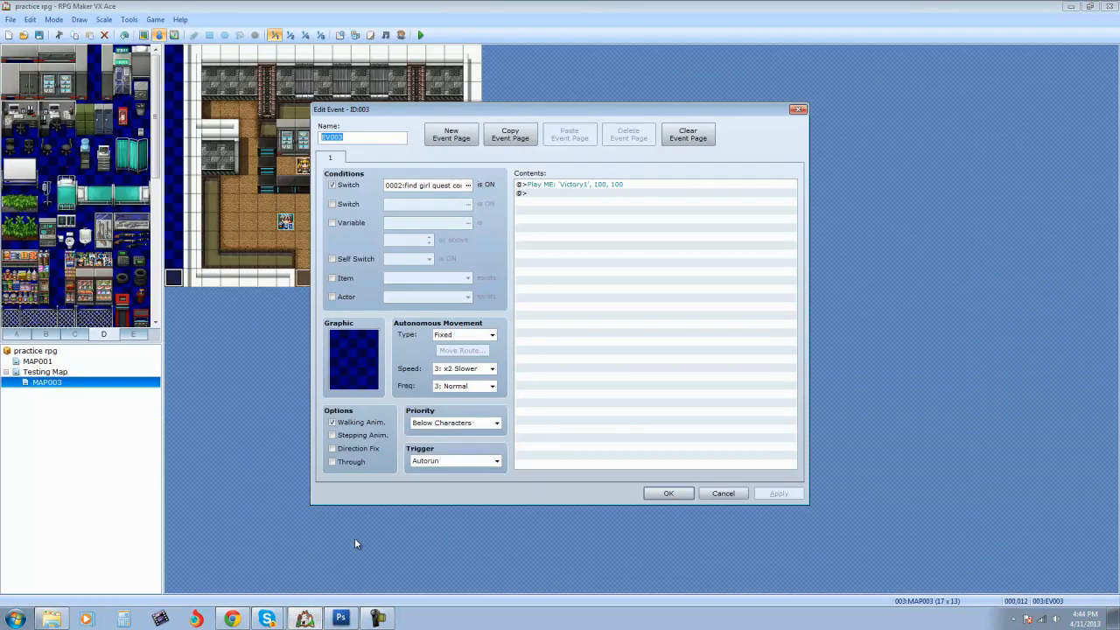
Step: Switch to Photoshop and check the Success!! image's canvas size in pixels without changing it
left_click(341, 619)
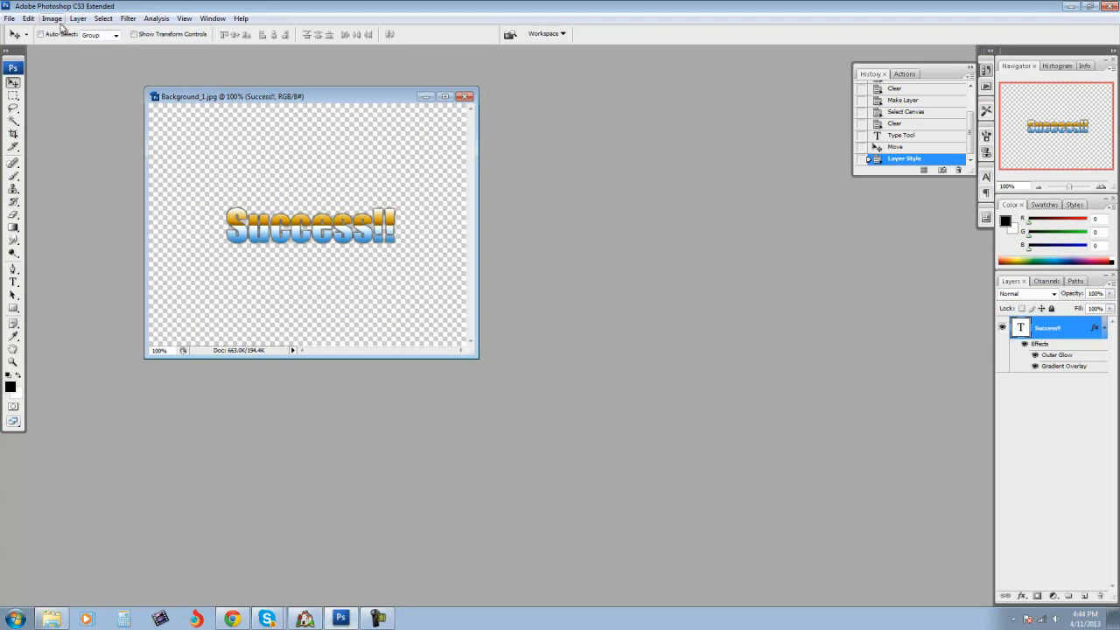
left_click(54, 19)
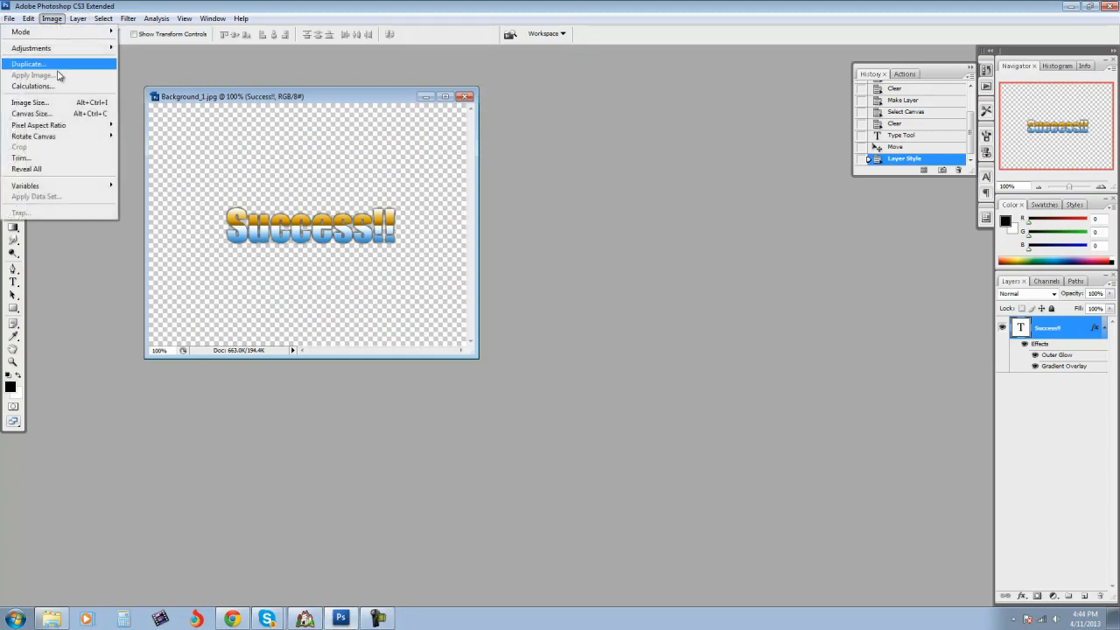
left_click(33, 113)
left_click(613, 217)
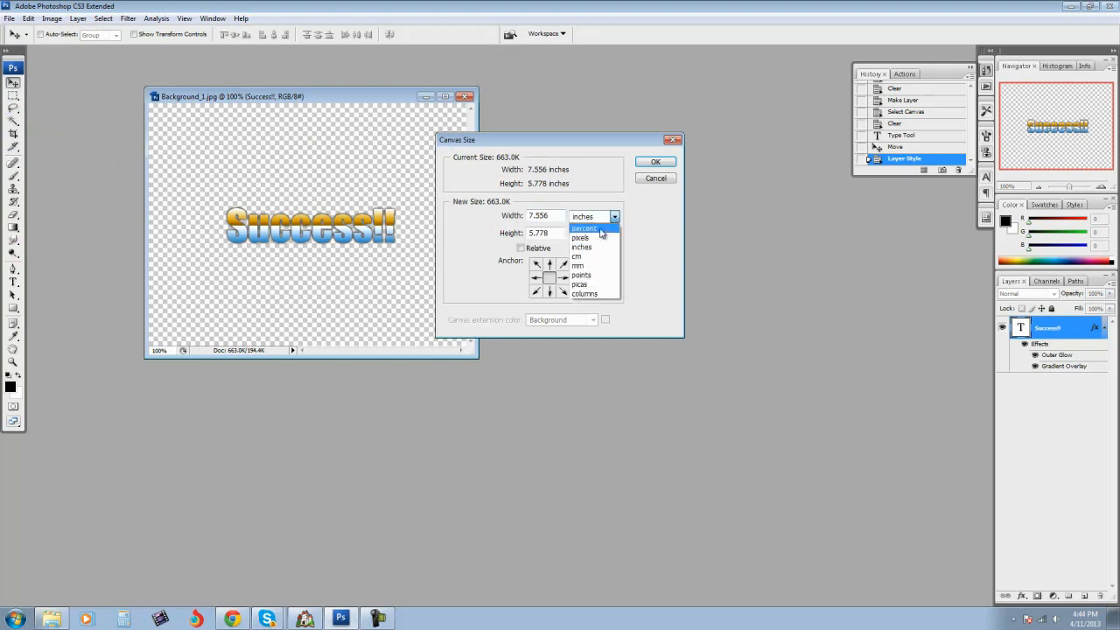
left_click(599, 237)
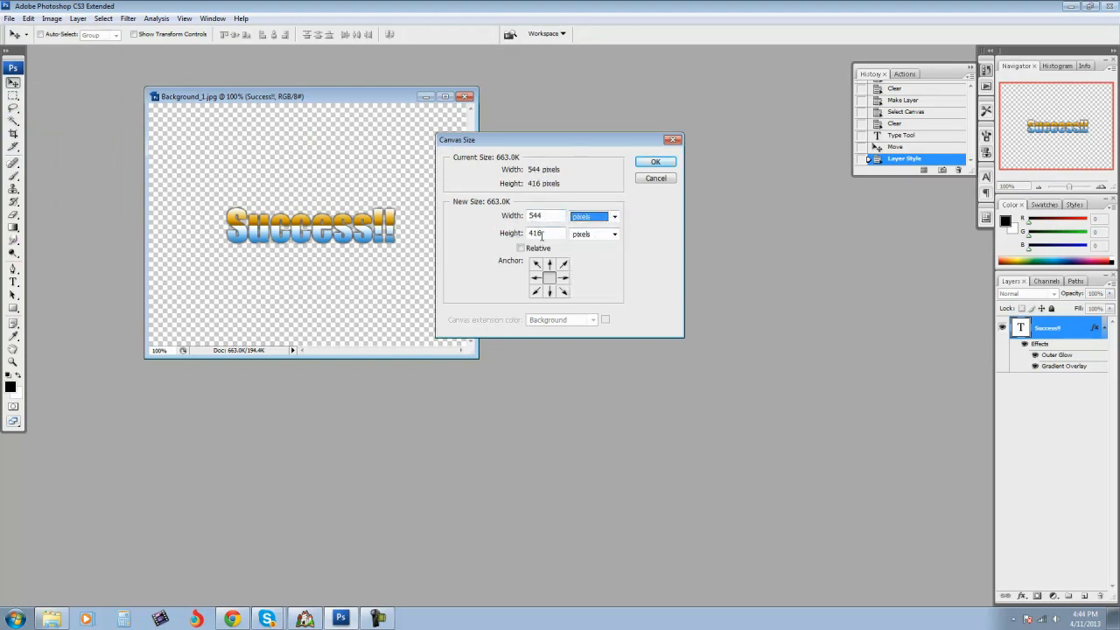
left_click(650, 179)
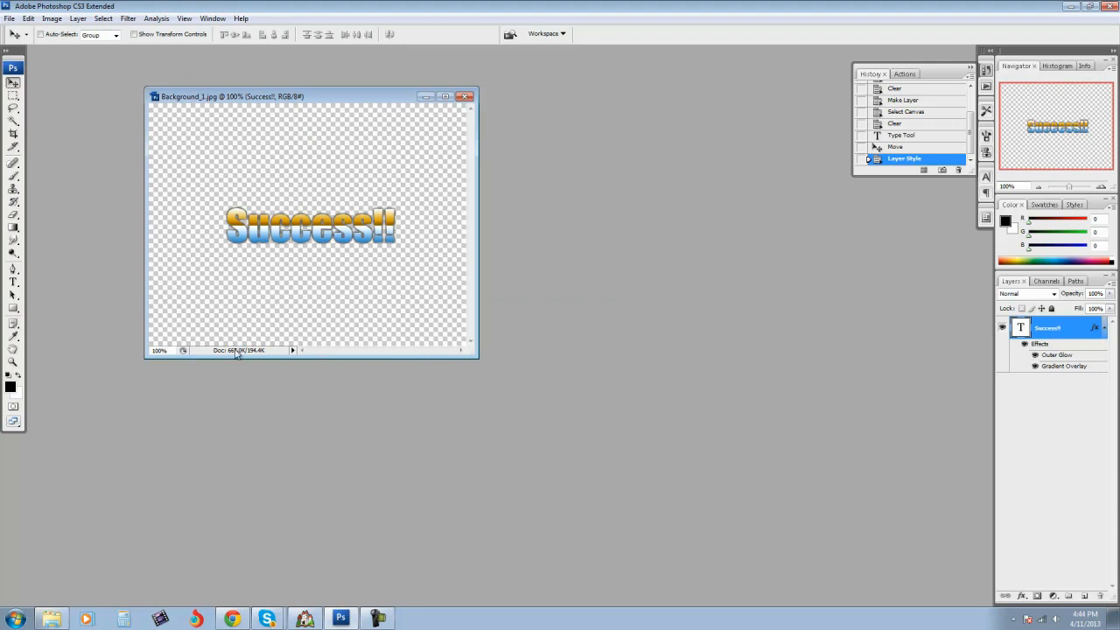
Step: Return to RPG Maker and add a Wait command of 60 frames after the Victory1 sound in the Autorun event
left_click(305, 618)
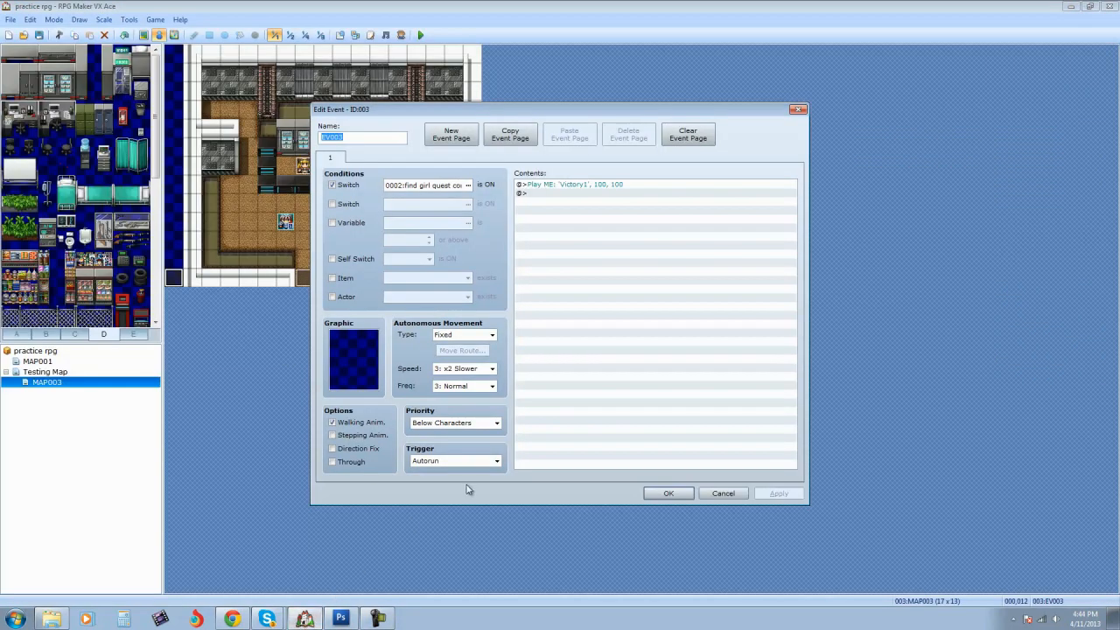
double_click(551, 196)
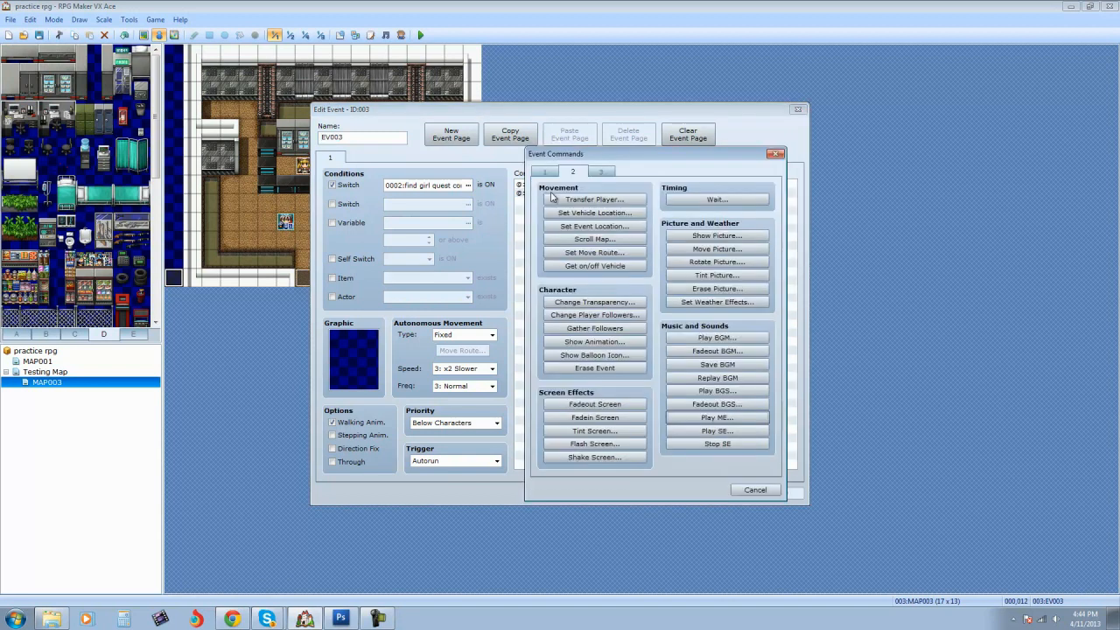
left_click(707, 201)
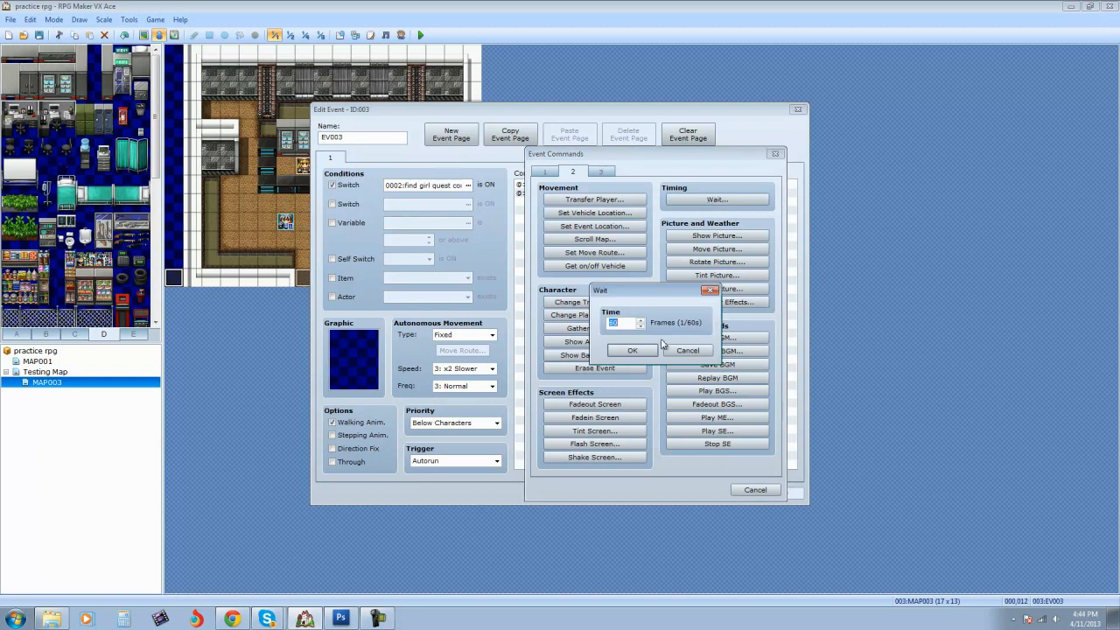
left_click(630, 352)
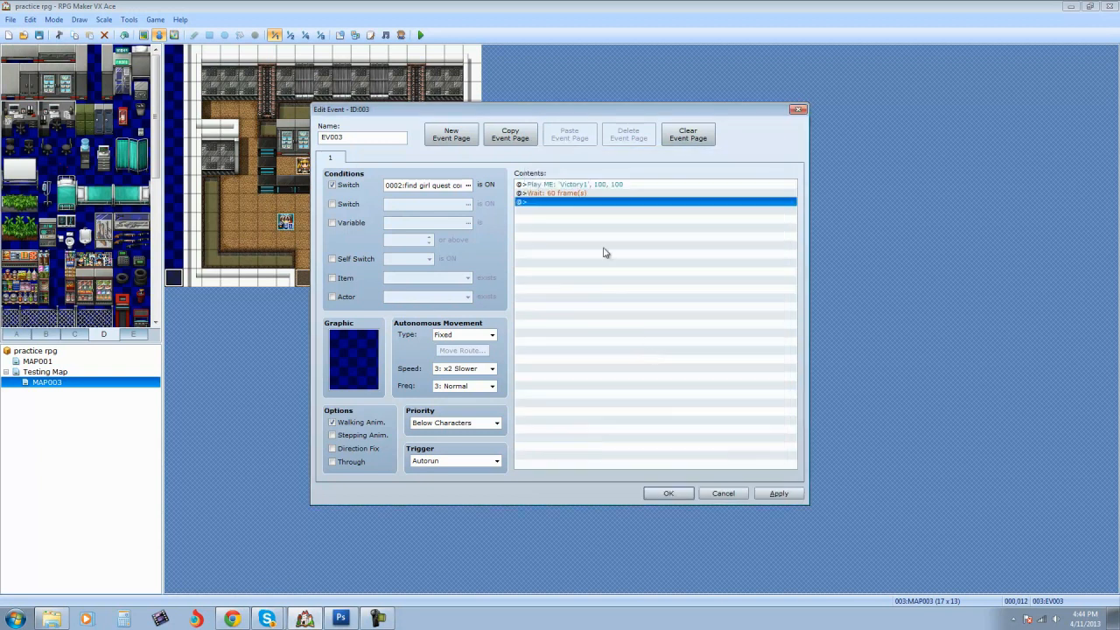
Step: Audition sound effects for a Play SE command in the Autorun event, including Attack1, Fire4 and Fire5
double_click(565, 203)
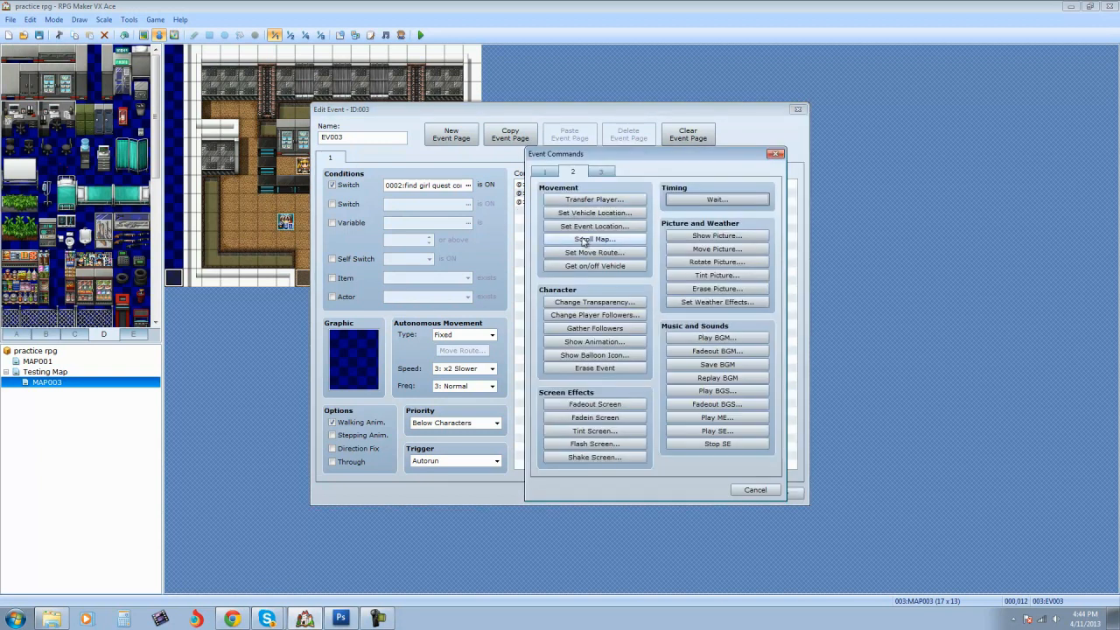
left_click(716, 431)
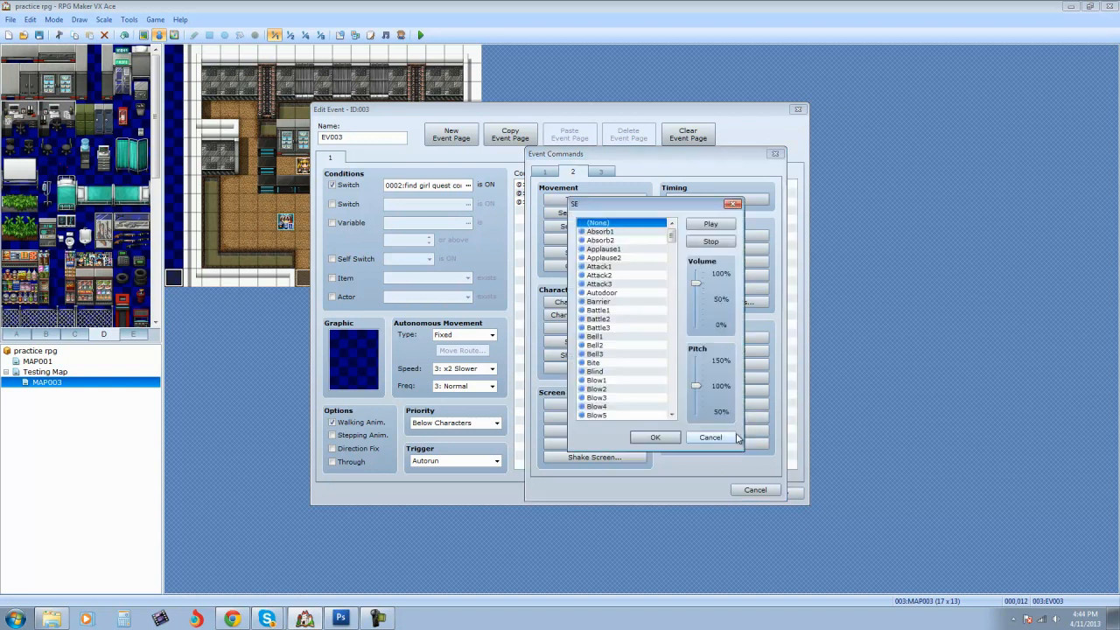
left_click(600, 267)
left_click(710, 224)
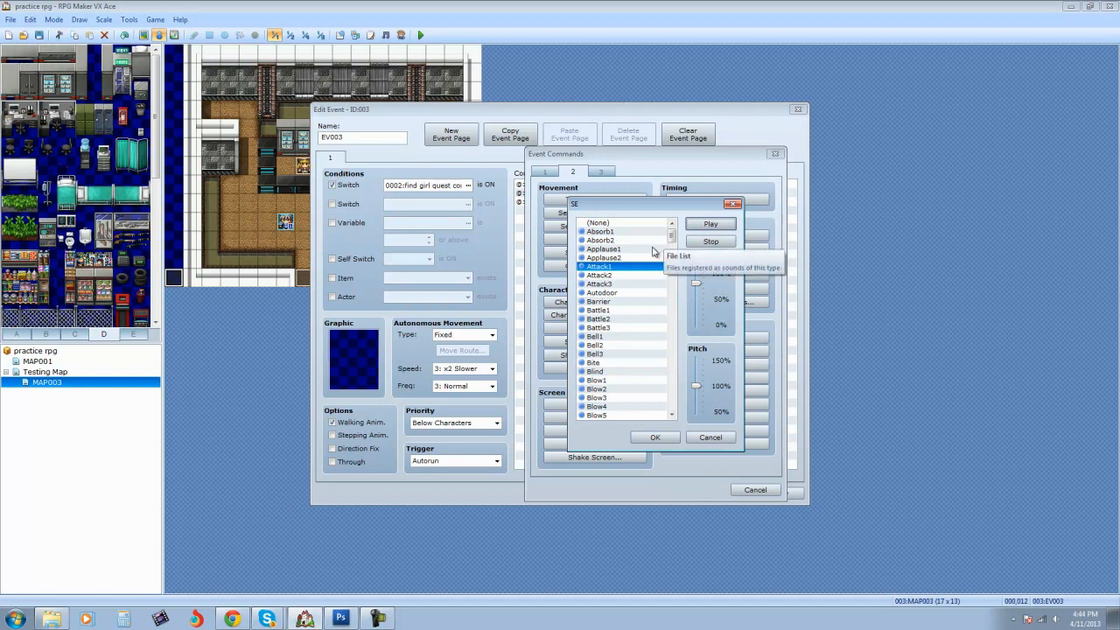
mouse_move(675, 245)
left_mouse_down()
mouse_move(675, 390)
mouse_move(689, 418)
mouse_move(689, 341)
mouse_move(672, 303)
left_mouse_up()
left_click(621, 249)
left_click(704, 226)
left_click(621, 258)
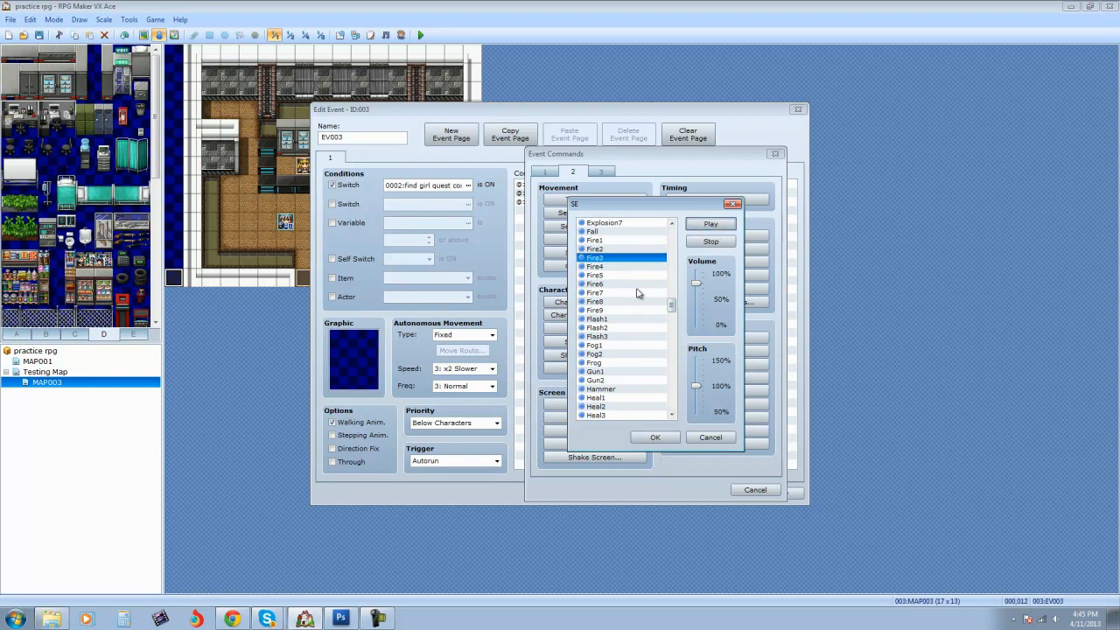
left_click(610, 267)
left_click(708, 226)
left_click(613, 277)
left_click(710, 226)
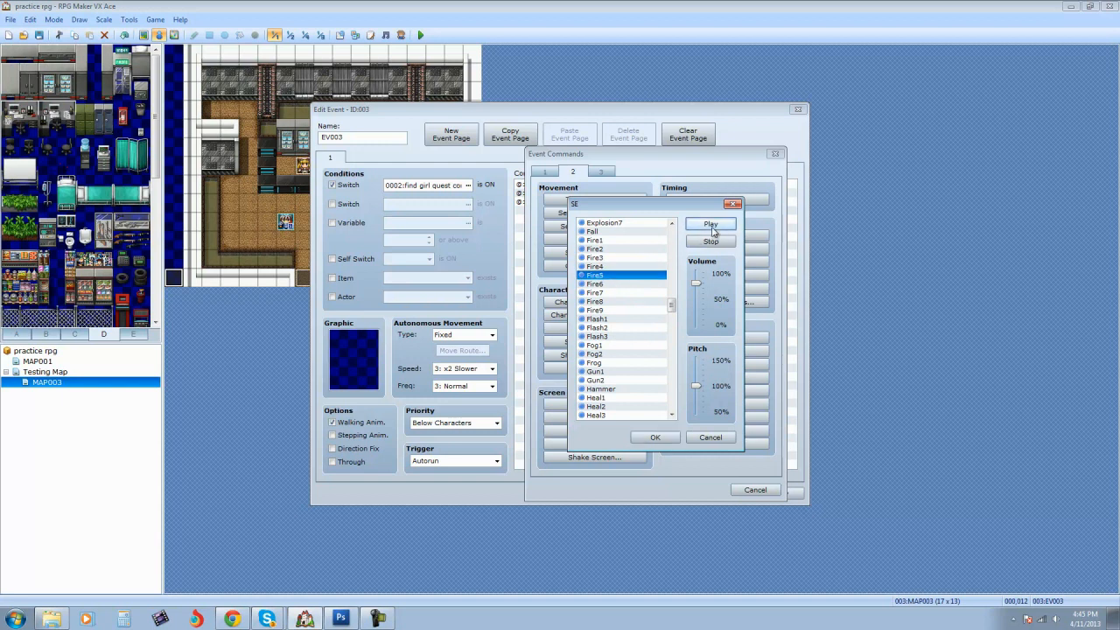
Step: Audition the Explosion1 and Explosion2 sound effects
left_click(605, 222)
left_click(672, 223)
left_click_drag(671, 304, 670, 294)
left_click(626, 312)
left_click(710, 225)
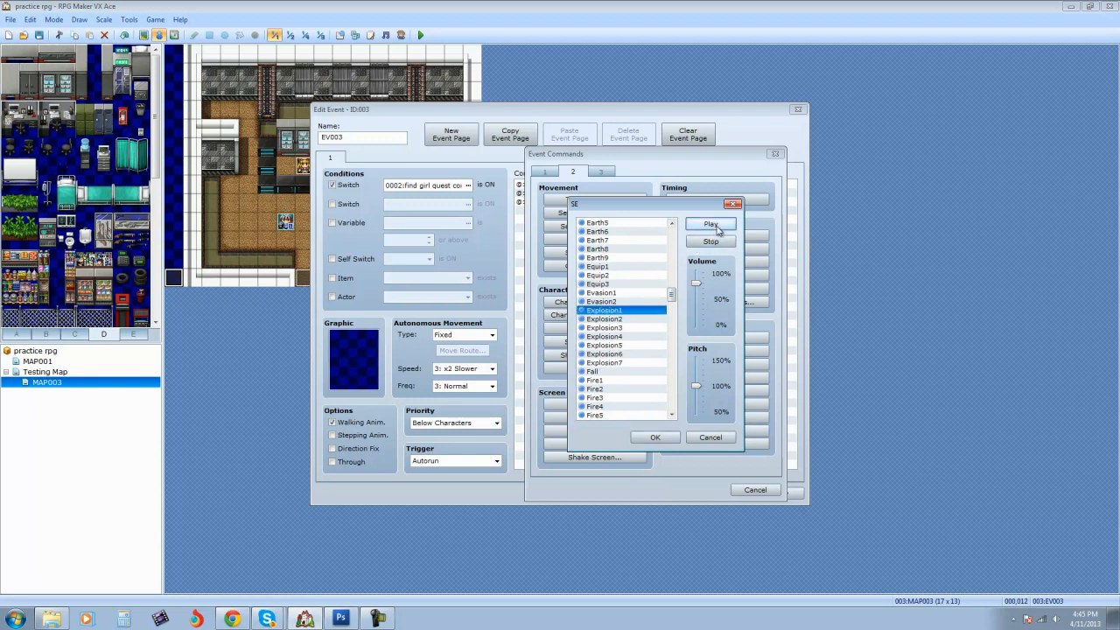
left_click(626, 320)
left_click(717, 224)
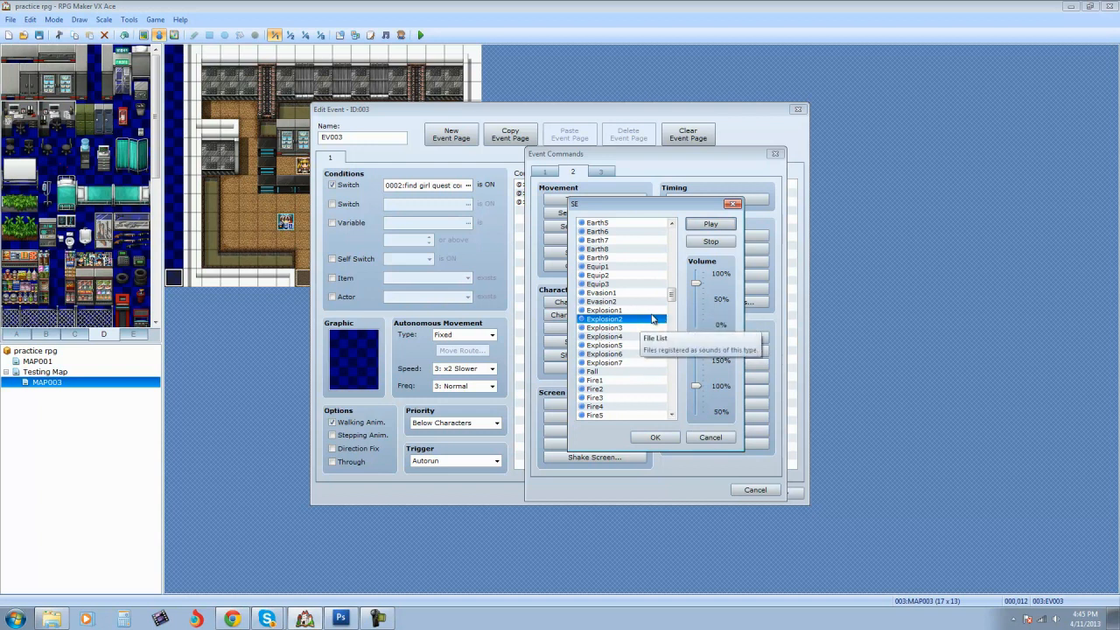
Step: Leave the Play SE command without adding it and save the Autorun event
left_click(710, 436)
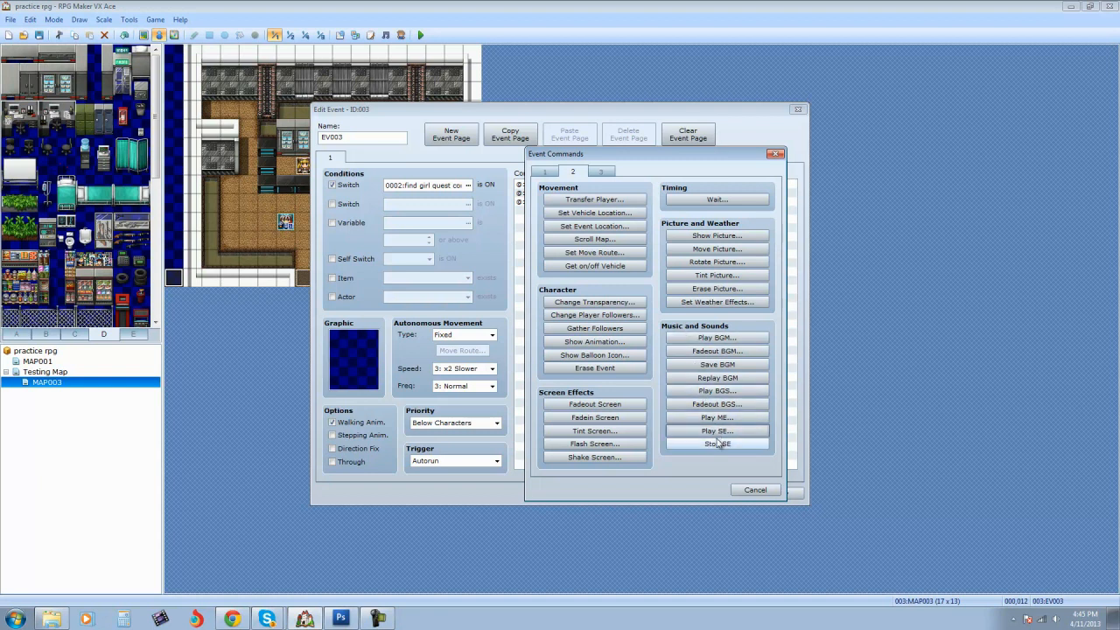
left_click(756, 491)
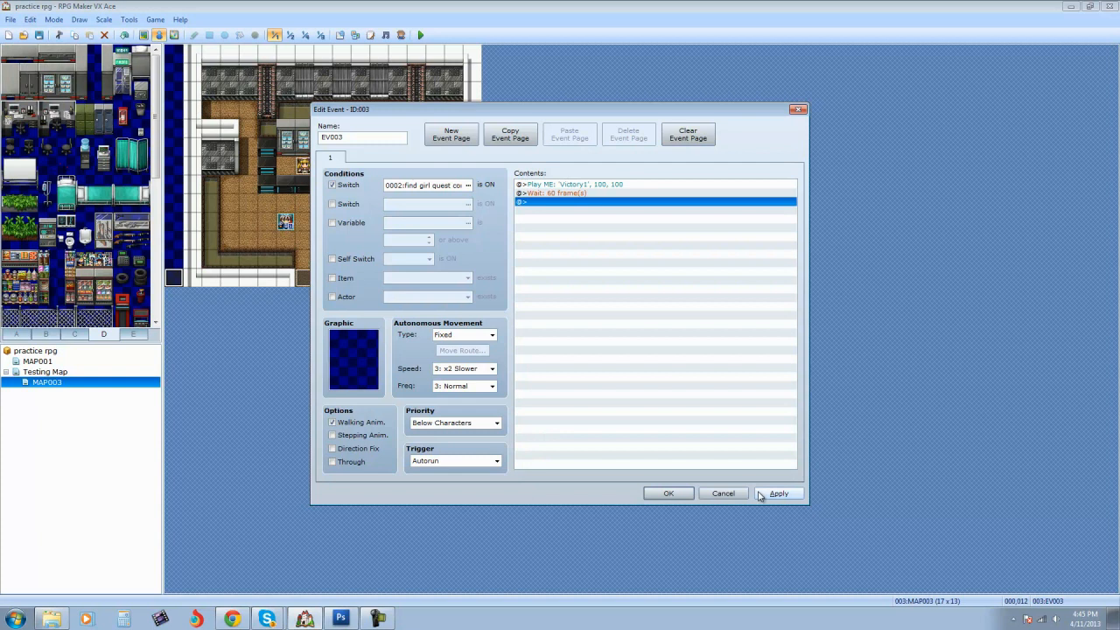
left_click(688, 496)
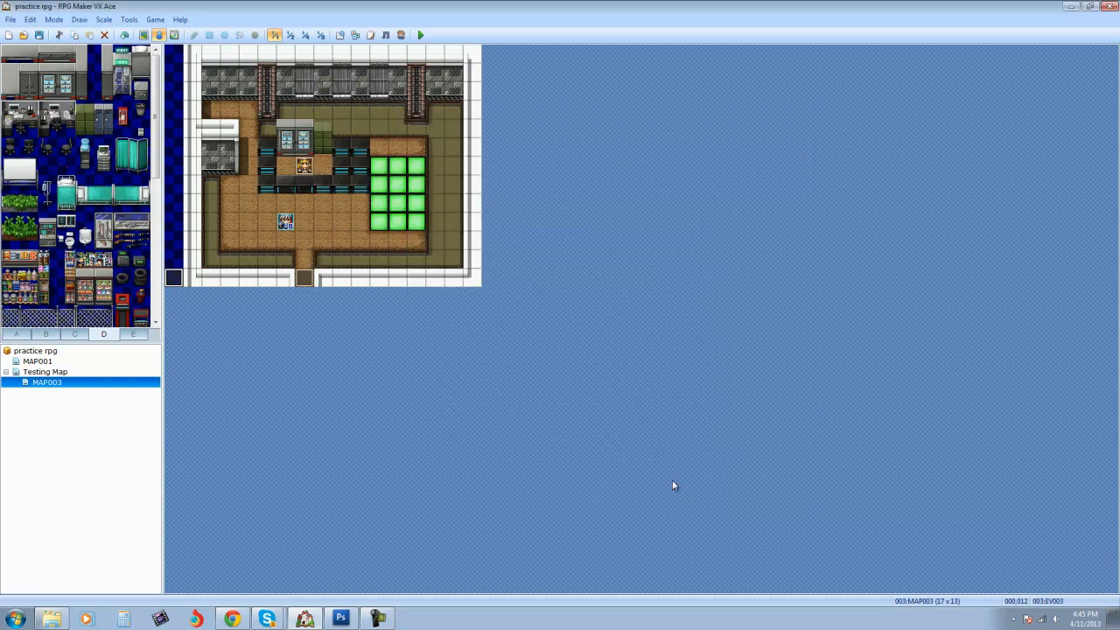
Step: Open the database's animations and look through the list, examining Neutral All 2
left_click(340, 35)
left_click(603, 120)
left_click_drag(404, 218, 445, 409)
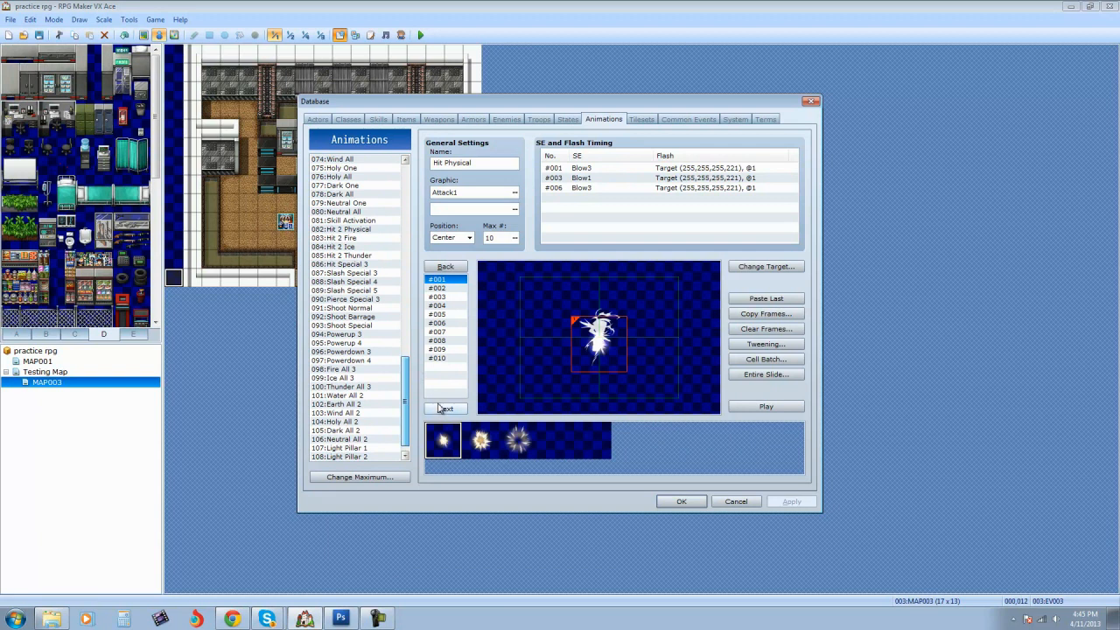
left_click(352, 439)
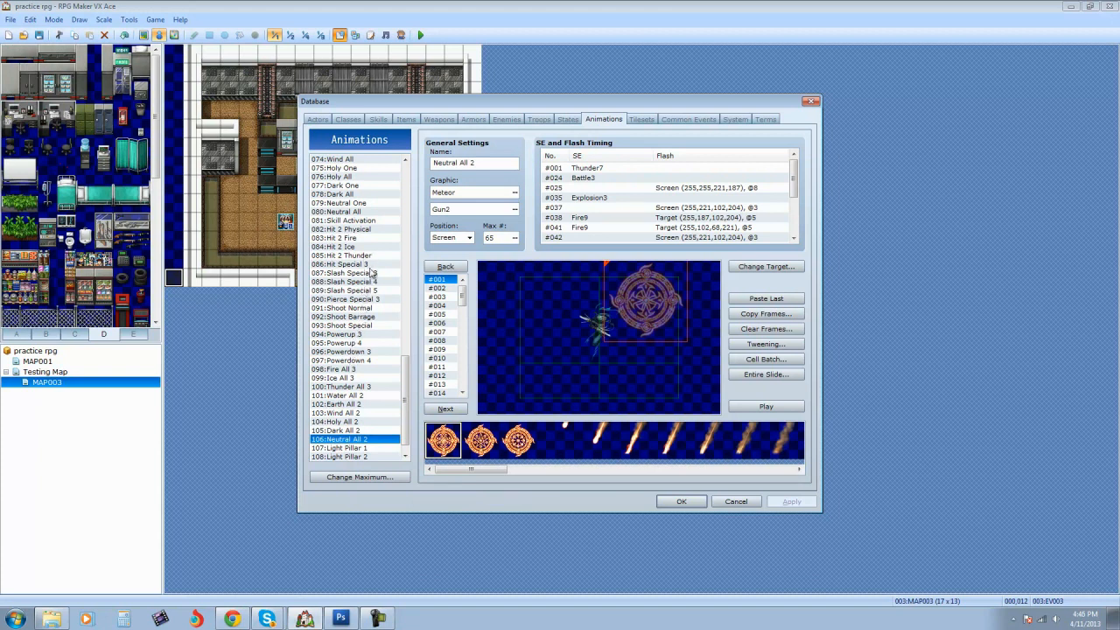
scroll(405, 372, "up", 2)
scroll(406, 372, "up", 2)
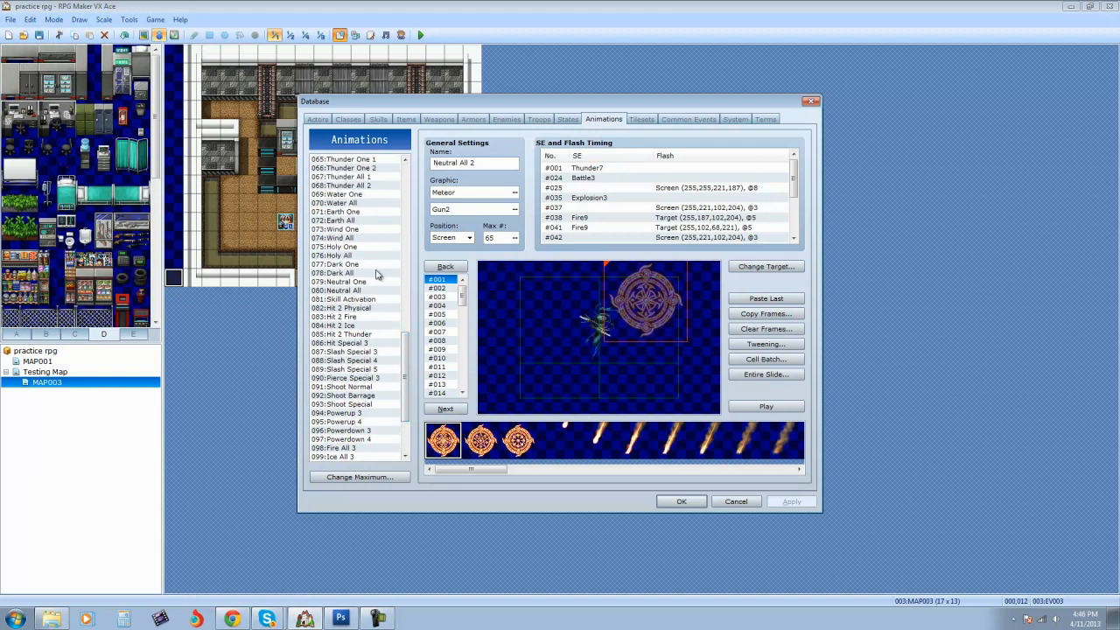
Step: Preview the Glowing Light animation at the end of the list and close the database
left_click_drag(406, 354, 374, 437)
left_click(374, 439)
left_click(363, 455)
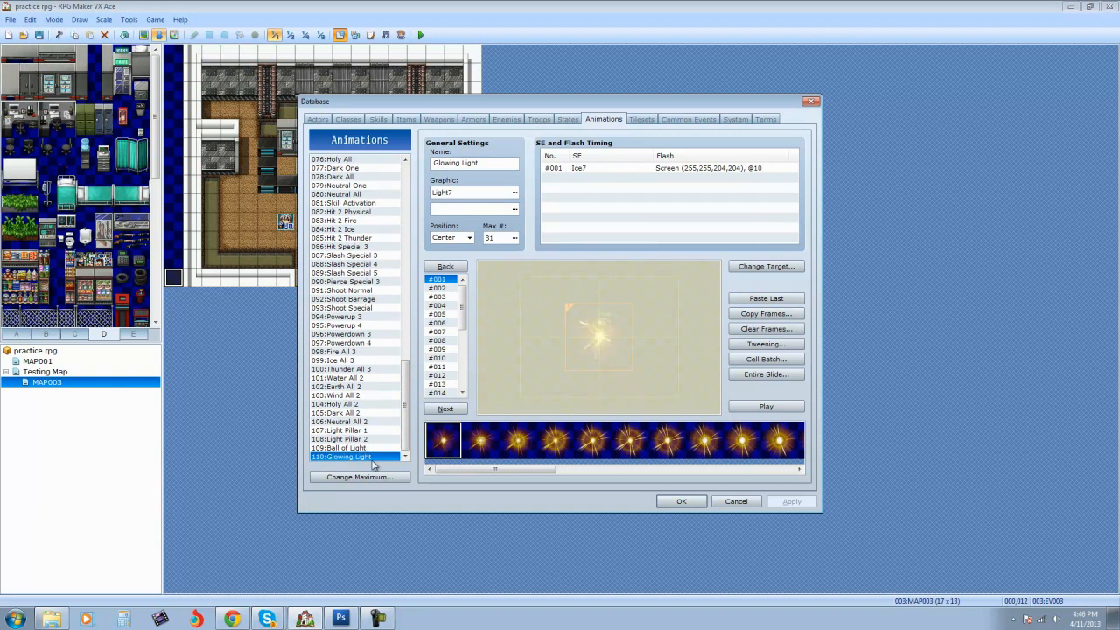
left_click(784, 407)
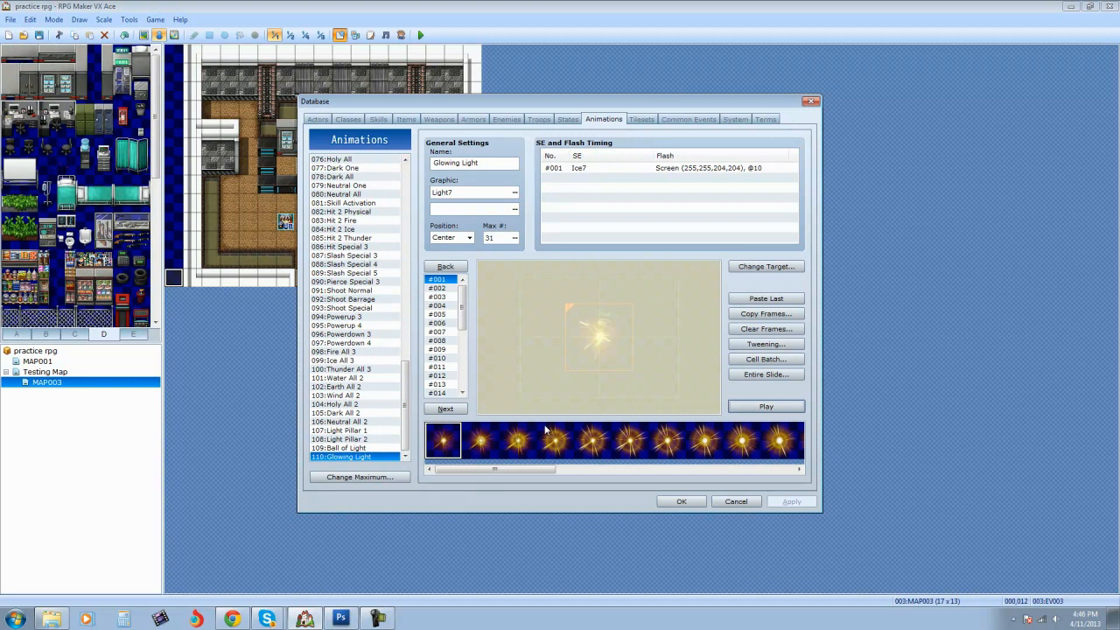
left_click(764, 406)
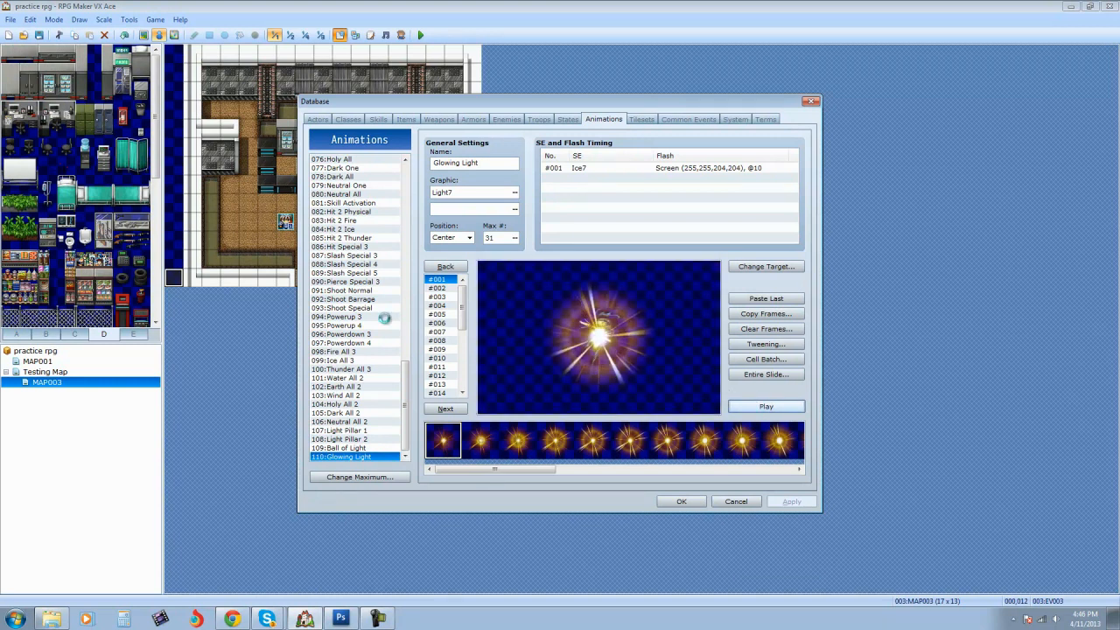
left_click(681, 502)
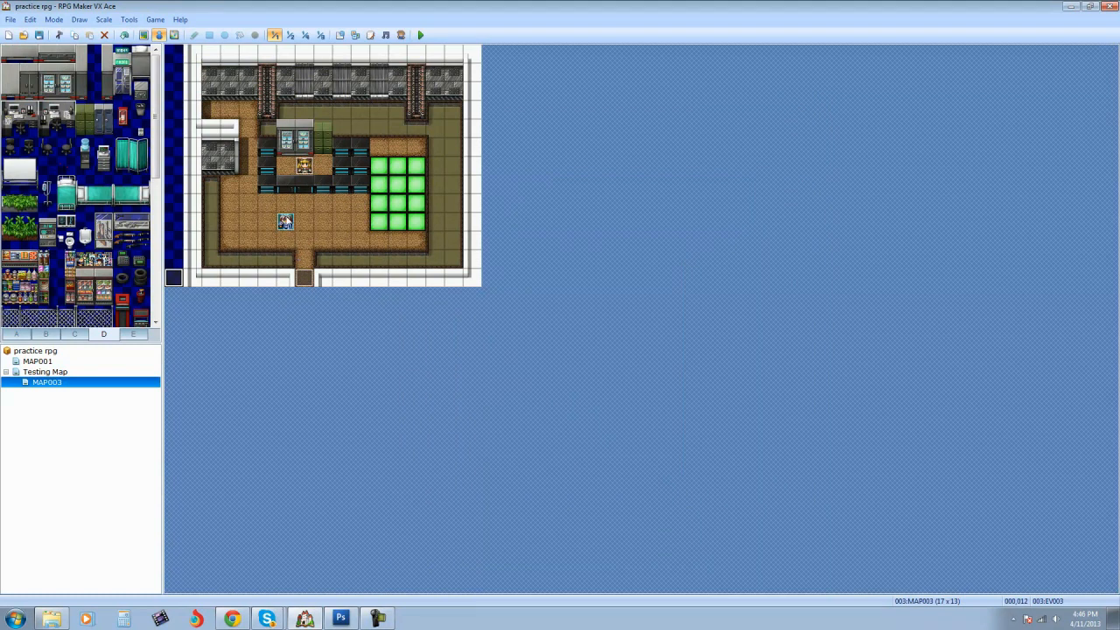
right_click(307, 278)
left_click(338, 286)
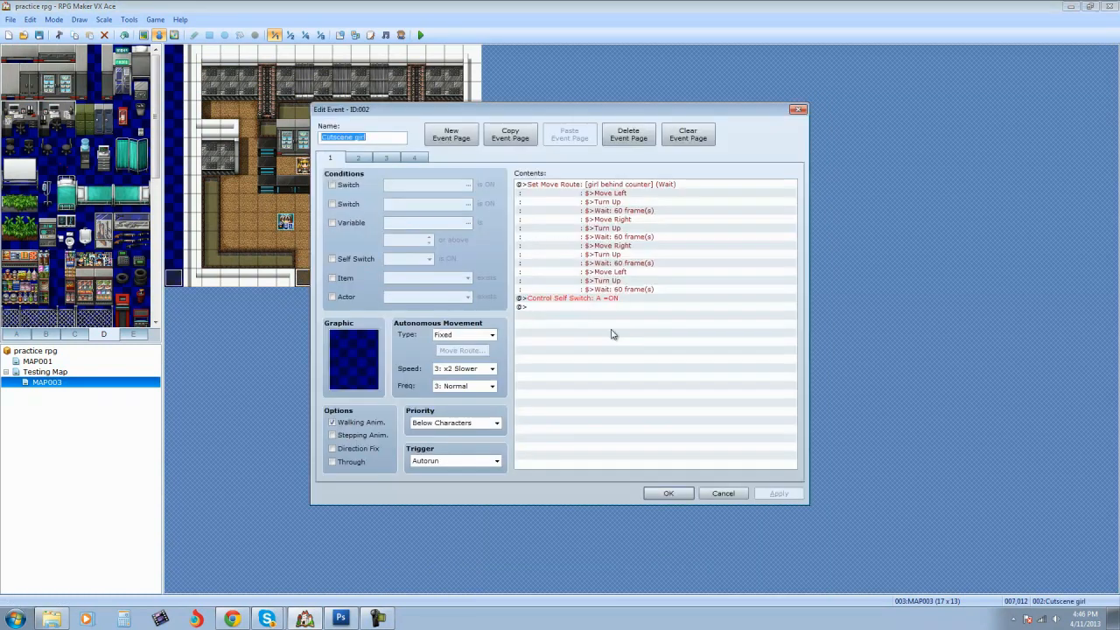
left_click(723, 492)
Step: Reopen the corner Autorun event and add a Play SE command with Explosion2 at volume 85 after the Wait command
right_click(180, 276)
left_click(210, 285)
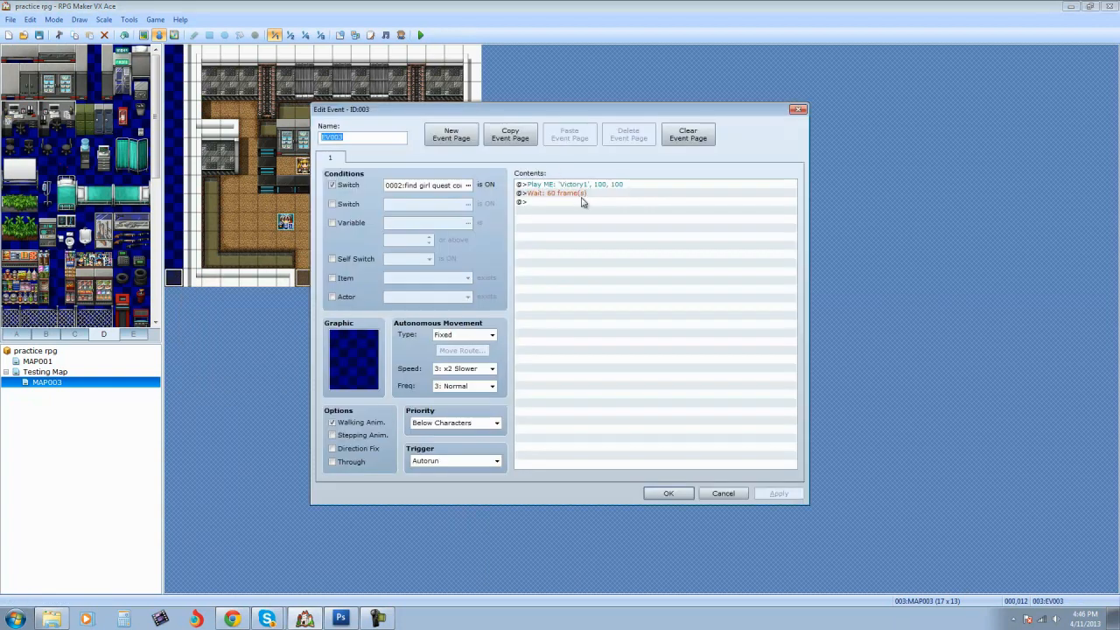
double_click(551, 207)
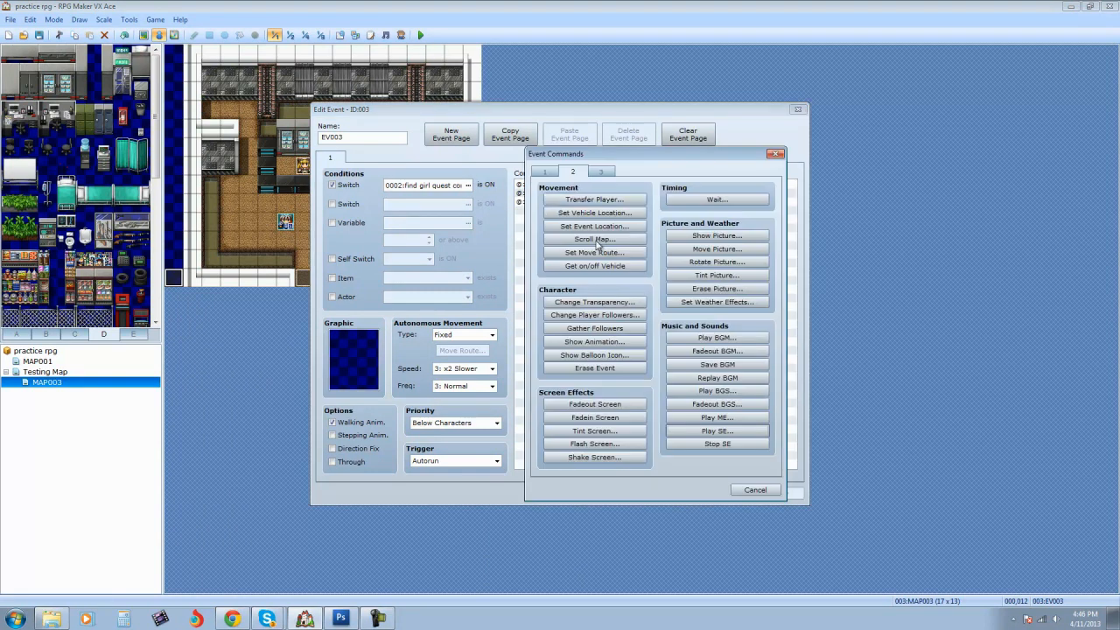
left_click(742, 435)
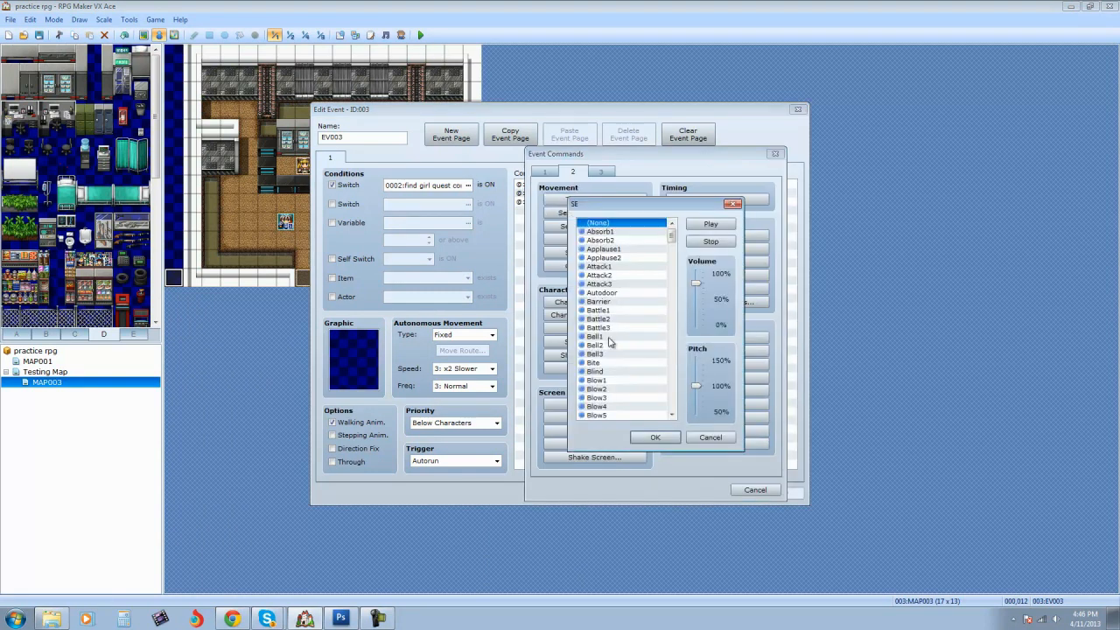
scroll(676, 256, "down", 5)
scroll(675, 255, "down", 20)
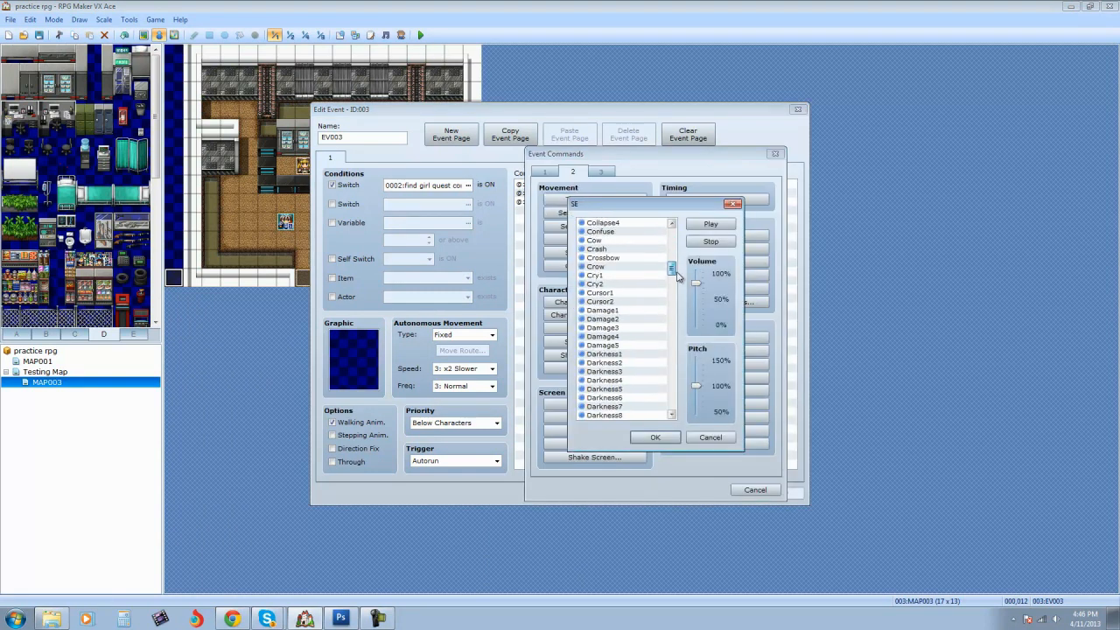
left_click(641, 266)
left_click(630, 274)
left_click(630, 283)
left_click(713, 225)
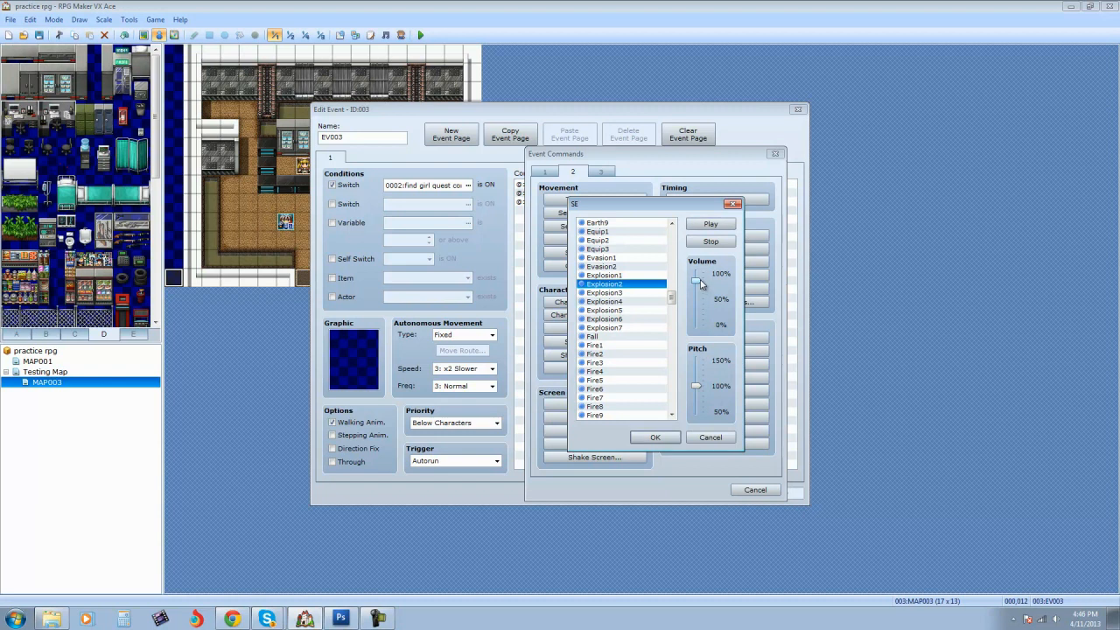
left_click(656, 436)
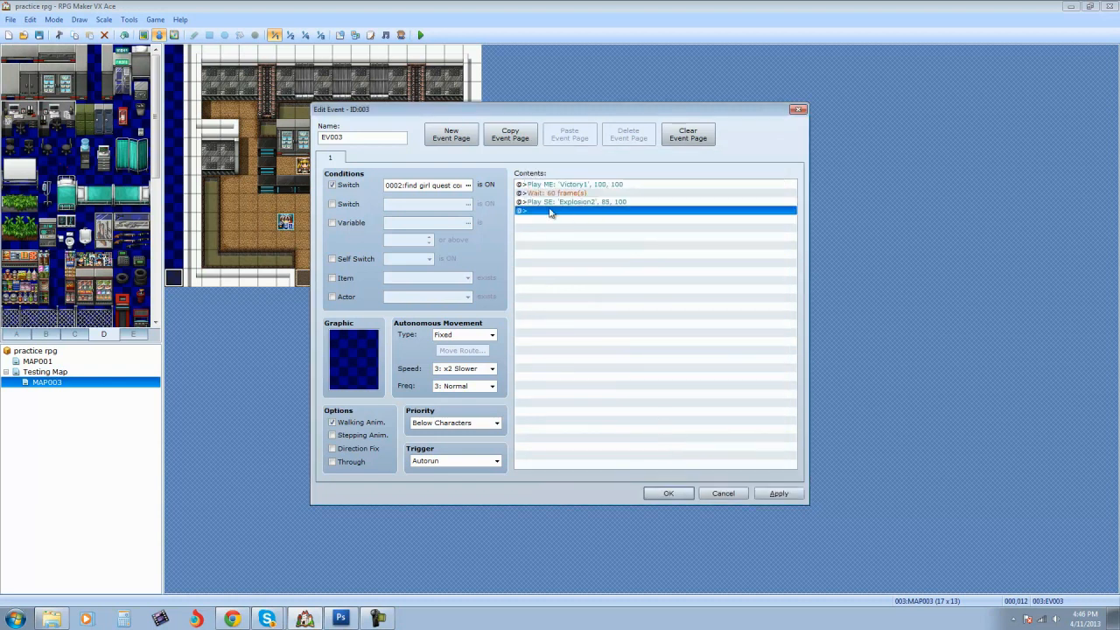
Step: Add a Show Animation command that plays 110:Glowing Light on the player, without waiting for completion
double_click(578, 212)
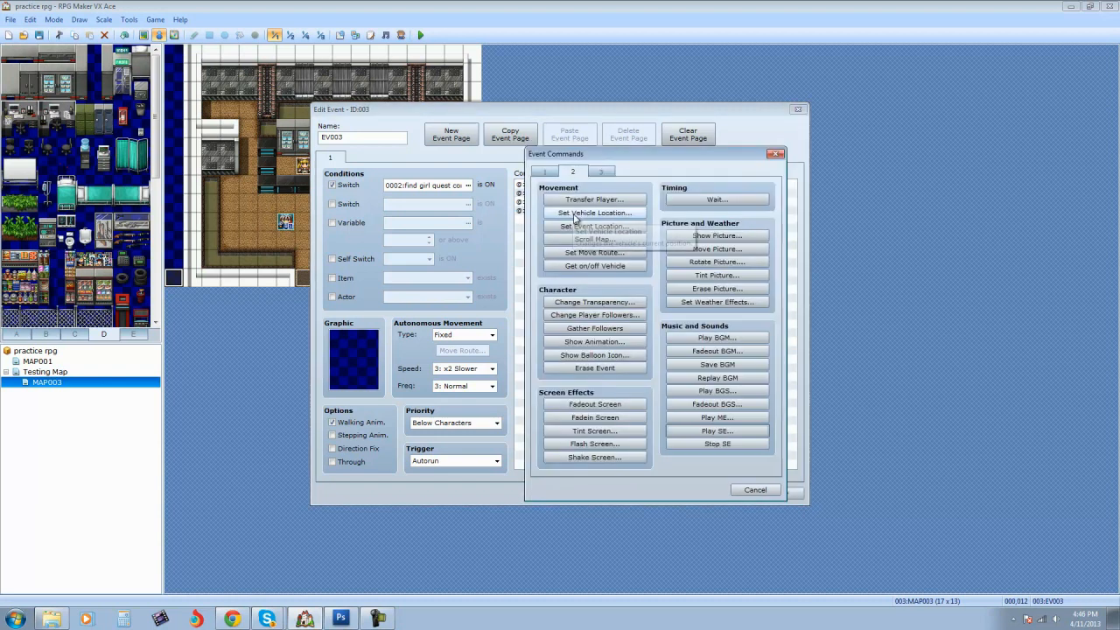
left_click(615, 343)
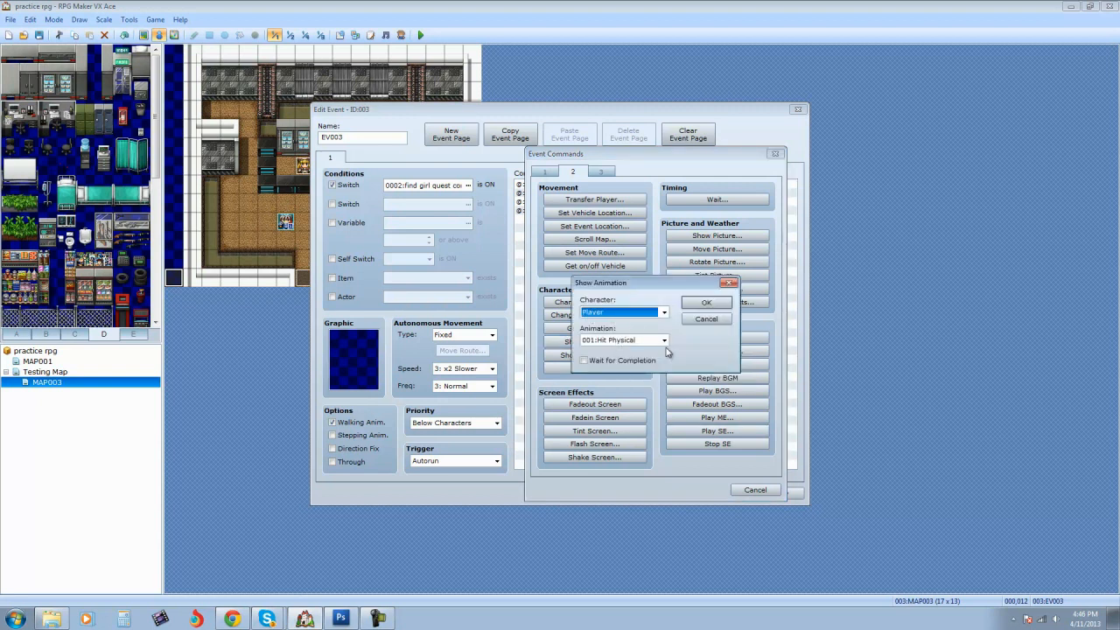
left_click(665, 342)
left_click_drag(671, 356, 672, 573)
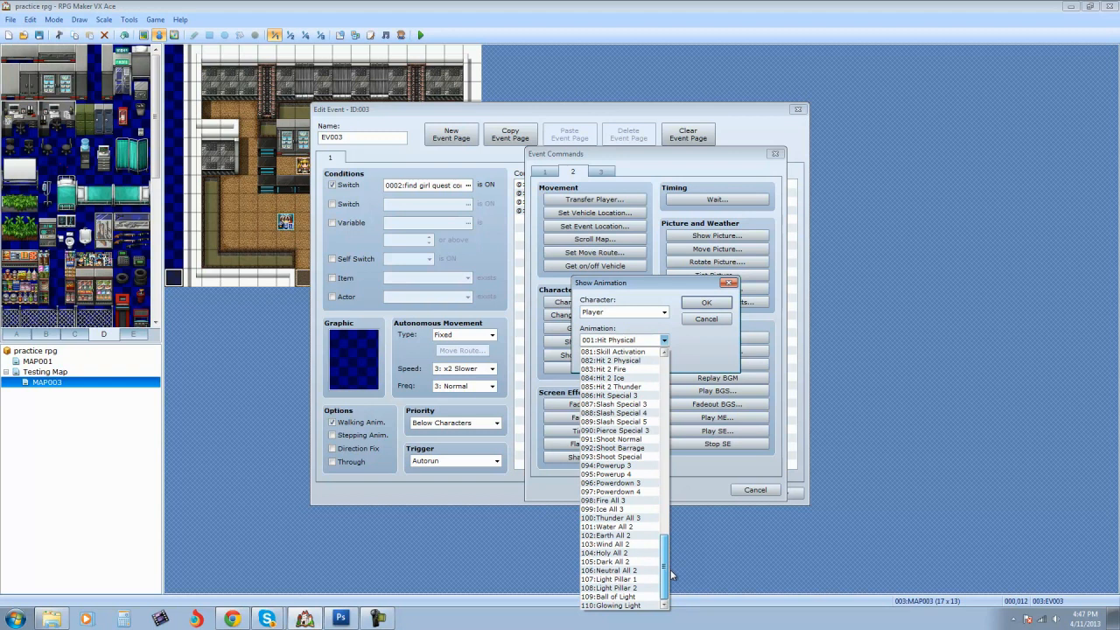
left_click(632, 606)
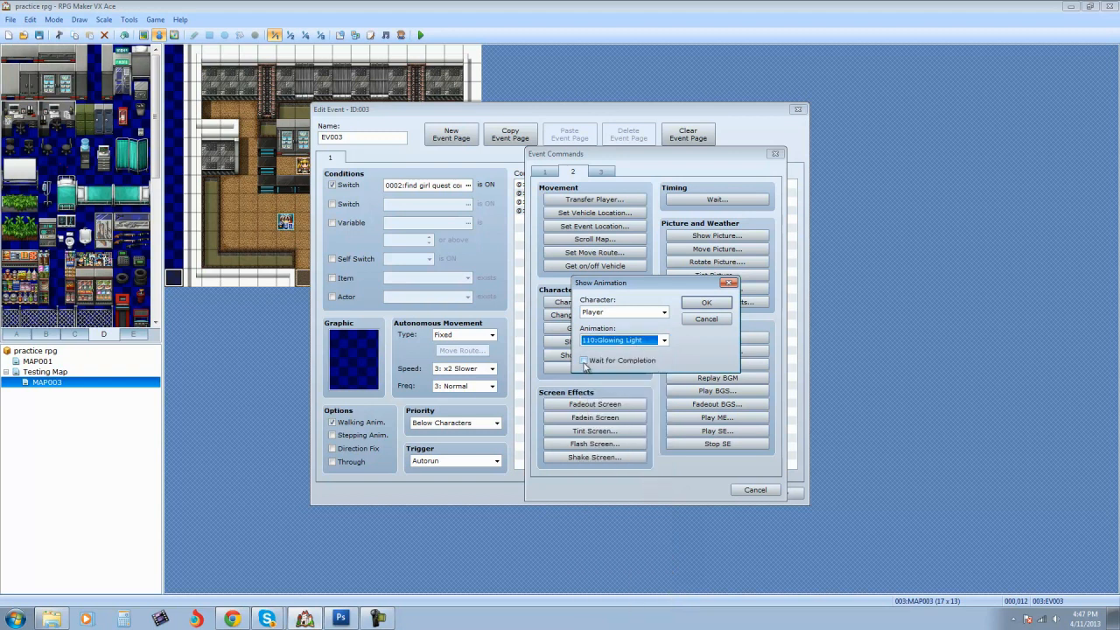
left_click(706, 302)
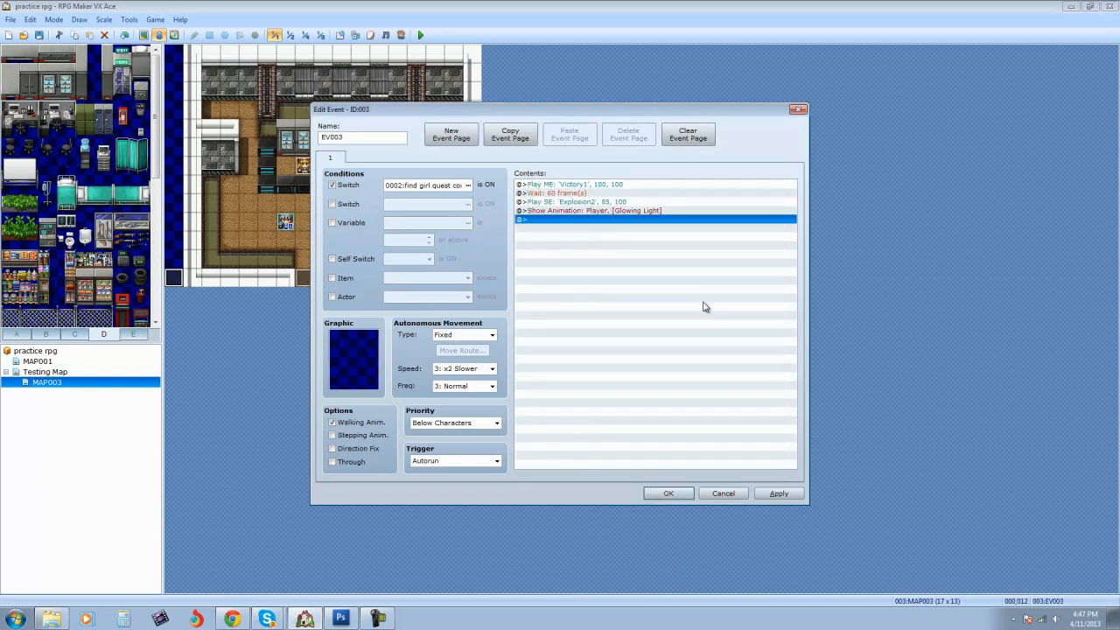
Step: Add a Show Picture command for picture number 1 using the Success! graphic with its default position and zoom
double_click(577, 219)
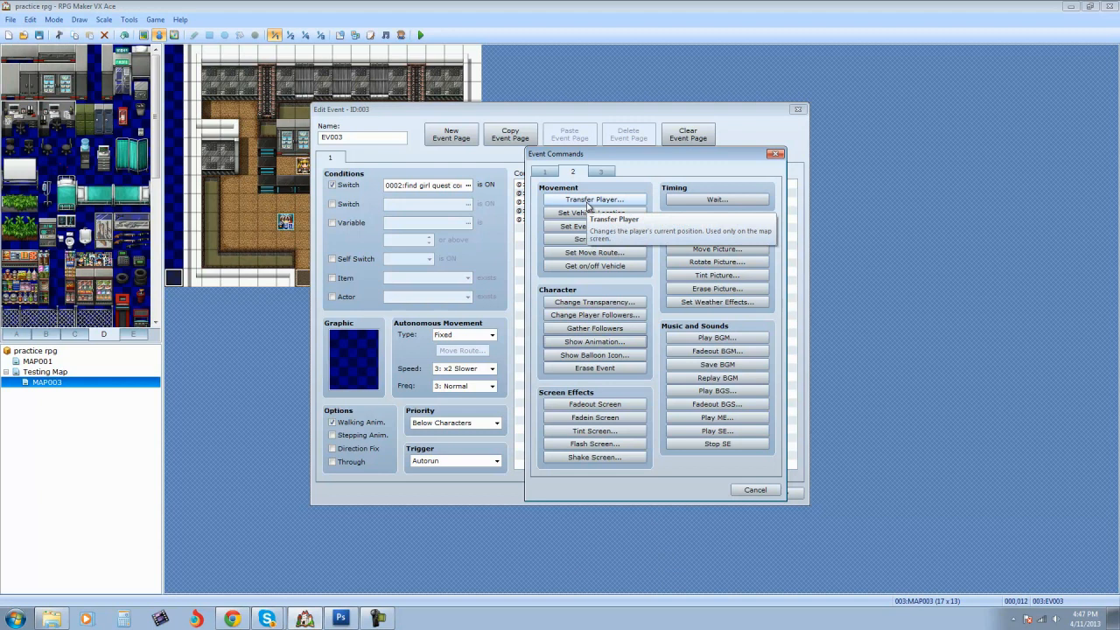
left_click(735, 236)
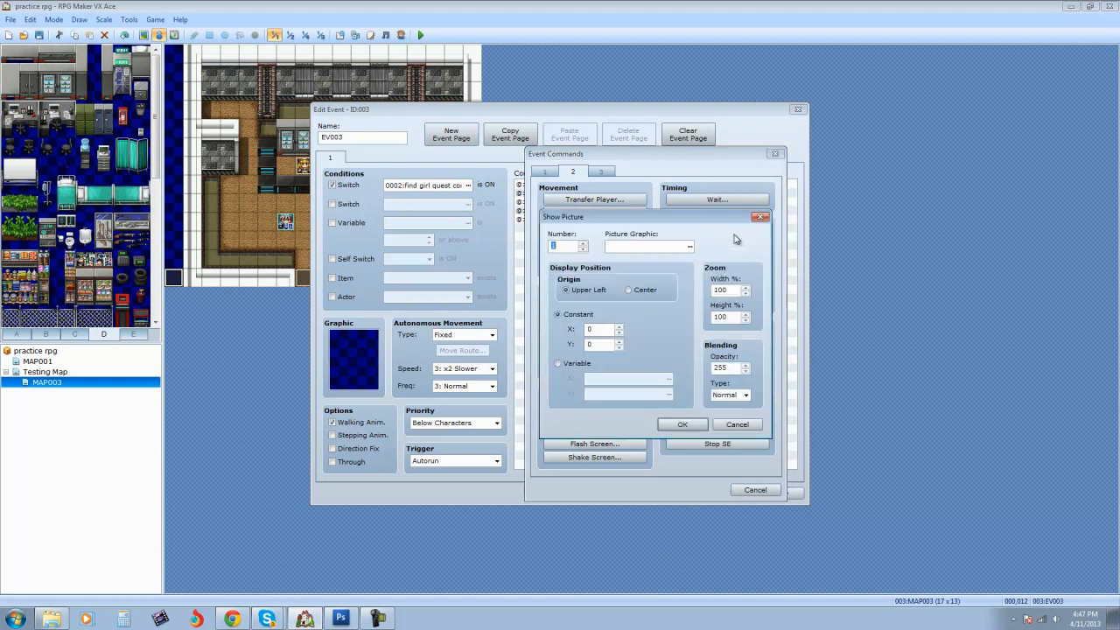
left_click(689, 247)
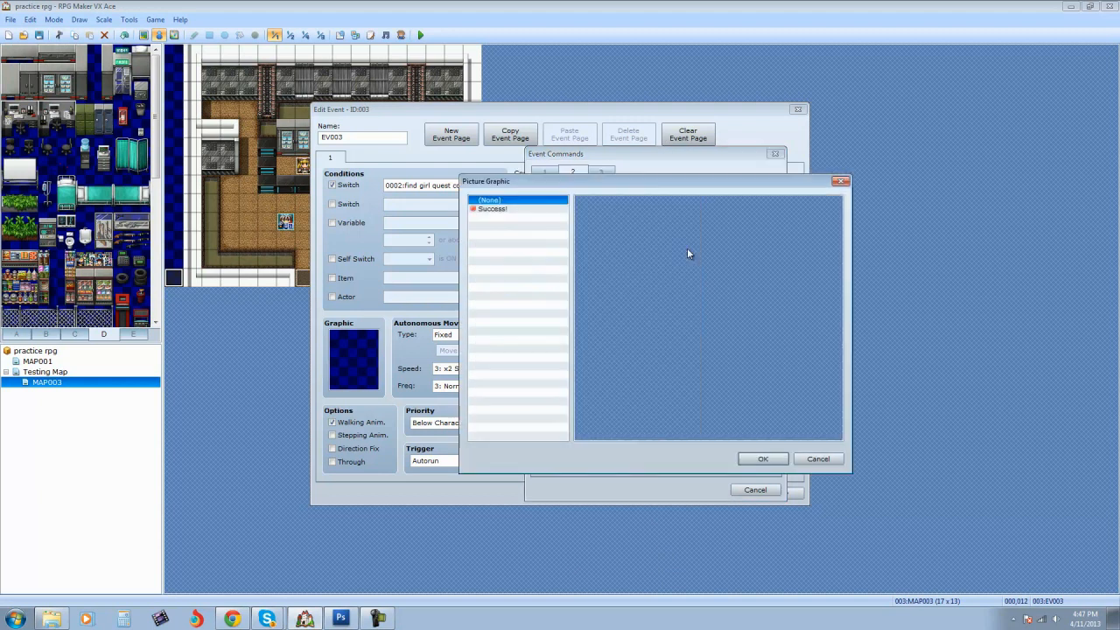
left_click(497, 210)
left_click_drag(751, 433, 778, 433)
left_click(763, 458)
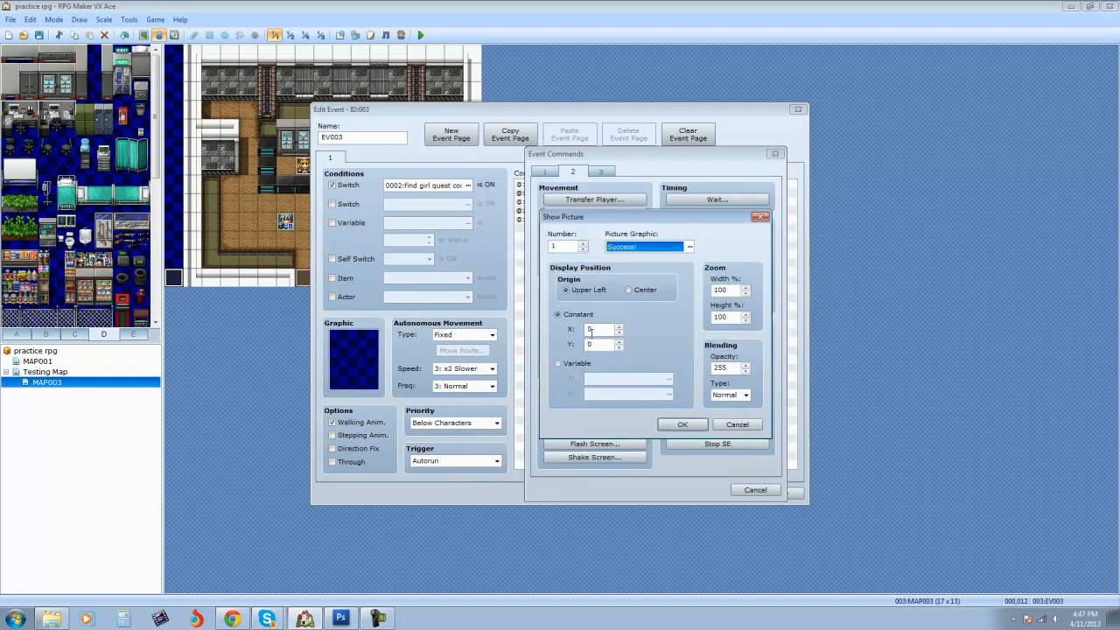
left_click(682, 425)
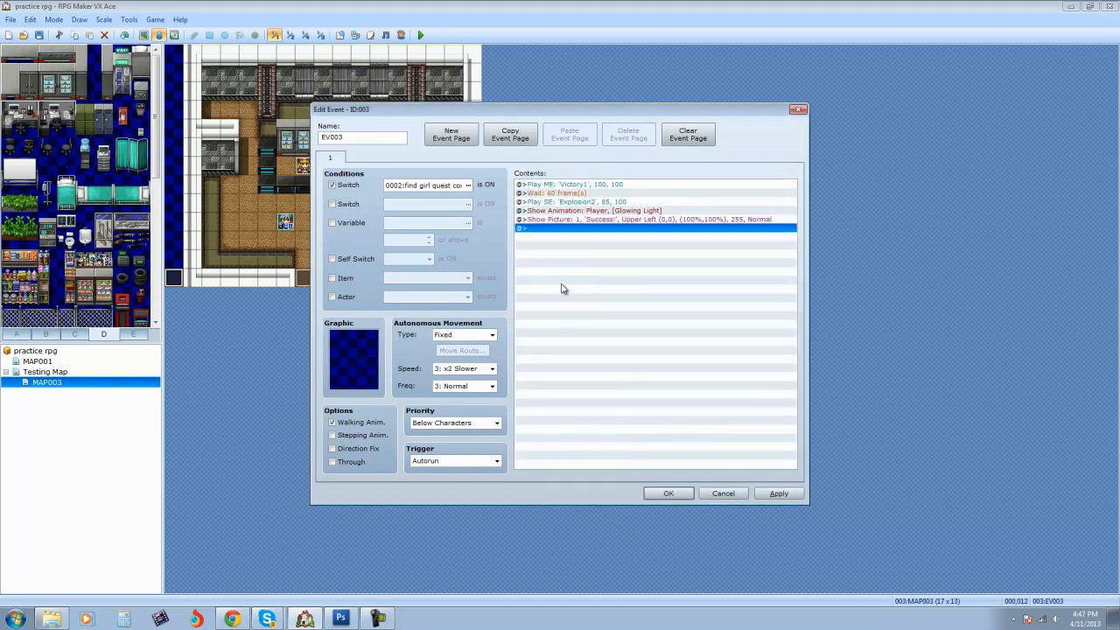
Step: Add a Wait command of 120 frames after the Show Picture command in the event
double_click(565, 229)
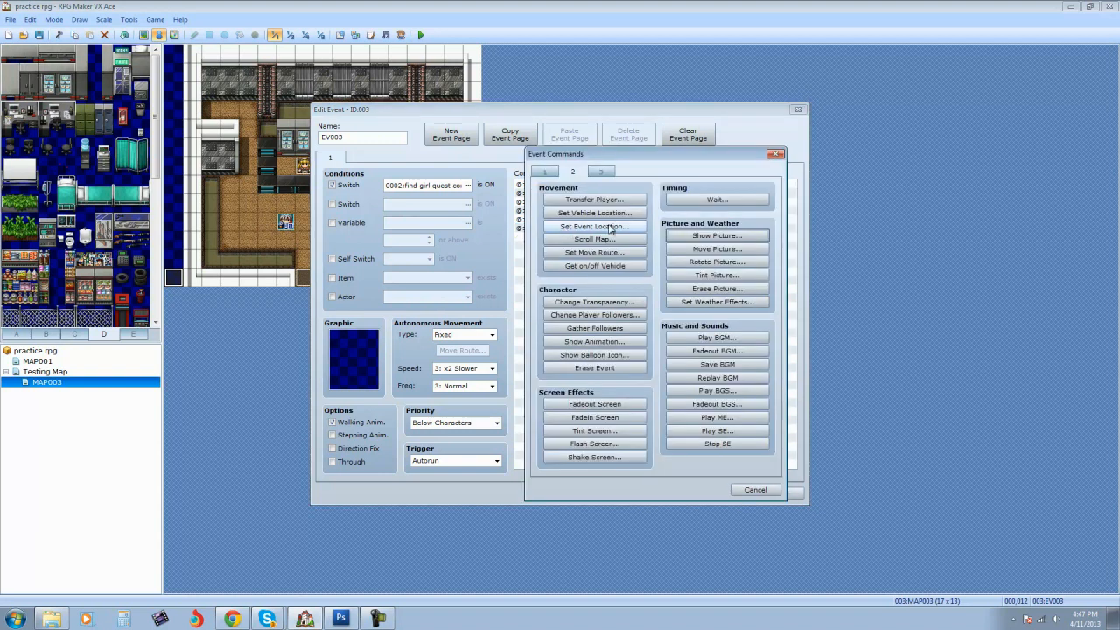
left_click(716, 200)
type("120")
key("Return")
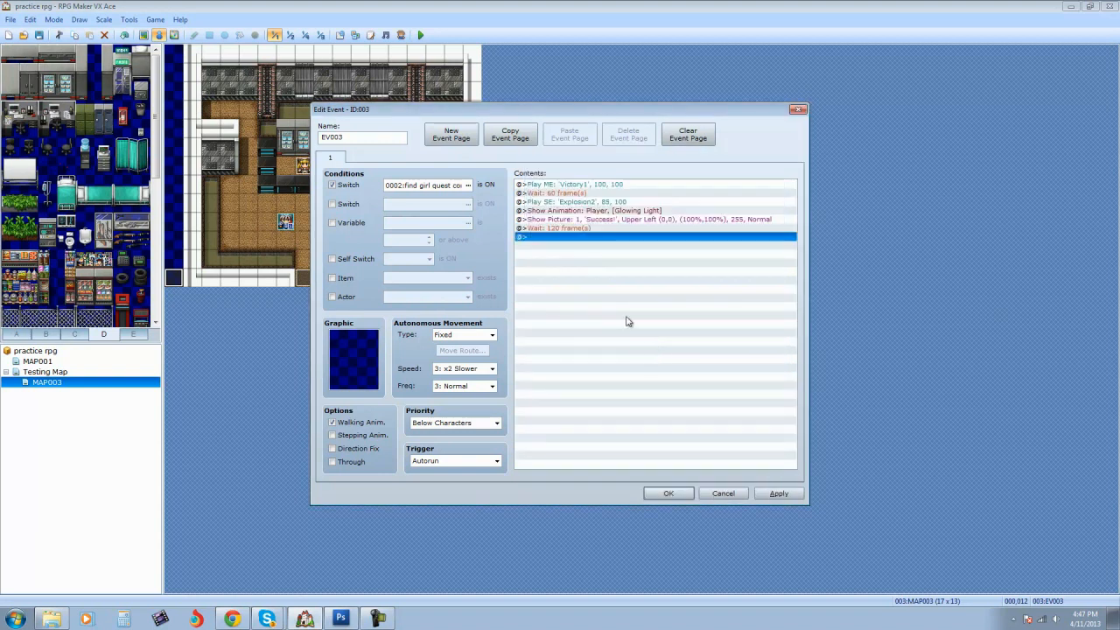
Step: Add a Move Picture command that fades picture 1 to opacity 0 over 100 frames, waiting for completion
double_click(552, 237)
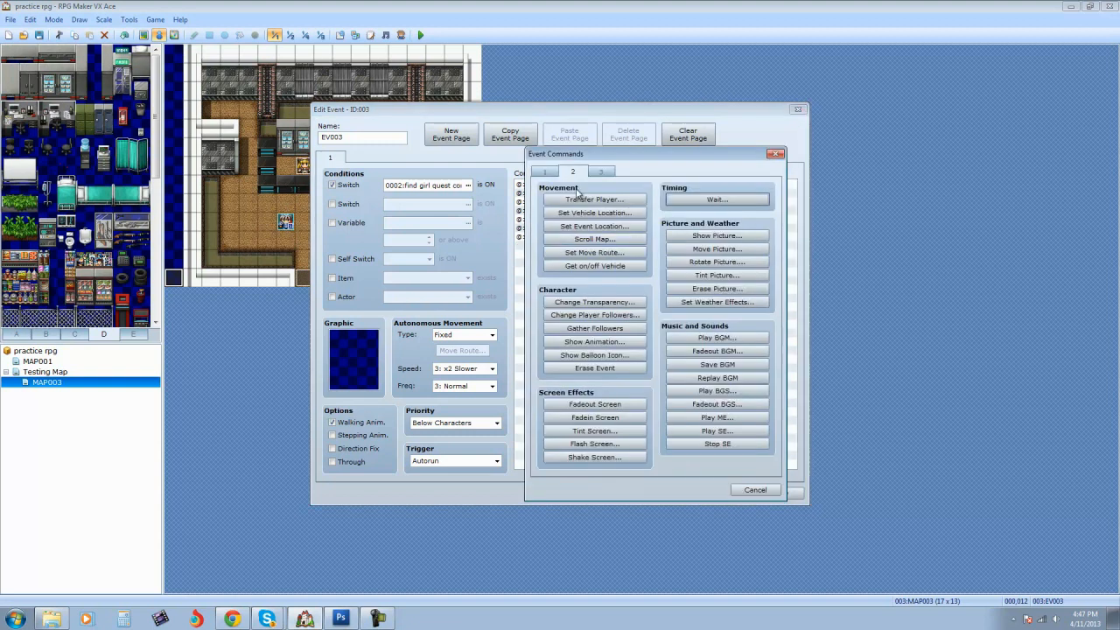
left_click(748, 252)
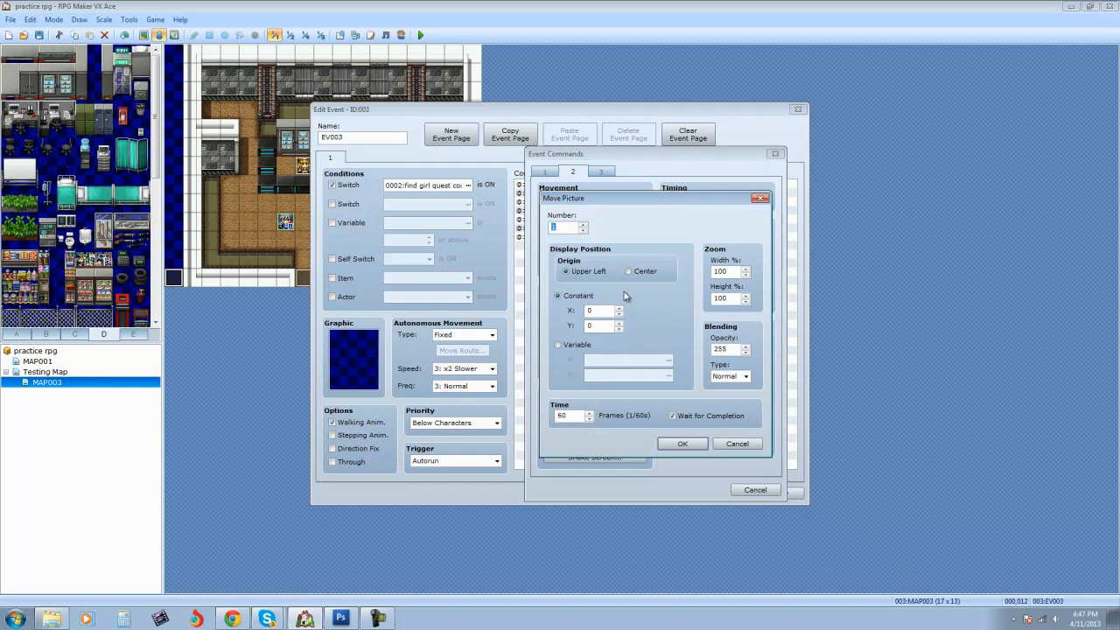
left_click_drag(572, 417, 534, 427)
left_click(680, 444)
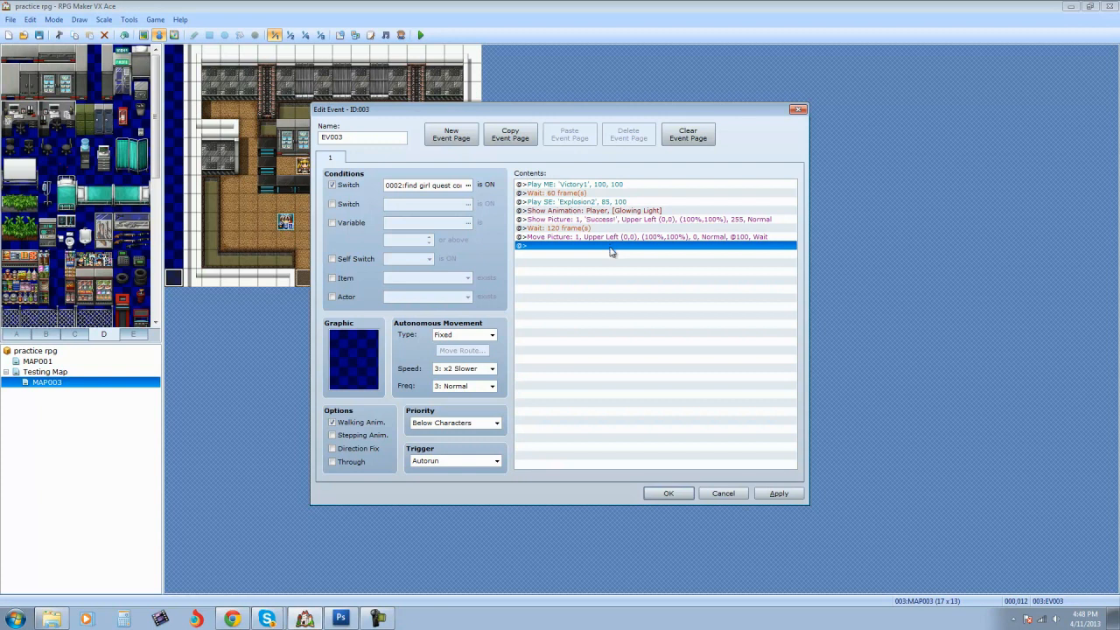
Step: Add an Erase Picture command for picture number 1, then save and close the event
double_click(570, 247)
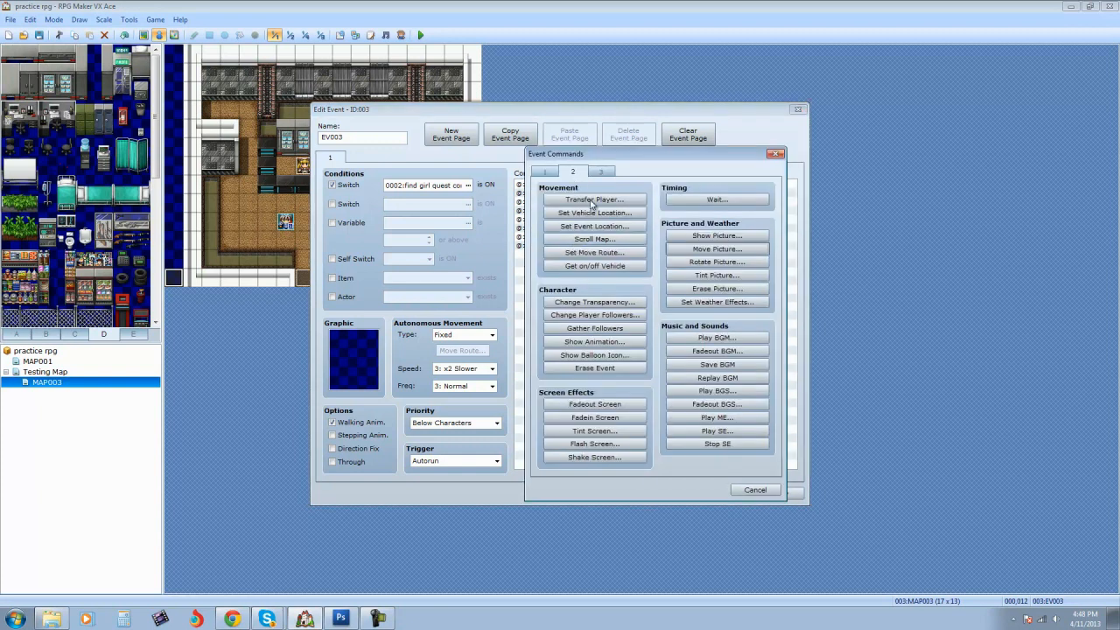
left_click(699, 289)
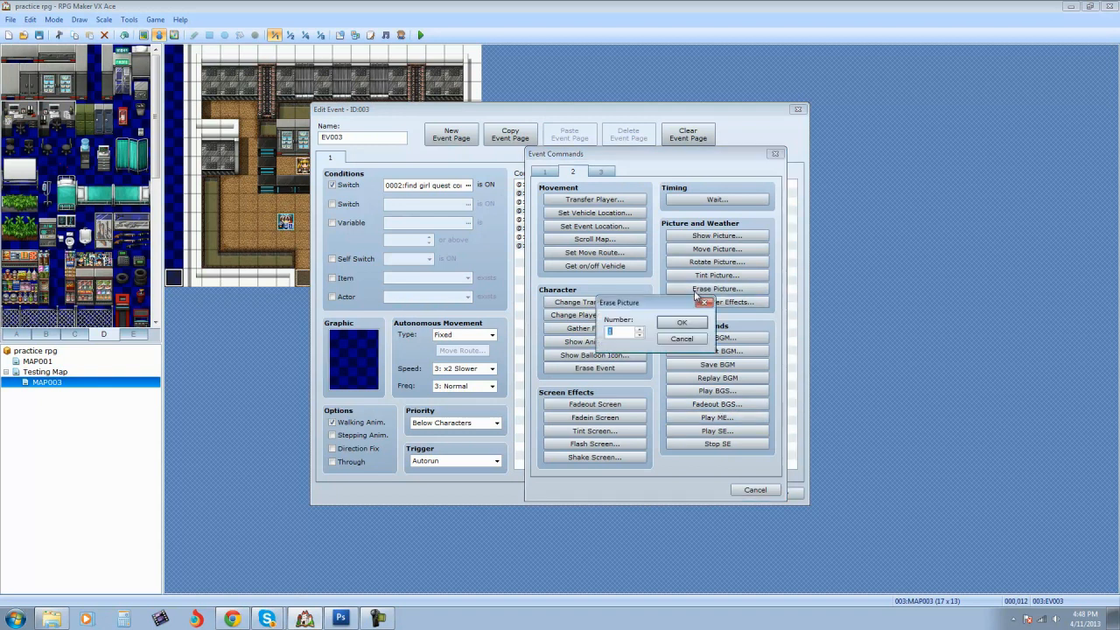
left_click(682, 323)
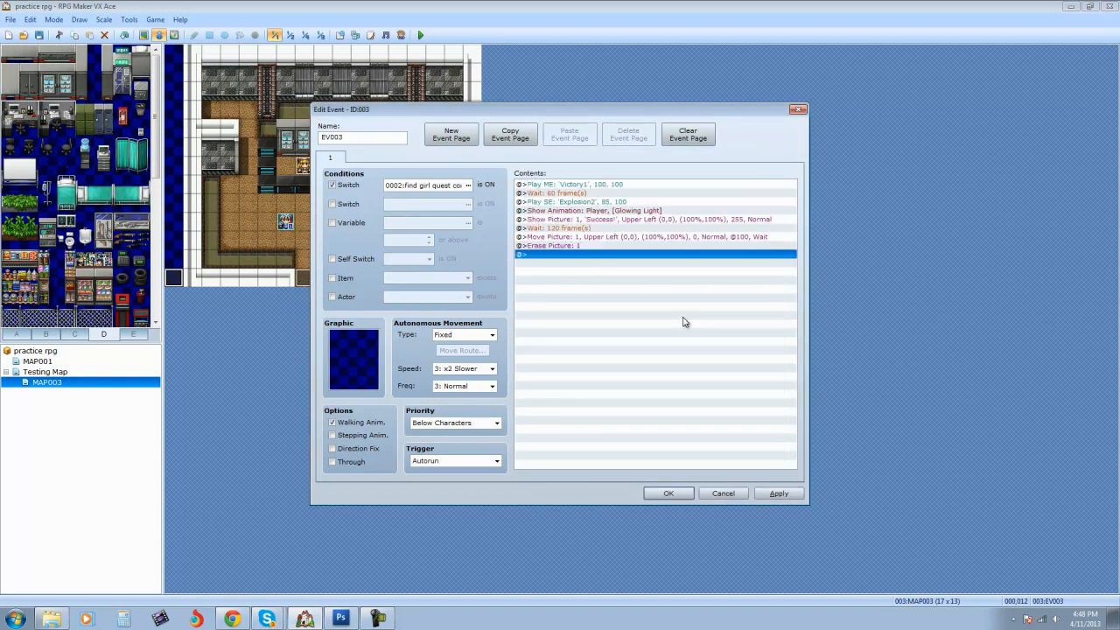
left_click(778, 495)
left_click(668, 494)
Step: Reopen the map's corner event and change its trigger to Parallel Process
right_click(173, 280)
left_click(198, 288)
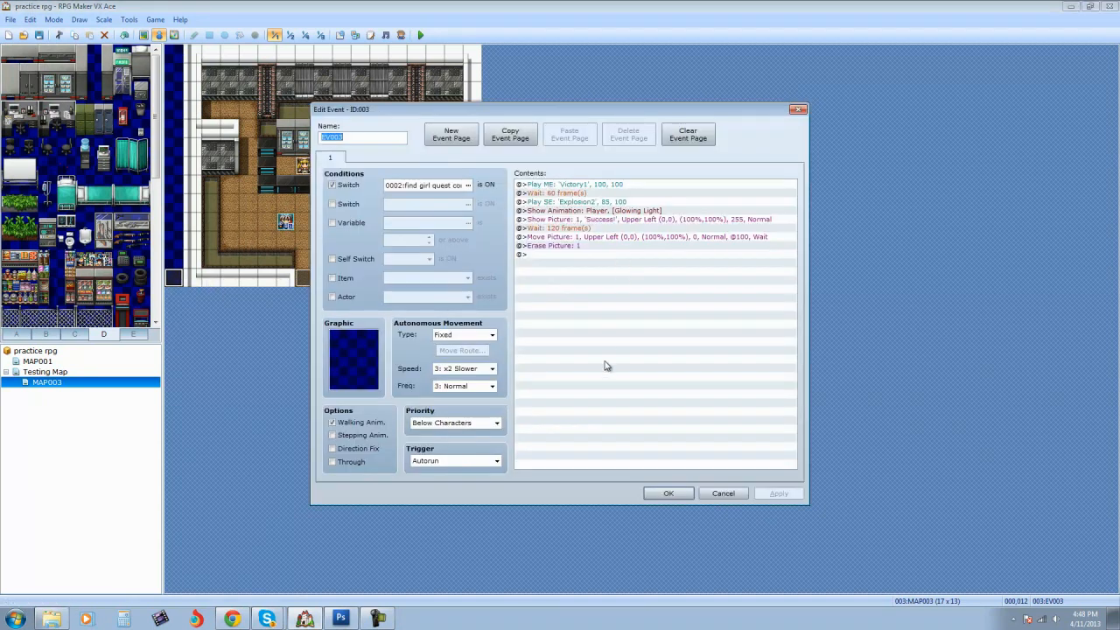
left_click(450, 464)
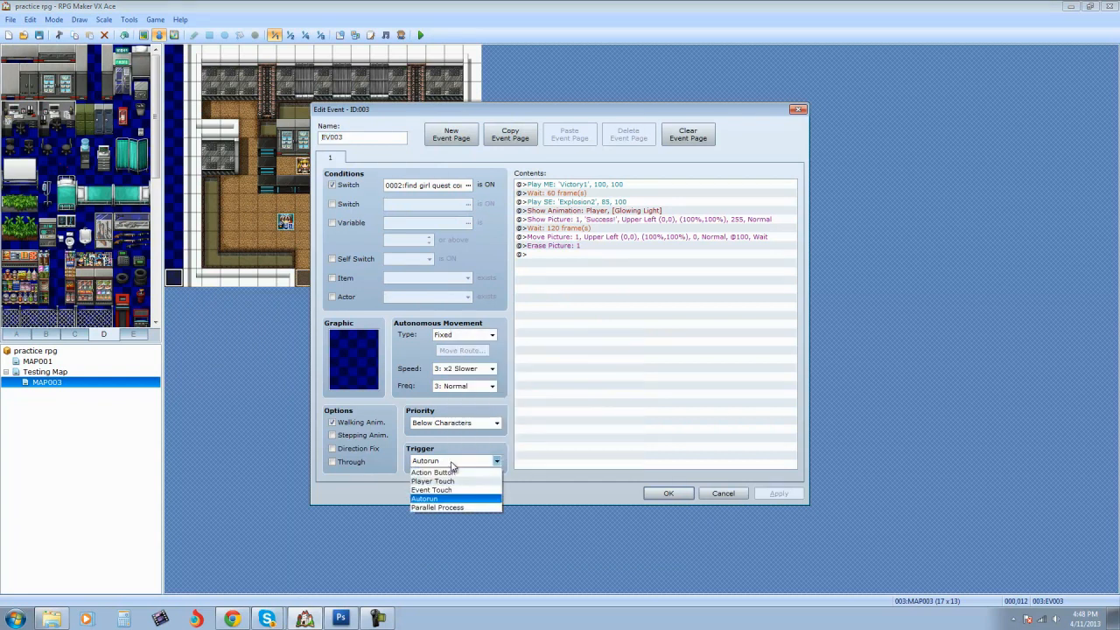
left_click(458, 507)
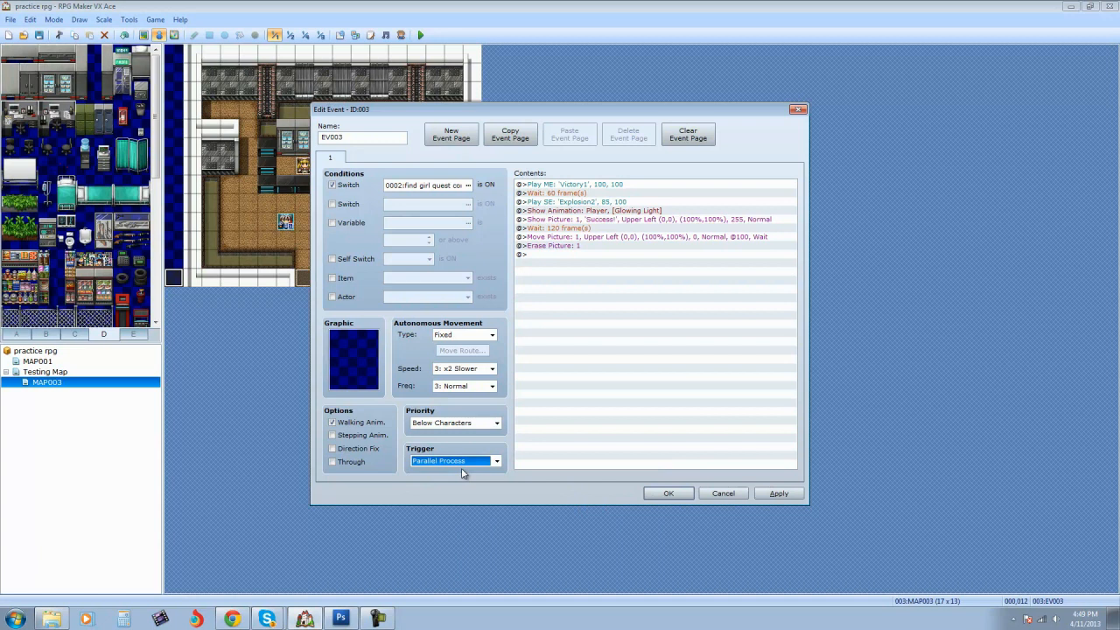
mouse_move(463, 474)
left_click(777, 493)
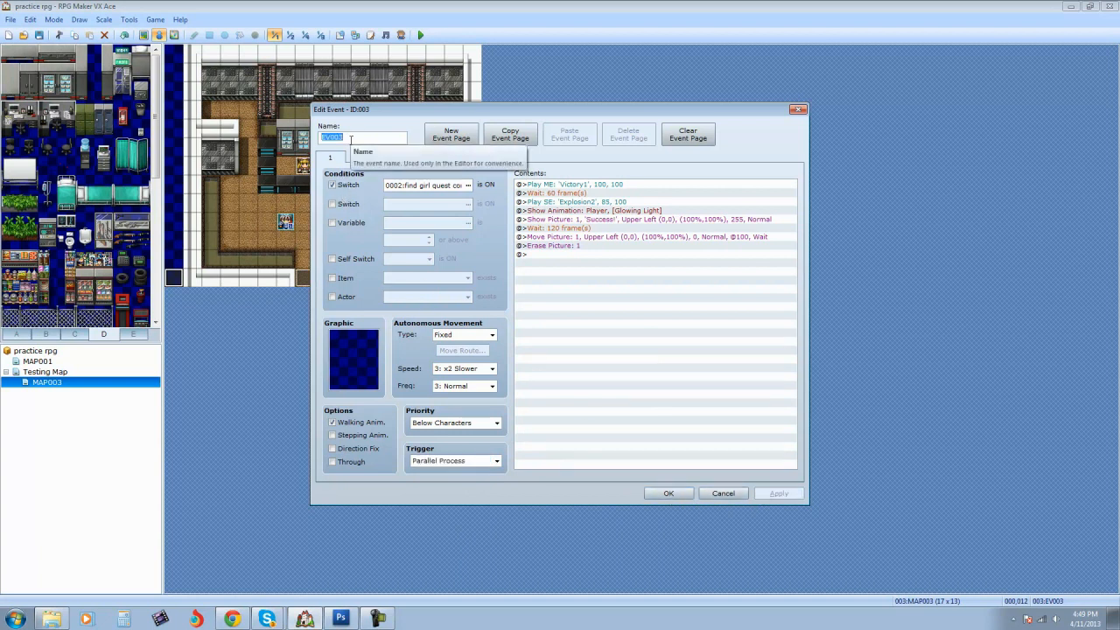
Step: Rename the corner event "success!" and close it
type("success!")
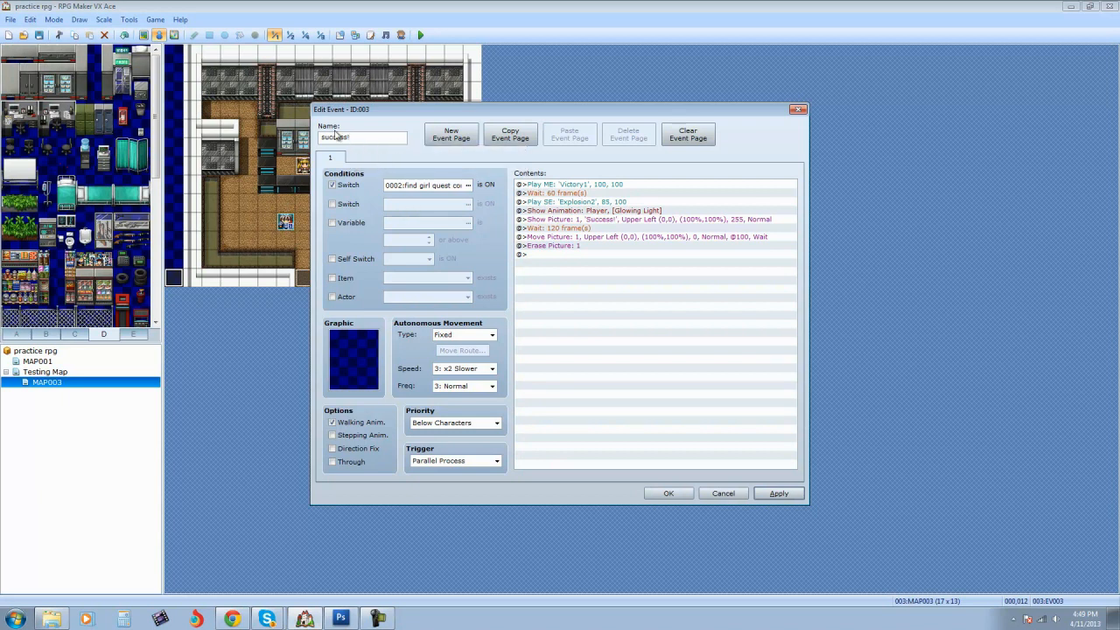
left_click(671, 493)
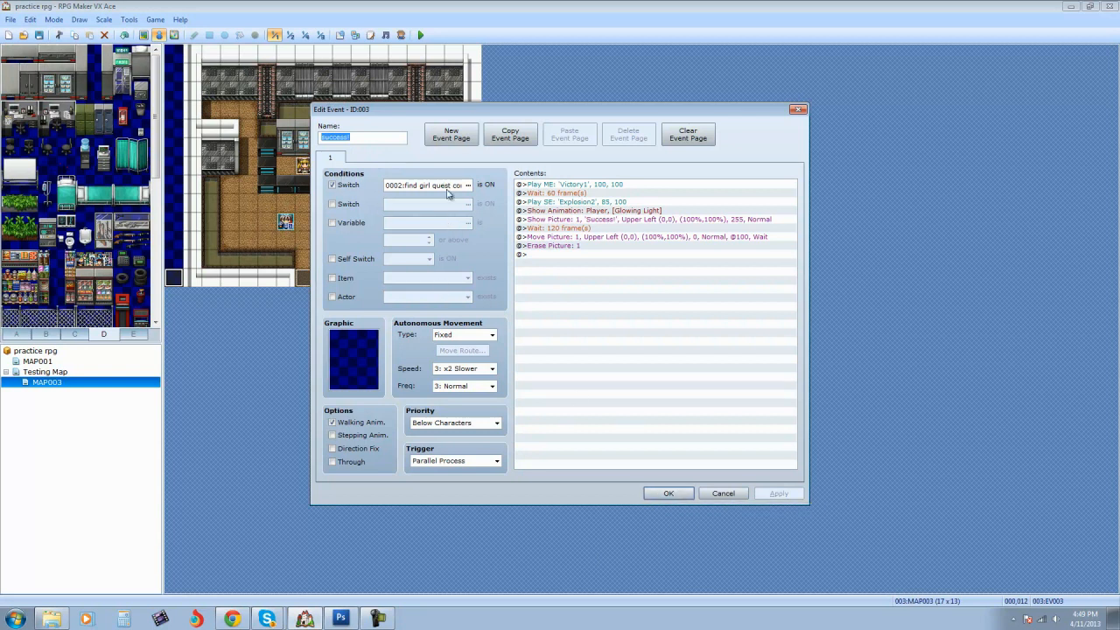
left_click(669, 494)
Step: Duplicate the page of the girl behind counter event and make page 2 require switch 0002, find girl quest complete
right_click(305, 172)
left_click(331, 182)
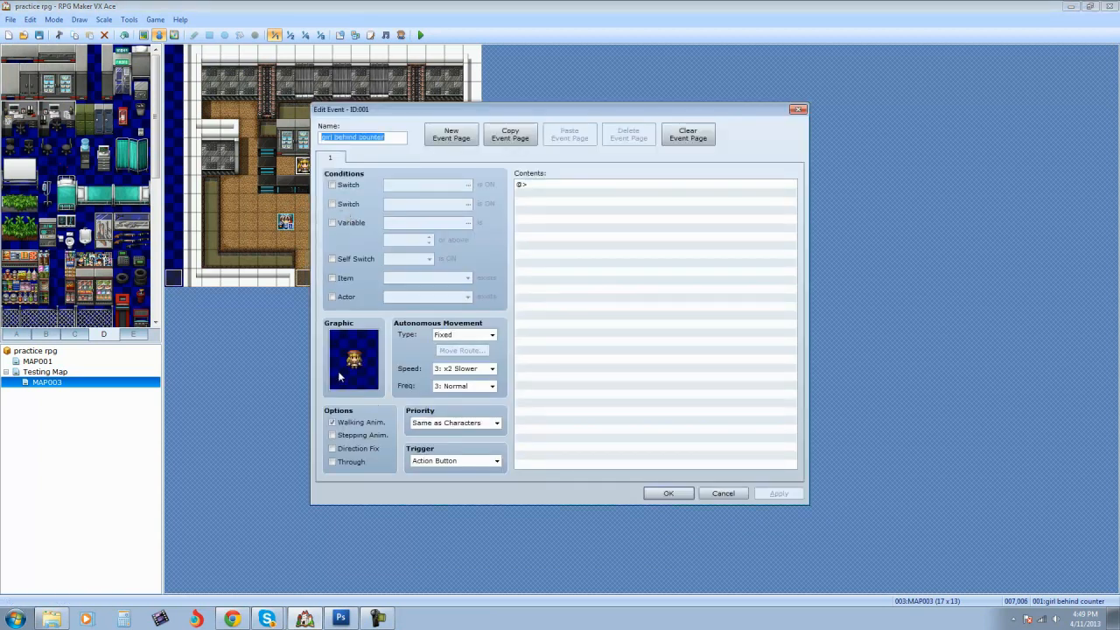
left_click(524, 145)
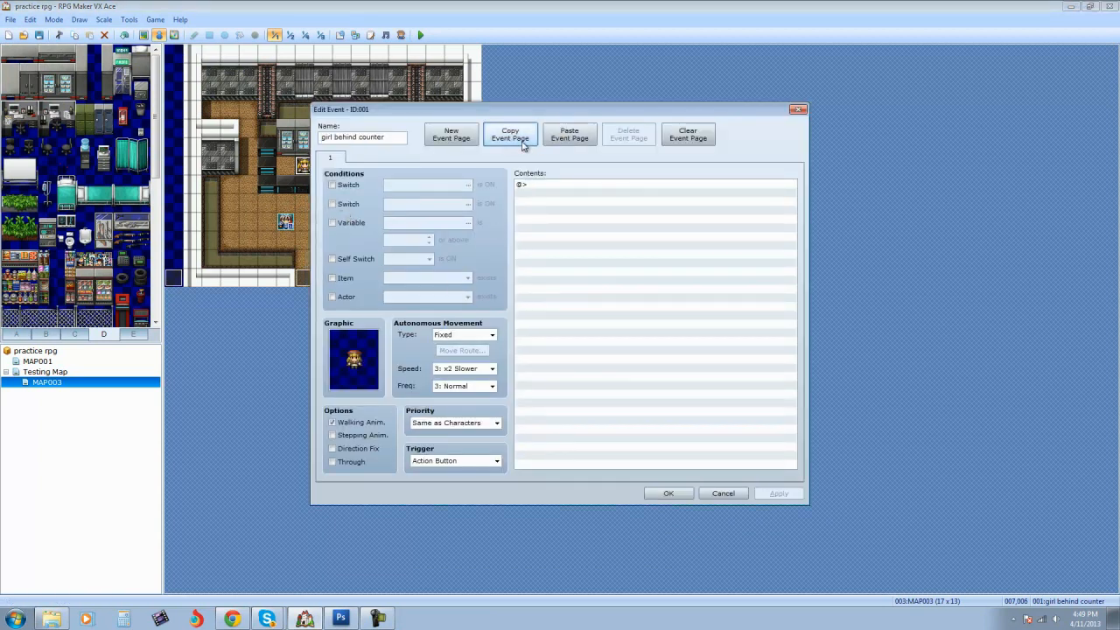
left_click(576, 142)
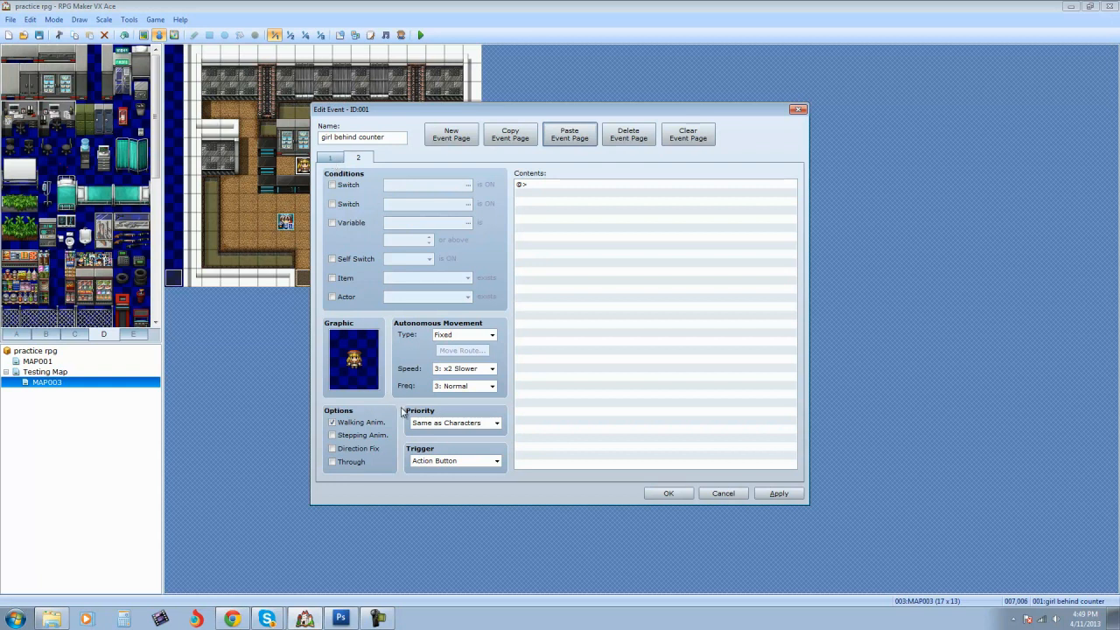
left_click(333, 186)
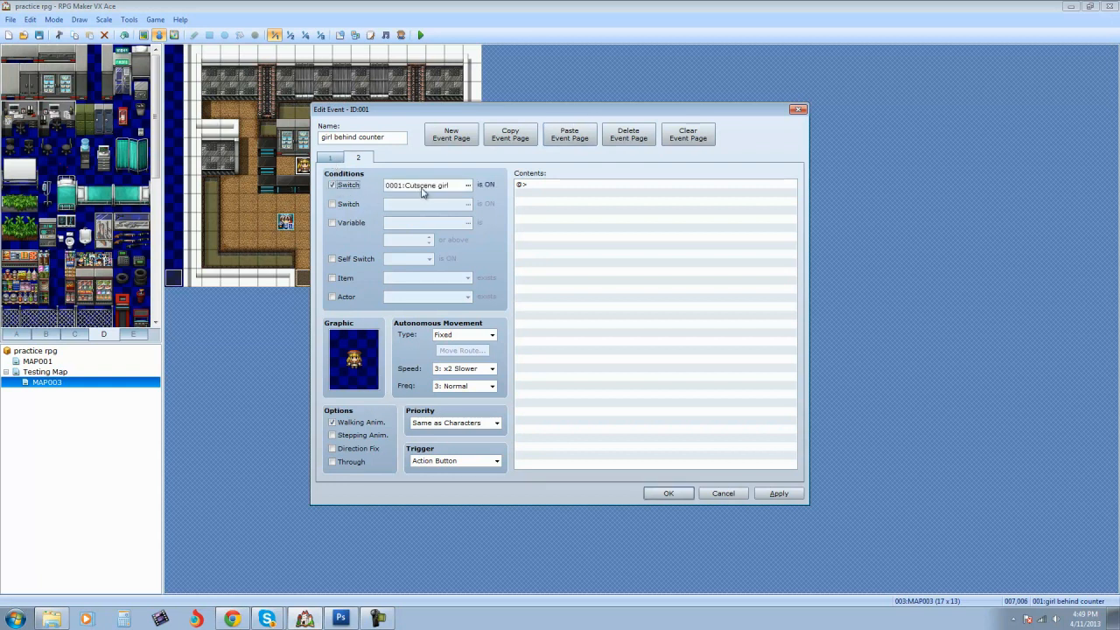
left_click(468, 185)
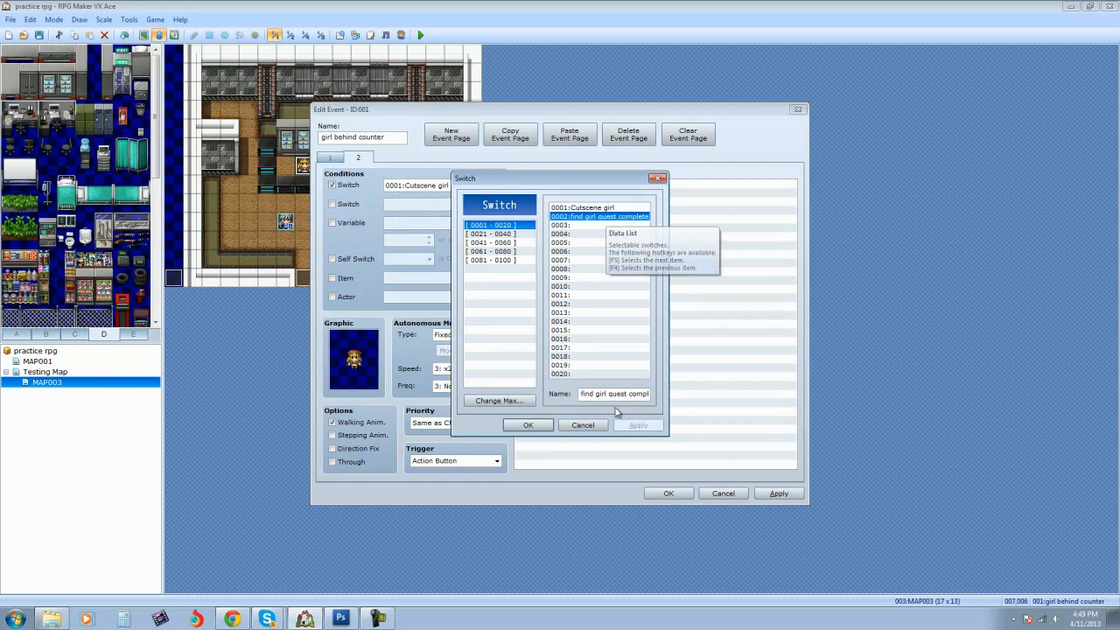
left_click(527, 424)
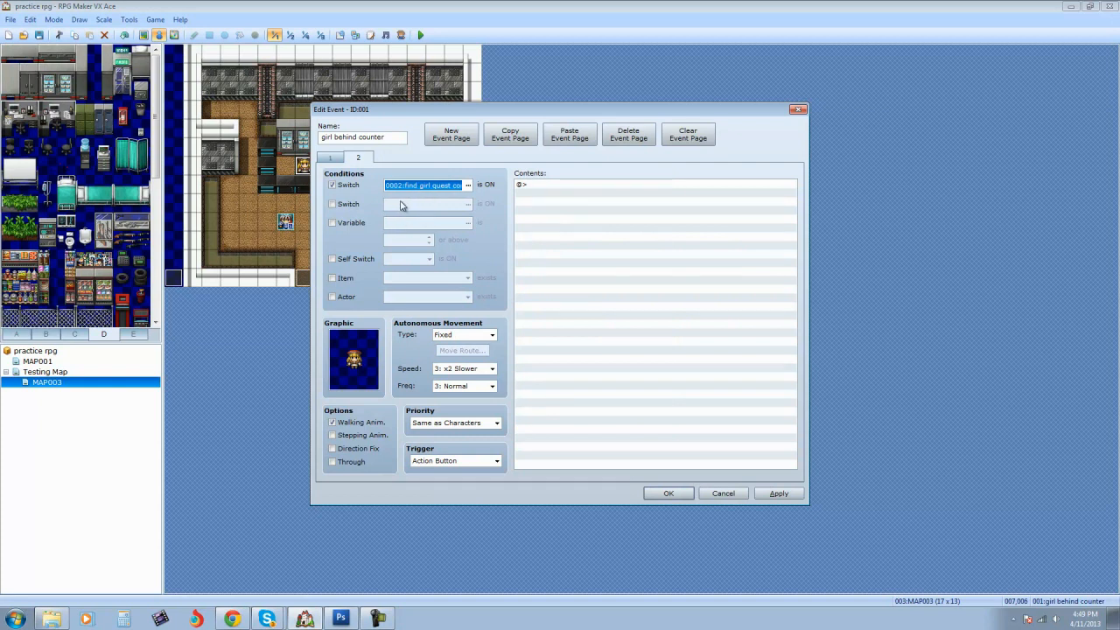
Step: Add a Show Text command on page 2 with the Actor2 red-beret blonde face, saying "Wow, How did you find her!?"
double_click(560, 198)
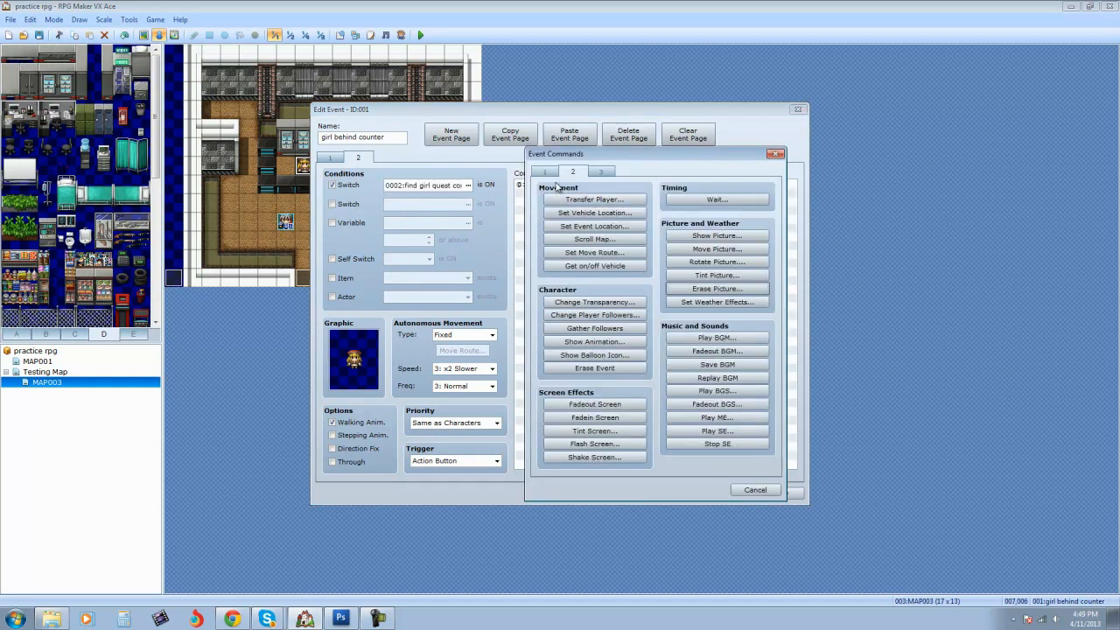
left_click(544, 170)
left_click(595, 200)
double_click(558, 317)
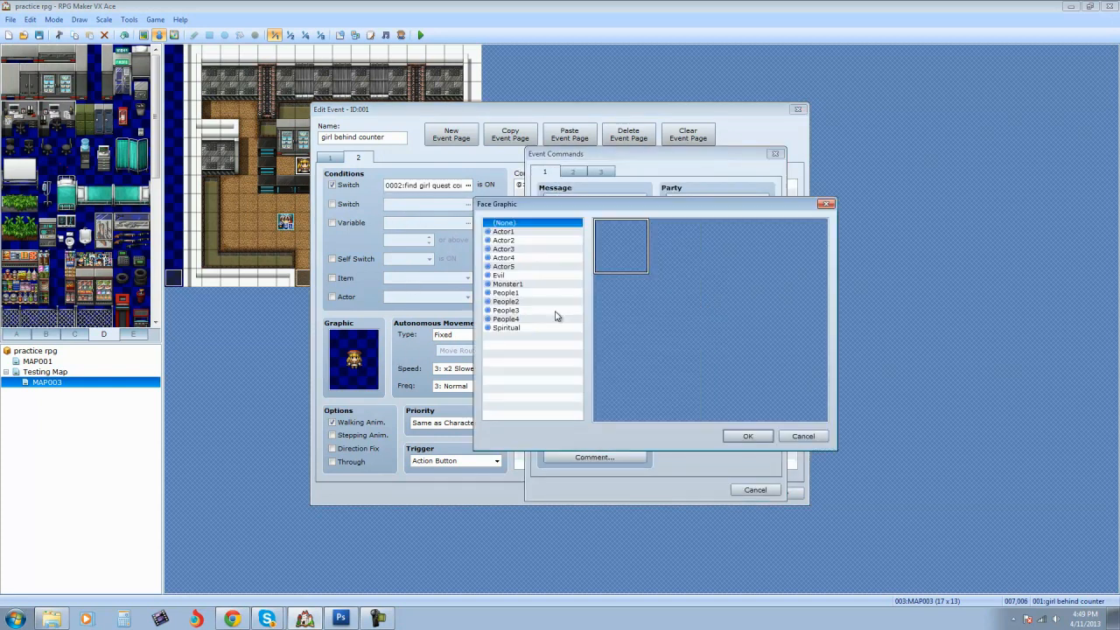
left_click(535, 233)
left_click(537, 241)
left_click(532, 250)
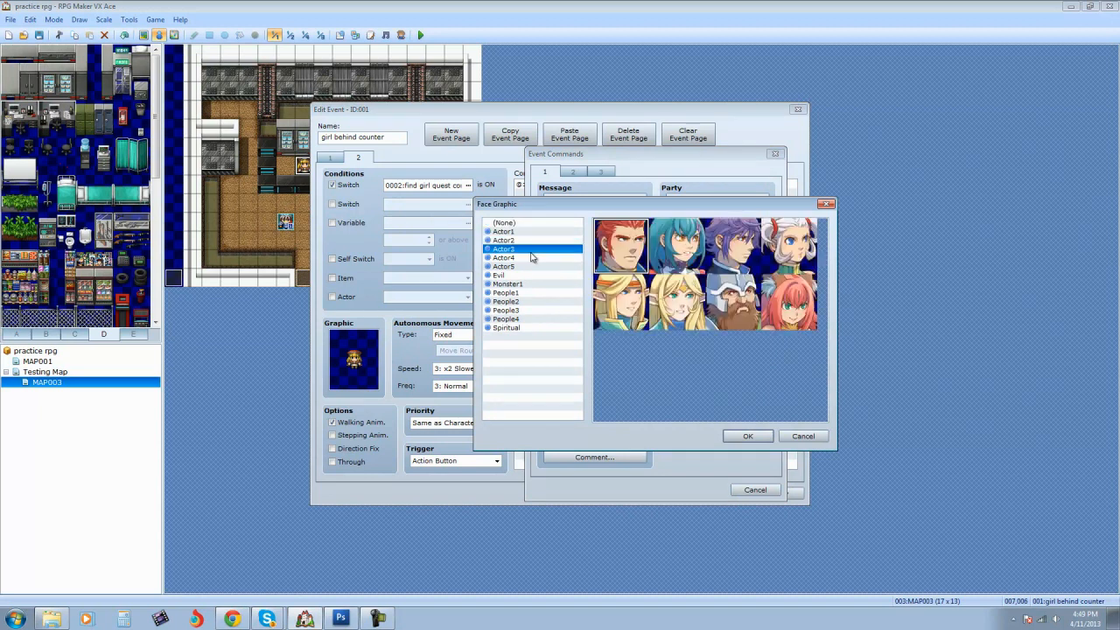
left_click(535, 241)
left_click(793, 261)
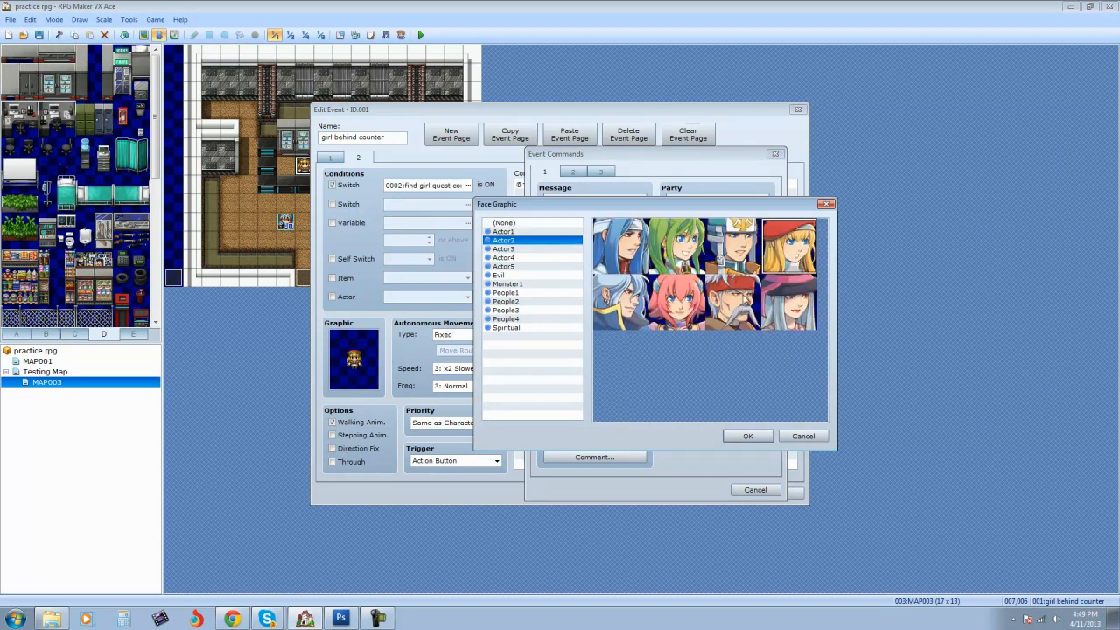
left_click(748, 437)
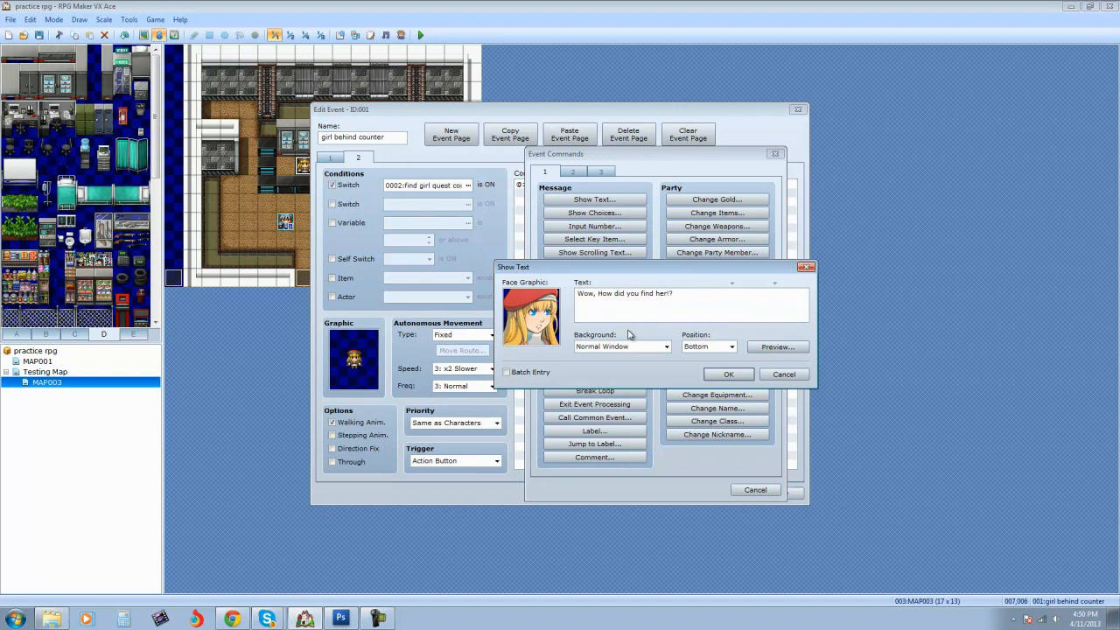
left_click(727, 373)
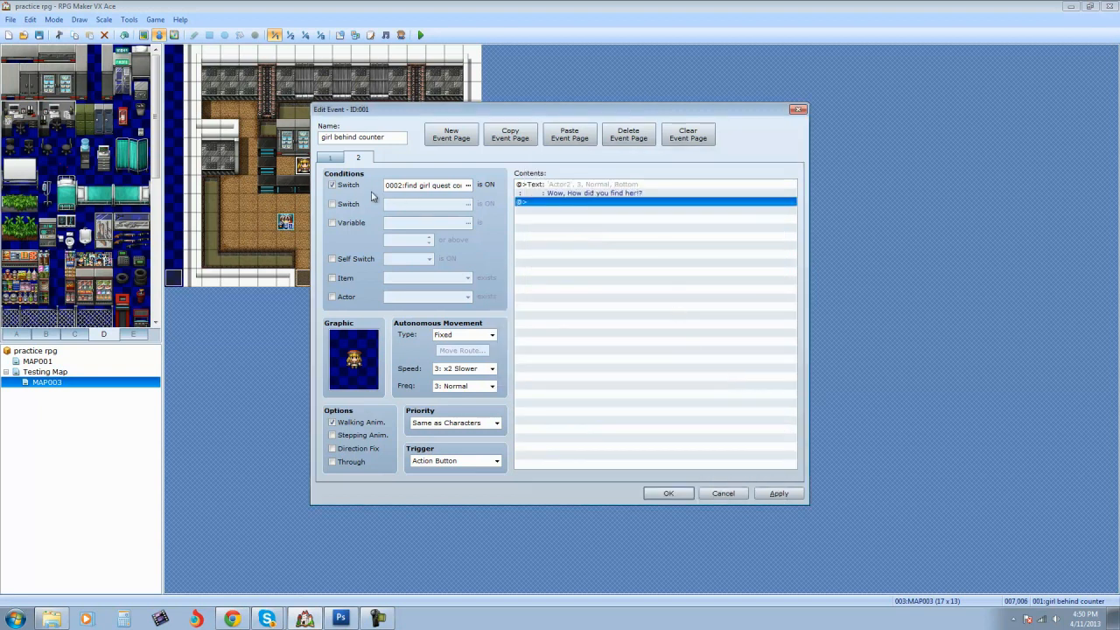
Step: Add "Have you found her yet?!" with the same Actor2 face as page 1's message, and save and close the event
left_click(338, 158)
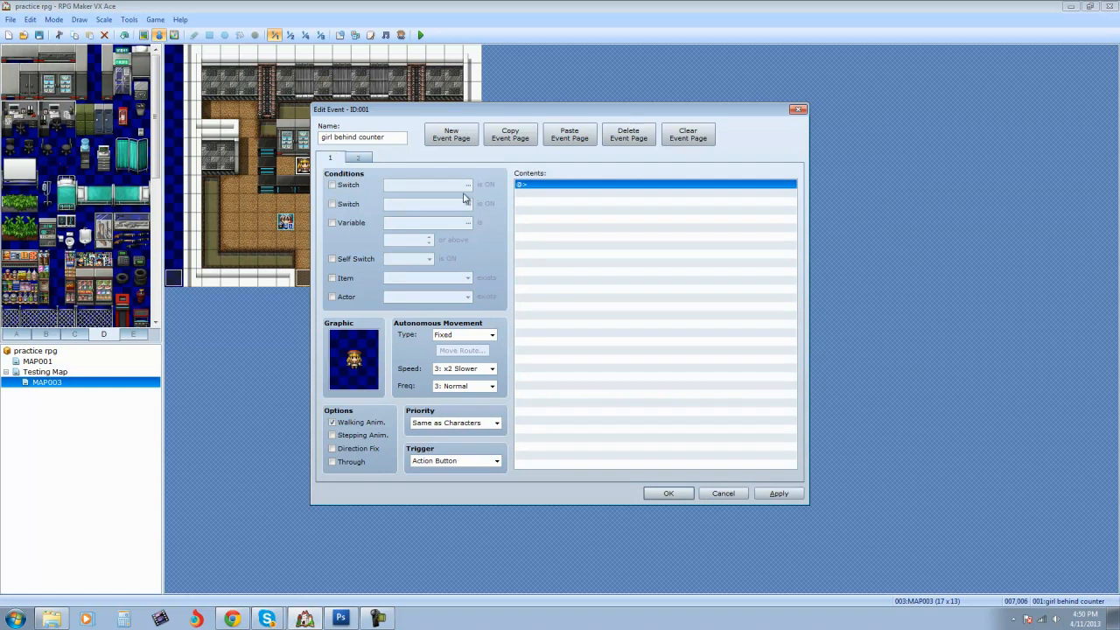
double_click(612, 186)
left_click(597, 201)
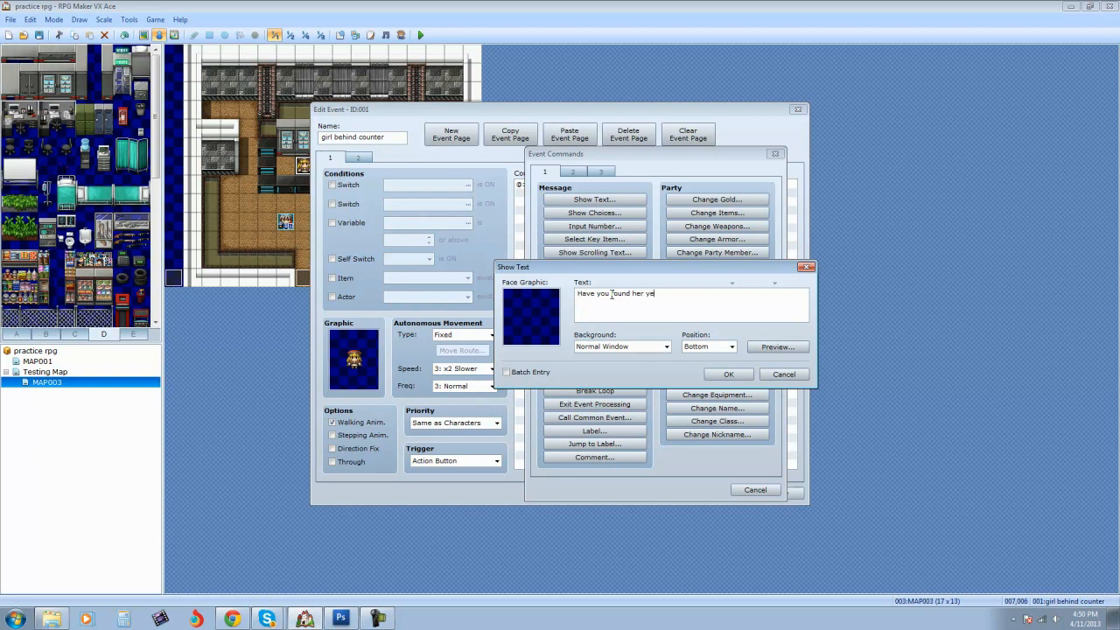
double_click(553, 315)
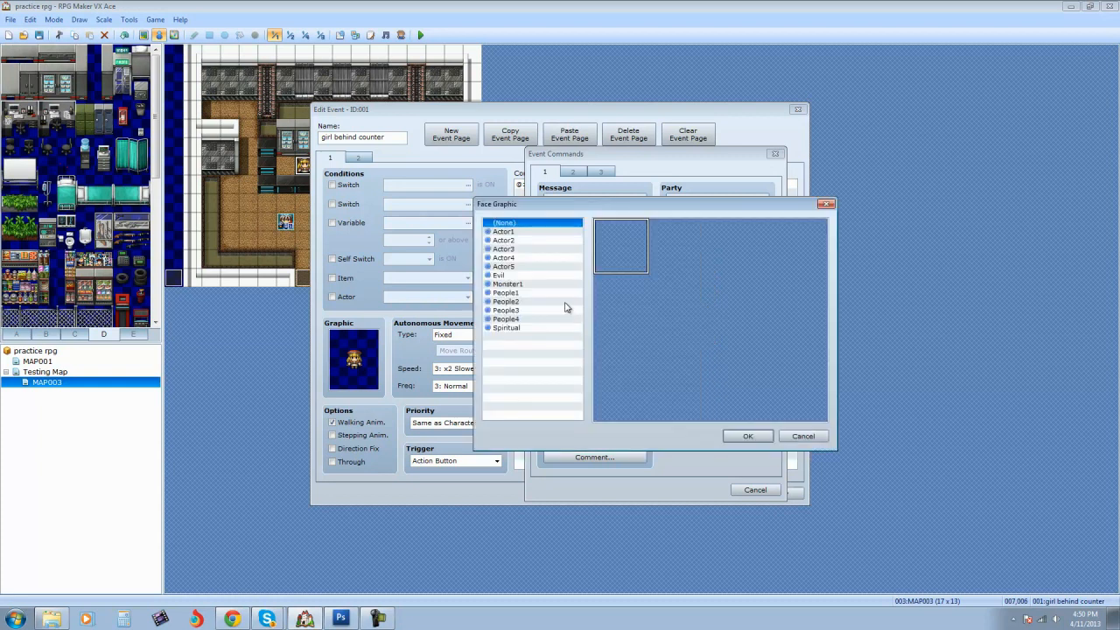
left_click(531, 240)
left_click(810, 259)
left_click(748, 436)
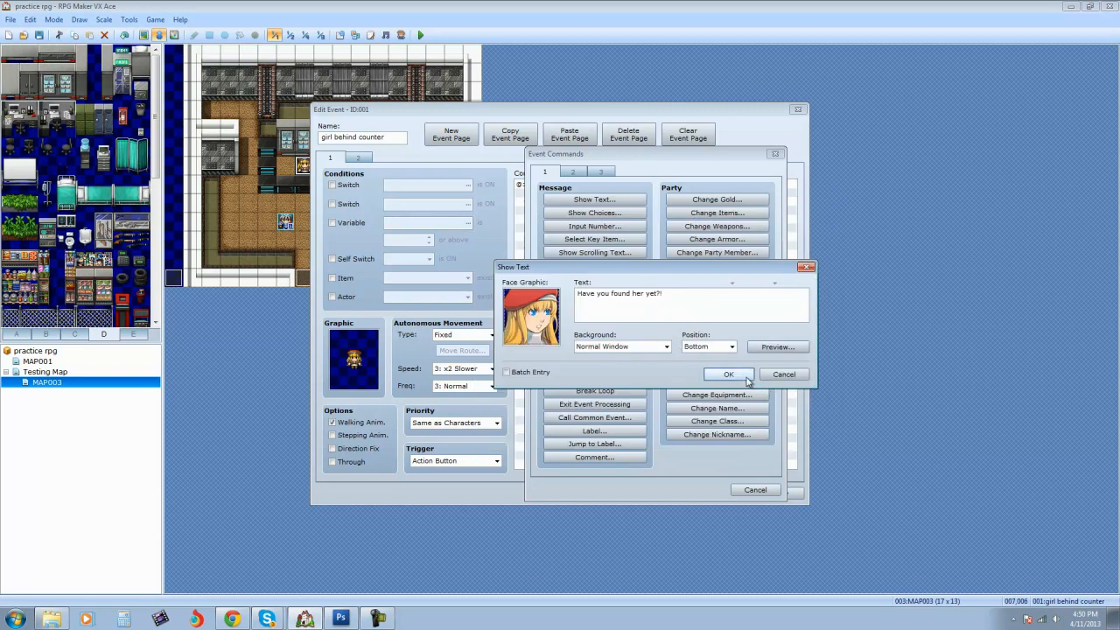
left_click(722, 374)
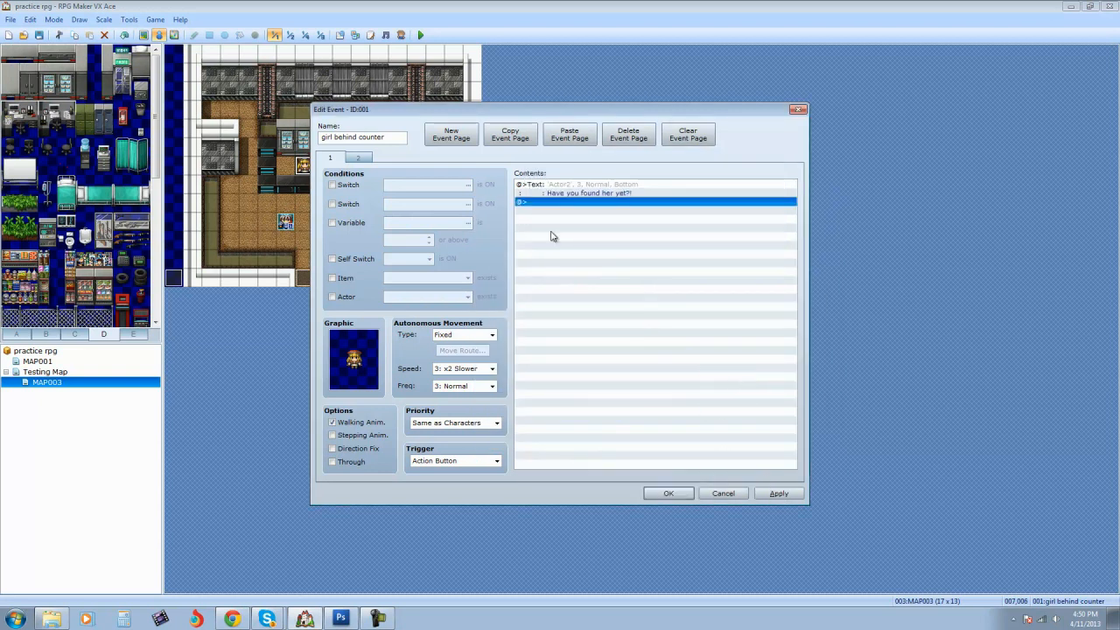
left_click(779, 493)
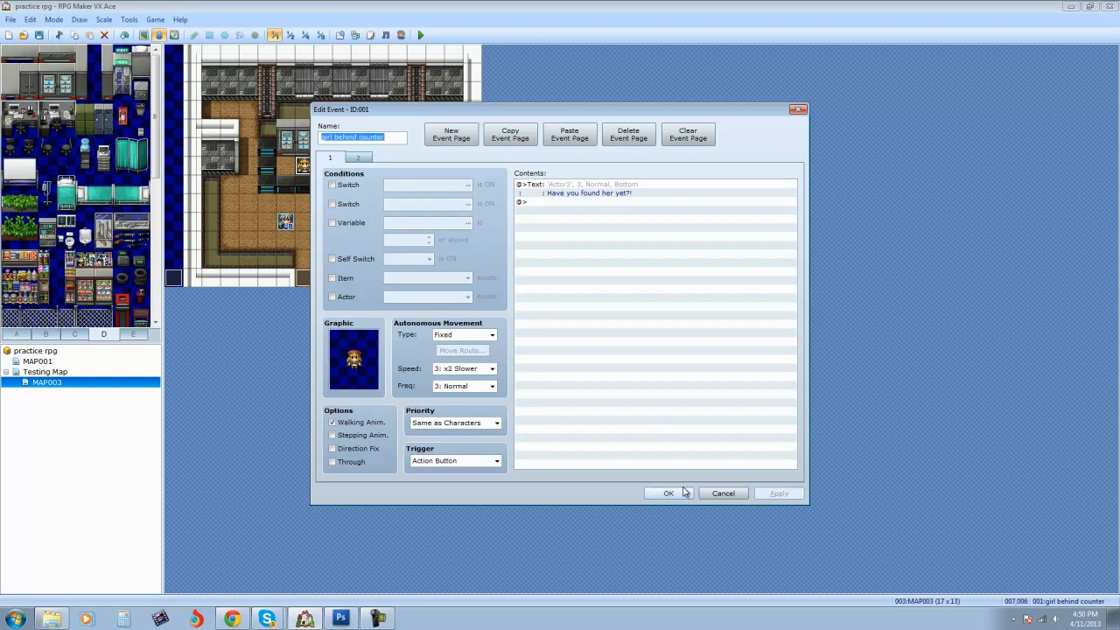
left_click(655, 494)
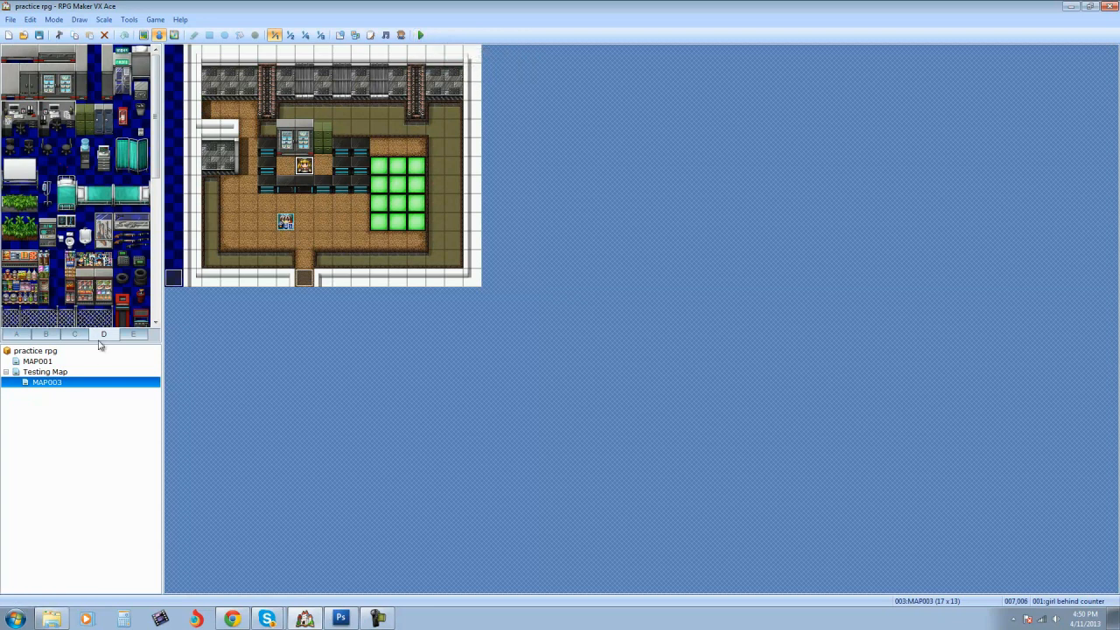
right_click(56, 385)
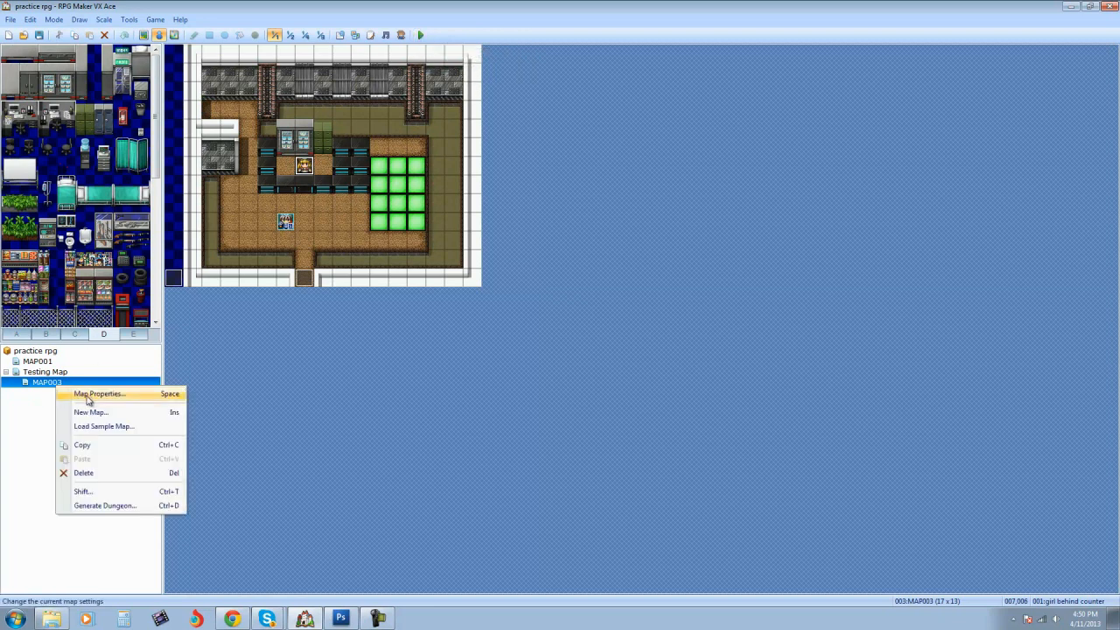
left_click(91, 395)
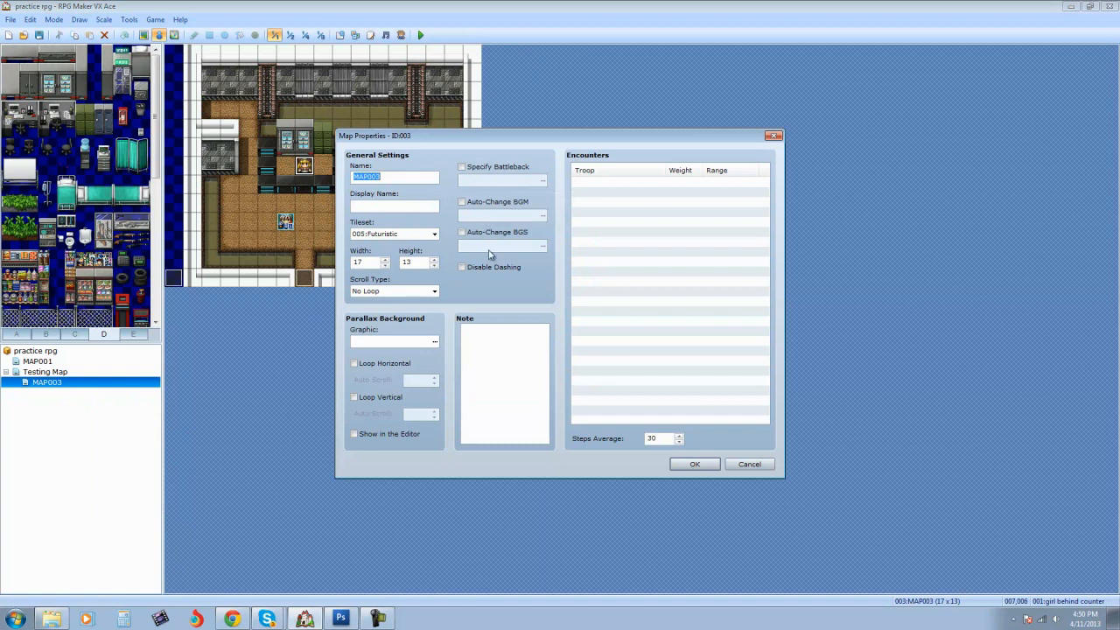
left_click(462, 202)
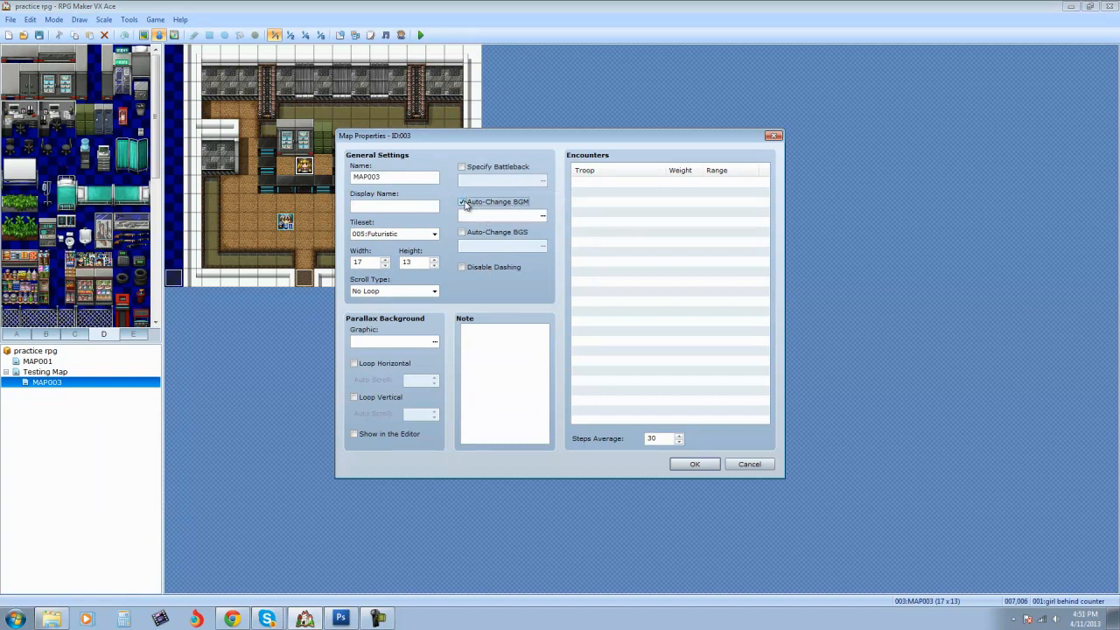
left_click(544, 216)
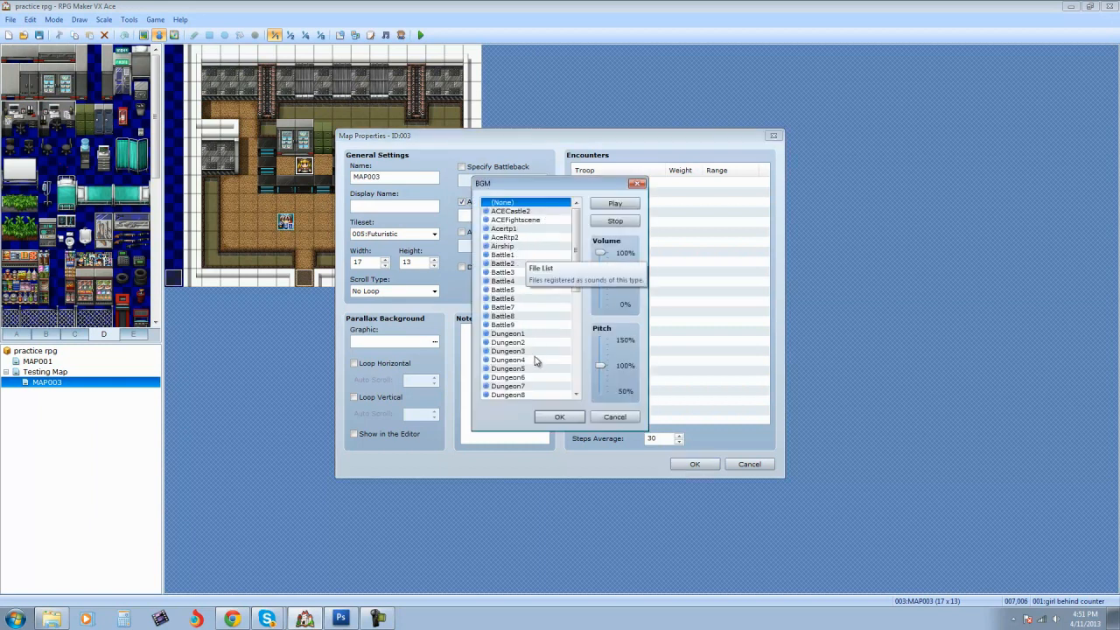
scroll(577, 245, "down", 4)
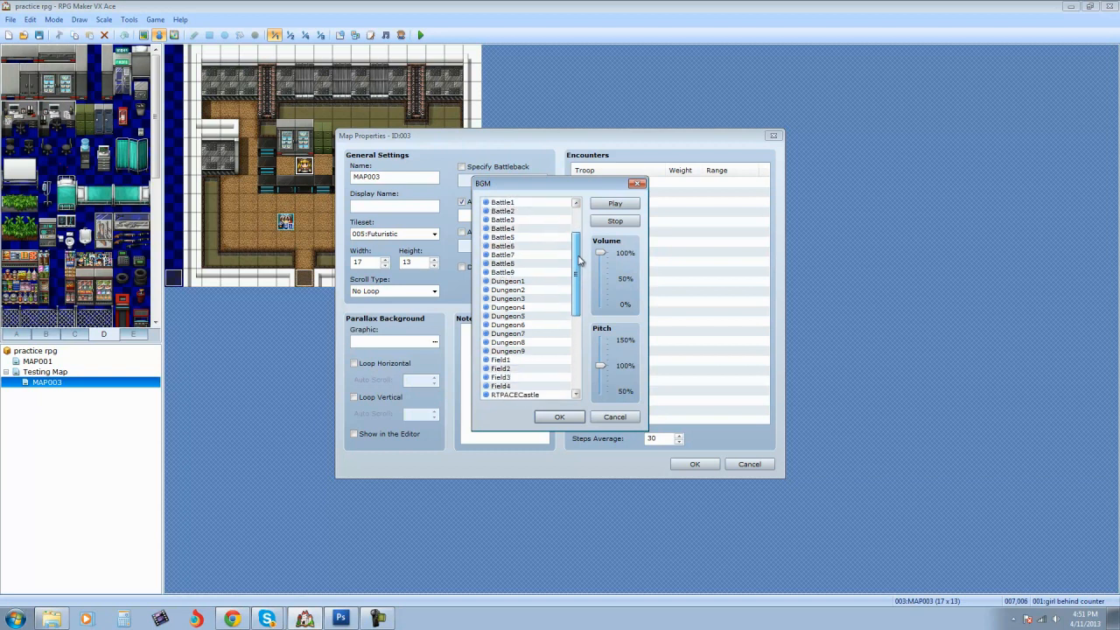
left_click(514, 307)
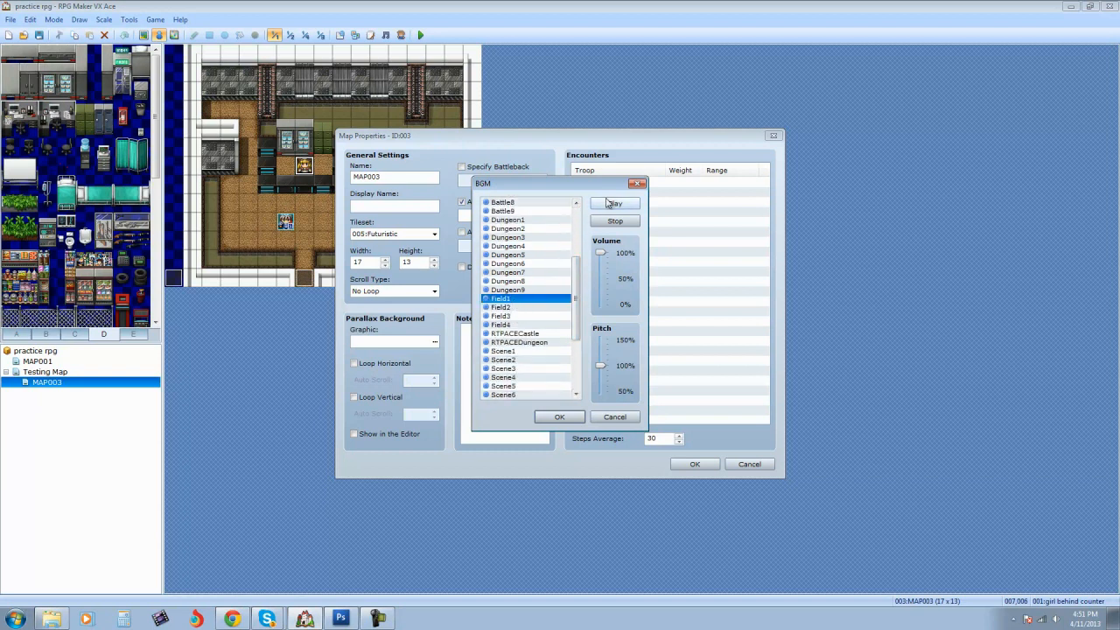
left_click(512, 320)
left_click(514, 308)
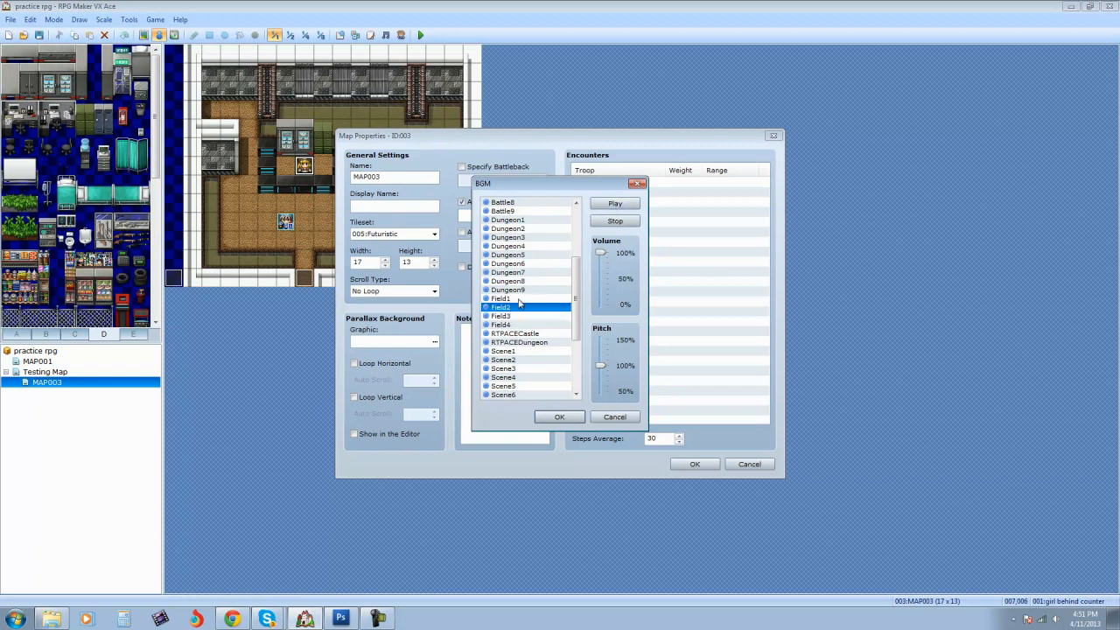
left_click_drag(600, 253, 601, 263)
left_click(615, 203)
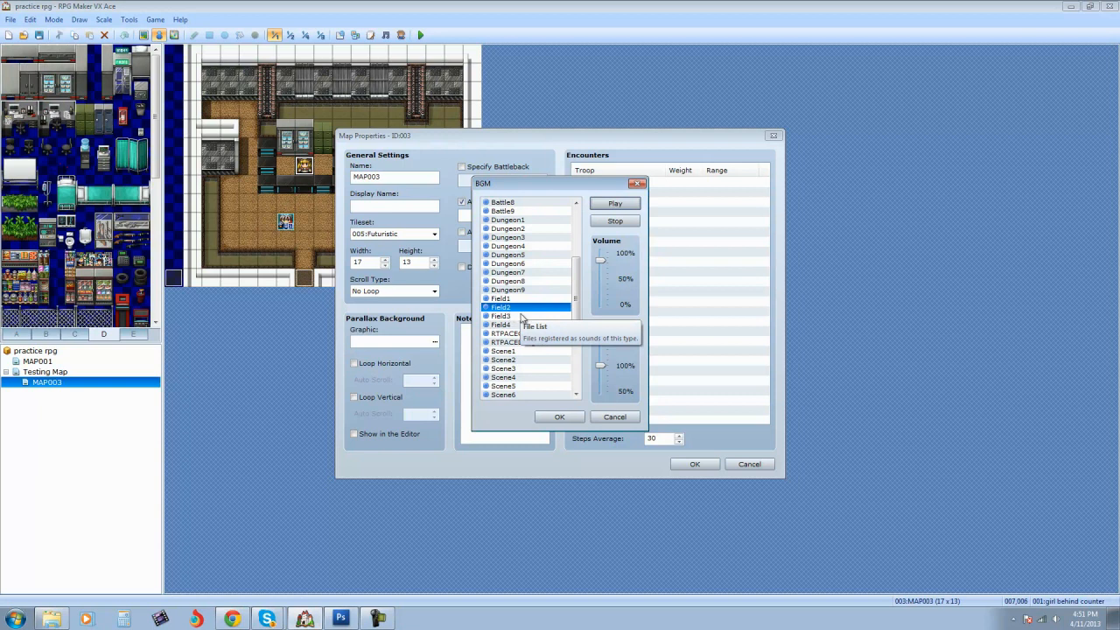
left_click(574, 419)
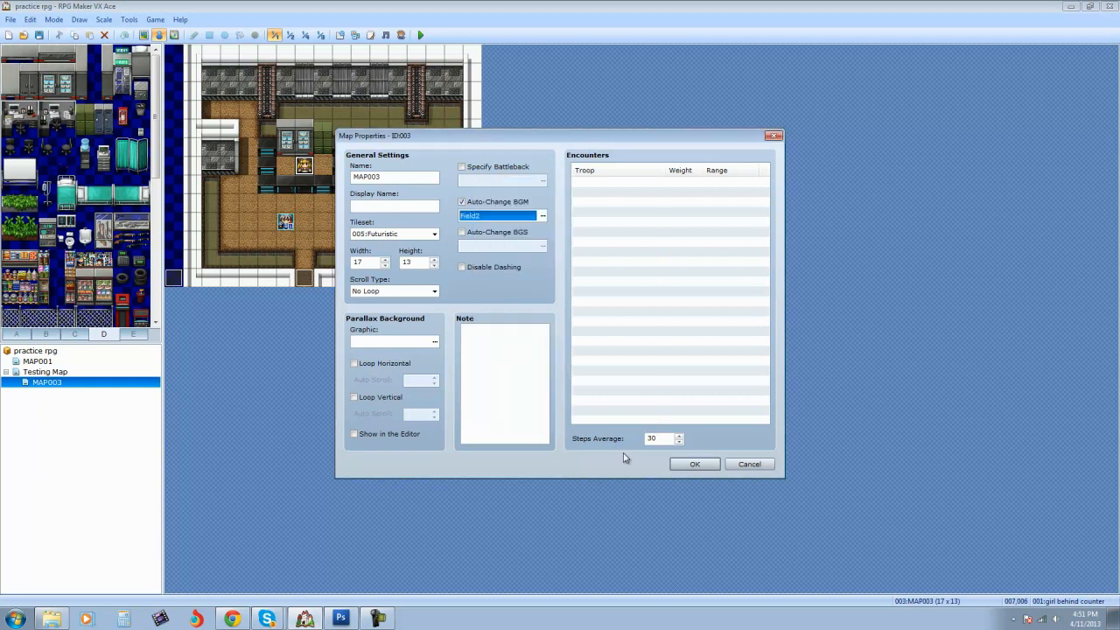
left_click(749, 467)
Step: Turn on Auto-Change BGM in MAP003's map properties with Field2 as the track, and save the properties
right_click(76, 382)
left_click(102, 391)
left_click(462, 202)
left_click(542, 216)
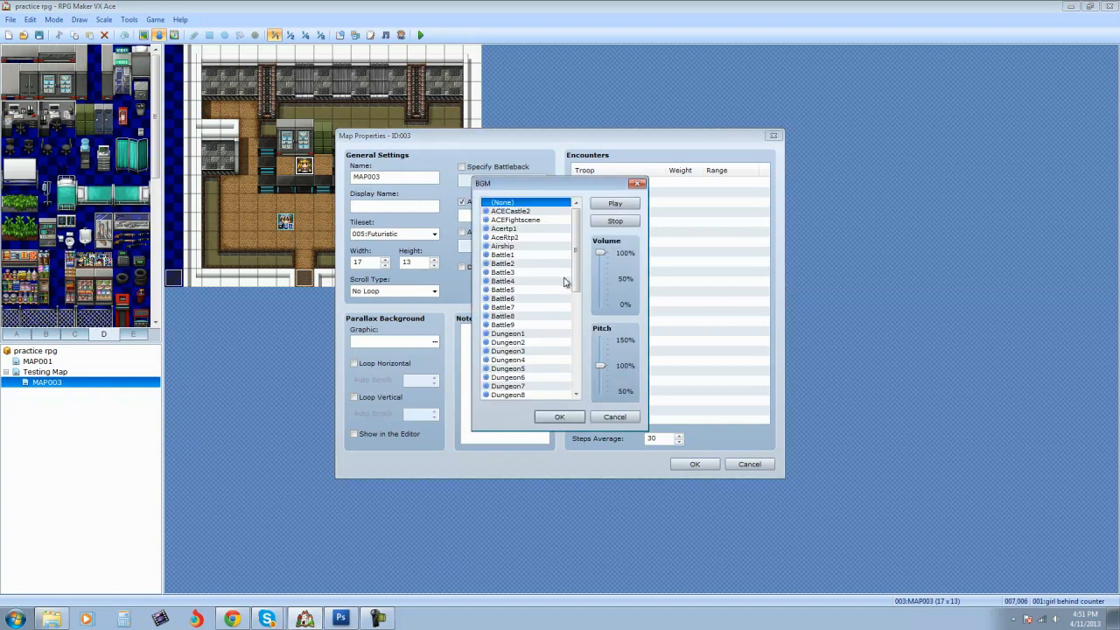
scroll(537, 327, "down", 3)
left_click(512, 334)
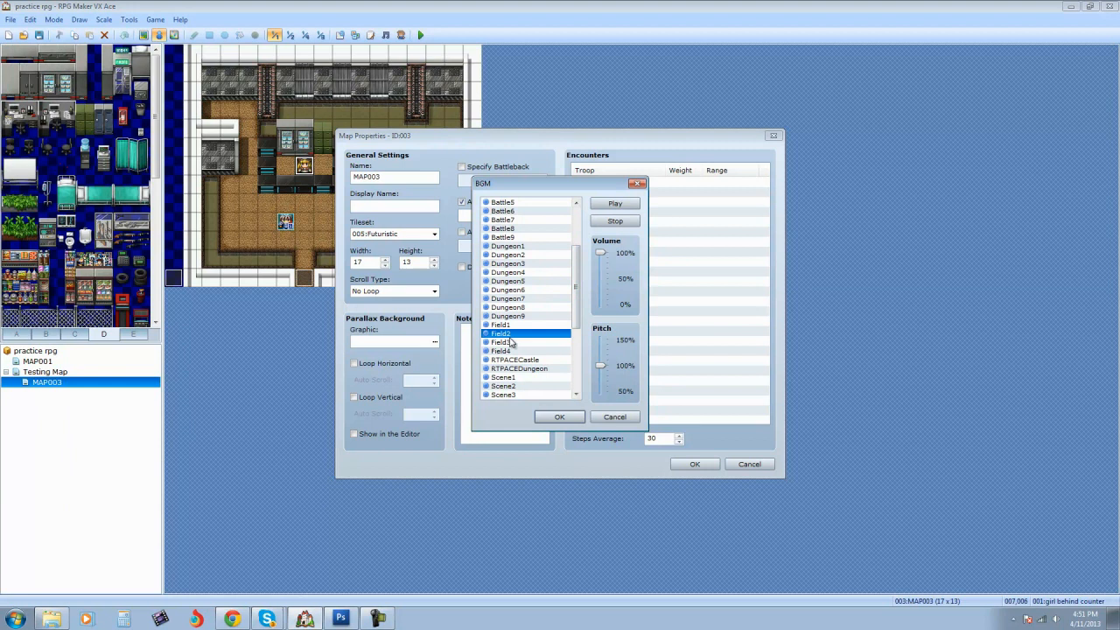
left_click(559, 416)
left_click(695, 464)
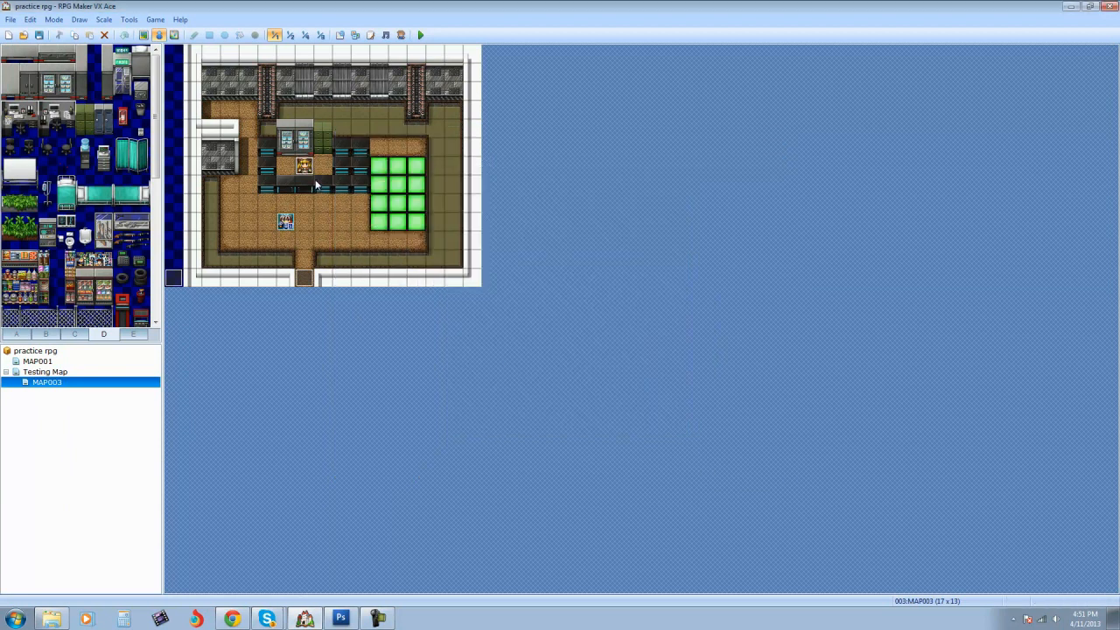
Step: Launch a playtest and start a new game to run the opening cutscene
left_click(420, 35)
left_click(513, 335)
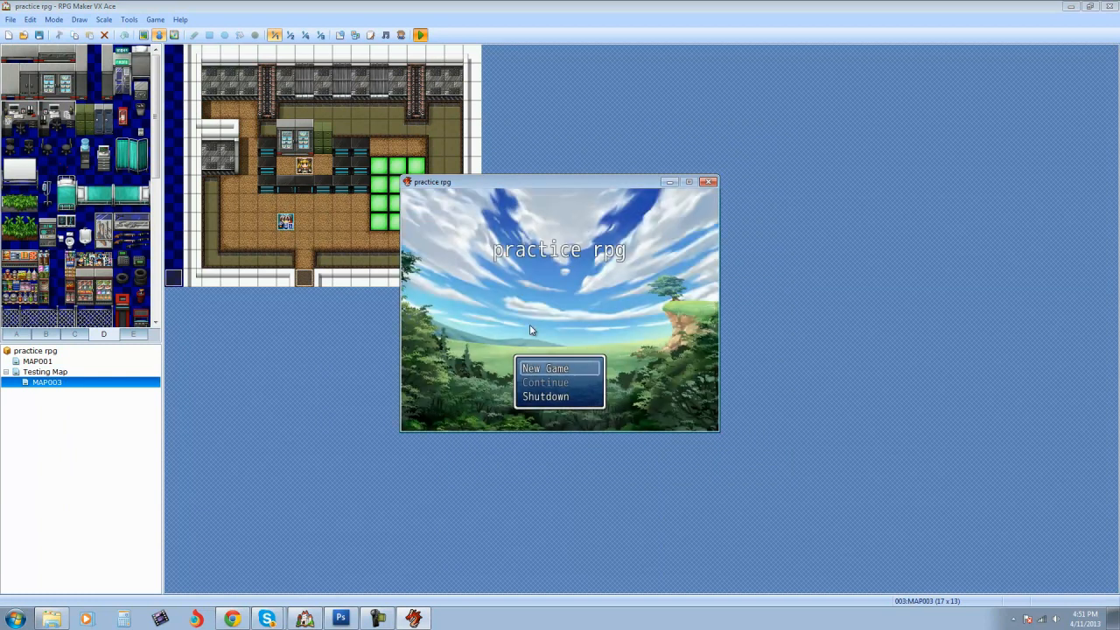
key("Return")
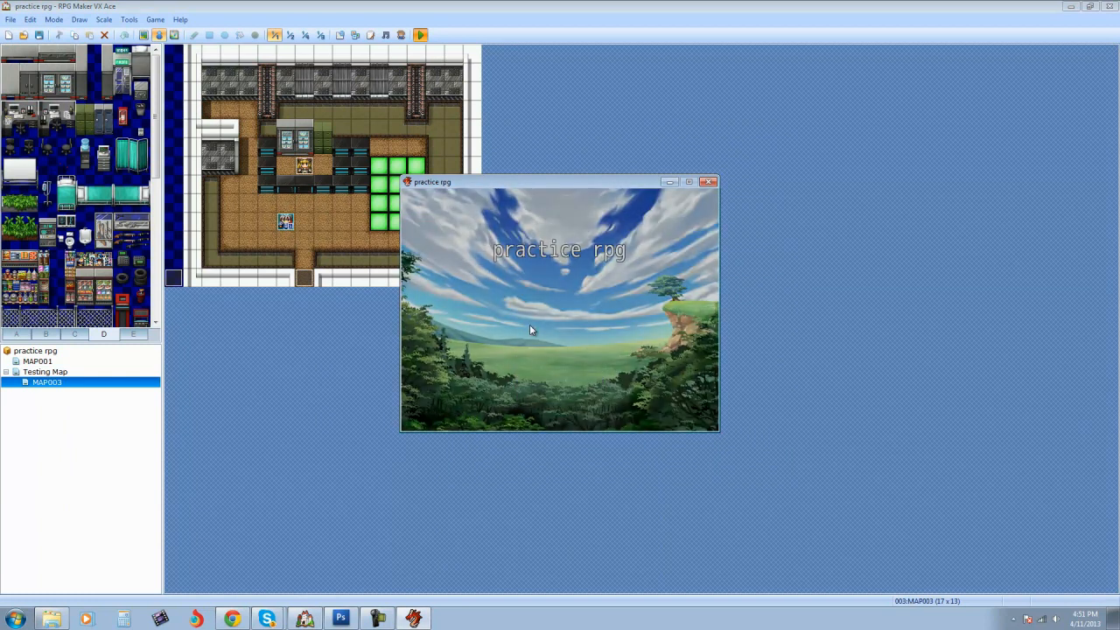
key("Left")
key("Right")
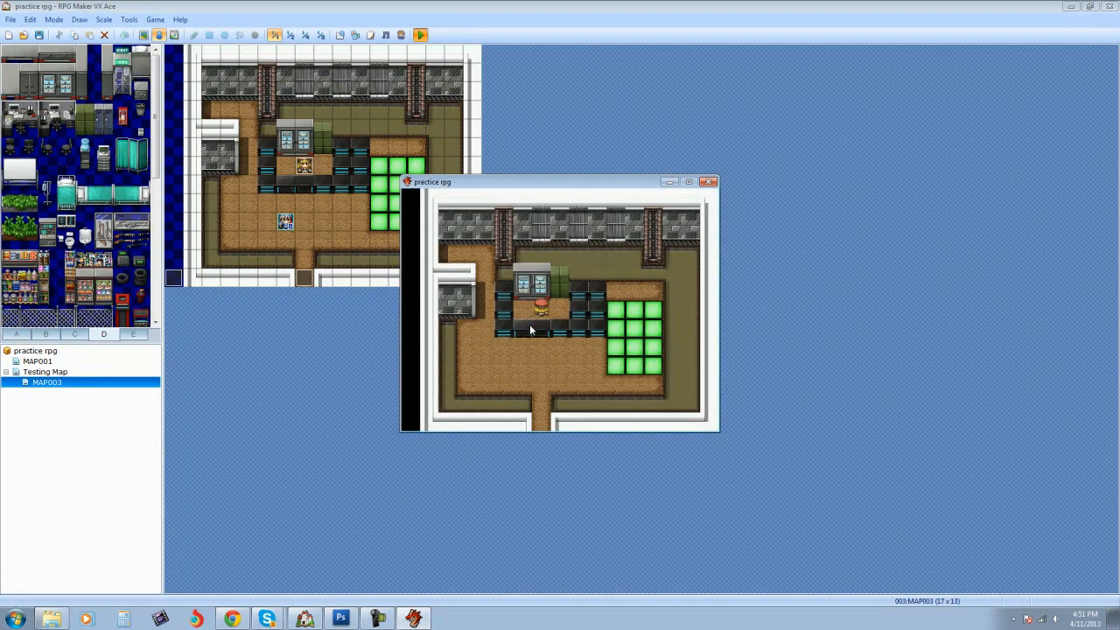
key("Right")
key("Left")
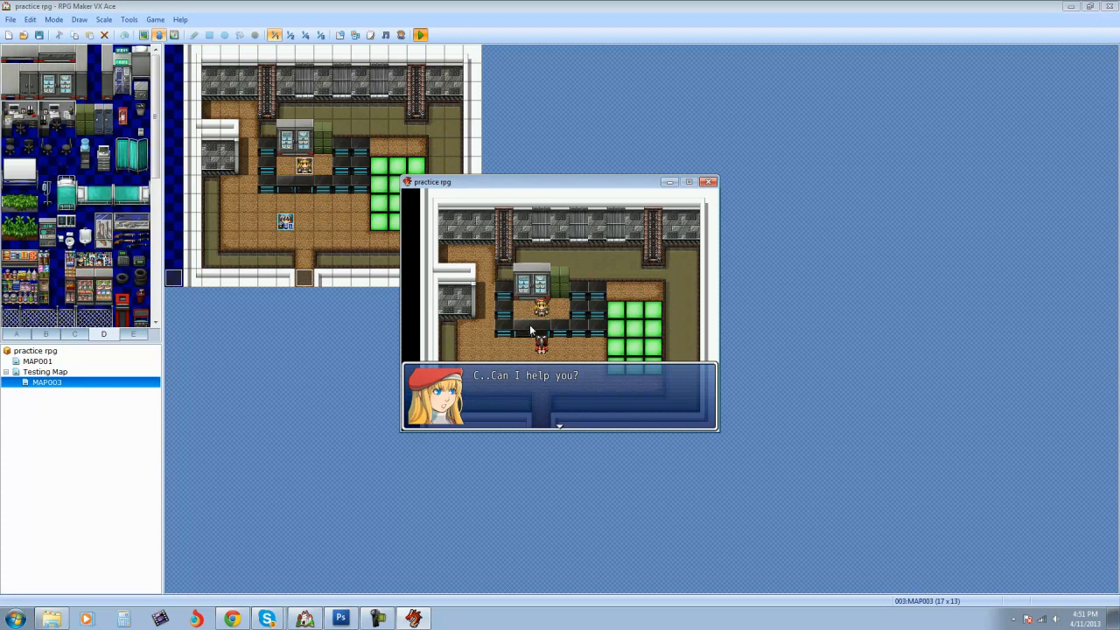
Step: Advance through all the cutscene dialogue at the counter until the player can move
key("Return")
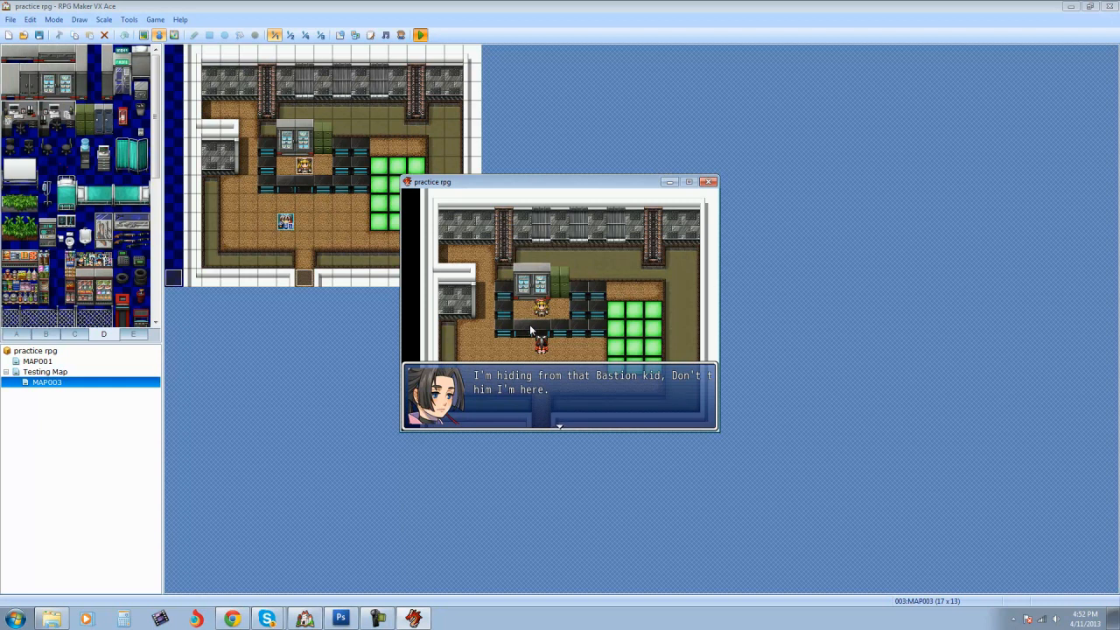
key("Return")
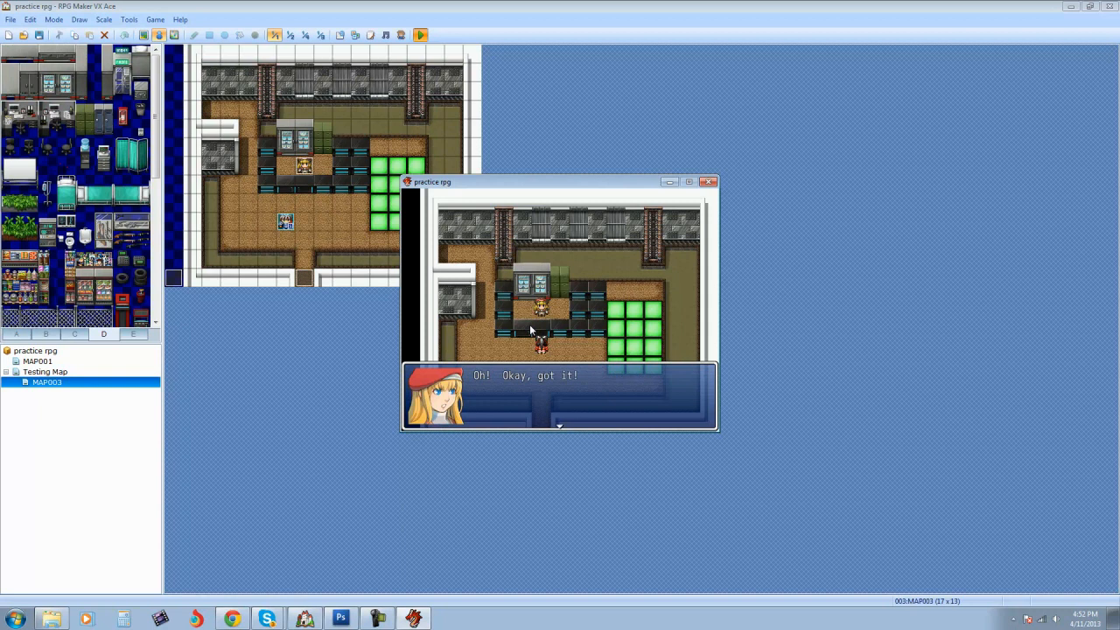
key("Return")
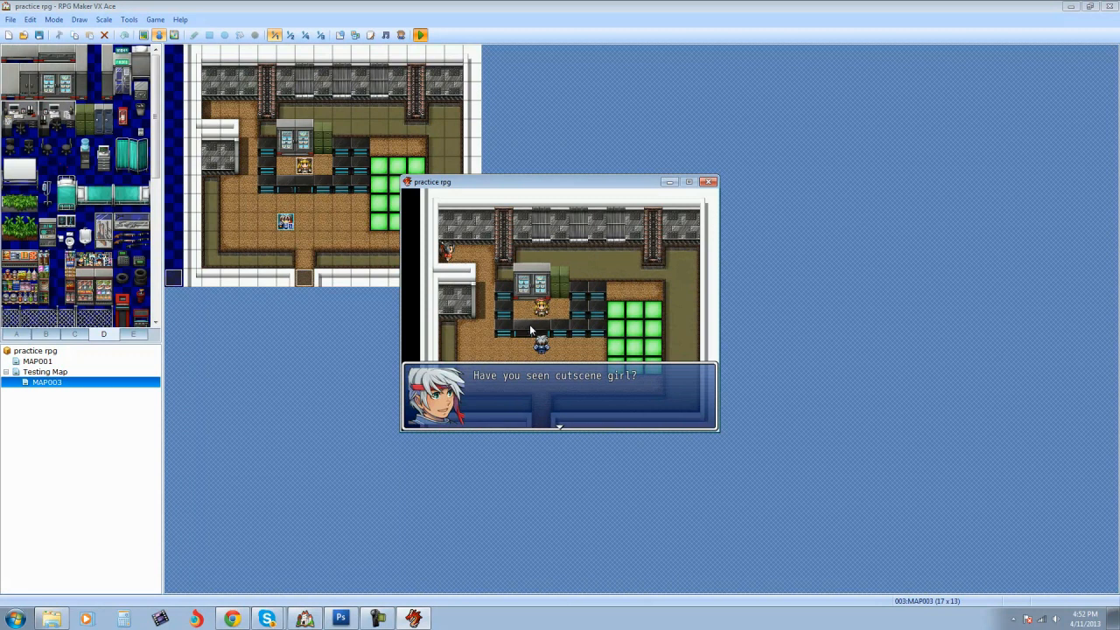
key("Return")
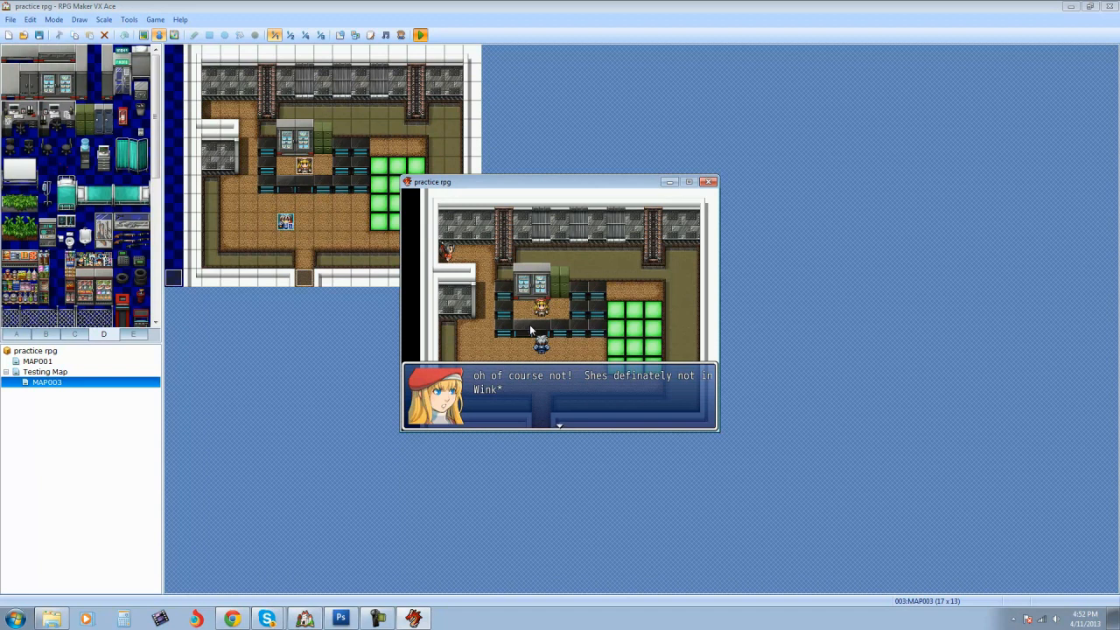
key("Return")
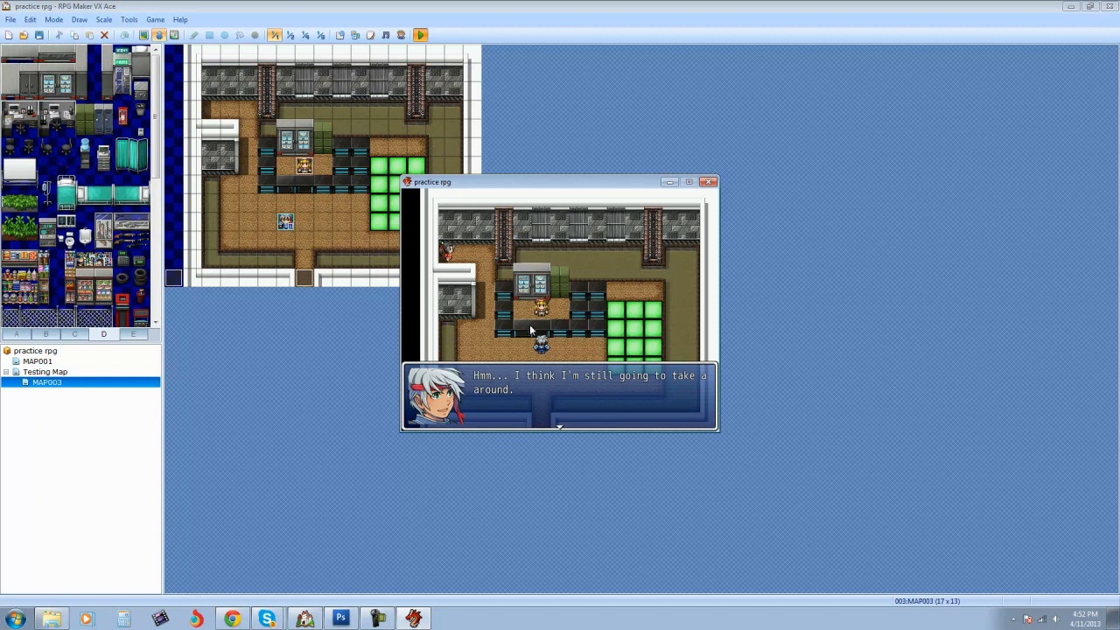
key("Return")
Step: Walk the player character around the room and across the counter tiles to test where movement is possible
key("Down")
key("Right")
key("Right")
key("Up")
key("Left")
key("Down")
key("Down")
key("Left")
key("Left")
key("Up")
key("Right")
key("Right")
key("Right")
key("Right")
key("Right")
key("Right")
key("Right")
key("Up")
key("Up")
key("Up")
key("Left")
key("Left")
key("Down")
key("Down")
key("Left")
key("Left")
key("Left")
key("Left")
key("Left")
key("Right")
key("Down")
key("Up")
key("Up")
key("Down")
key("Up")
key("Left")
key("Left")
key("Left")
key("Up")
key("Right")
key("Right")
key("Up")
key("Up")
key("Down")
key("Down")
key("Down")
key("Right")
key("Right")
key("Right")
key("Right")
key("Up")
key("Up")
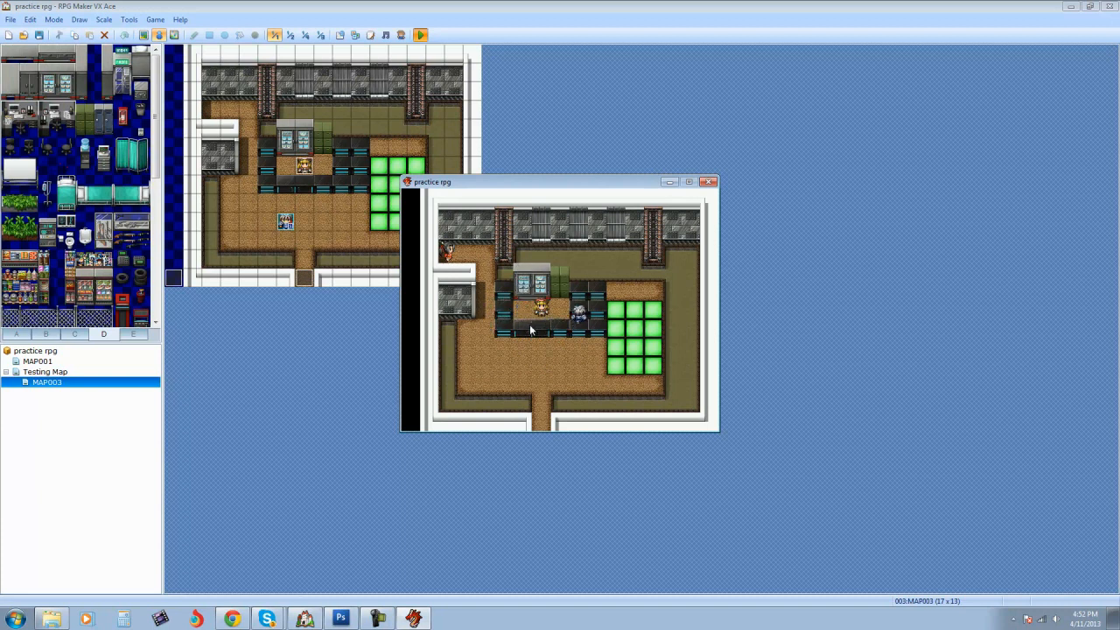
key("Right")
key("Right")
key("Down")
key("Down")
key("Left")
key("Left")
key("Left")
key("Left")
key("Left")
key("Left")
key("Up")
key("Up")
key("Down")
key("Down")
key("Right")
key("Right")
key("Right")
key("Right")
key("Right")
key("Up")
key("Up")
key("Down")
key("Down")
key("Up")
key("Up")
key("Right")
key("Down")
key("Down")
key("Down")
key("Down")
key("Left")
key("Left")
key("Up")
key("Up")
key("Right")
key("Up")
key("Up")
key("Right")
key("Down")
key("Down")
key("Left")
key("Left")
key("Left")
key("Left")
Step: Walk to the front of the counter and talk to the girl behind it to test her unfinished-quest dialogue
key("Down")
key("Down")
key("Down")
key("Right")
key("Up")
key("Up")
key("Return")
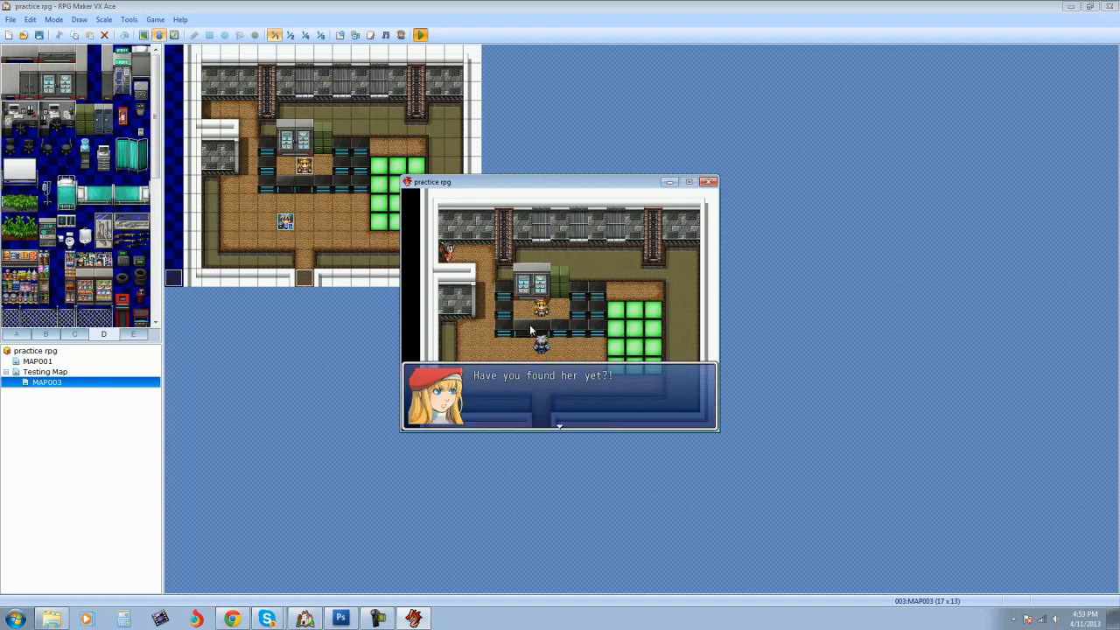
key("Return")
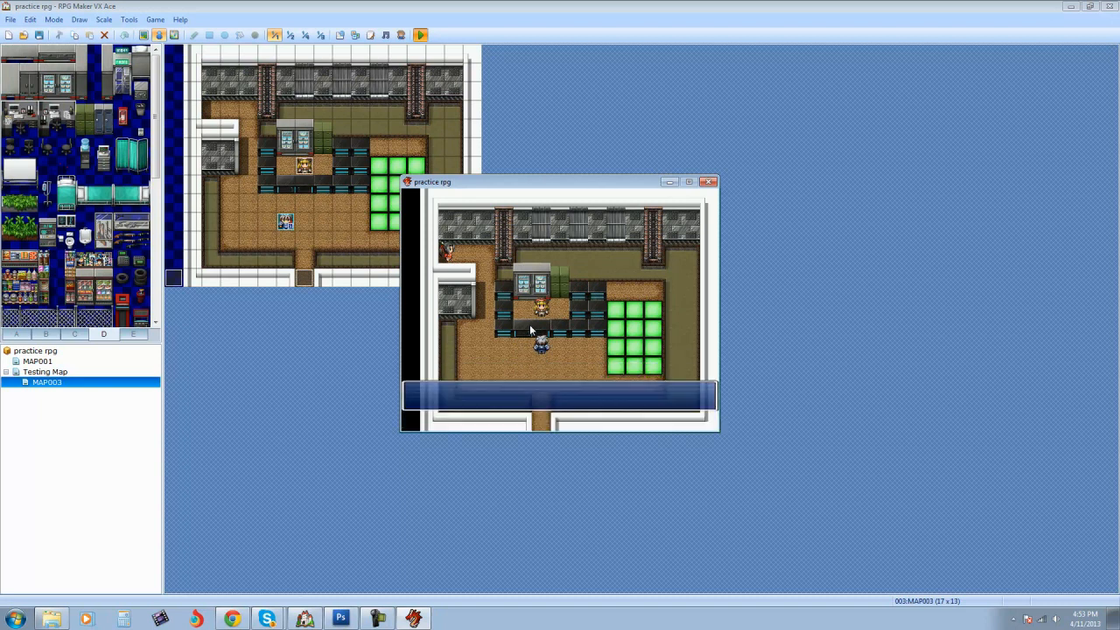
Step: Walk to the hidden girl in the upper corner, talk to her to test the quest completion, and end the playtest
key("Down")
key("Left")
key("Left")
key("Left")
key("Up")
key("Up")
key("Up")
key("Up")
key("Up")
key("Up")
key("Up")
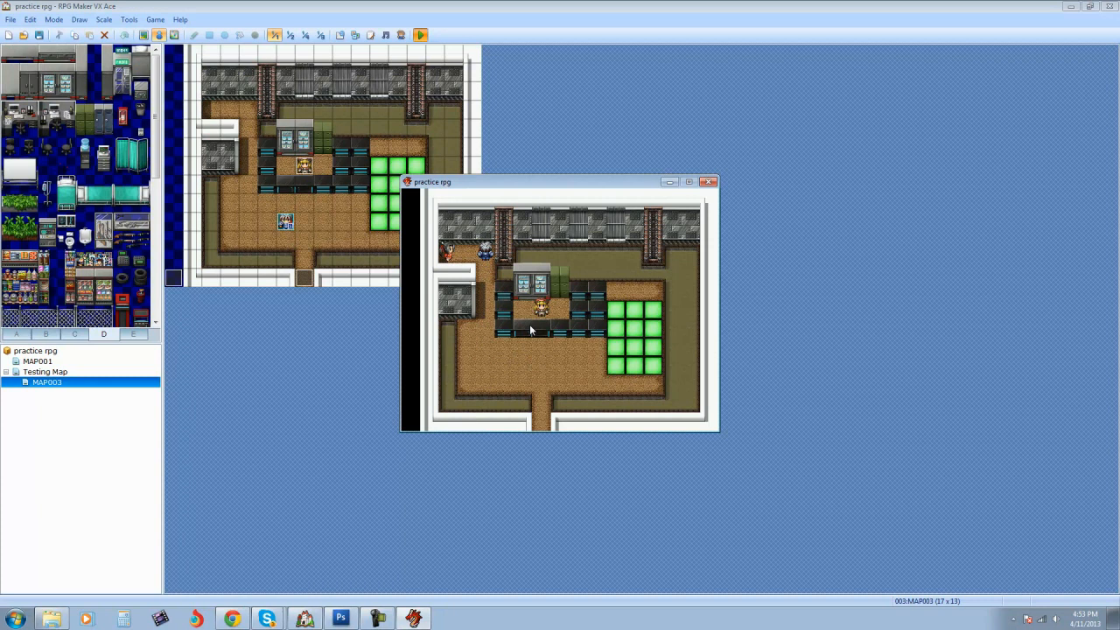
key("Left")
key("Return")
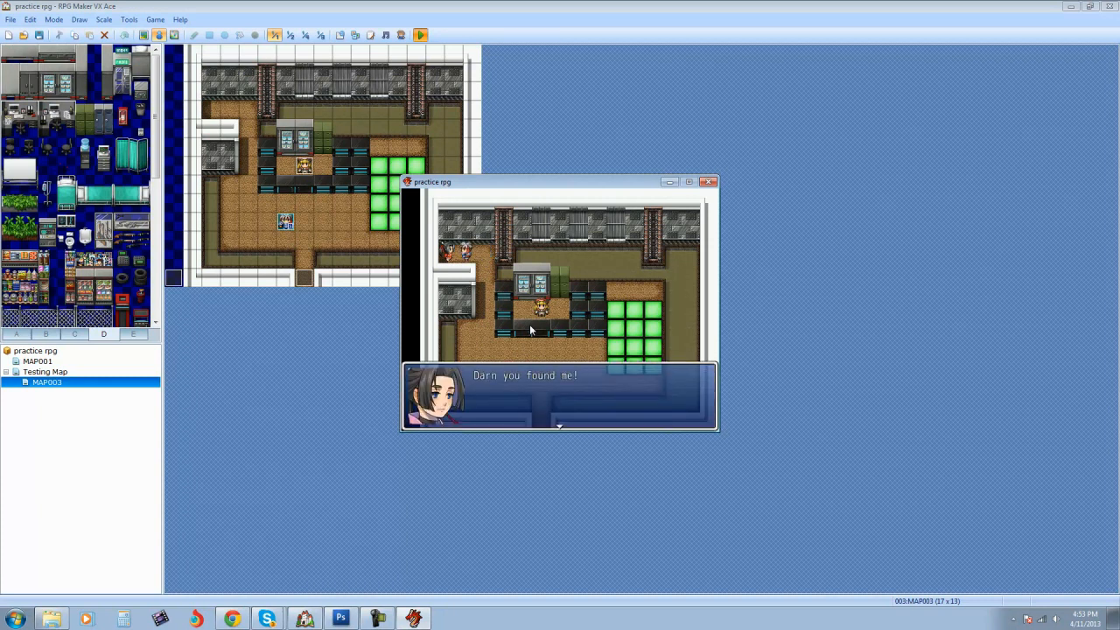
key("Return")
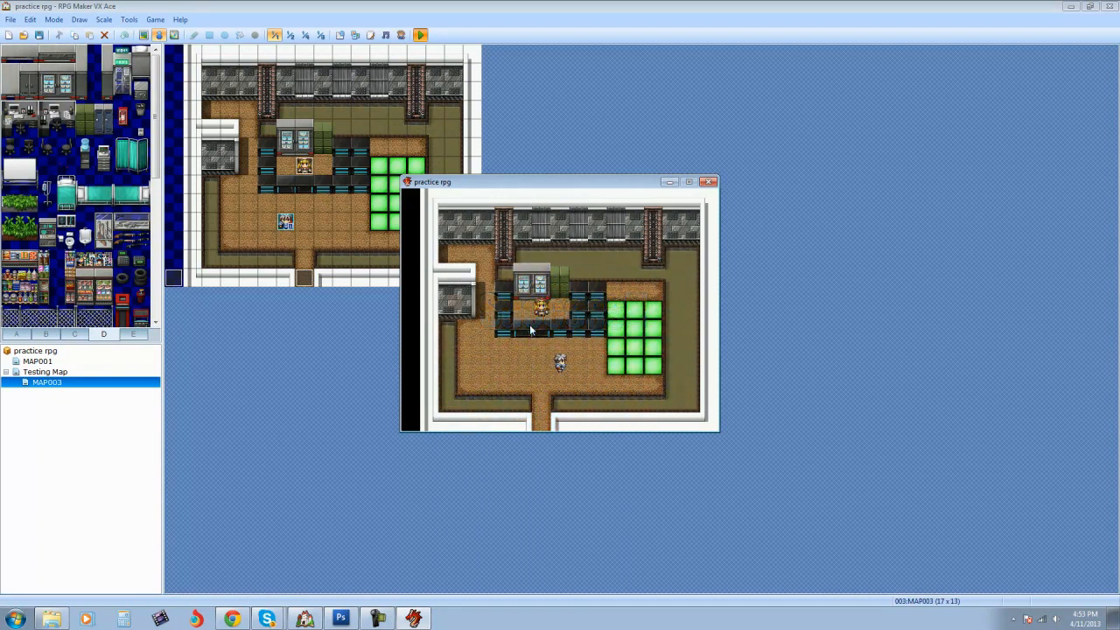
key("alt+F4")
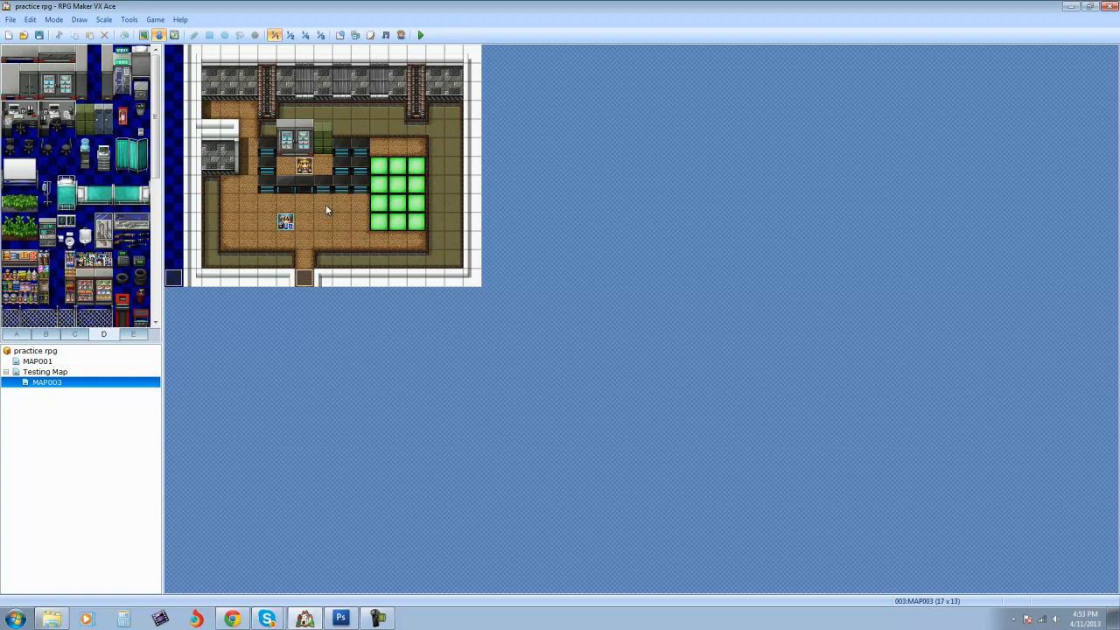
Step: Add a Control Self Switch command setting A to ON at the end of the success! event's contents
right_click(173, 279)
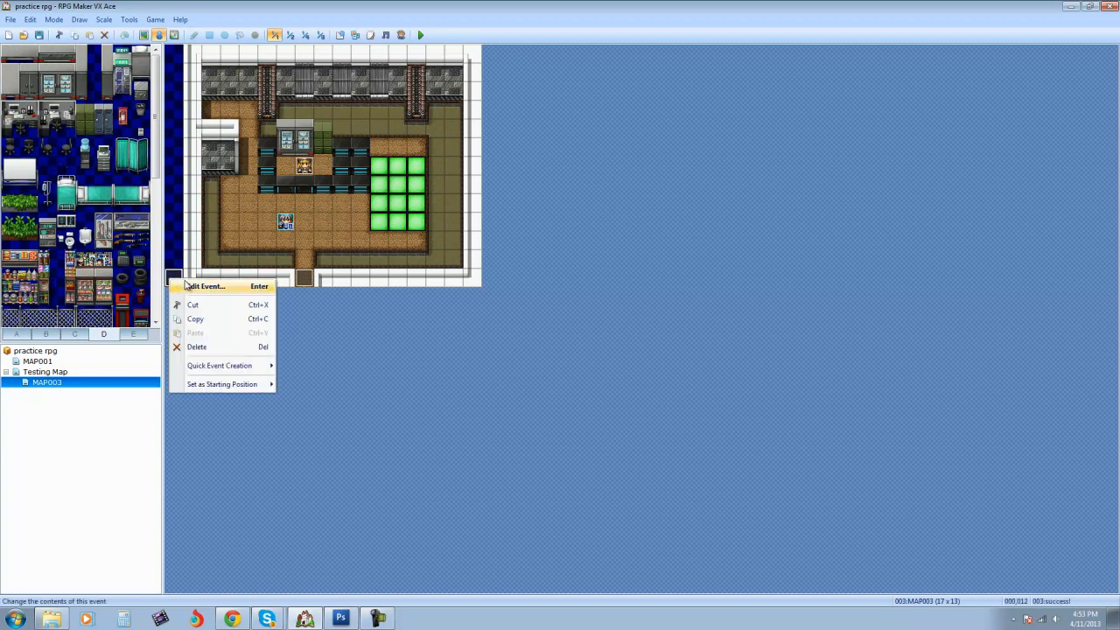
left_click(203, 289)
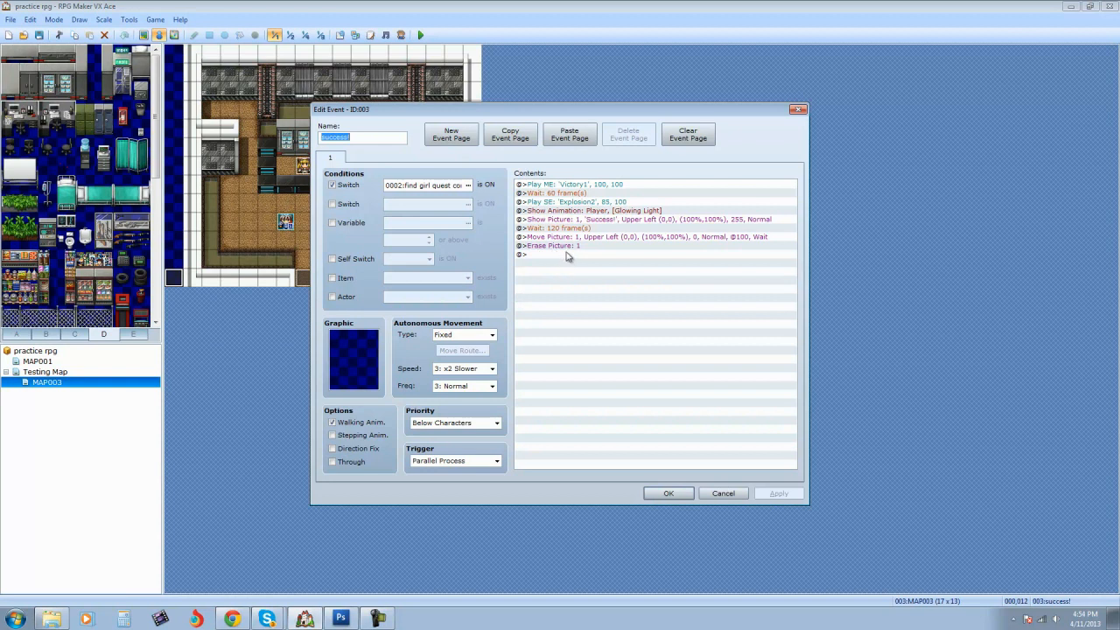
double_click(567, 254)
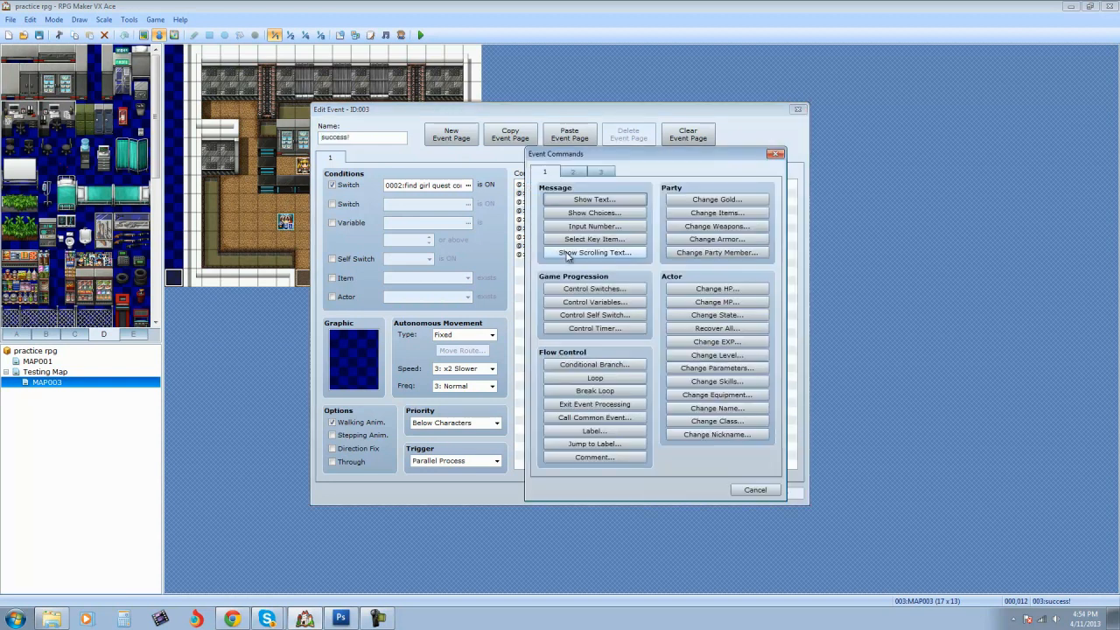
left_click(595, 317)
left_click(705, 307)
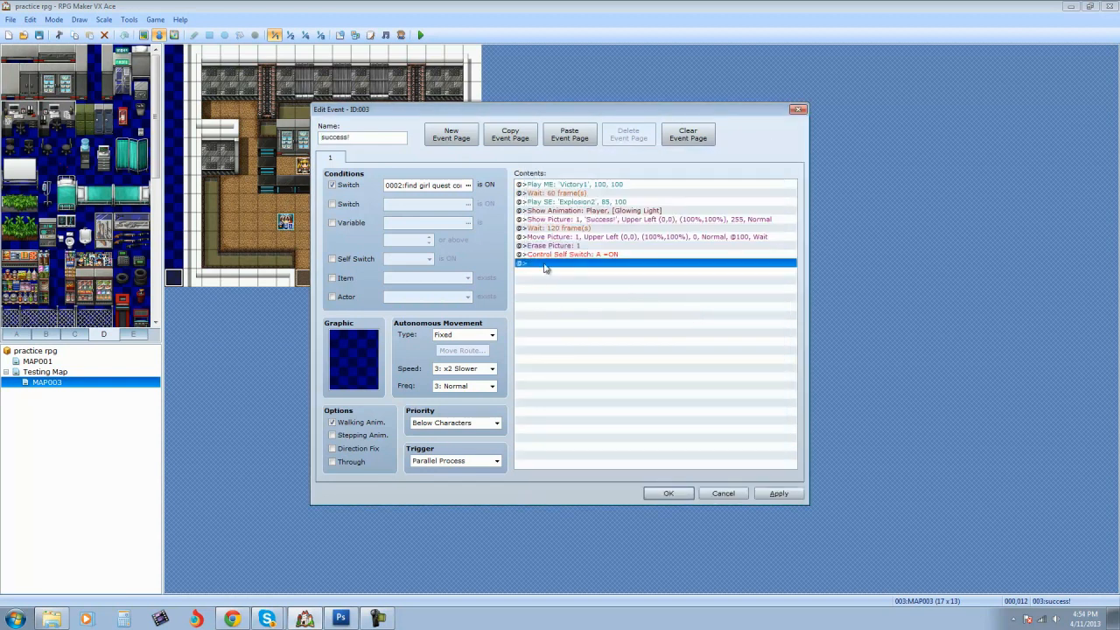
Step: Add a second, empty page to the success! event, conditioned on Self Switch A being ON, and save the event
left_click(448, 134)
left_click(333, 259)
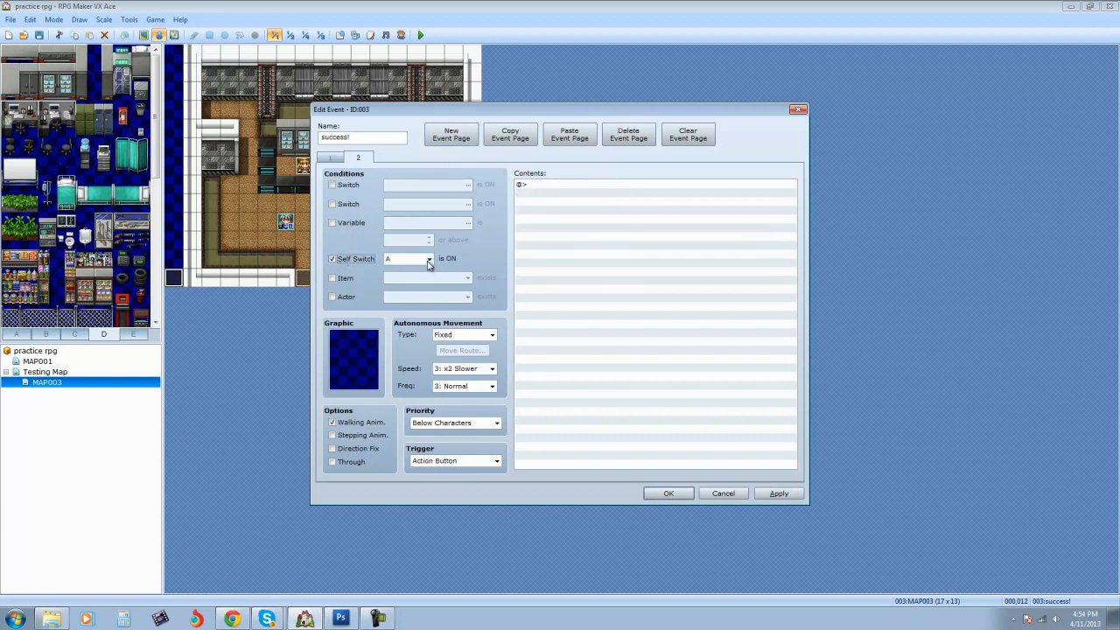
left_click(669, 493)
Step: Save the project changes and start a playtest of the MAP003 room
left_click(421, 35)
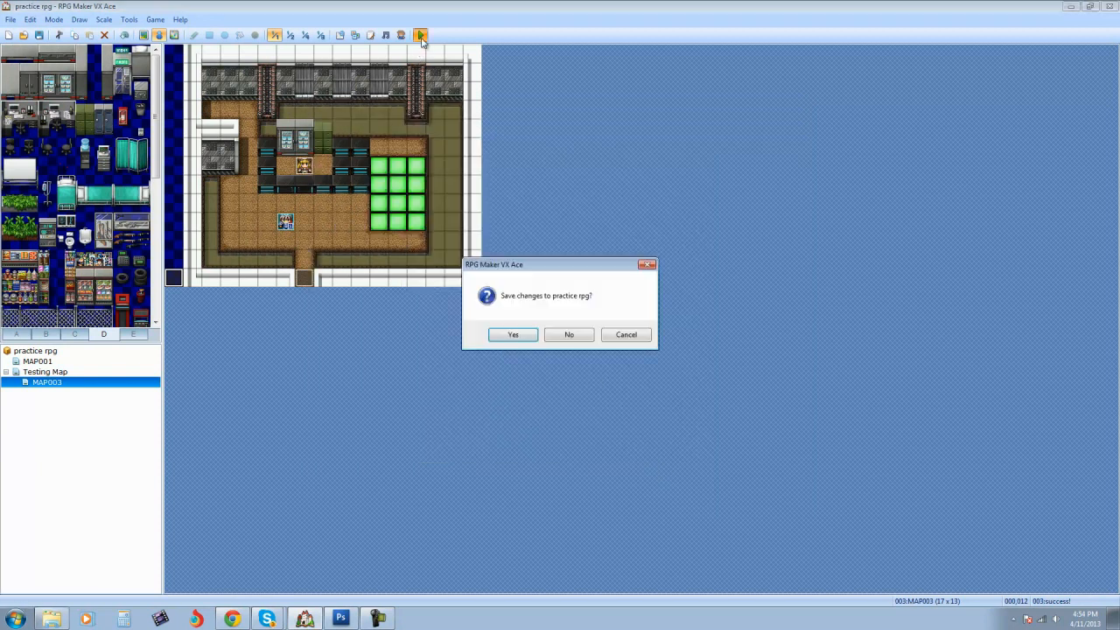
left_click(516, 338)
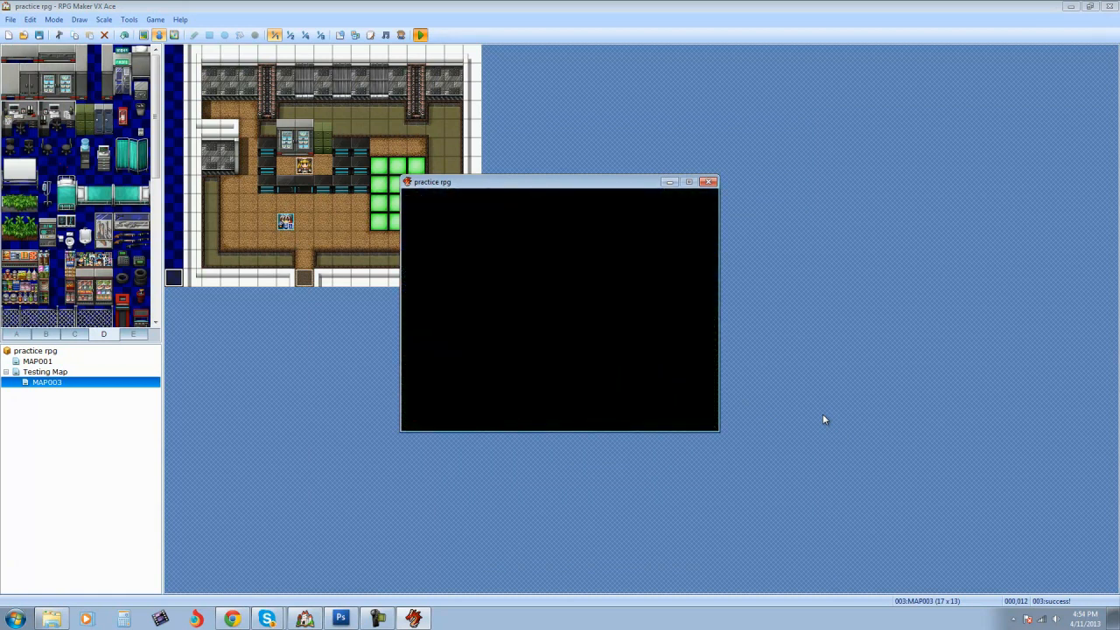
key("Right")
key("Right")
key("Left")
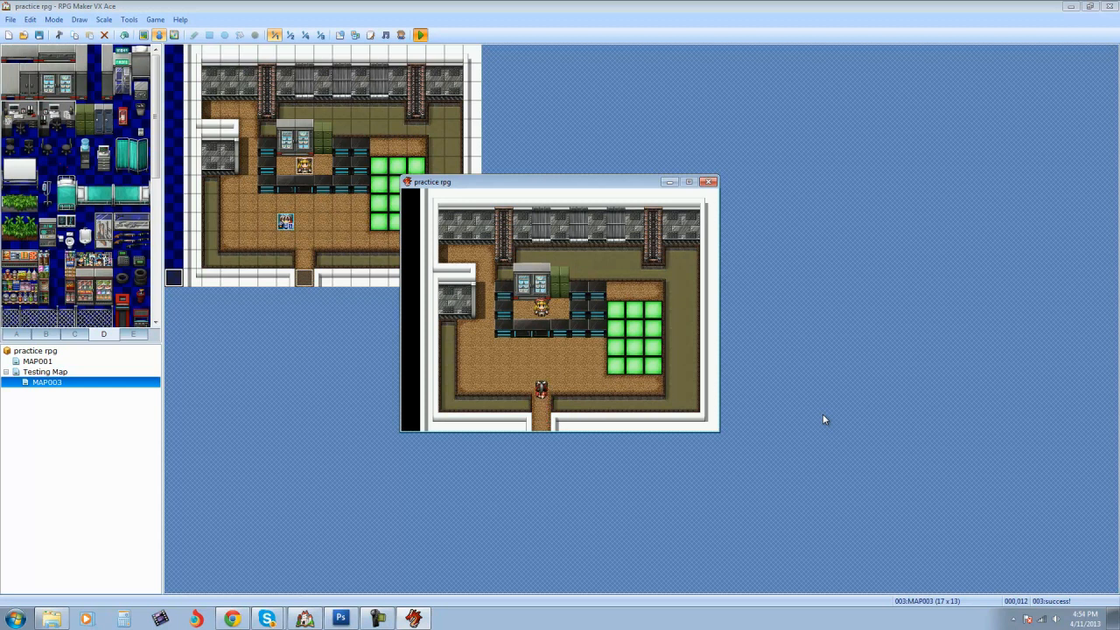
Step: Talk to the girl behind the counter and go through her dialogue to start the find-the-girl quest
key("Return")
key("Return")
key("Return")
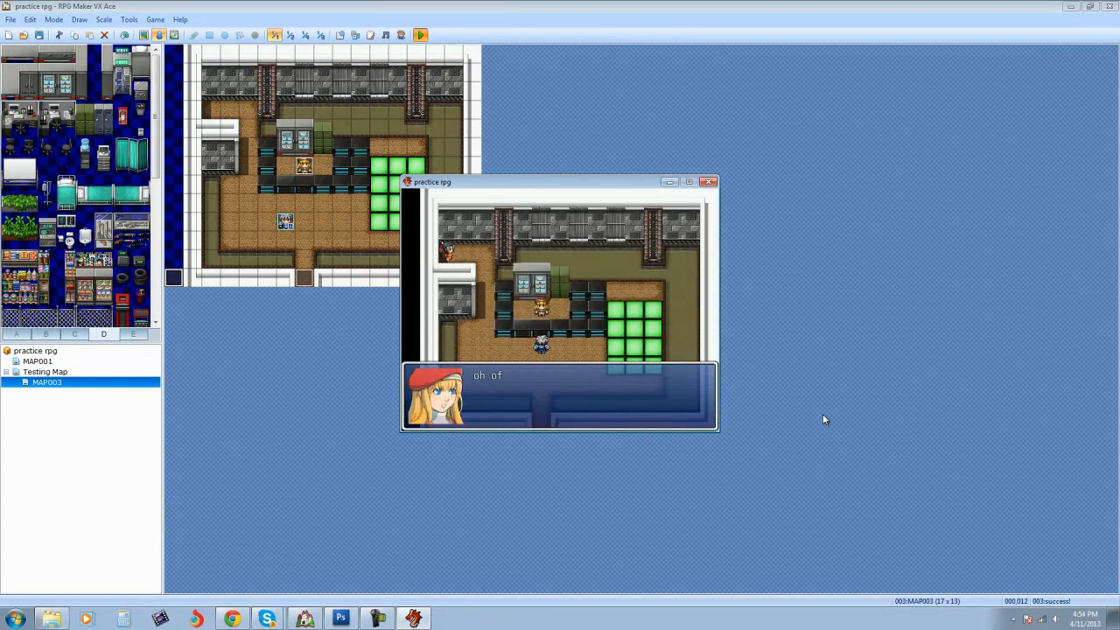
key("Return")
key("Return")
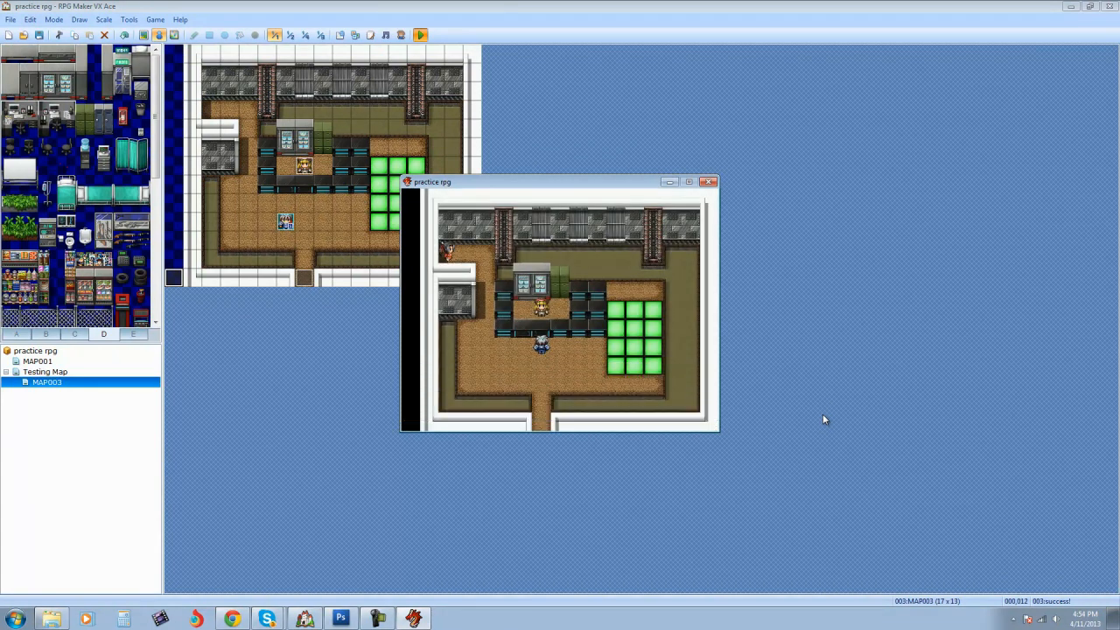
Step: Walk to the hidden girl in the room's upper corner and talk to her to trigger the success event
key("Return")
key("Up")
key("Left")
key("Return")
key("Return")
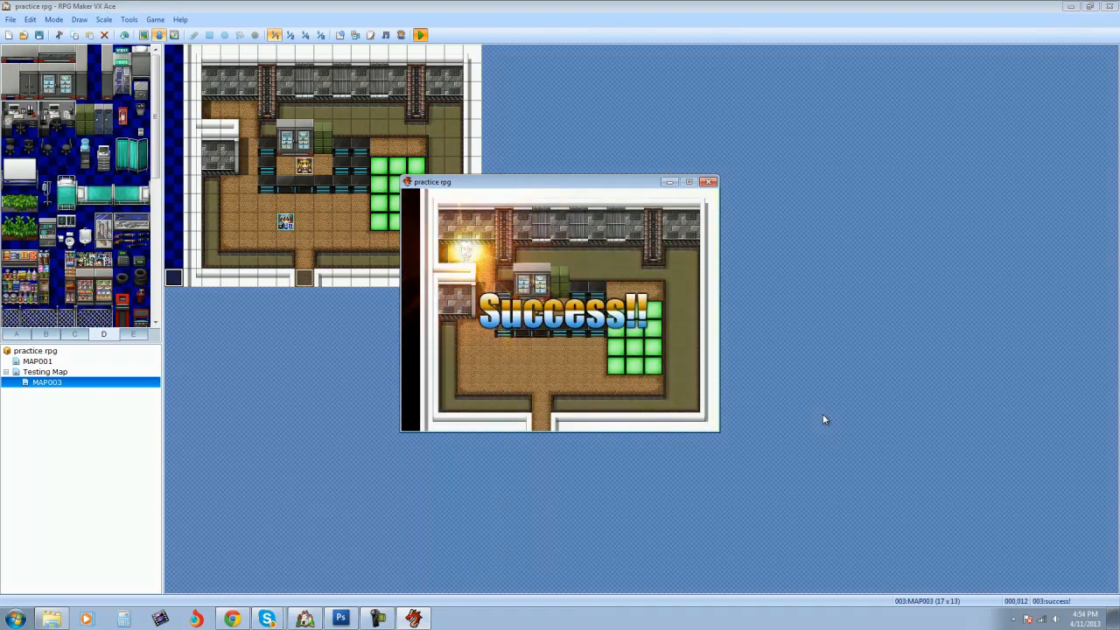
Step: Walk around the room and back to the counter, and talk to the girl to test her finished-quest dialogue
key("Down")
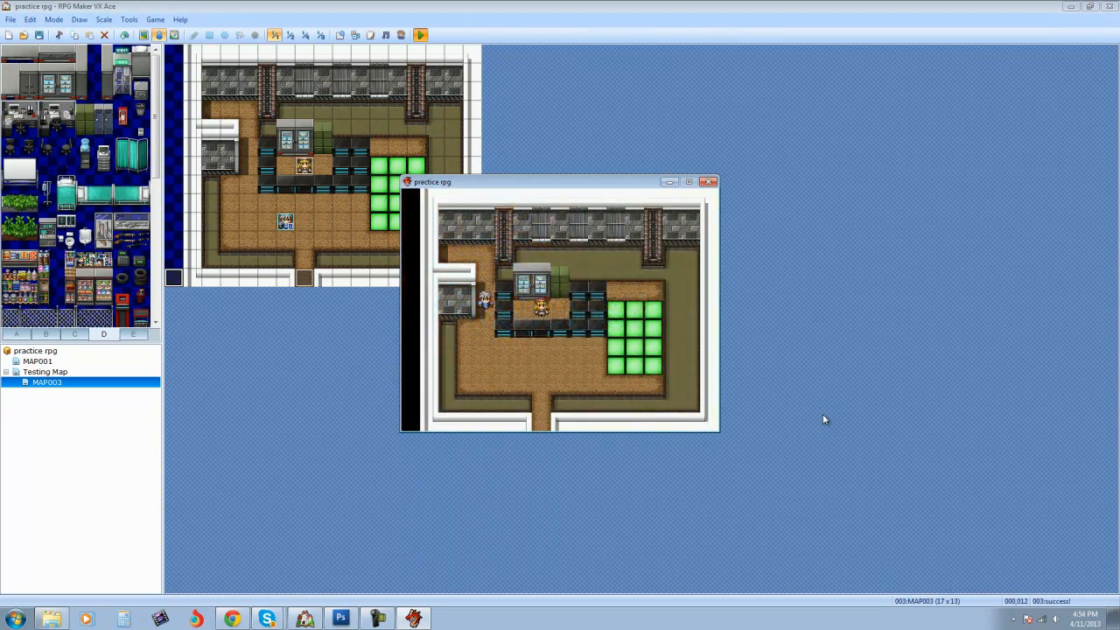
key("Right")
key("Down")
key("Down")
key("Left")
key("Left")
key("Left")
key("Right")
key("Right")
key("Right")
key("Right")
key("Right")
key("Down")
key("Left")
key("Left")
key("Left")
key("Left")
key("Up")
key("Up")
key("Right")
key("Right")
key("Right")
key("Right")
key("Left")
key("Left")
key("Left")
key("Right")
key("Down")
key("Up")
key("Return")
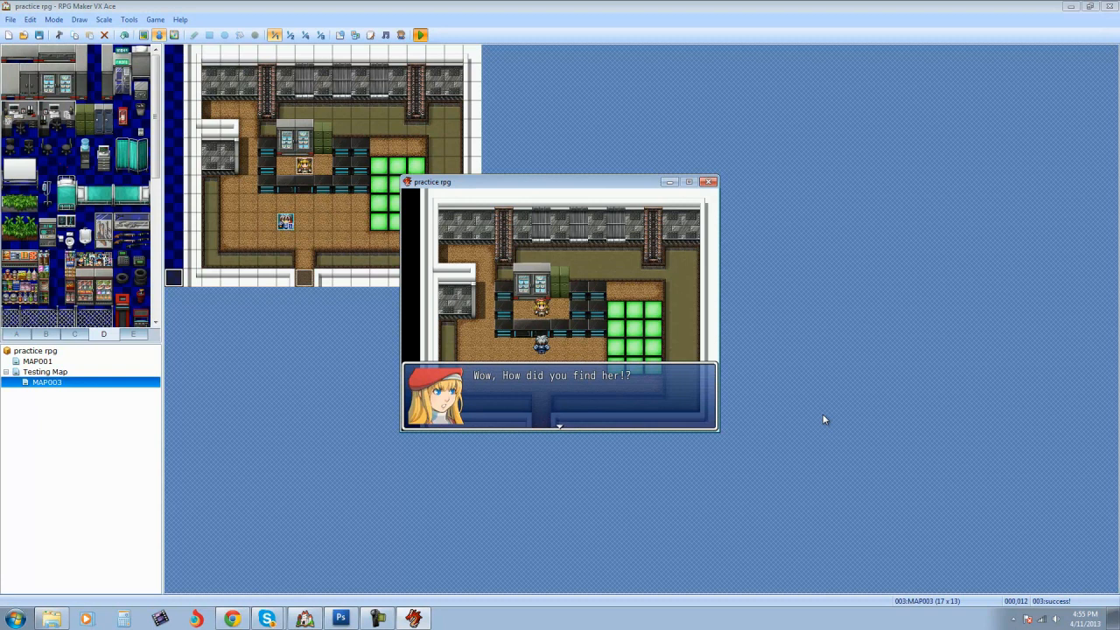
key("Return")
key("Down")
key("Right")
key("Up")
key("Left")
key("Right")
key("Down")
key("Right")
key("Up")
key("Up")
key("Left")
key("Down")
key("Left")
key("Up")
key("Right")
key("Down")
key("Left")
key("Up")
key("Down")
key("Left")
key("Up")
key("Right")
key("Right")
key("Up")
key("Down")
key("Right")
key("Up")
key("Left")
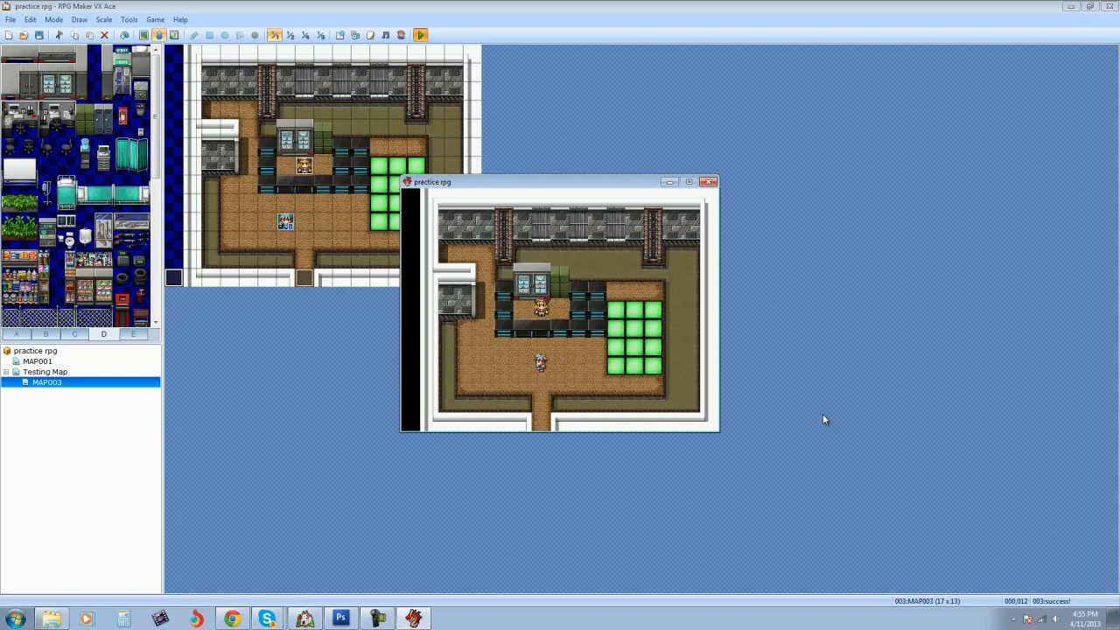
key("Down")
key("Down")
key("Up")
key("Up")
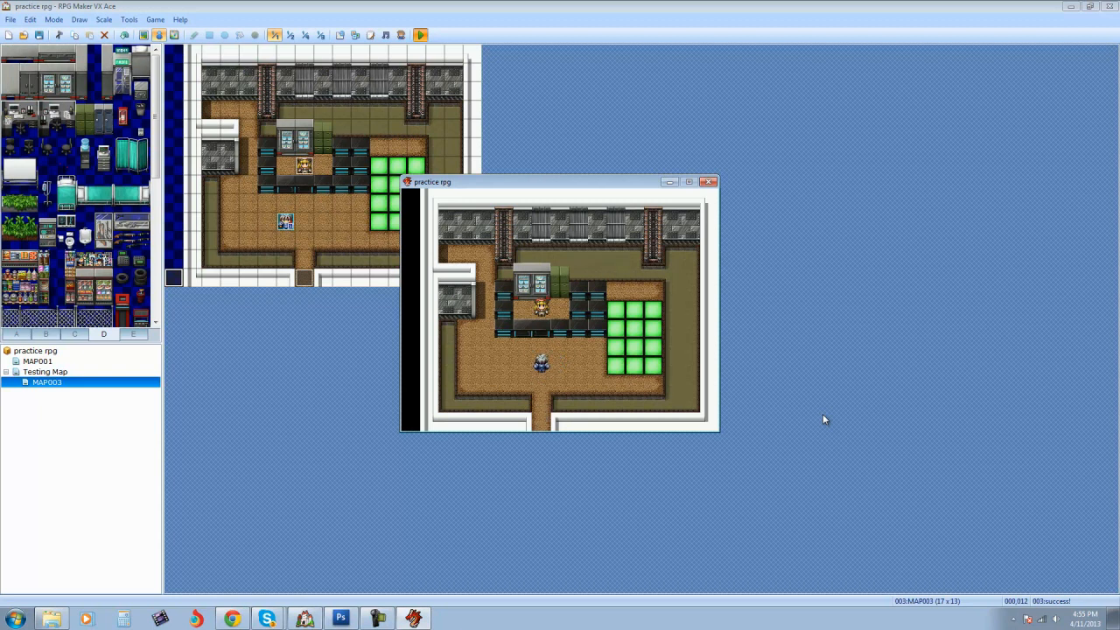